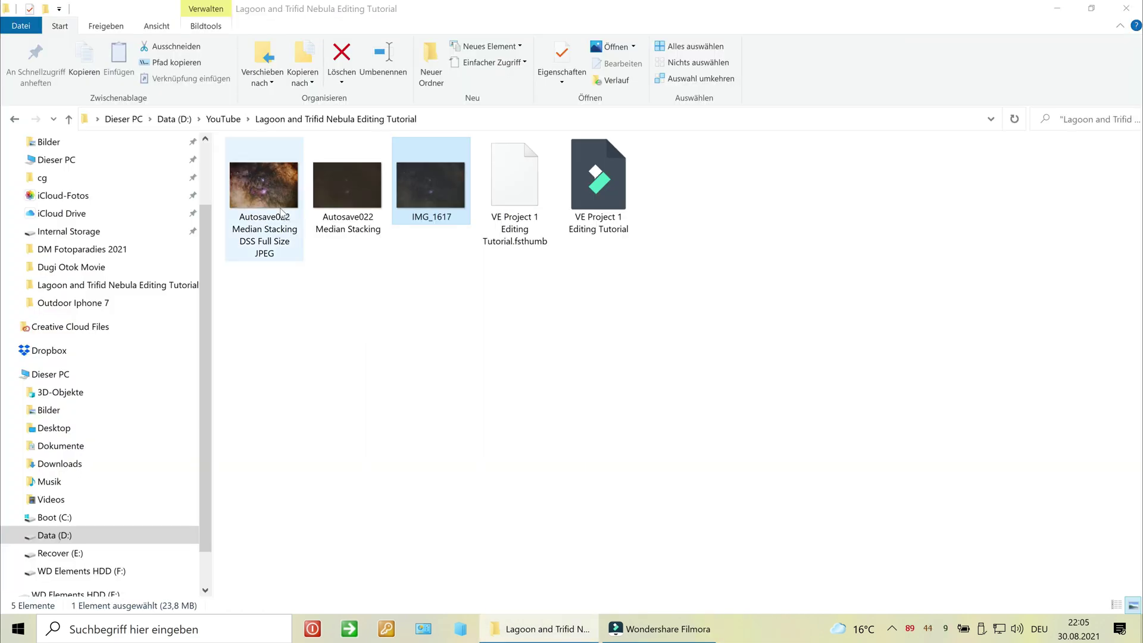
Step: View the edited full-size JPEG of the Autosave022 median stack and close it again
double_click(277, 206)
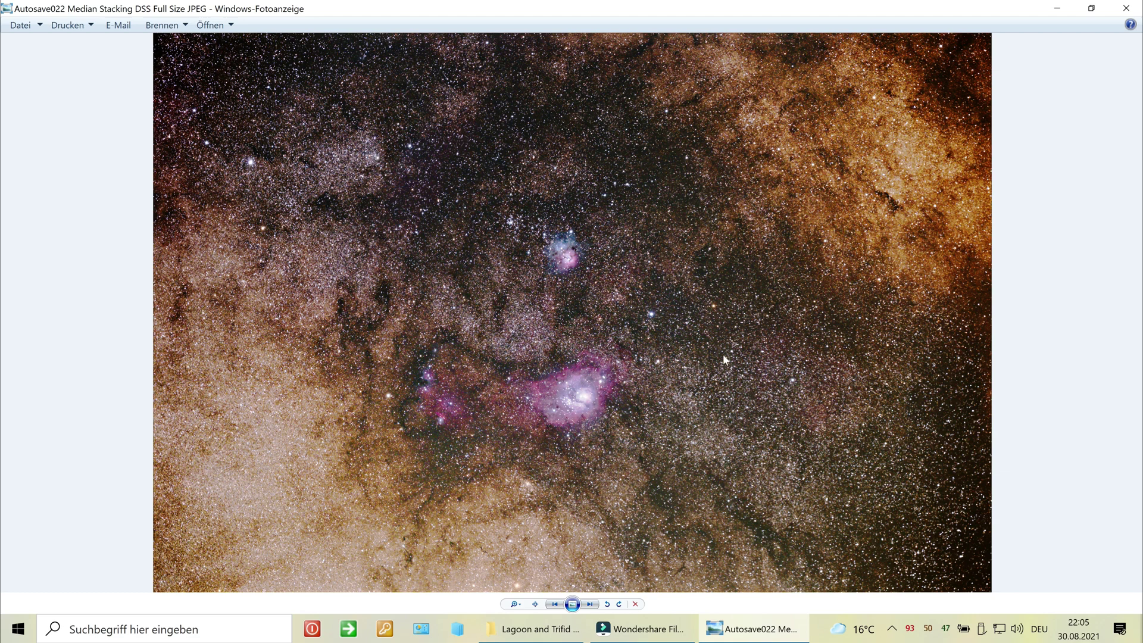
click(1126, 9)
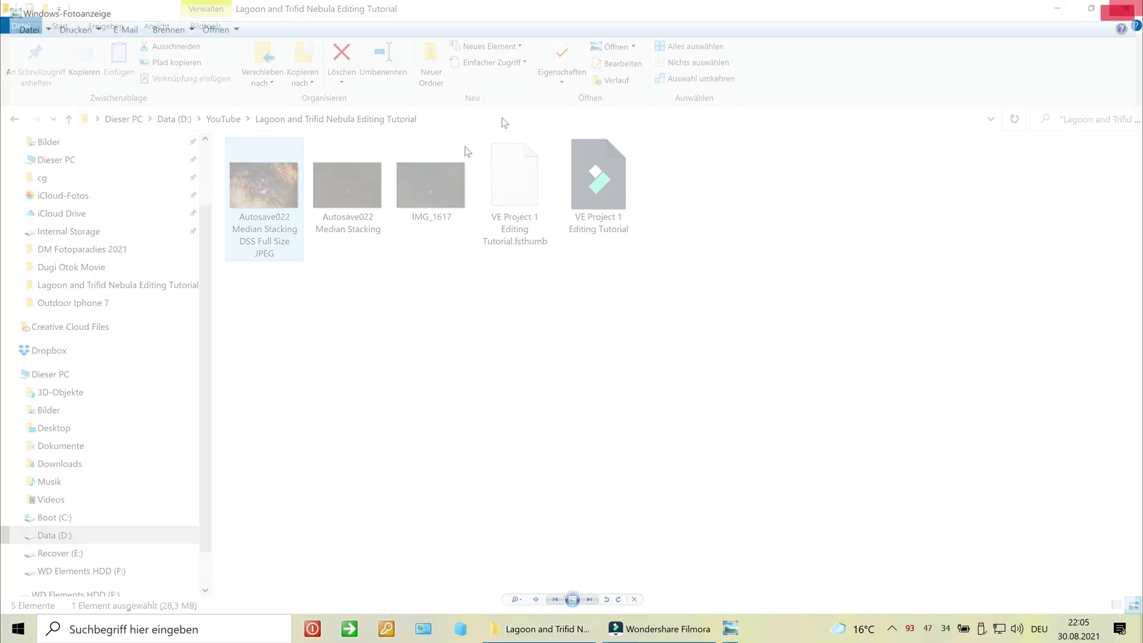
click(425, 356)
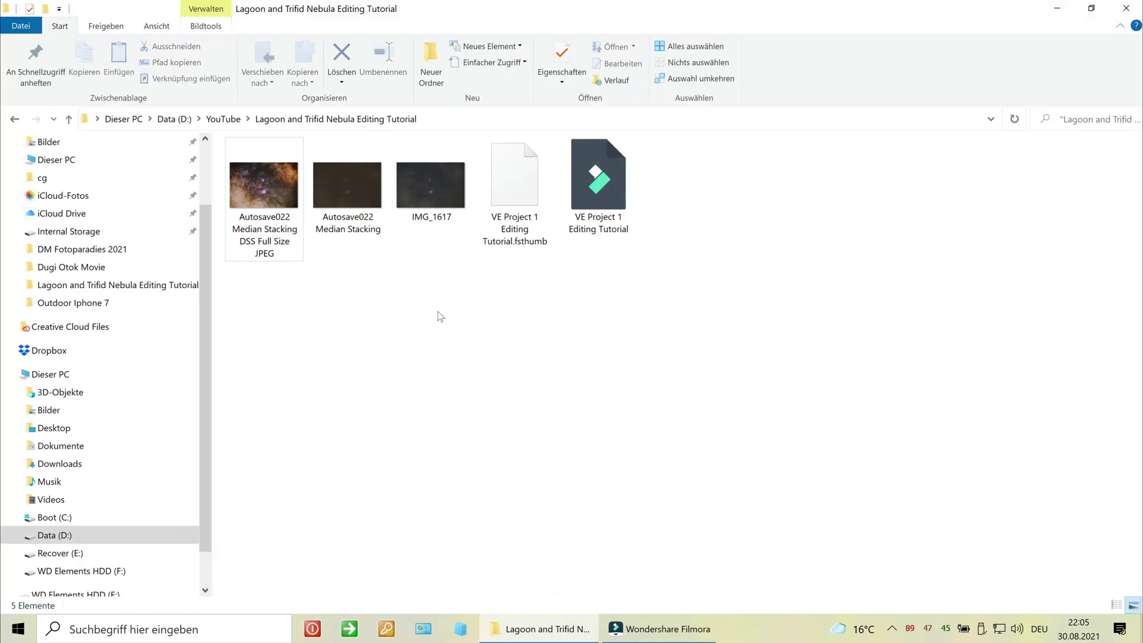
Step: Inspect the single raw exposure IMG_1617.CR2 up close around the nebulae in the photo viewer
double_click(439, 195)
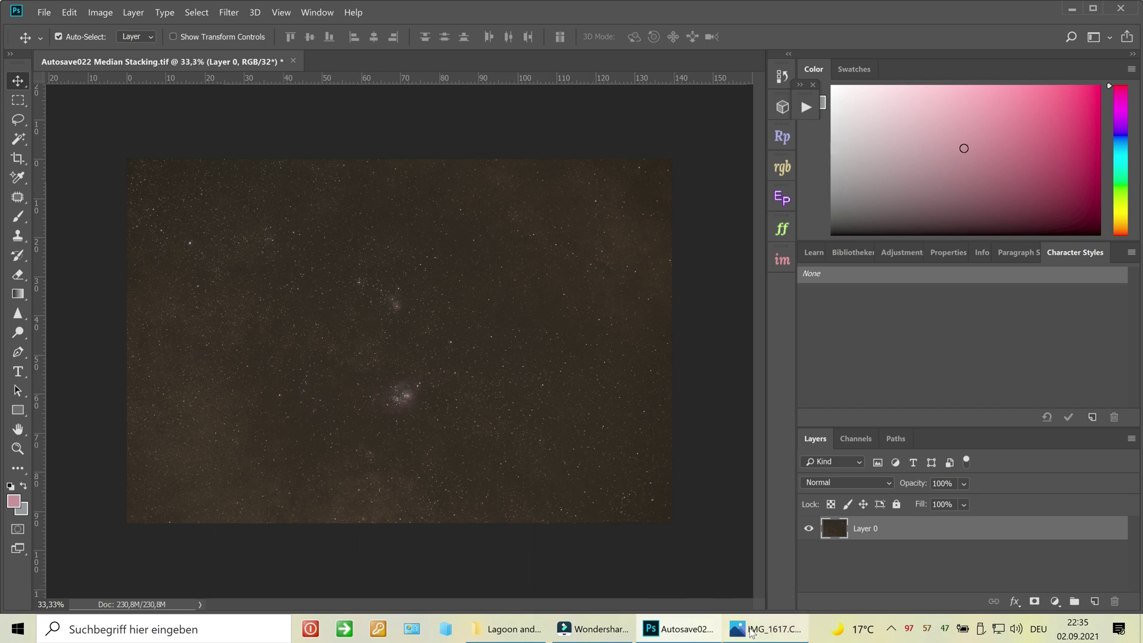
click(772, 636)
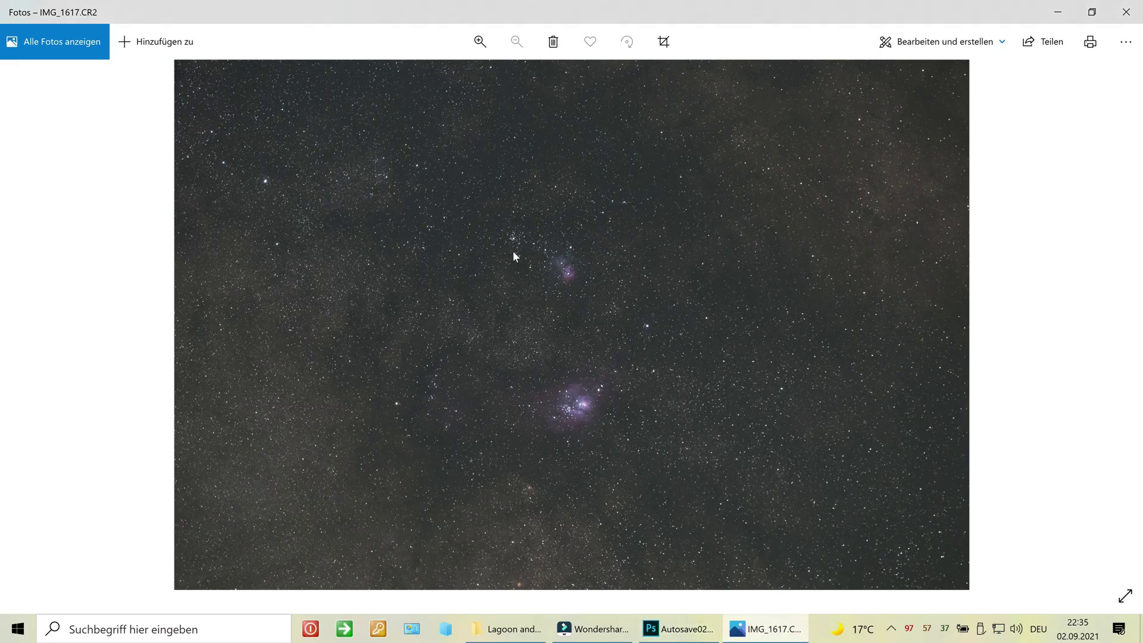
scroll(587, 351, up, 1)
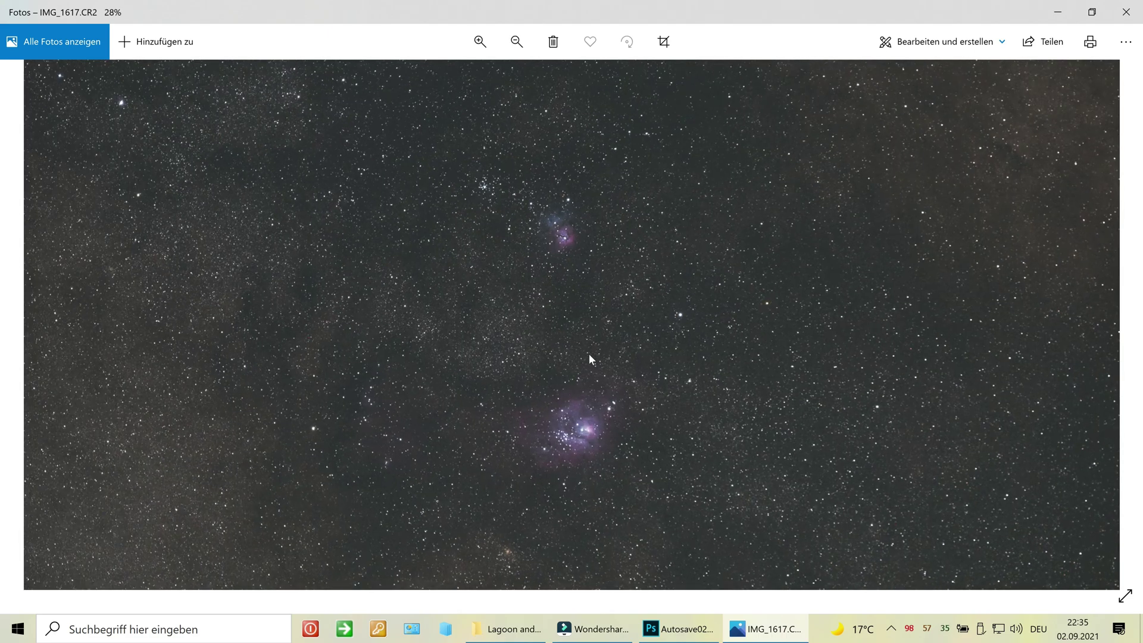
scroll(591, 366, up, 1)
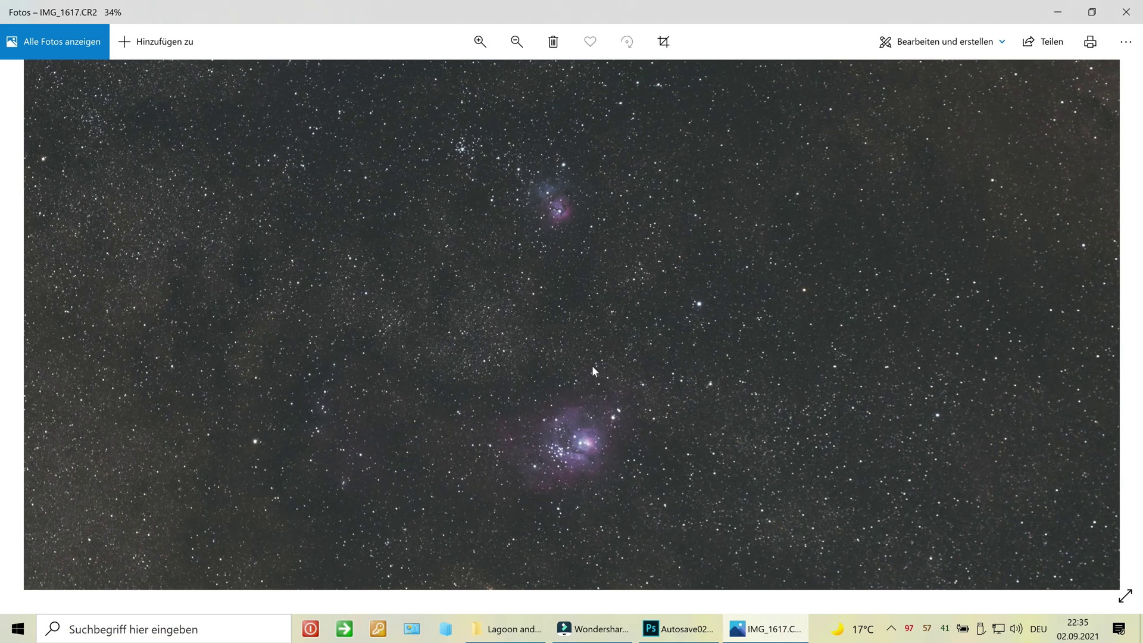
scroll(589, 390, up, 3)
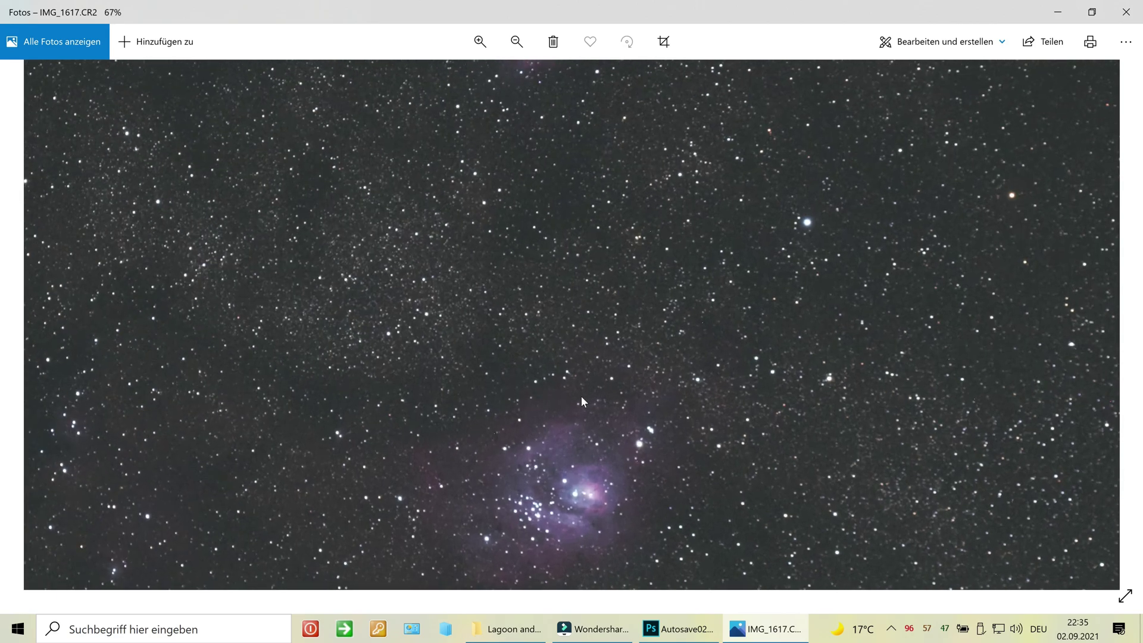
scroll(583, 411, down, 4)
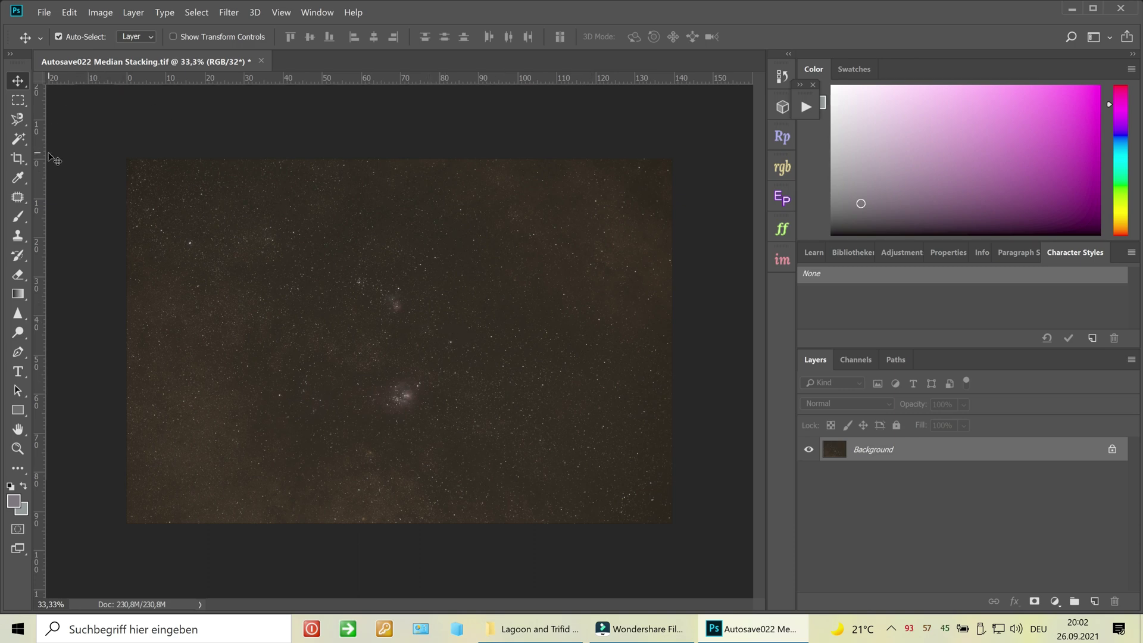
click(44, 12)
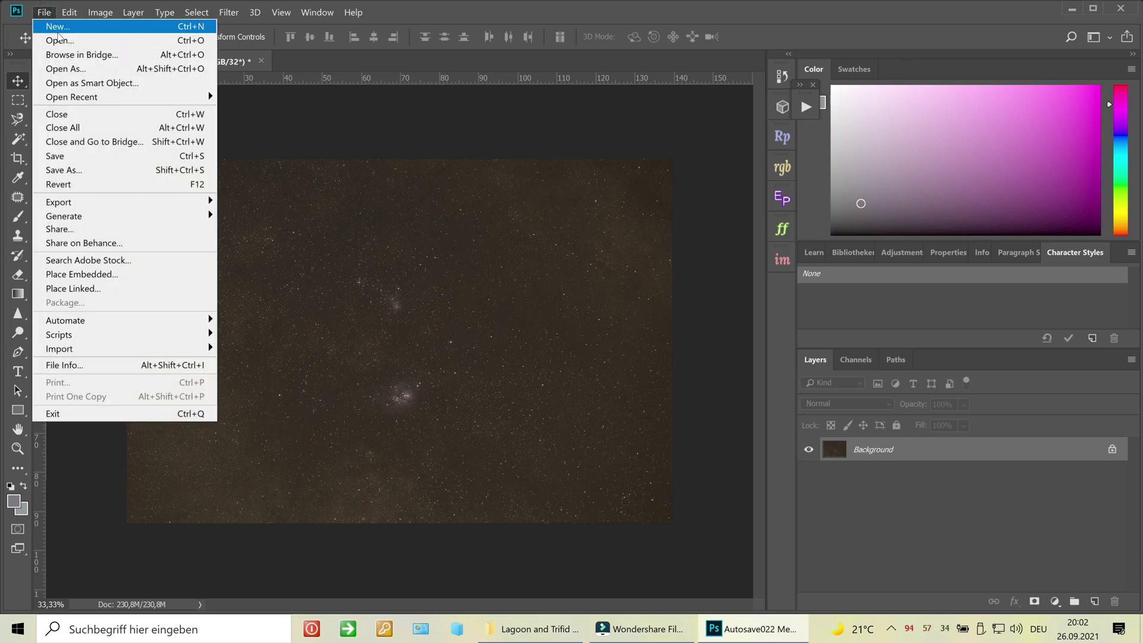
click(59, 40)
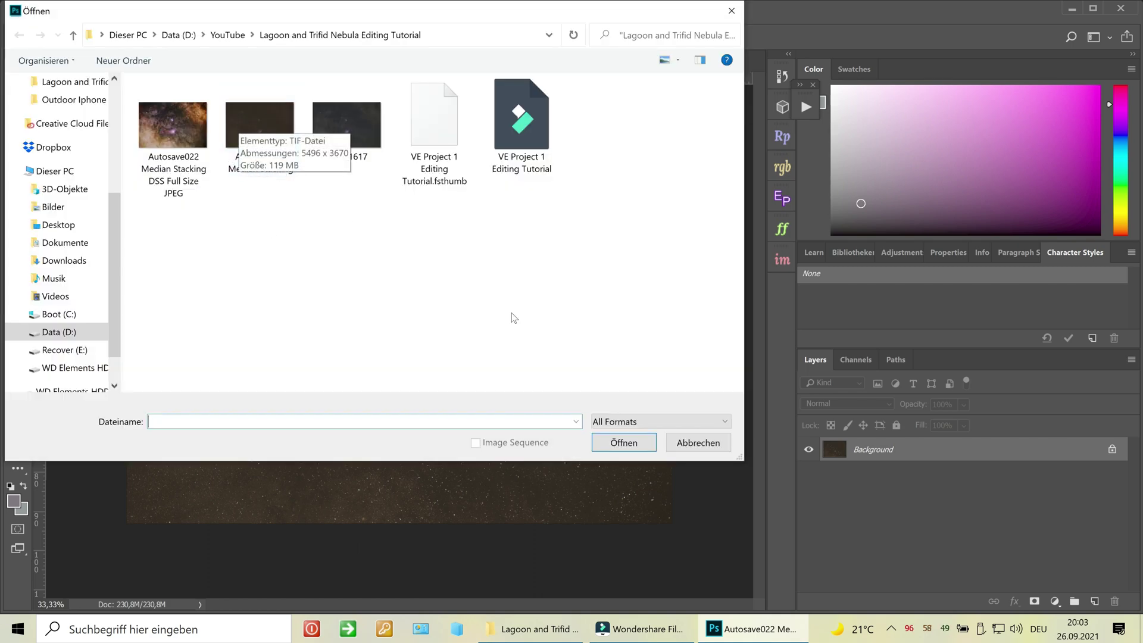
click(696, 445)
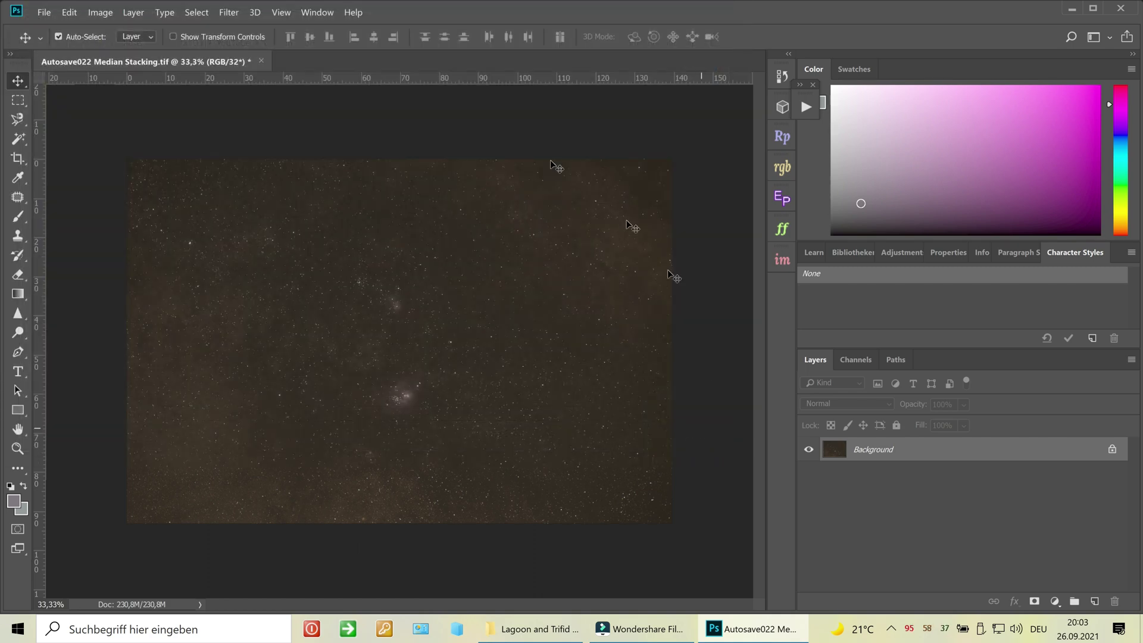
Step: Convert the stacked image to 16 bits per channel with the Exposure and Gamma toning method, and unlock its Background layer
click(101, 12)
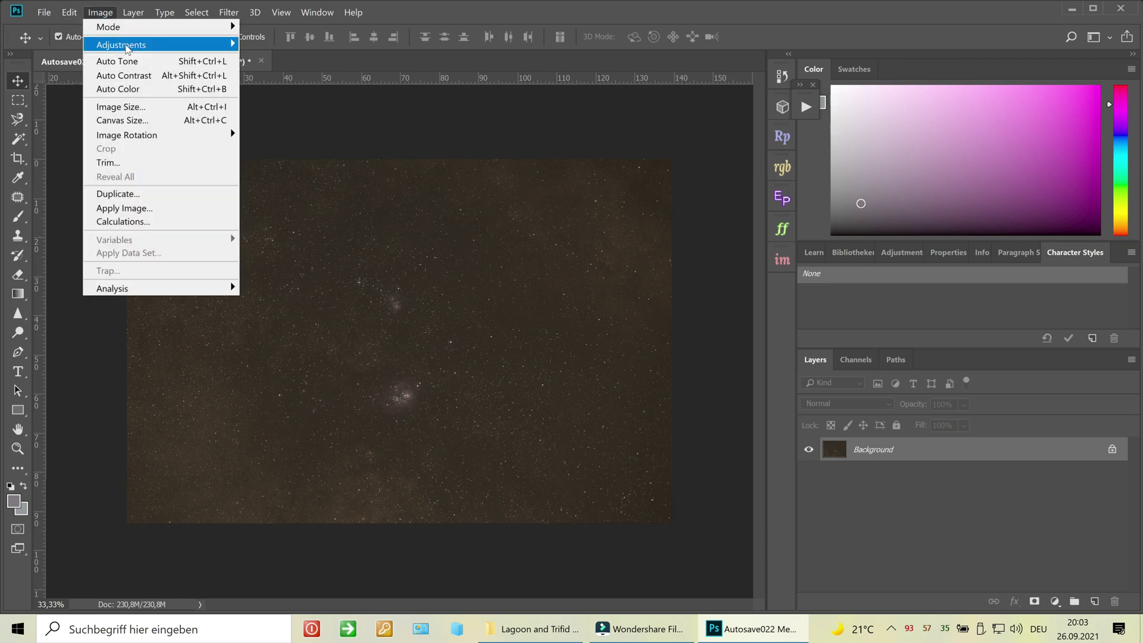
mouse_move(129, 49)
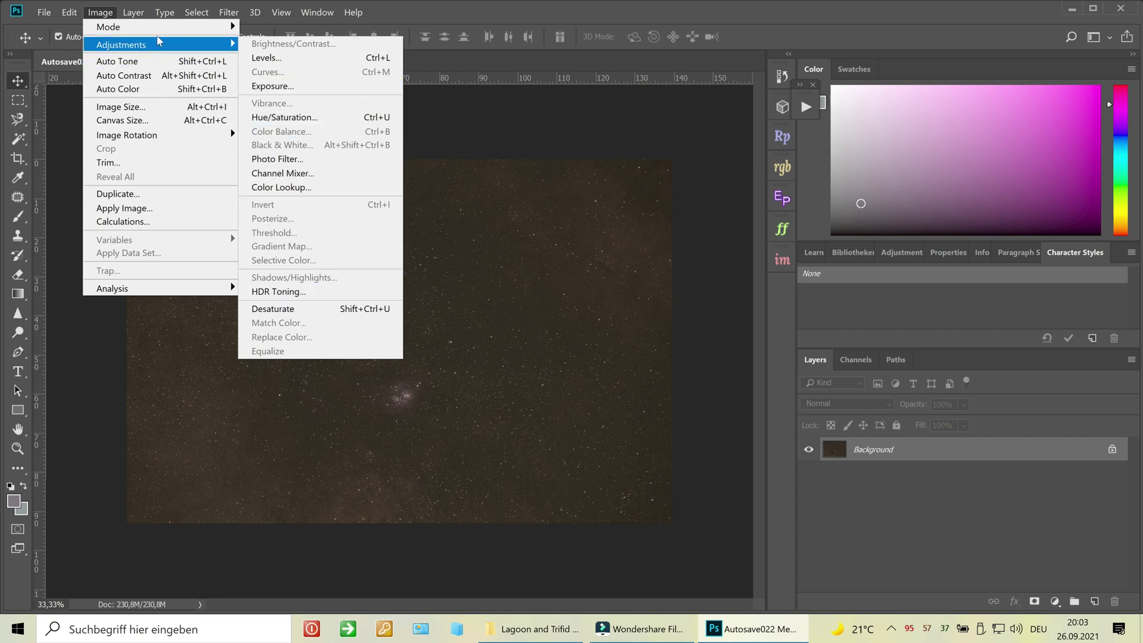
mouse_move(185, 28)
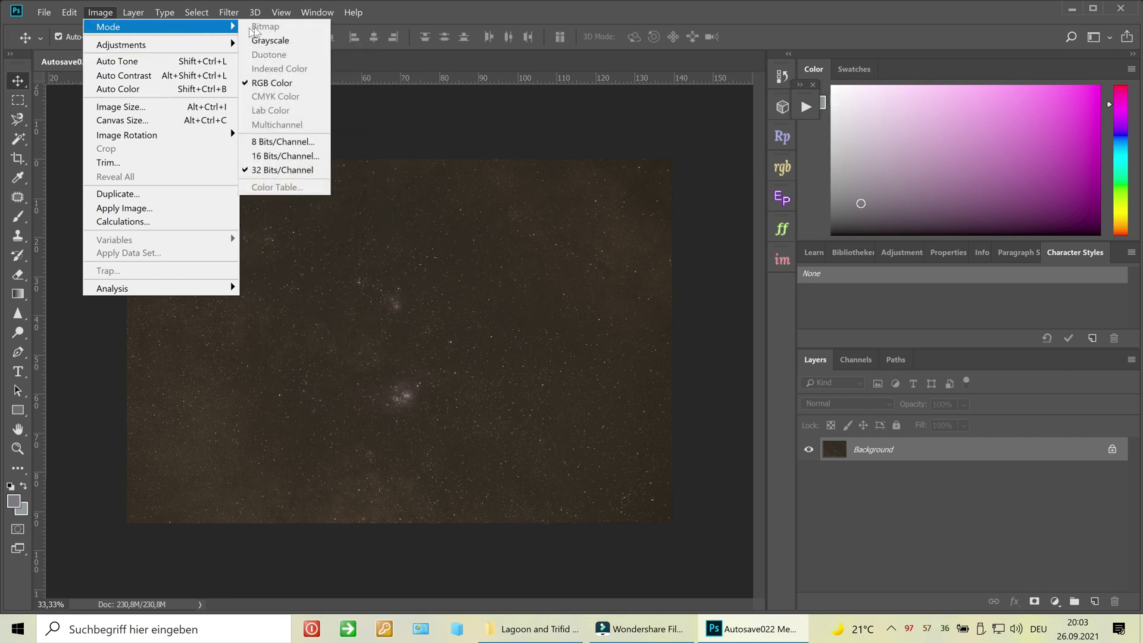
click(284, 157)
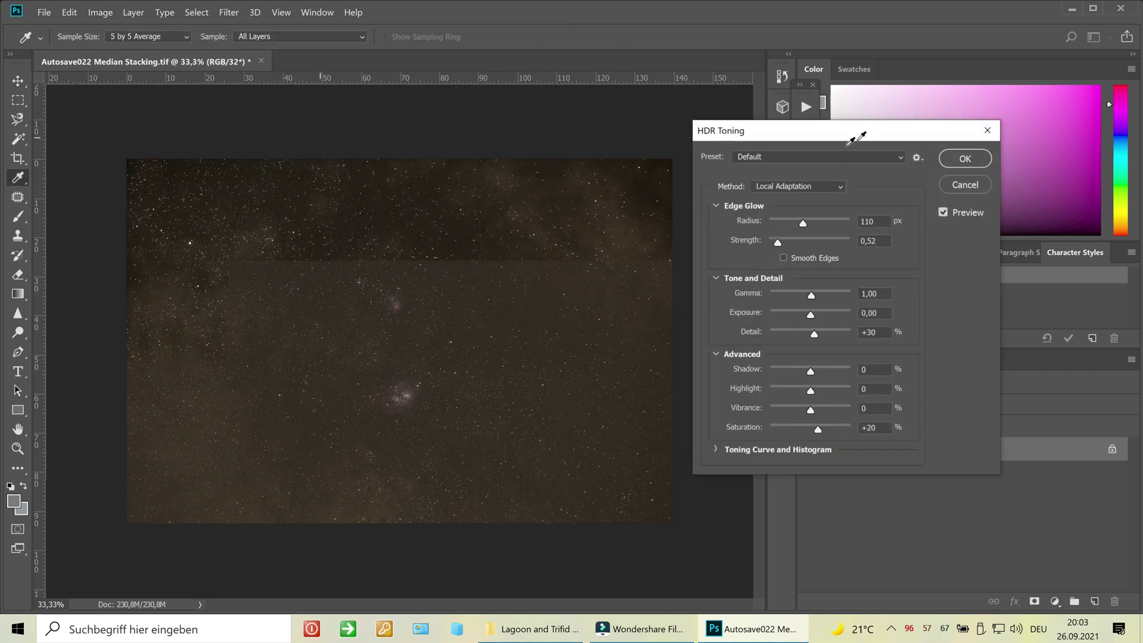
click(842, 188)
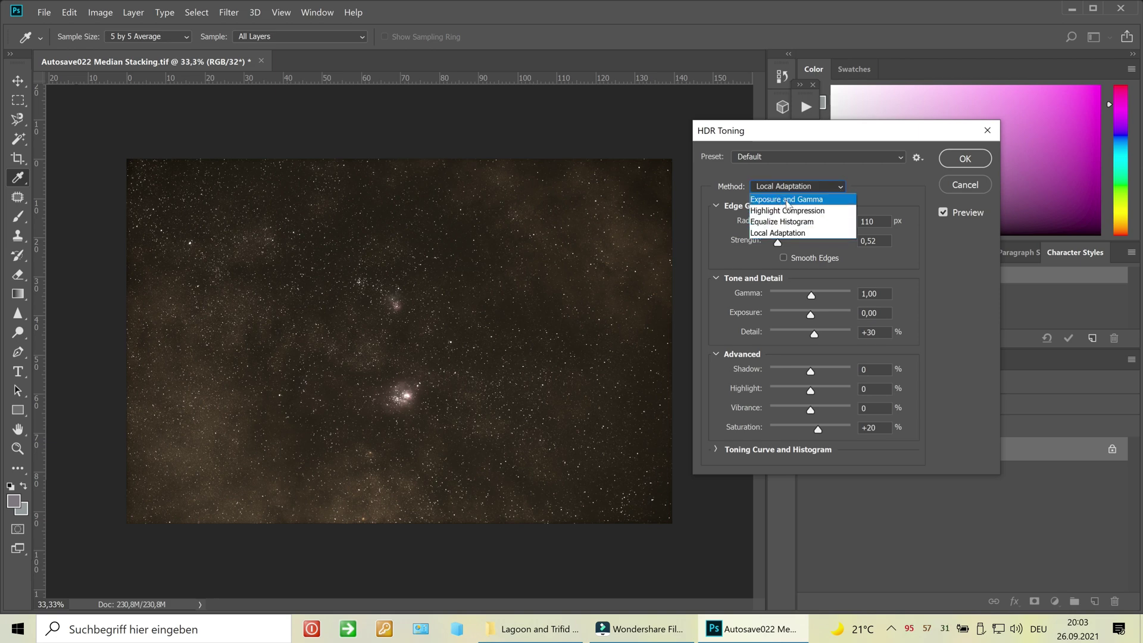
click(787, 200)
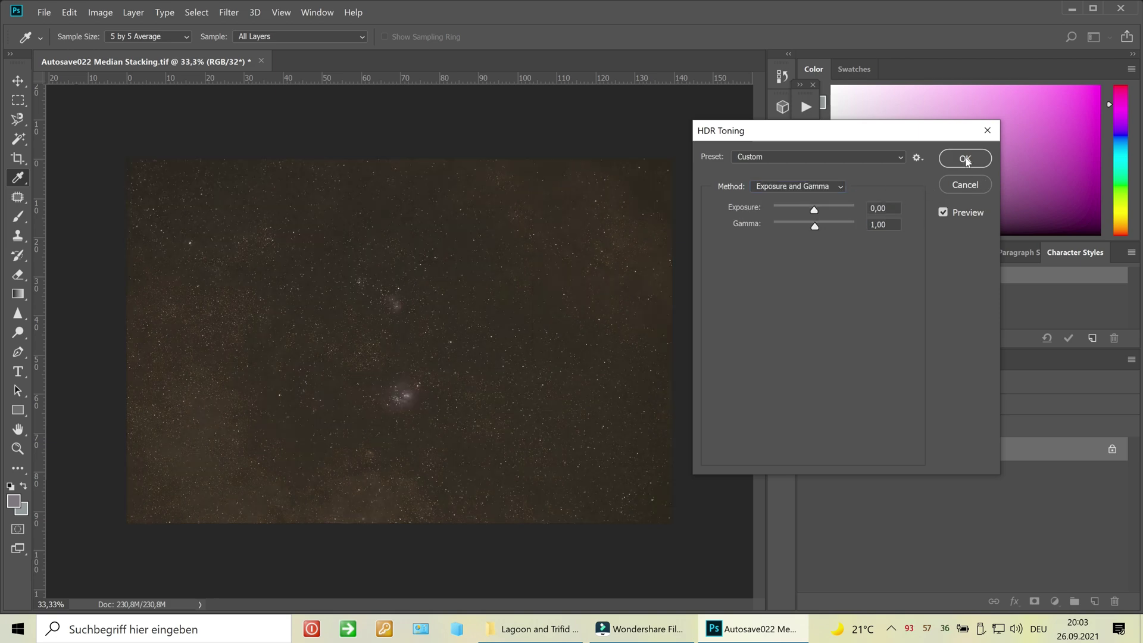
click(964, 159)
key(v)
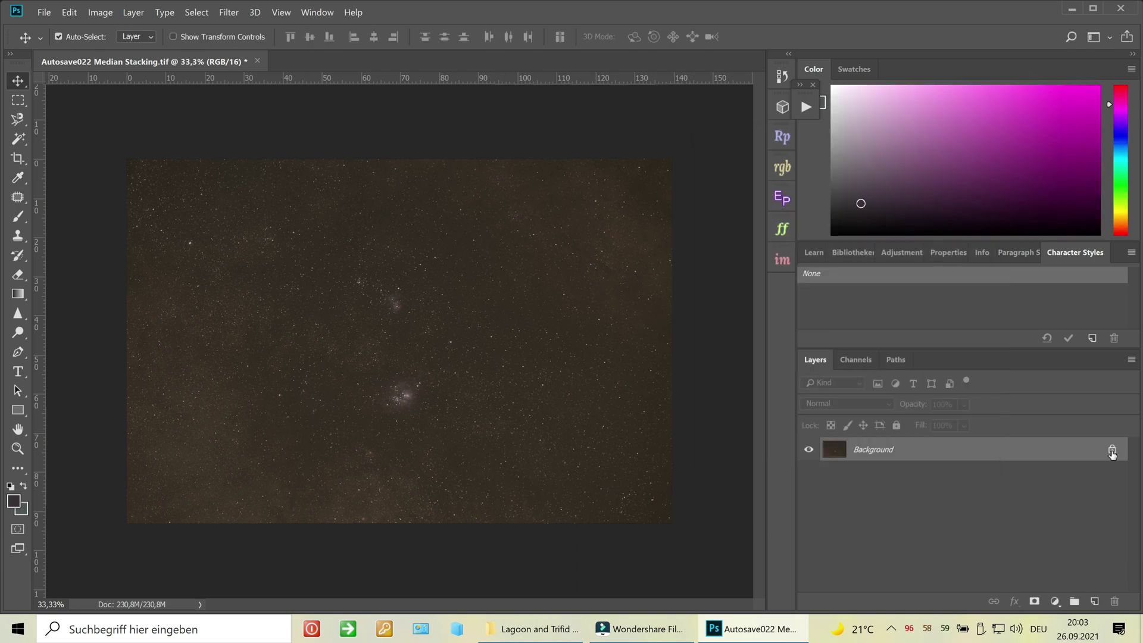
click(1112, 450)
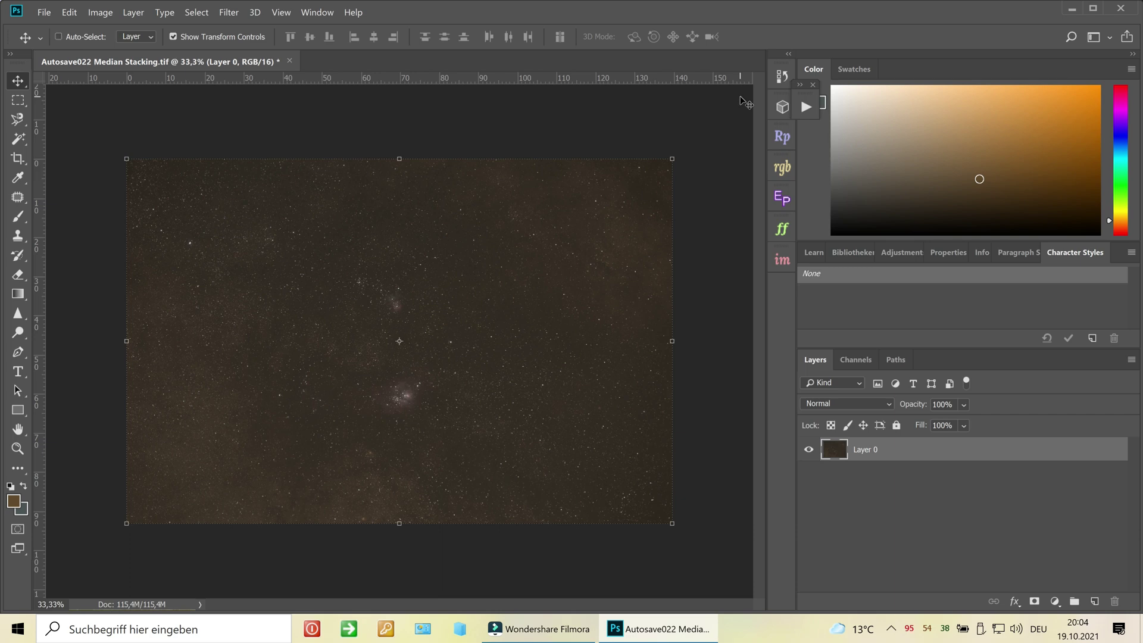
Step: Apply a Levels adjustment to Layer 0 with the RGB black input level set to 18
key(ctrl+l)
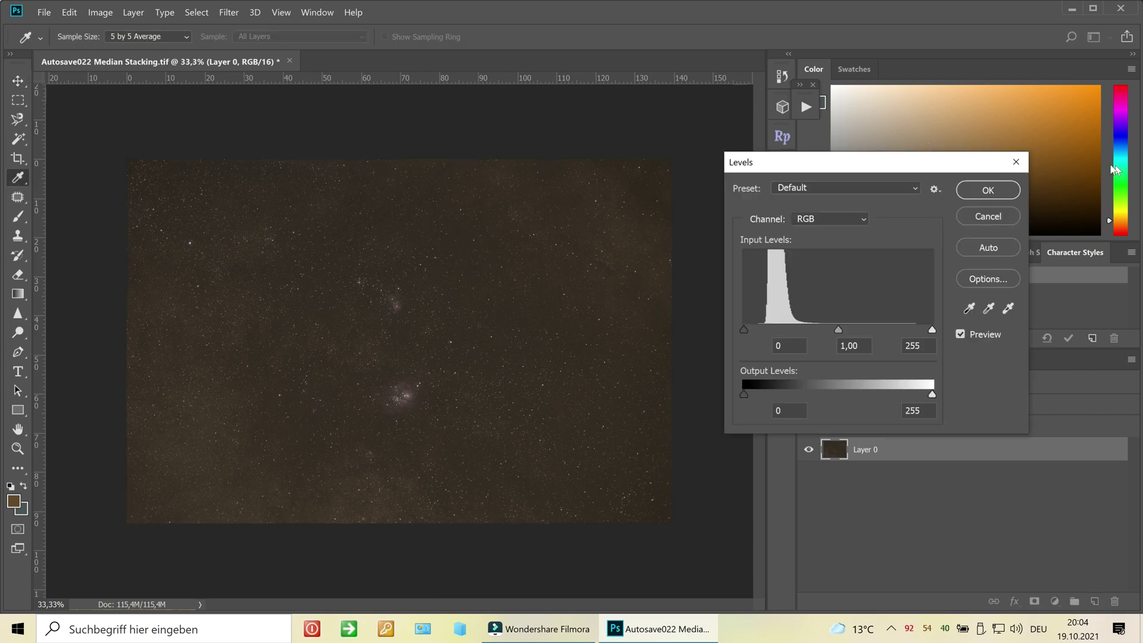
click(1016, 162)
click(94, 13)
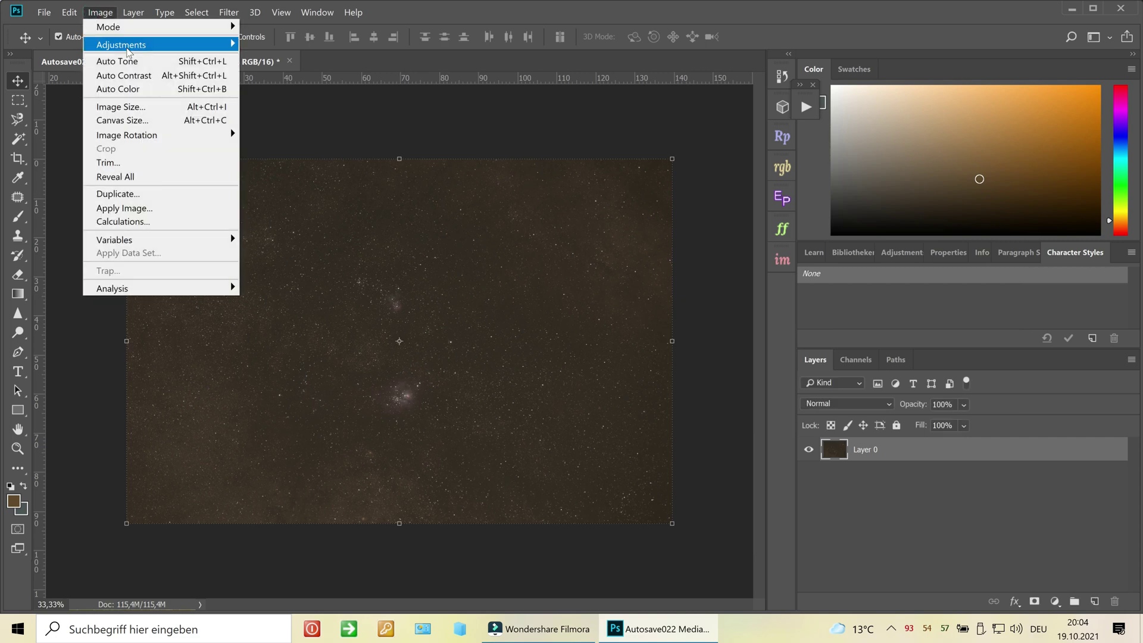
mouse_move(156, 45)
click(291, 58)
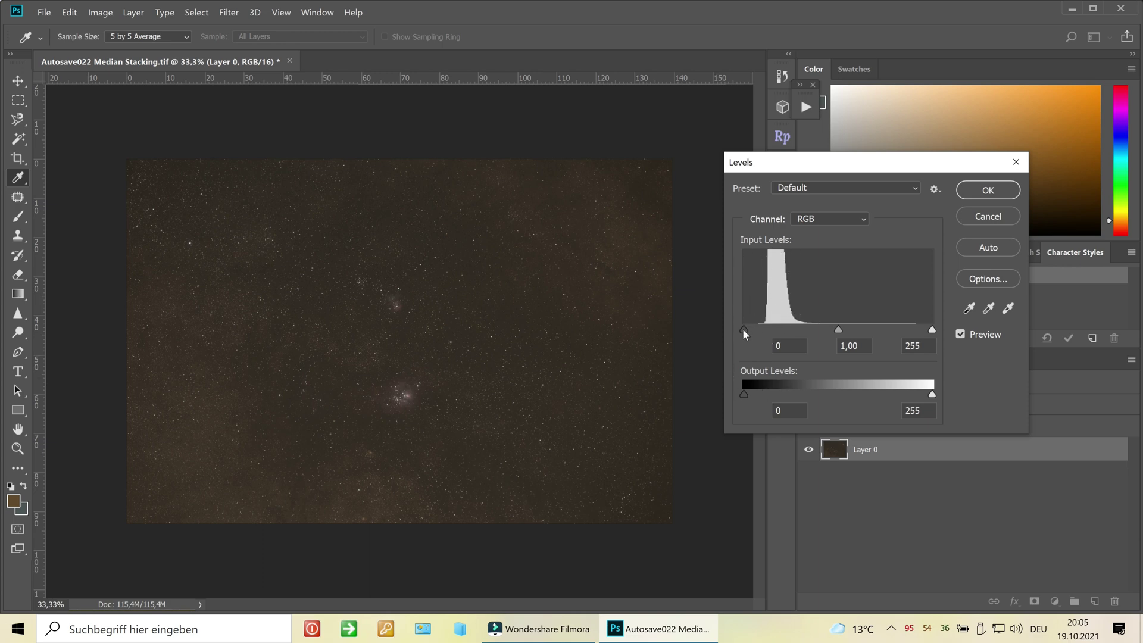
drag(745, 329, 757, 329)
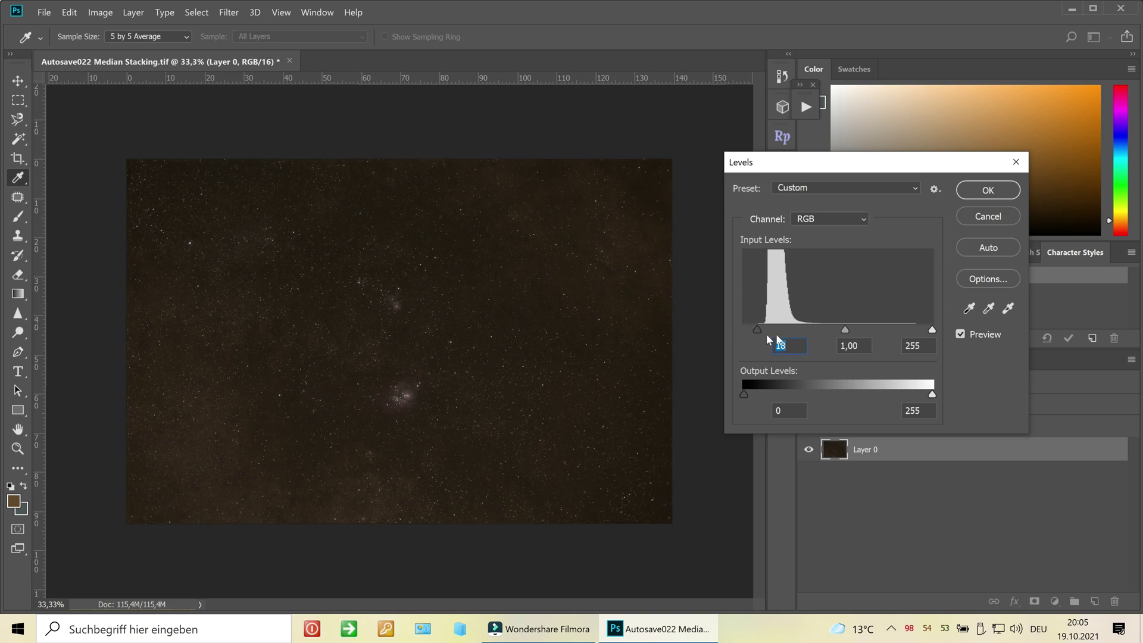
click(987, 192)
key(v)
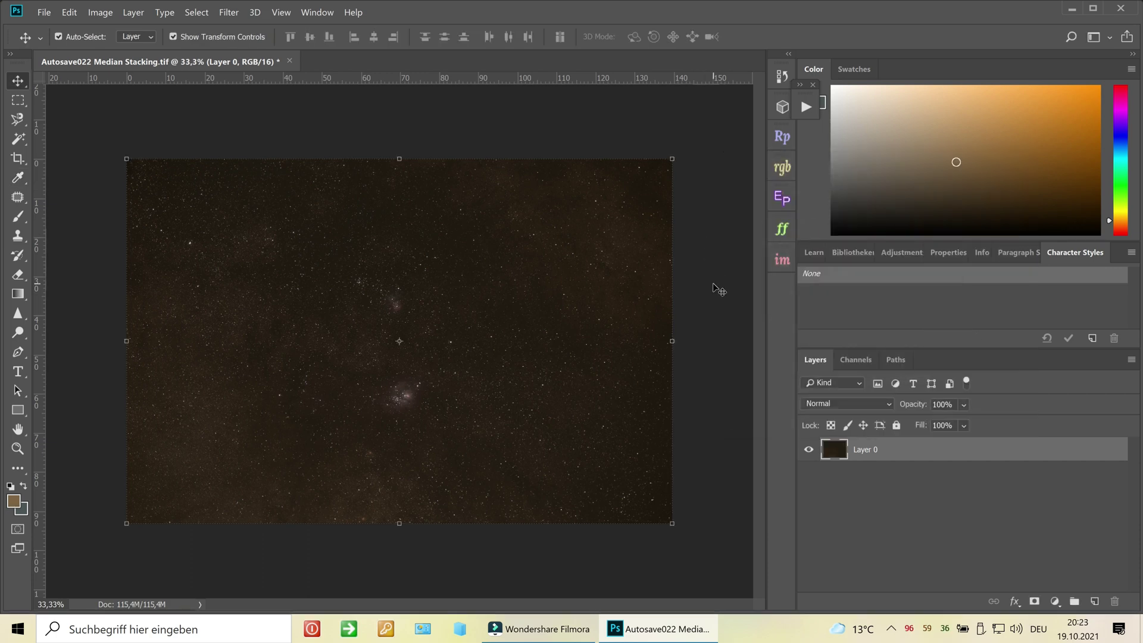
Step: Brighten Layer 0 with an RGB Curves adjustment that raises a point at input 50 to output 114
key(ctrl+m)
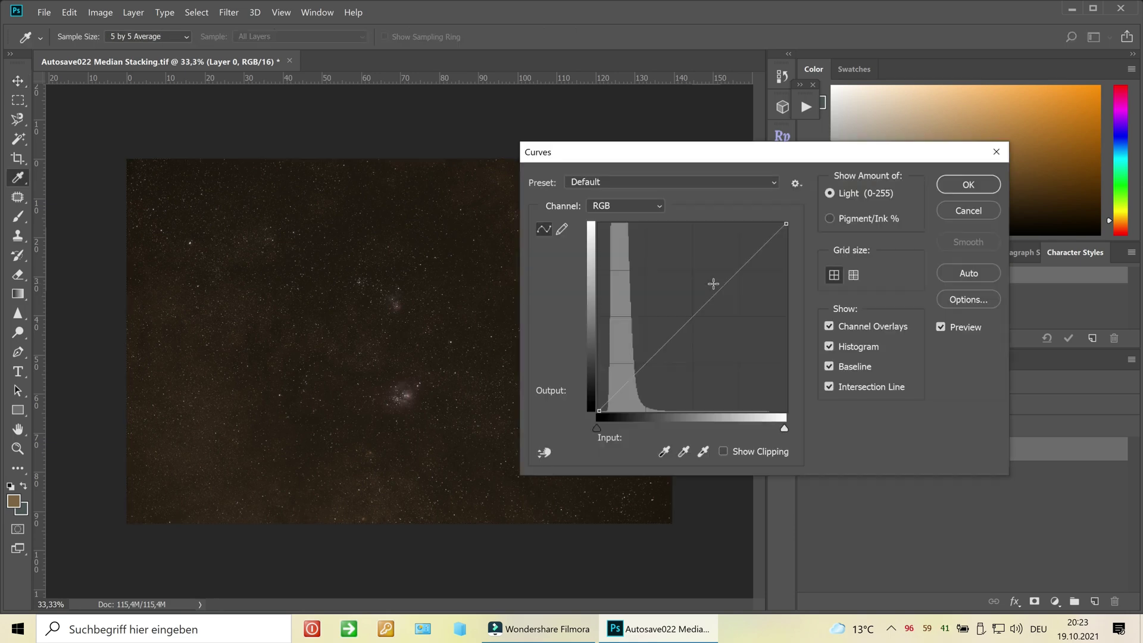
click(100, 12)
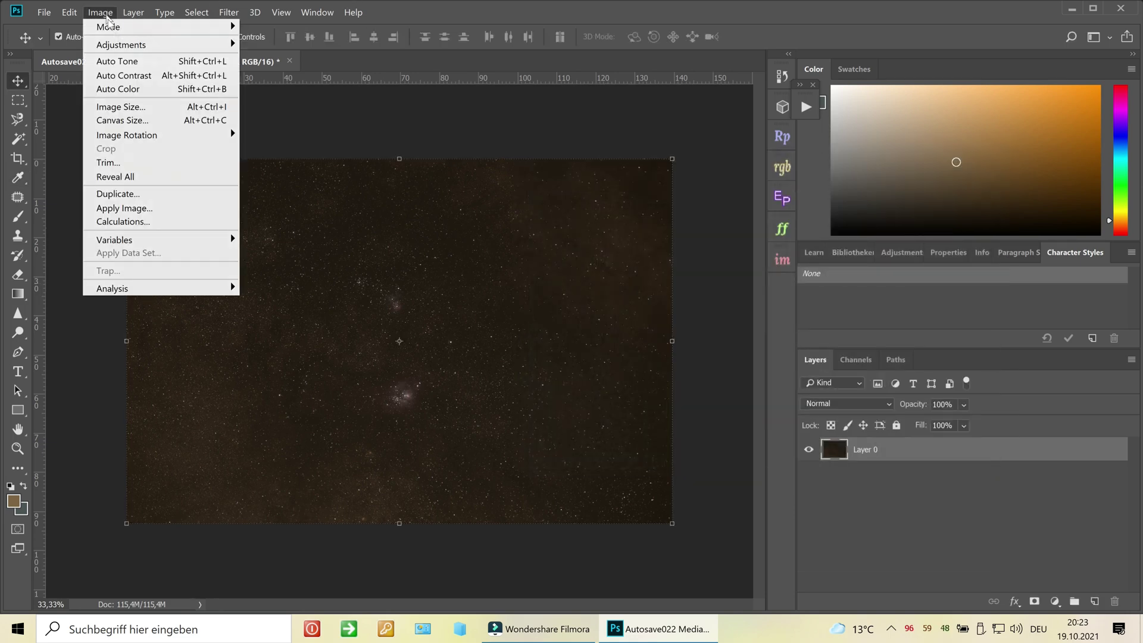
mouse_move(143, 48)
click(311, 81)
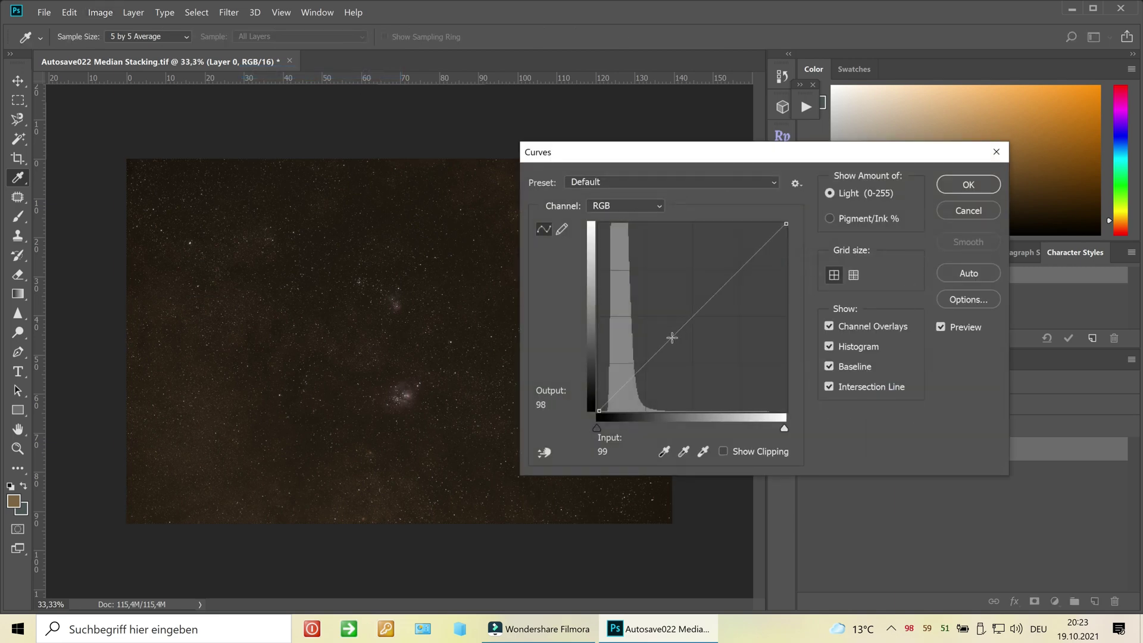
drag(670, 337, 636, 327)
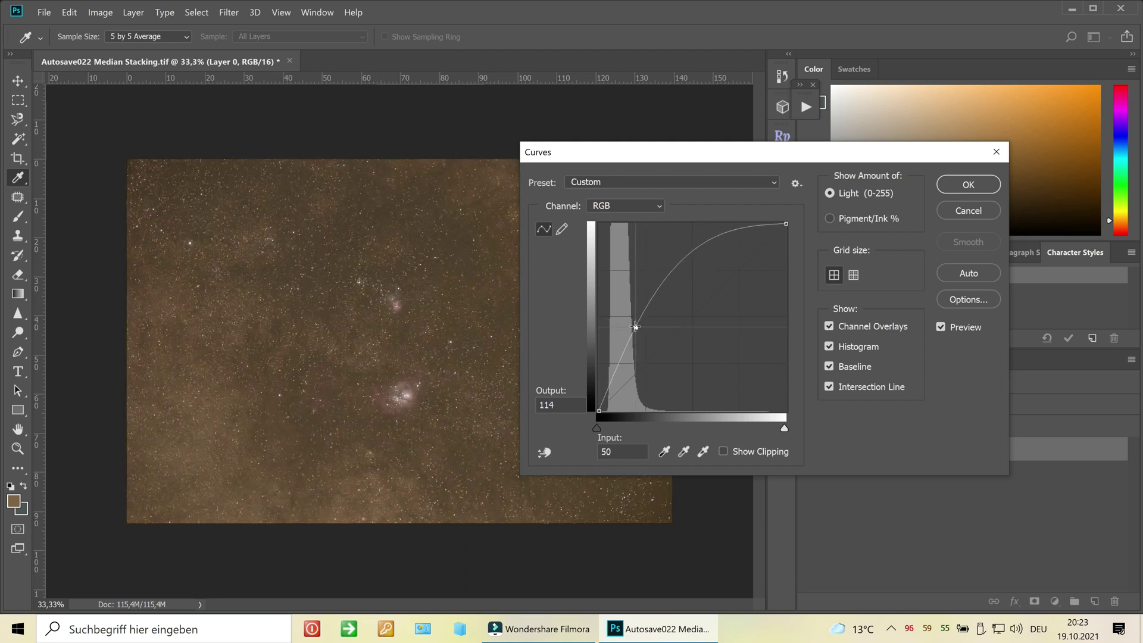
click(976, 189)
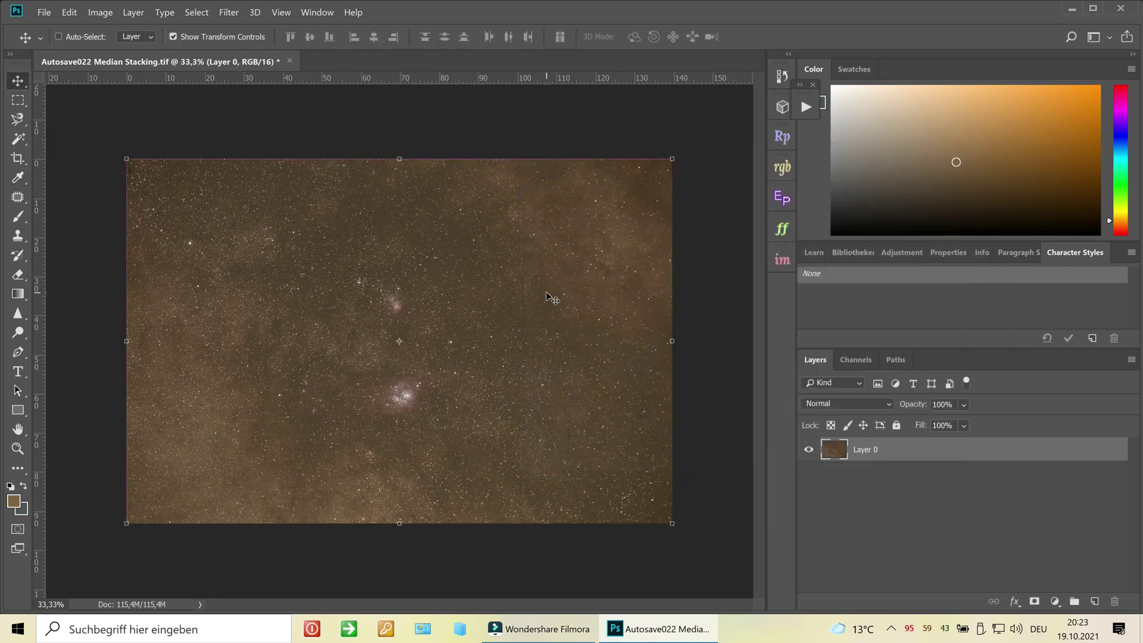
Step: Darken the background of Layer 0 with a Levels adjustment, setting the RGB black input level to 12
key(ctrl+l)
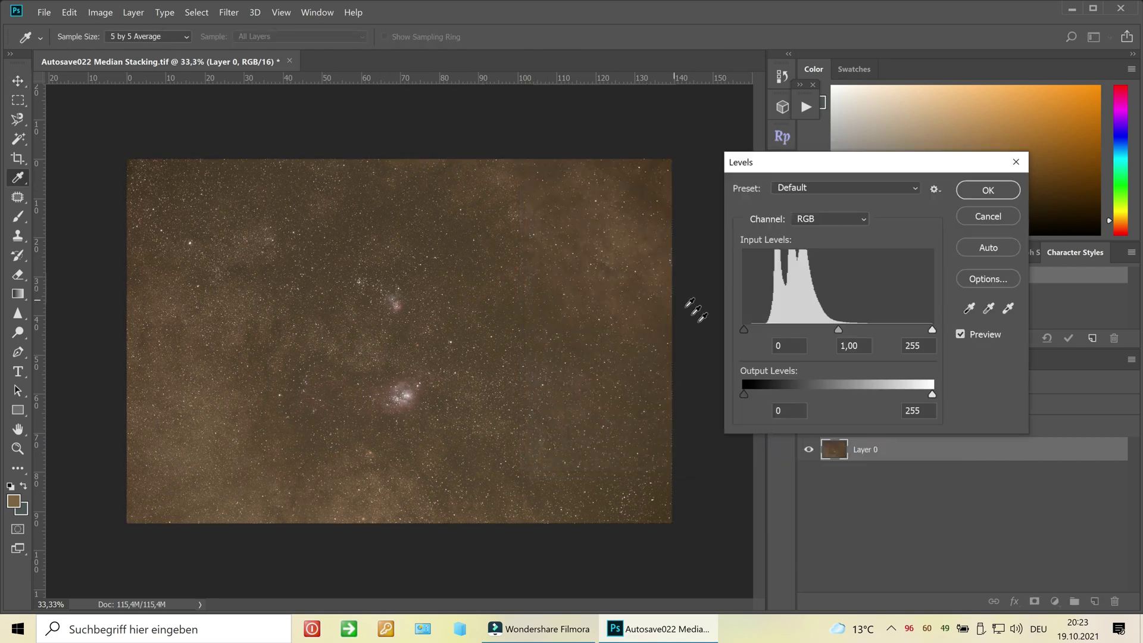
drag(744, 328, 749, 329)
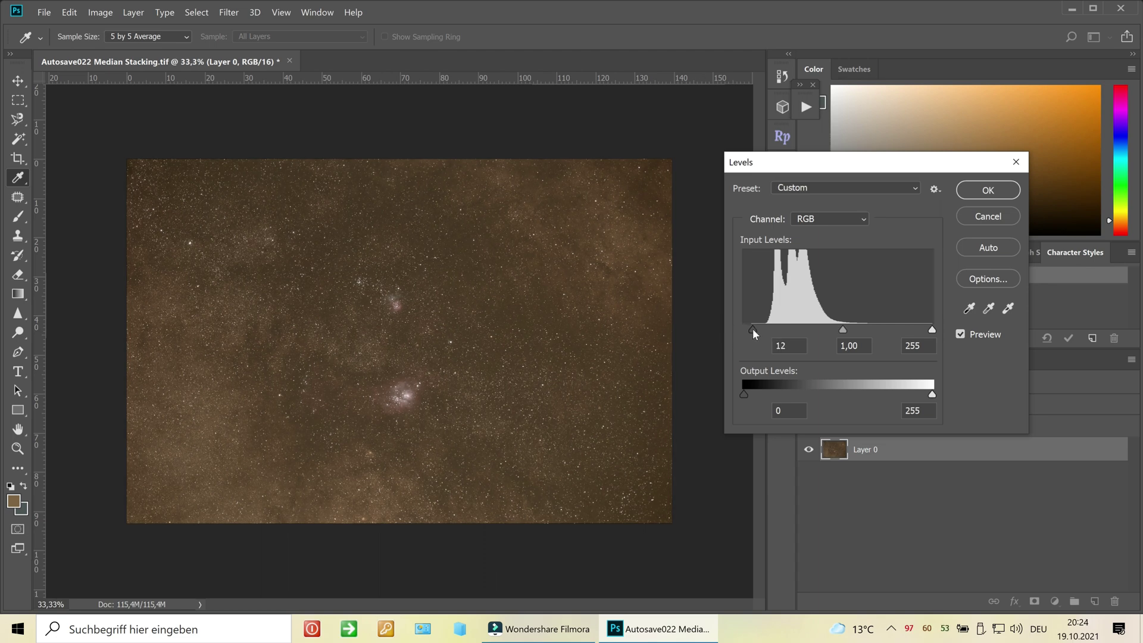
click(989, 191)
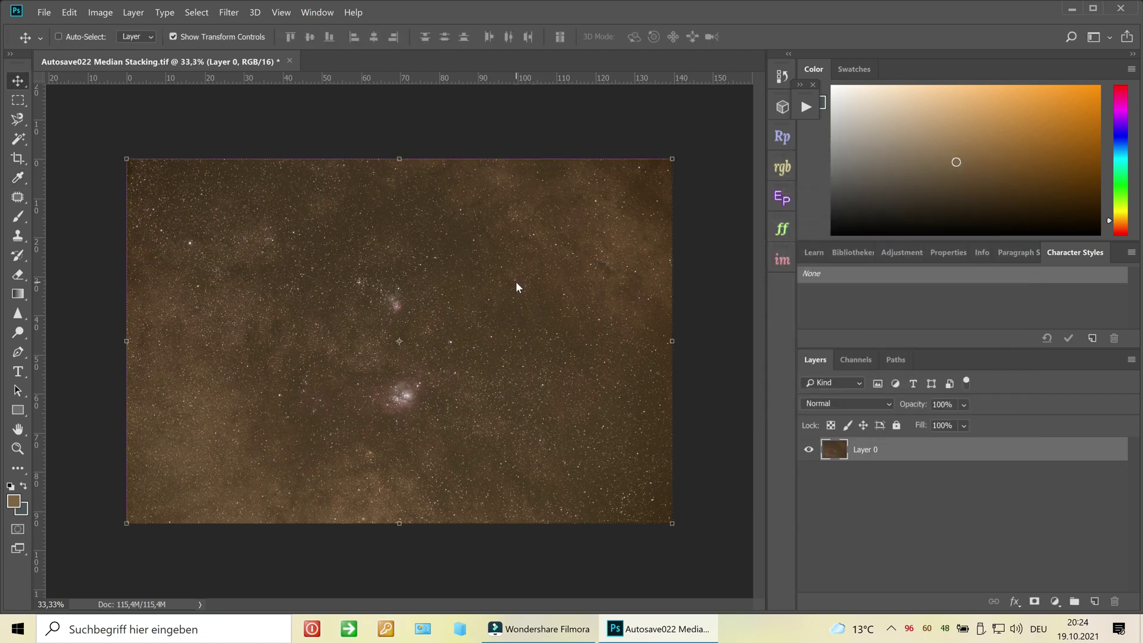
Step: Brighten Layer 0 with an RGB Curves adjustment that raises a point at input 85 to output 129
key(ctrl+m)
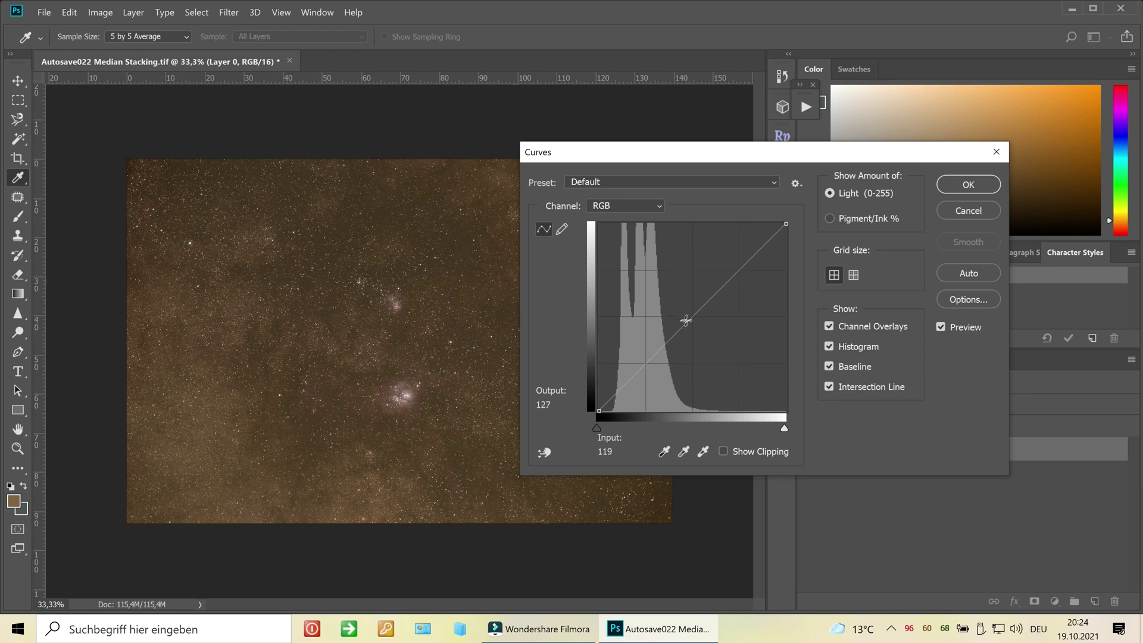
click(667, 319)
drag(667, 319, 661, 316)
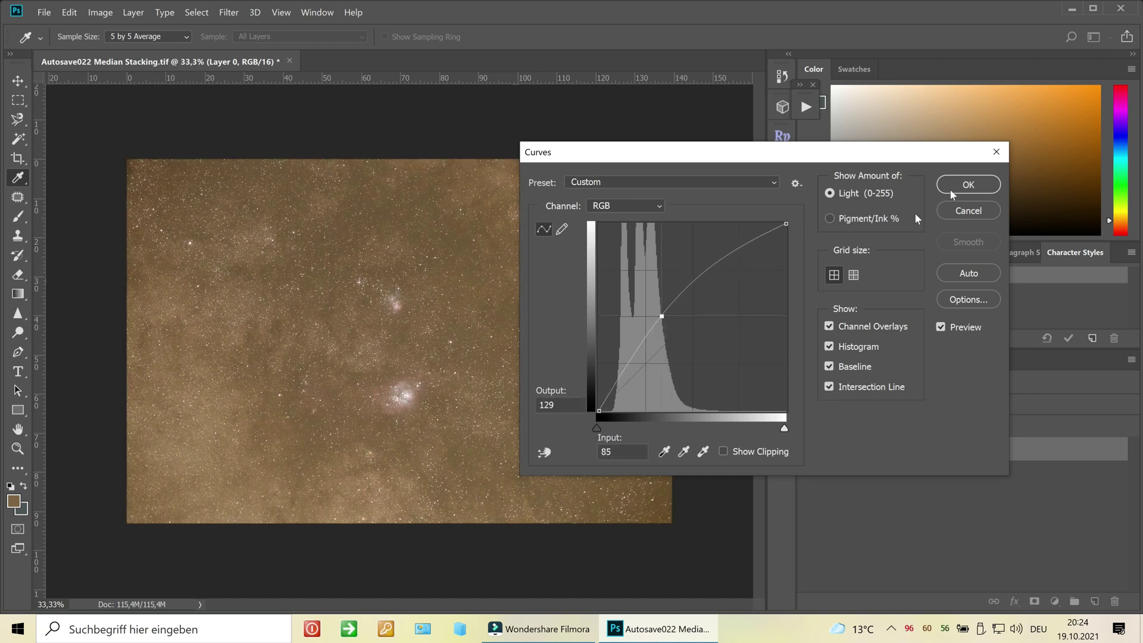
click(968, 184)
key(v)
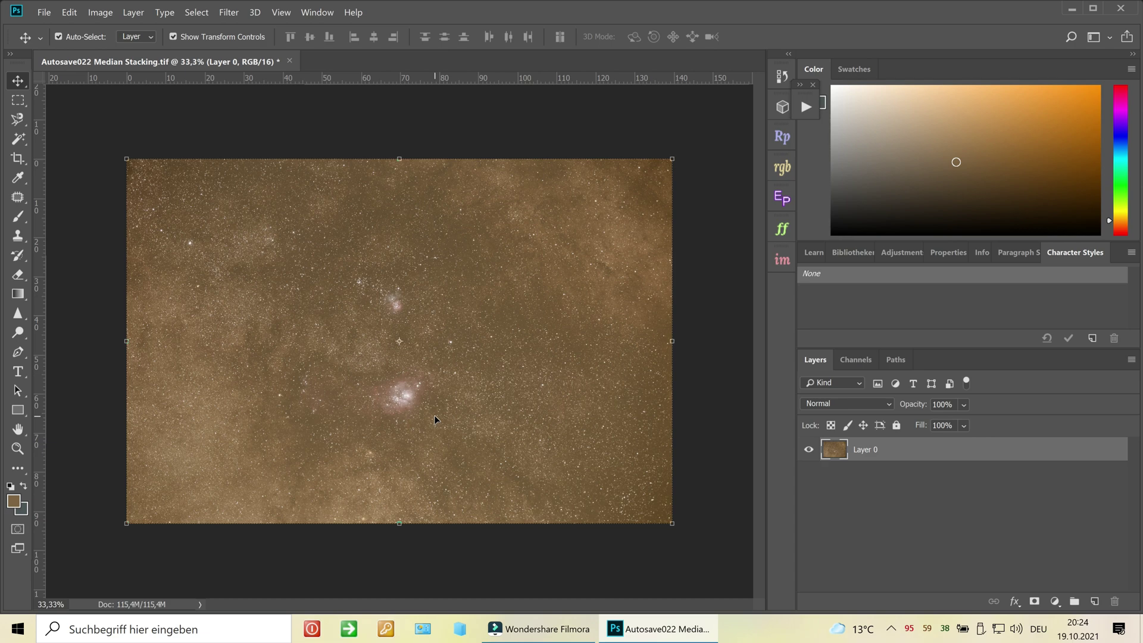
Step: Neutralize the brown color cast with a Levels adjustment, sampling the gray point on dark, star-free background between the two nebulae
key(ctrl+l)
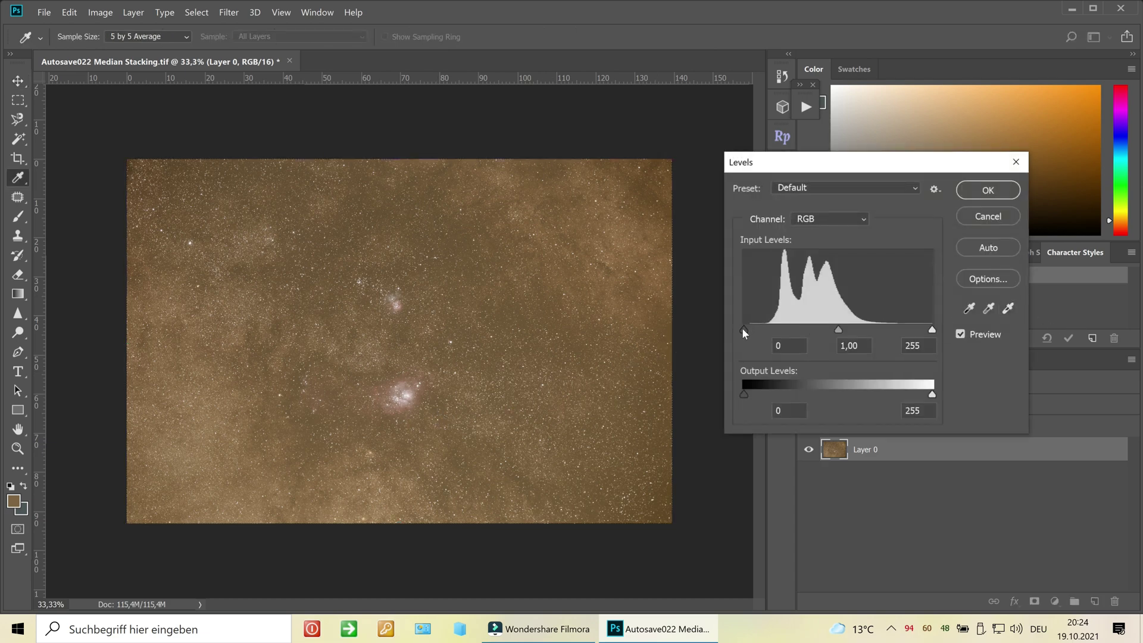
click(992, 308)
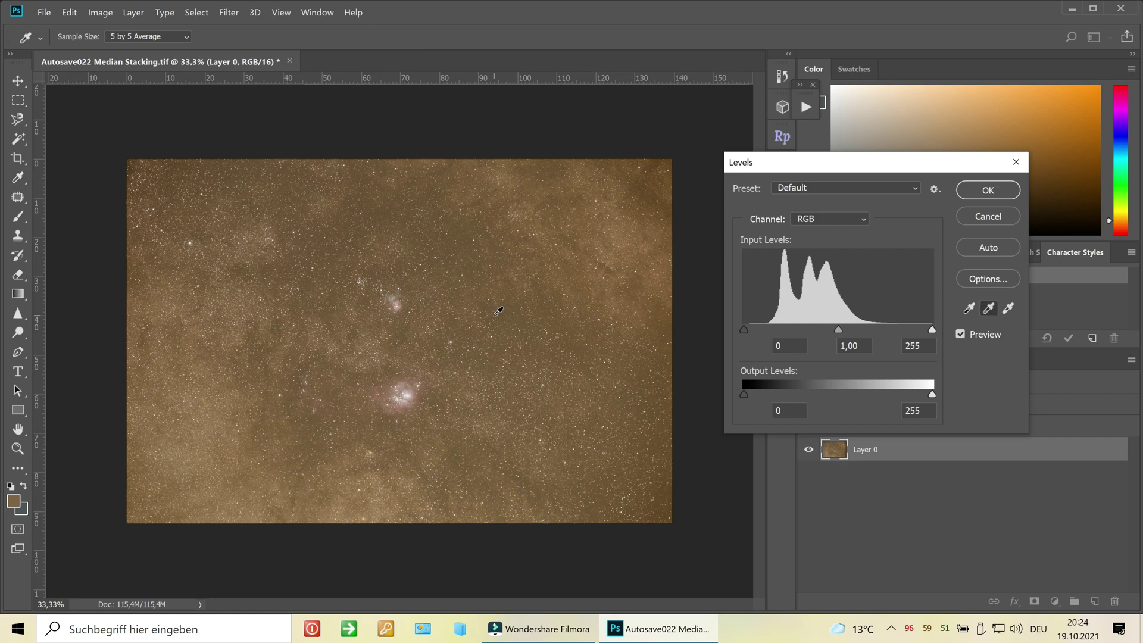
key(ctrl+plus)
key(ctrl+plus)
key(ctrl+plus)
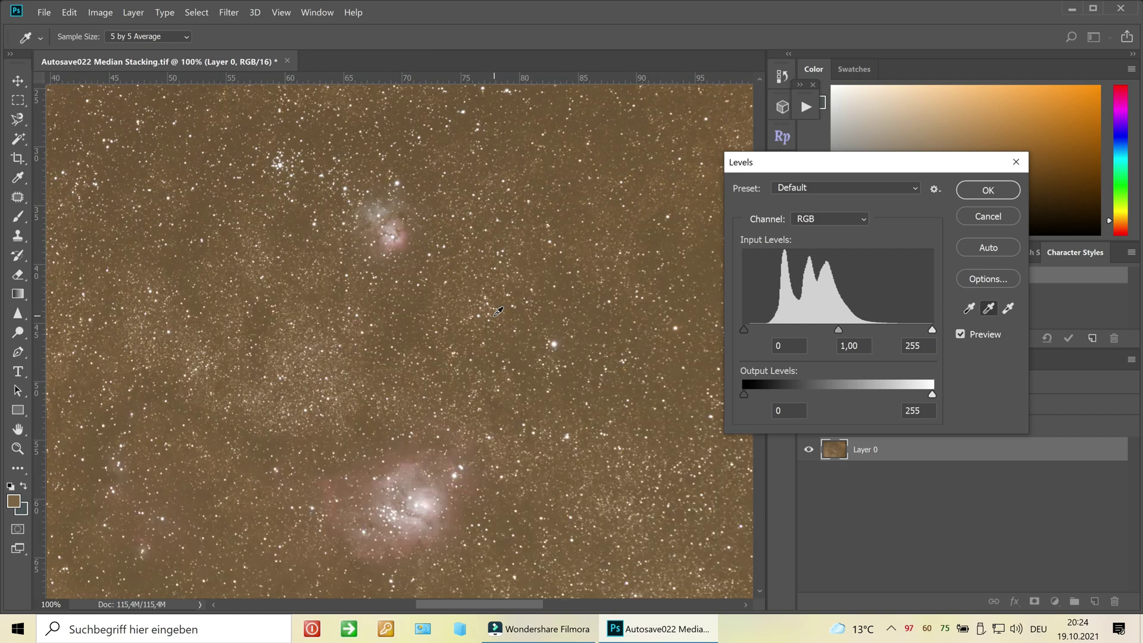
key(ctrl+plus)
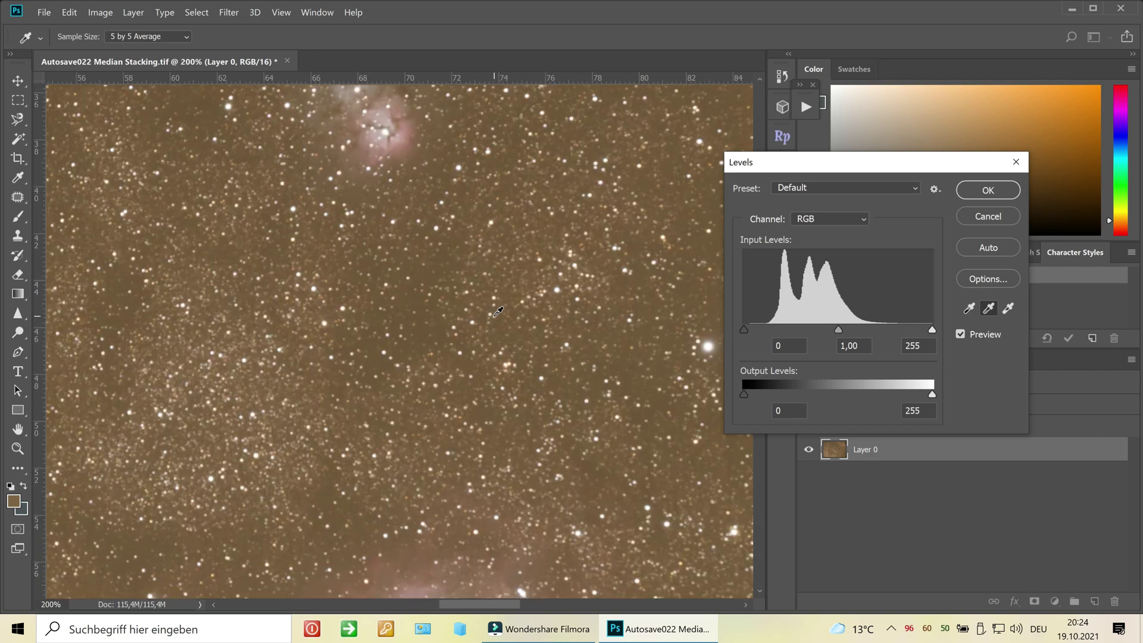
click(421, 336)
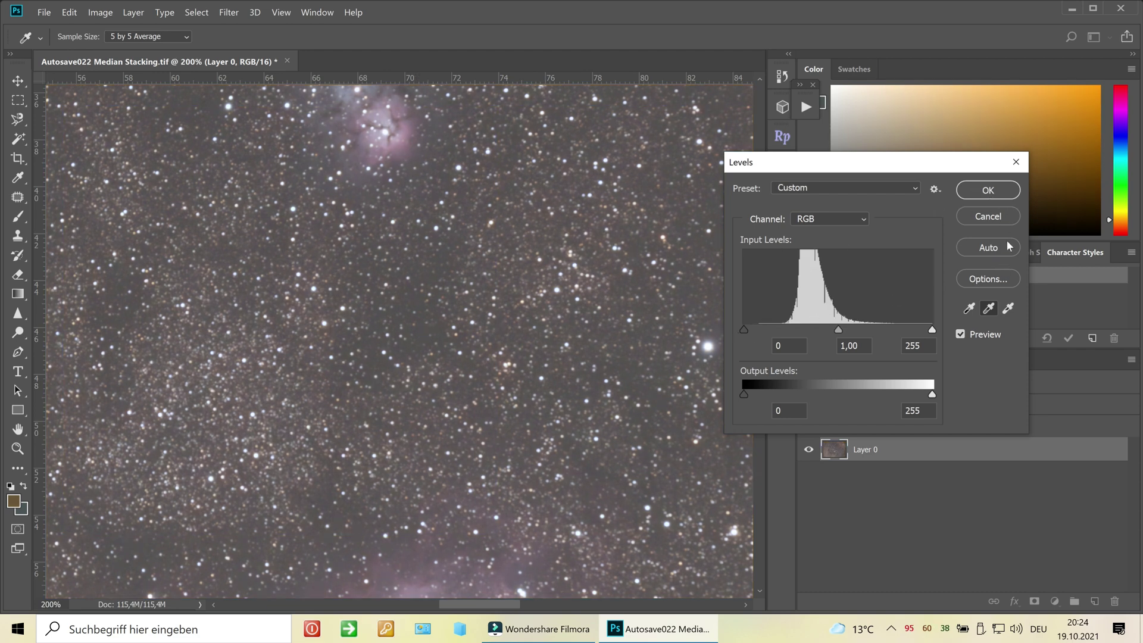
click(1006, 190)
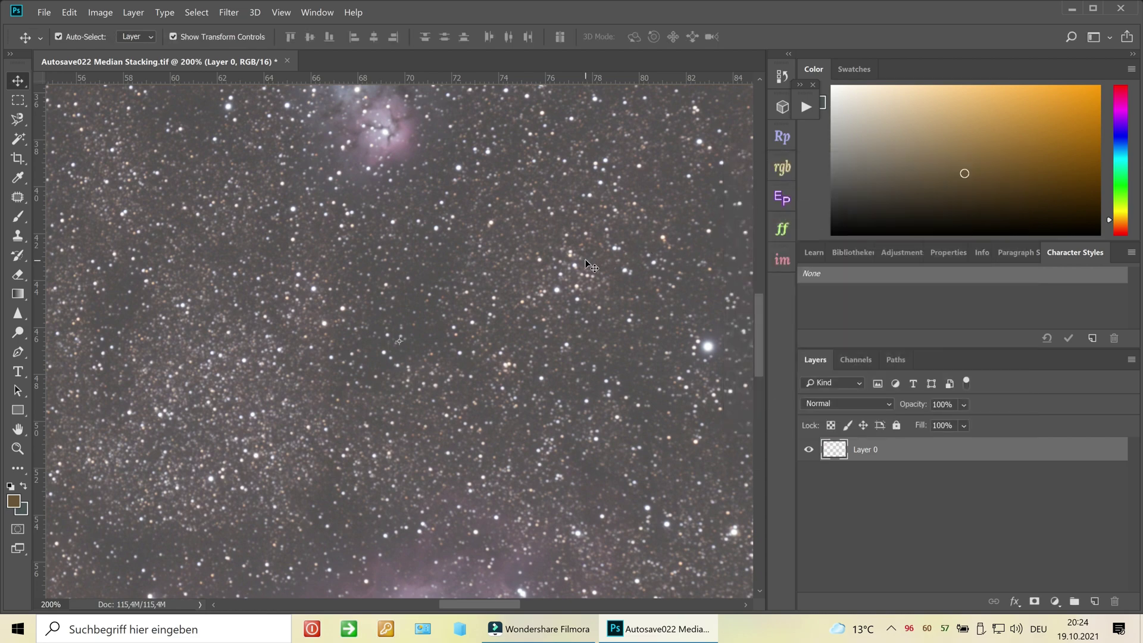
key(ctrl+minus)
key(ctrl+minus)
key(ctrl+minus)
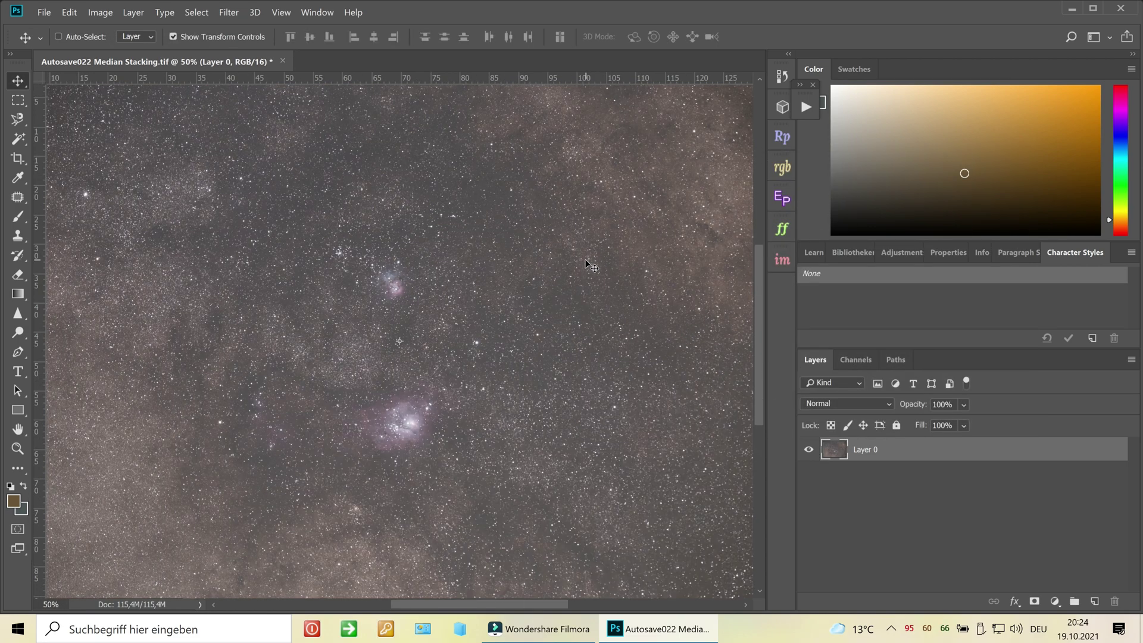
key(ctrl+minus)
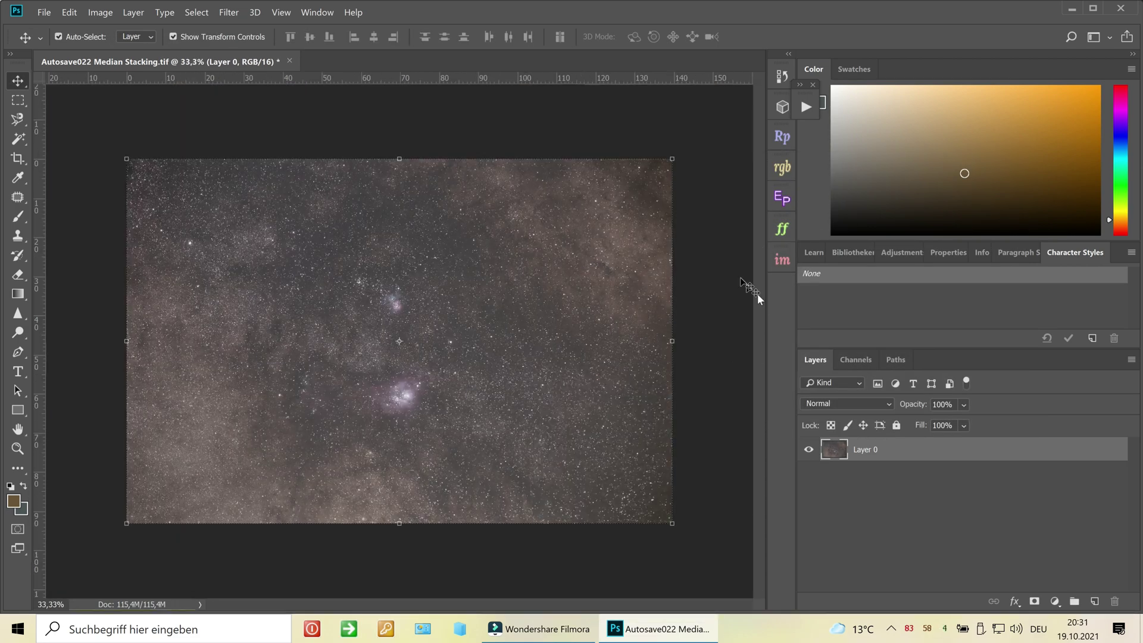
Step: Darken the neutralized image with a Levels adjustment, setting the RGB black input level to 12
key(ctrl+l)
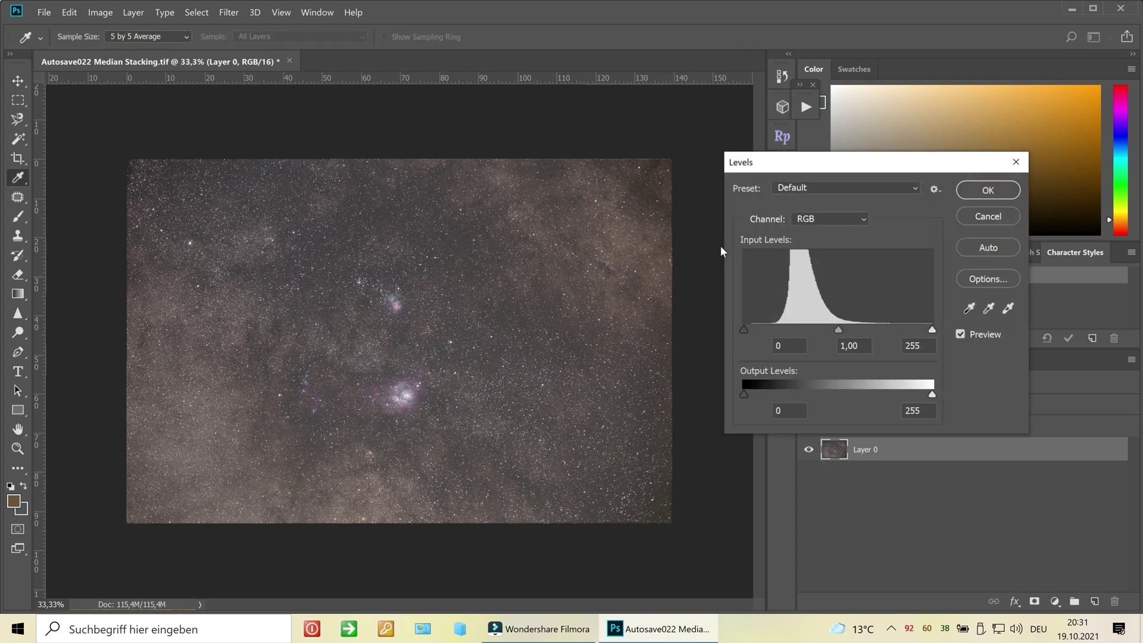
drag(744, 327, 752, 328)
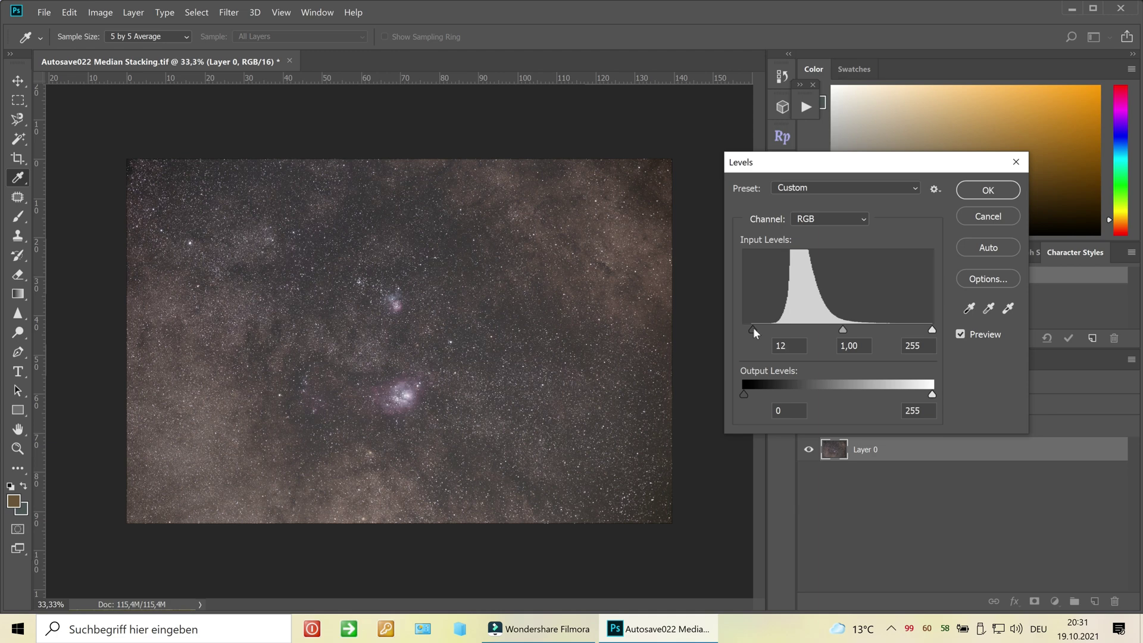
click(989, 190)
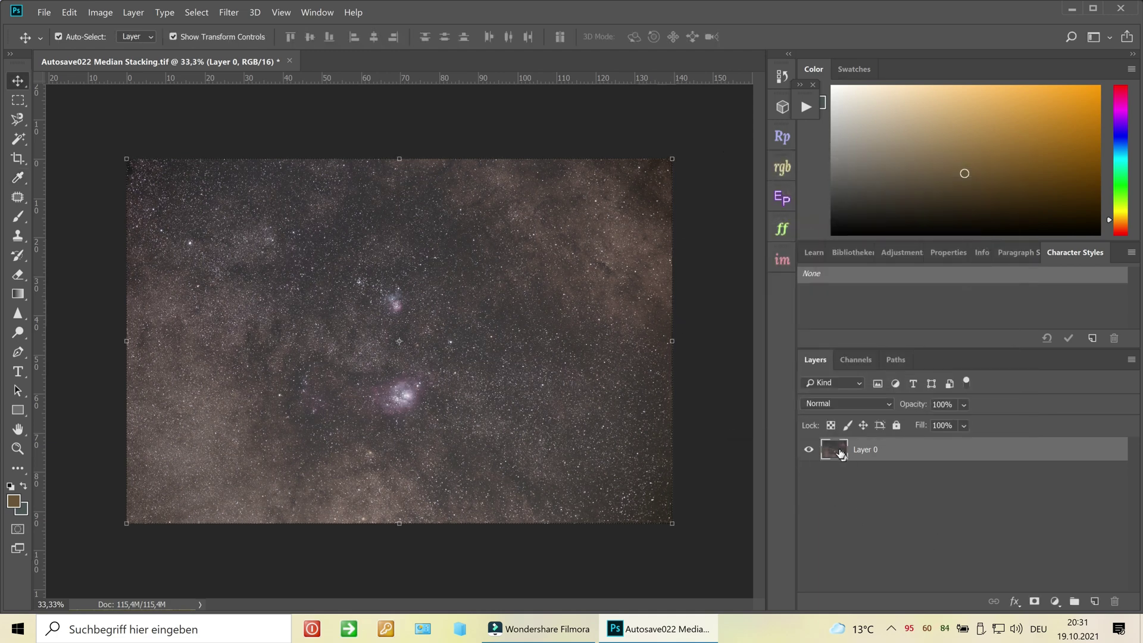
Step: Duplicate Layer 0 and place the copy beneath the original layer
drag(840, 453, 1100, 601)
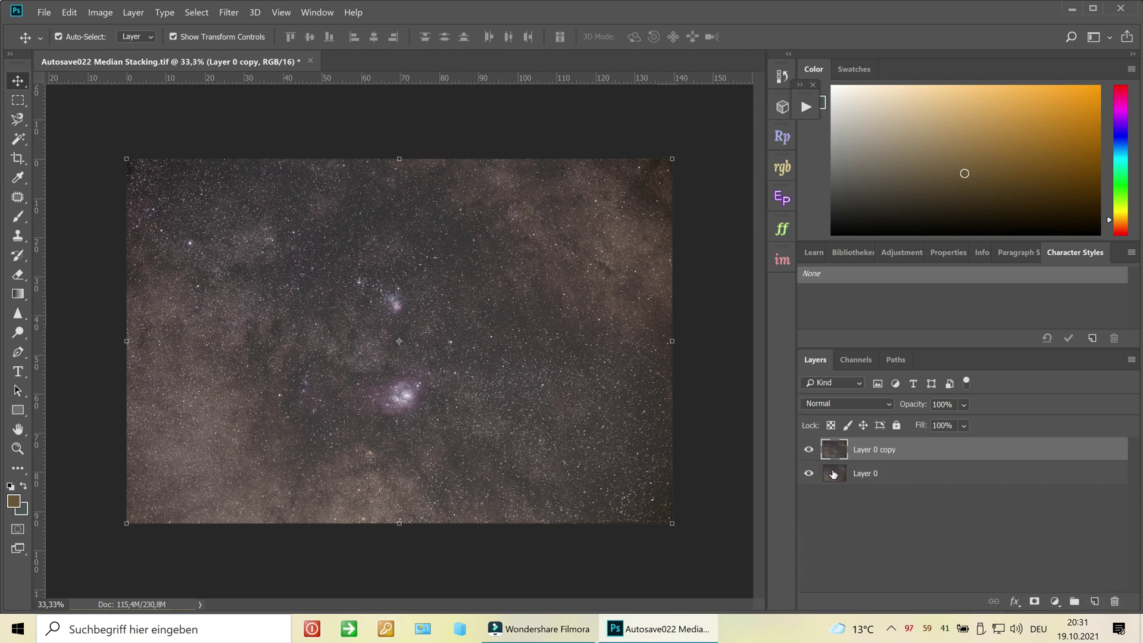
drag(837, 452, 849, 488)
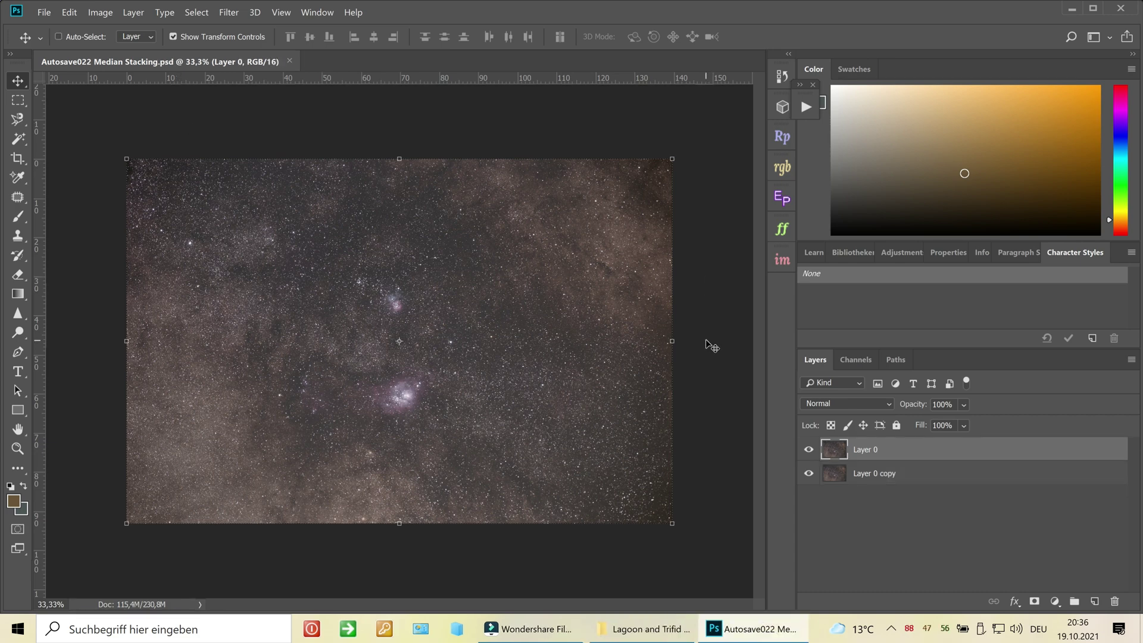
Step: Brighten Layer 0 slightly with an RGB Curves adjustment that raises a point at input 127 to output 143
key(ctrl+m)
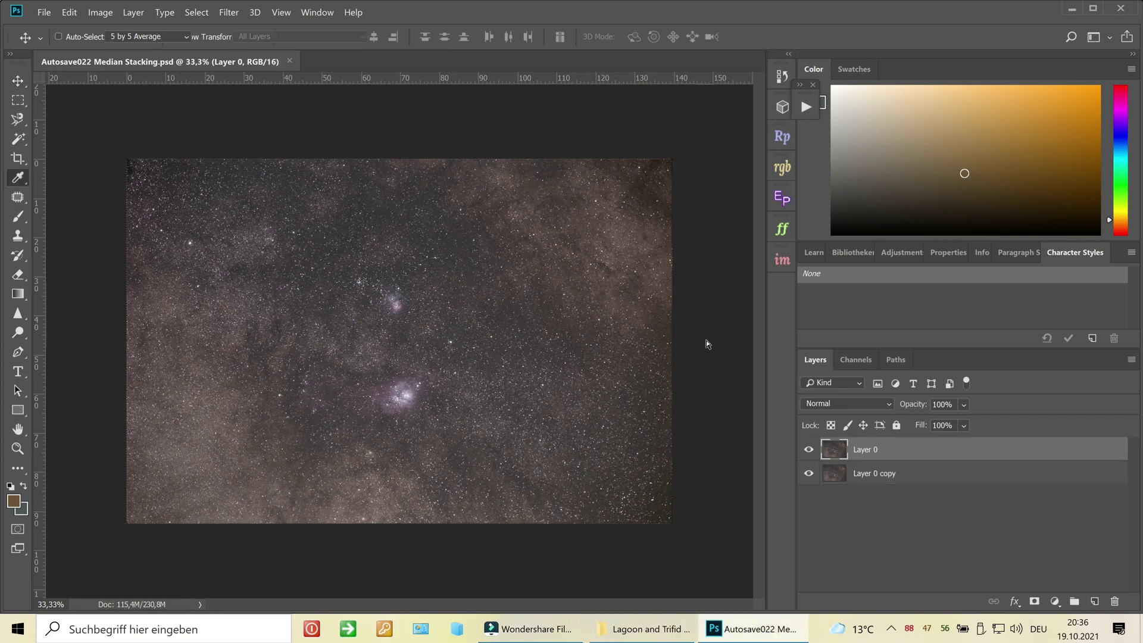
click(643, 241)
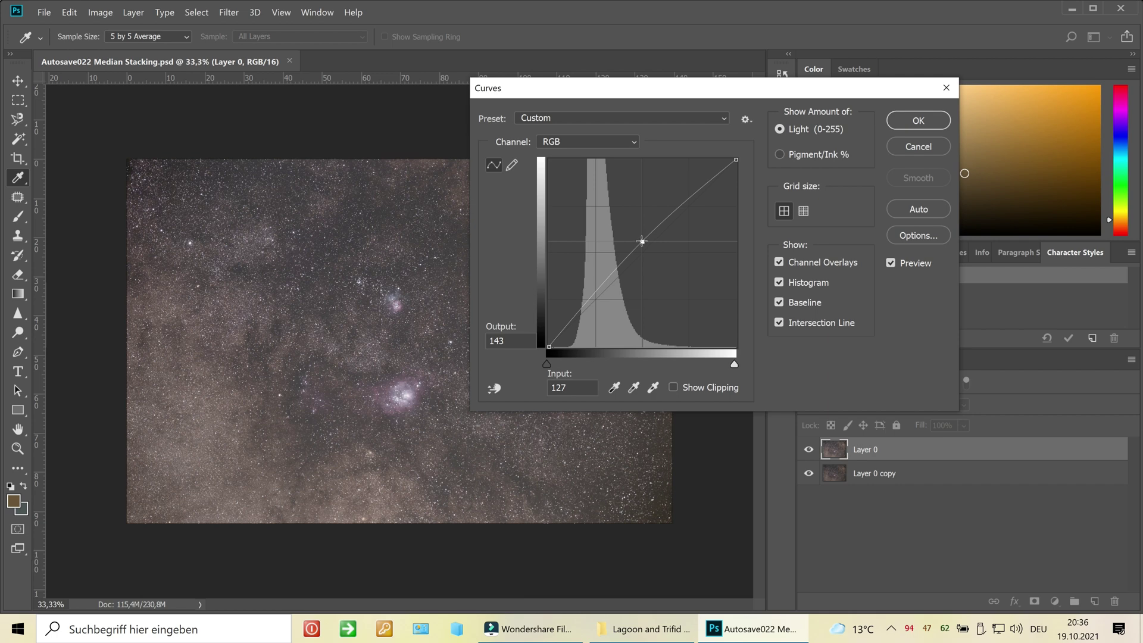
click(918, 121)
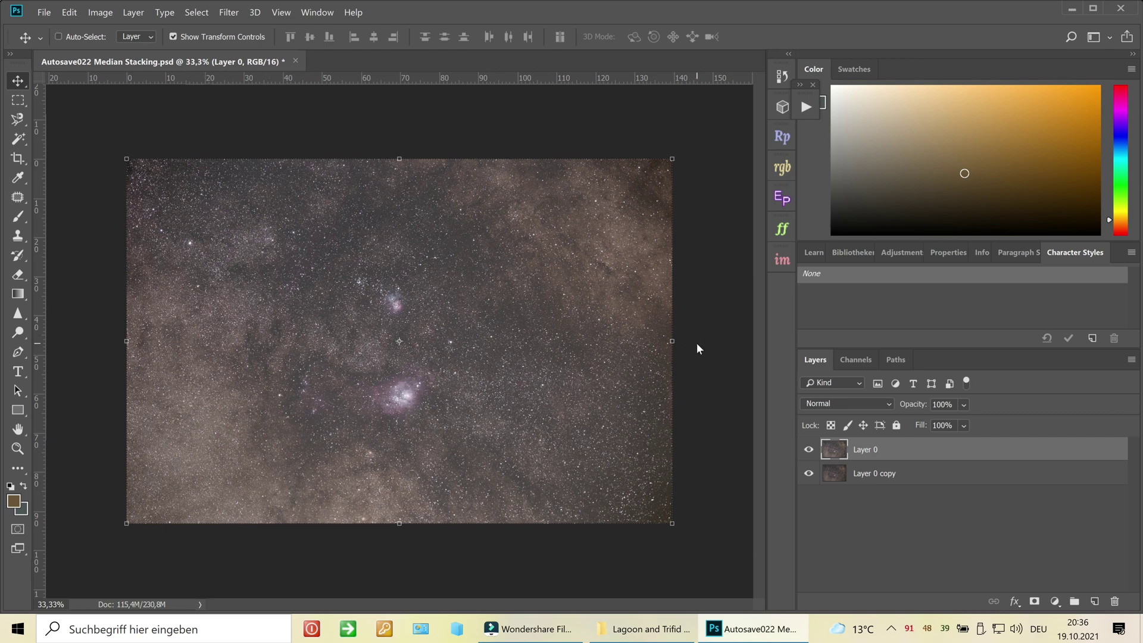
Step: Increase Layer 0's contrast with an S-shaped RGB curve, raising the highlights near input 144 and lowering input 60 to output 48
key(ctrl+m)
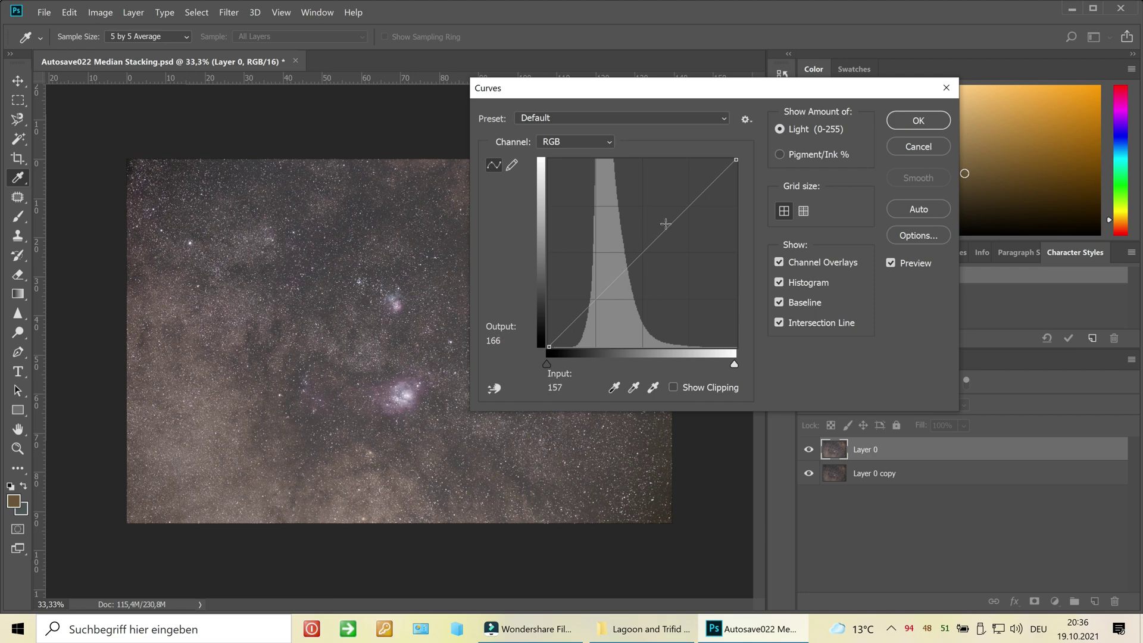
drag(665, 224, 655, 216)
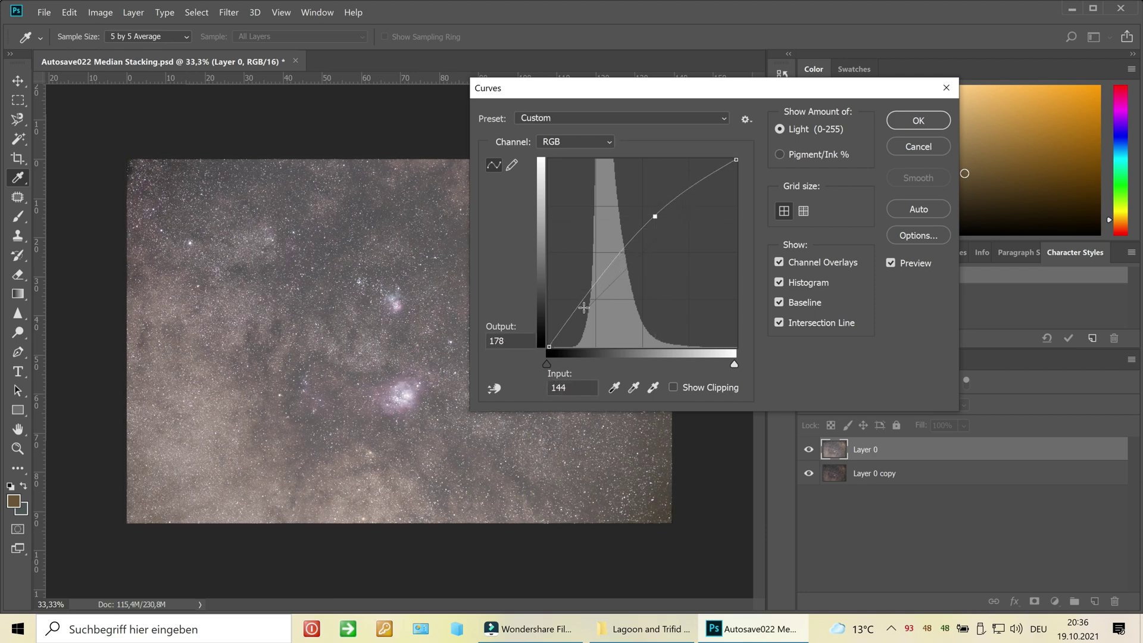
drag(584, 303, 592, 309)
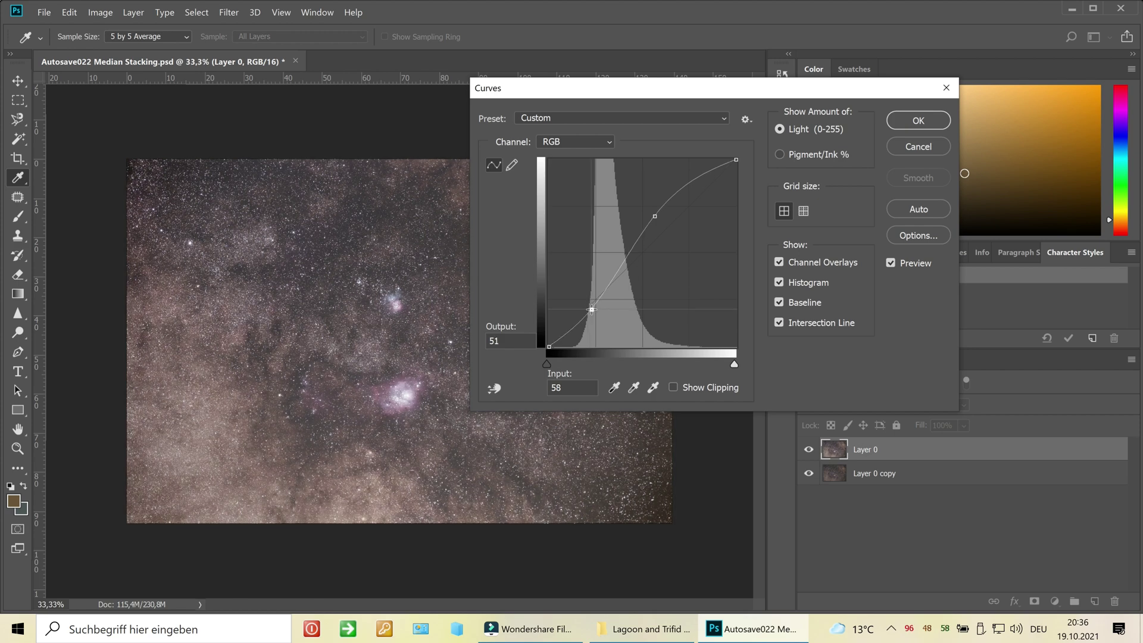
click(654, 216)
drag(655, 214, 655, 211)
click(592, 311)
drag(592, 310, 593, 312)
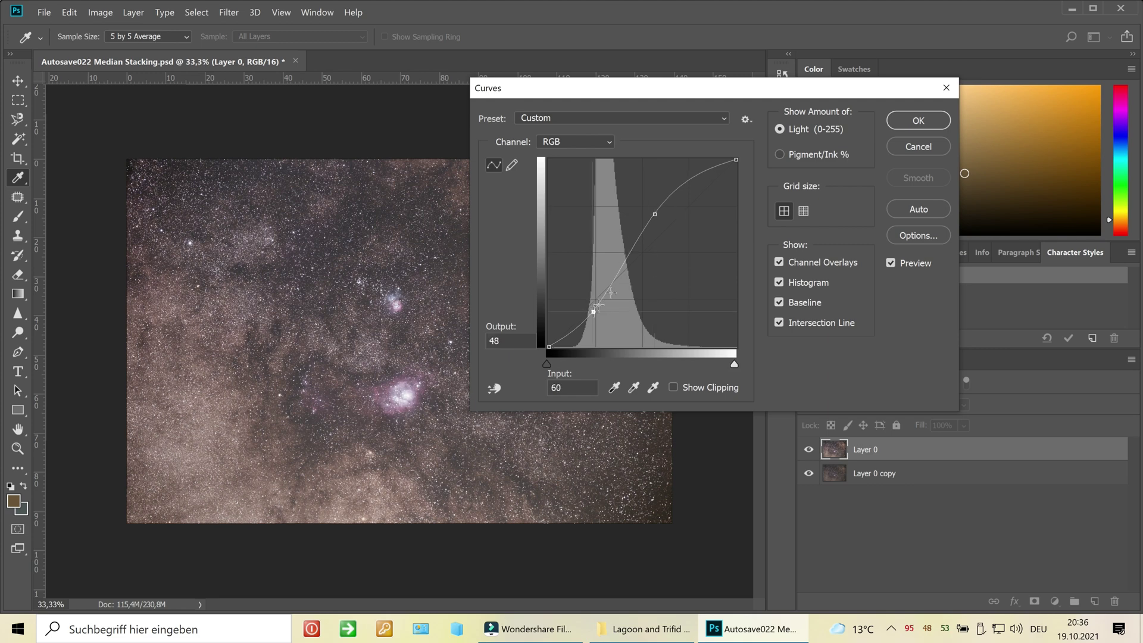
click(907, 122)
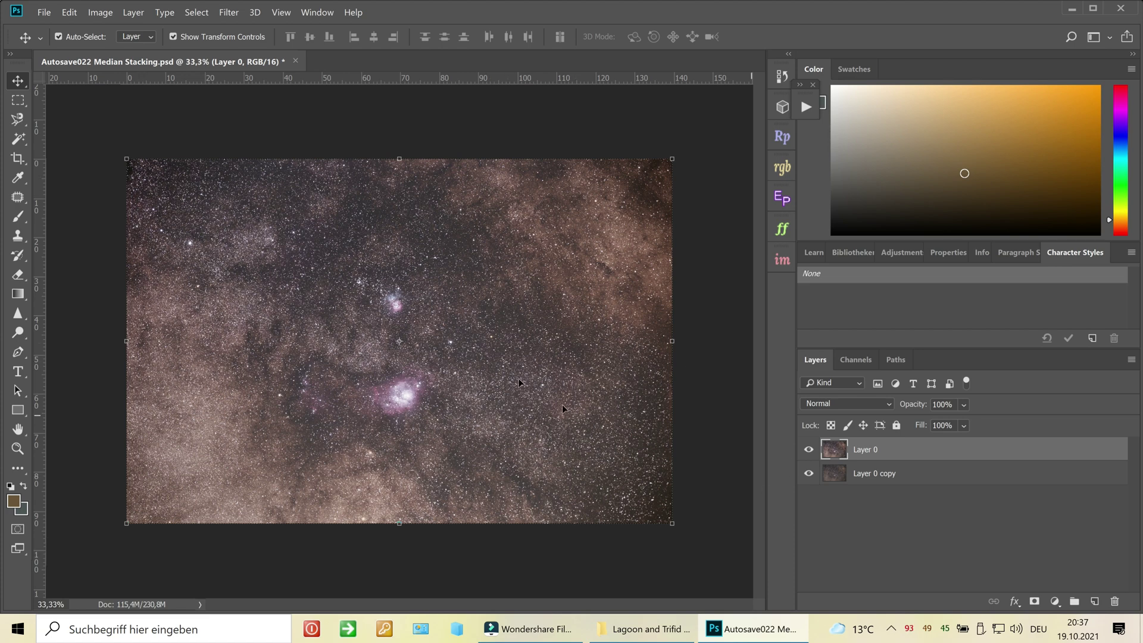
Step: Crop a narrow strip off all four edges of the image to remove the dark stacking borders
click(18, 158)
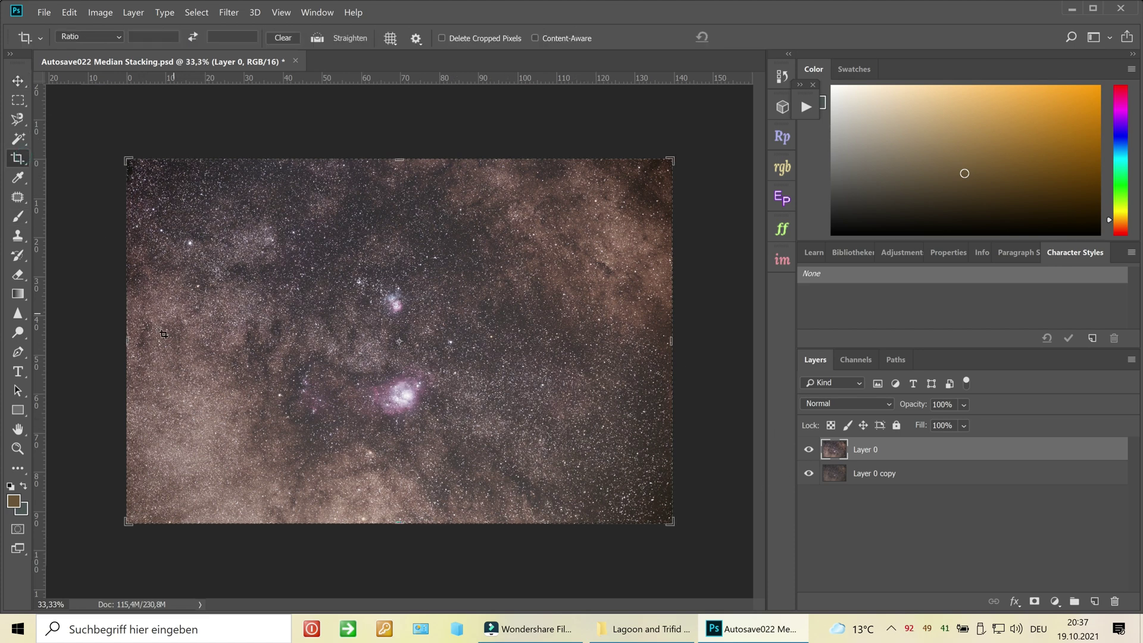
drag(130, 343, 136, 342)
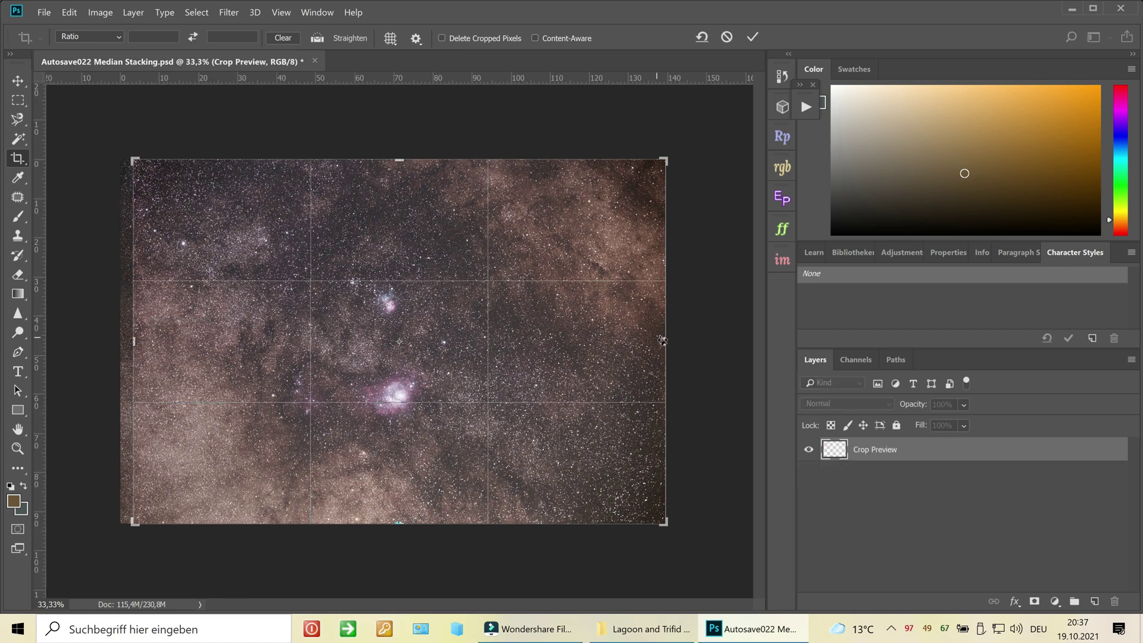
drag(661, 341, 658, 341)
key(ctrl+r)
drag(403, 523, 402, 517)
drag(399, 167, 399, 166)
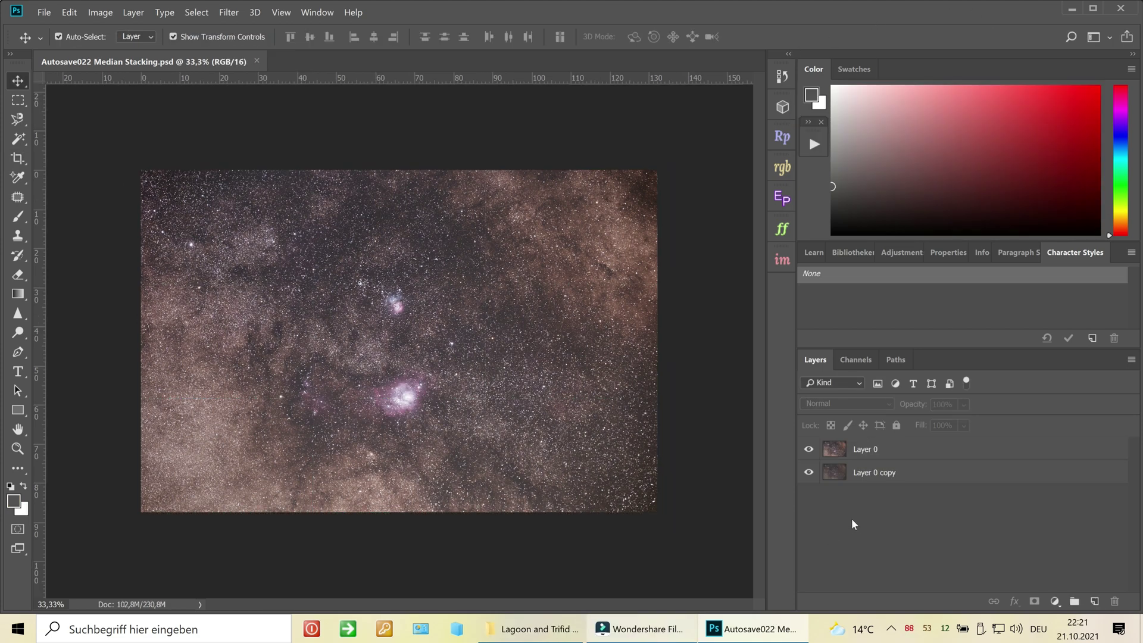
Step: Brighten Layer 0 with an RGB Curves adjustment that raises a point at input 142 to output 150
click(845, 450)
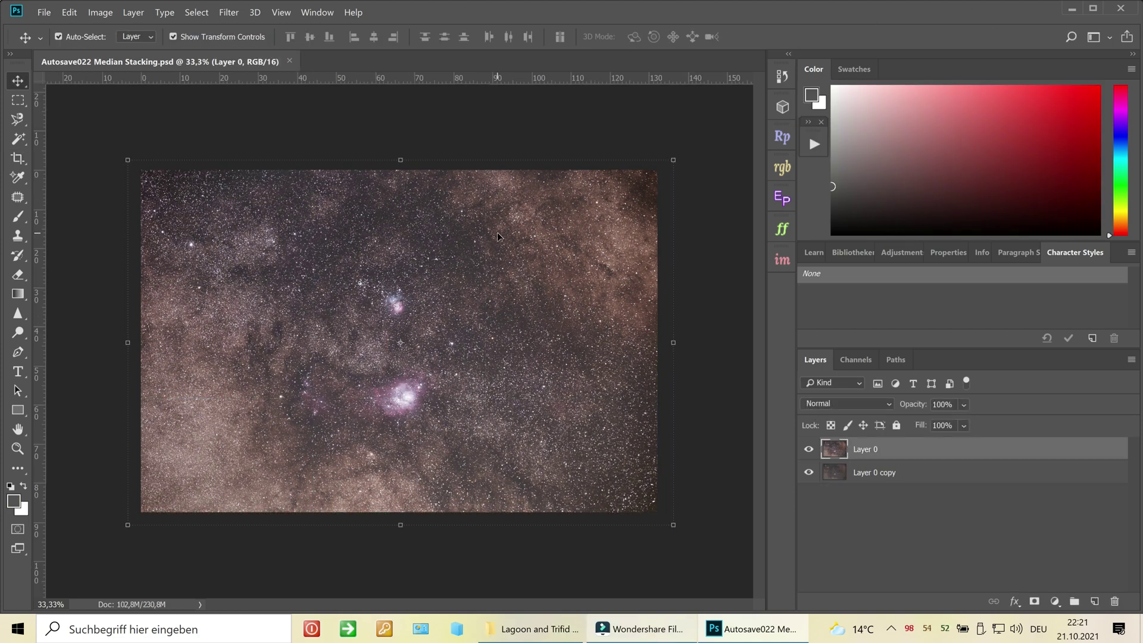
key(ctrl+m)
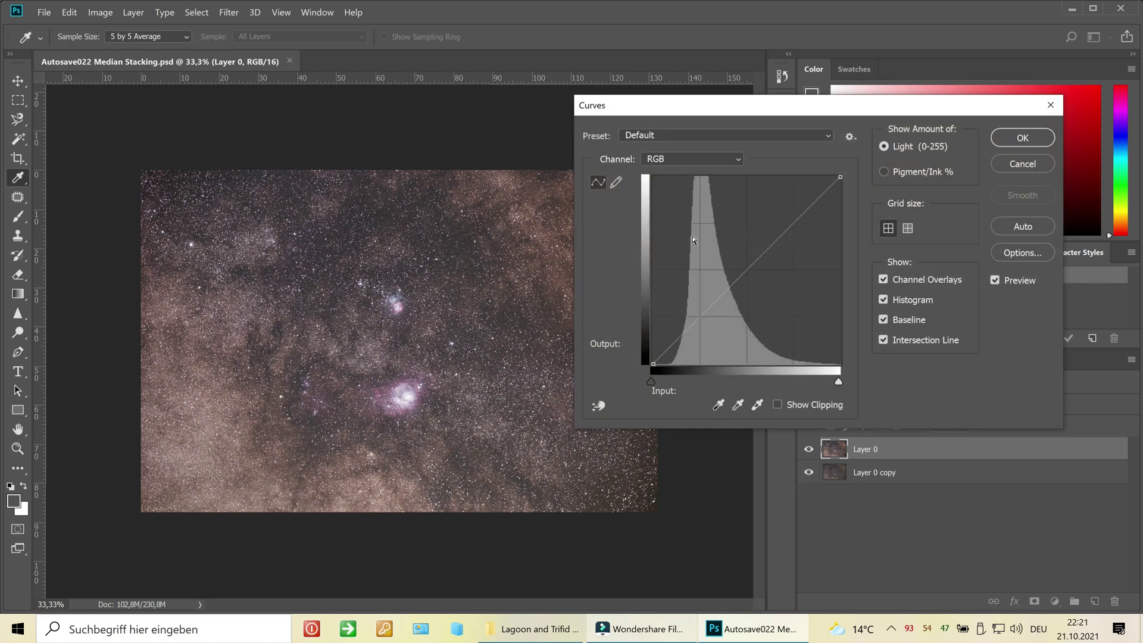
click(758, 254)
drag(759, 254, 757, 252)
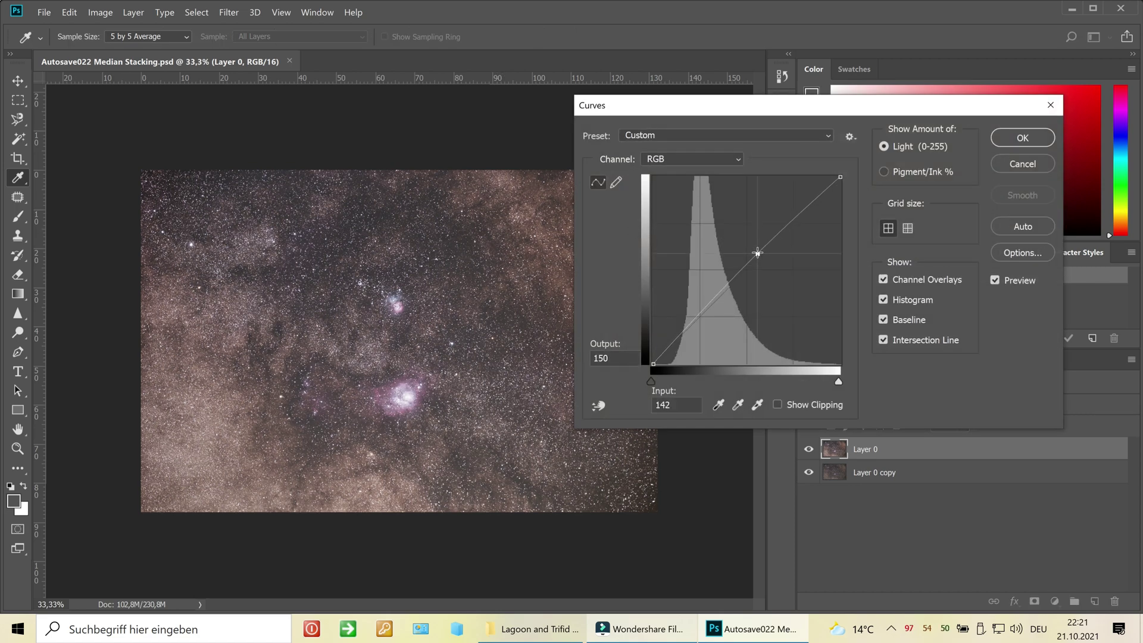
click(1023, 138)
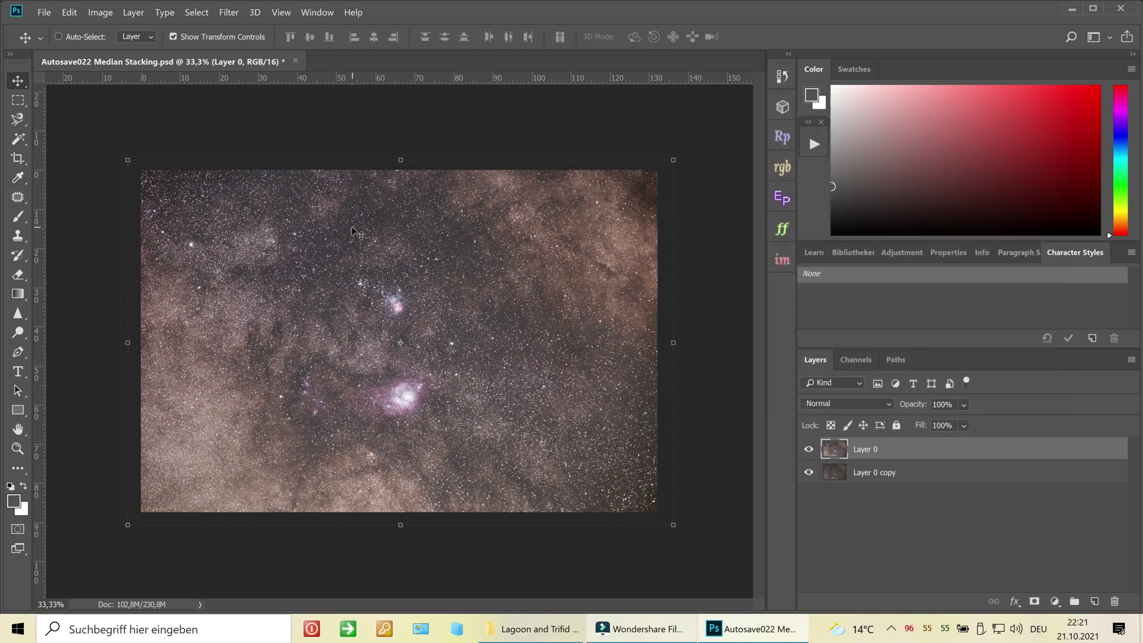
Step: Darken the cropped image on Layer 0 with a Levels adjustment, setting the RGB black input level to 9
key(ctrl+l)
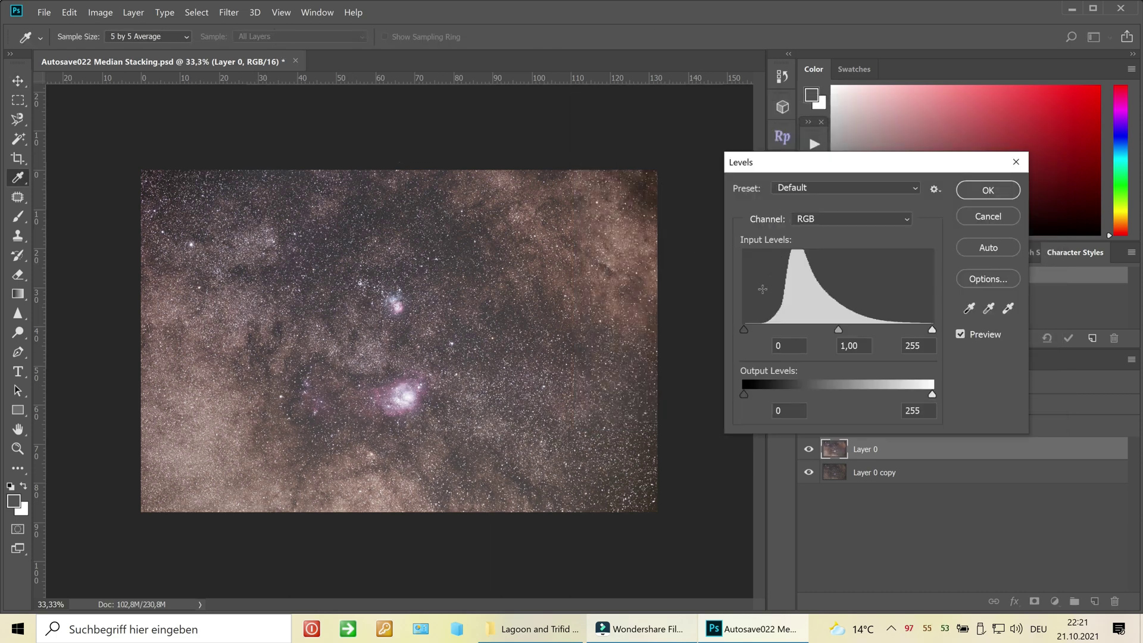
drag(745, 327, 745, 326)
click(750, 327)
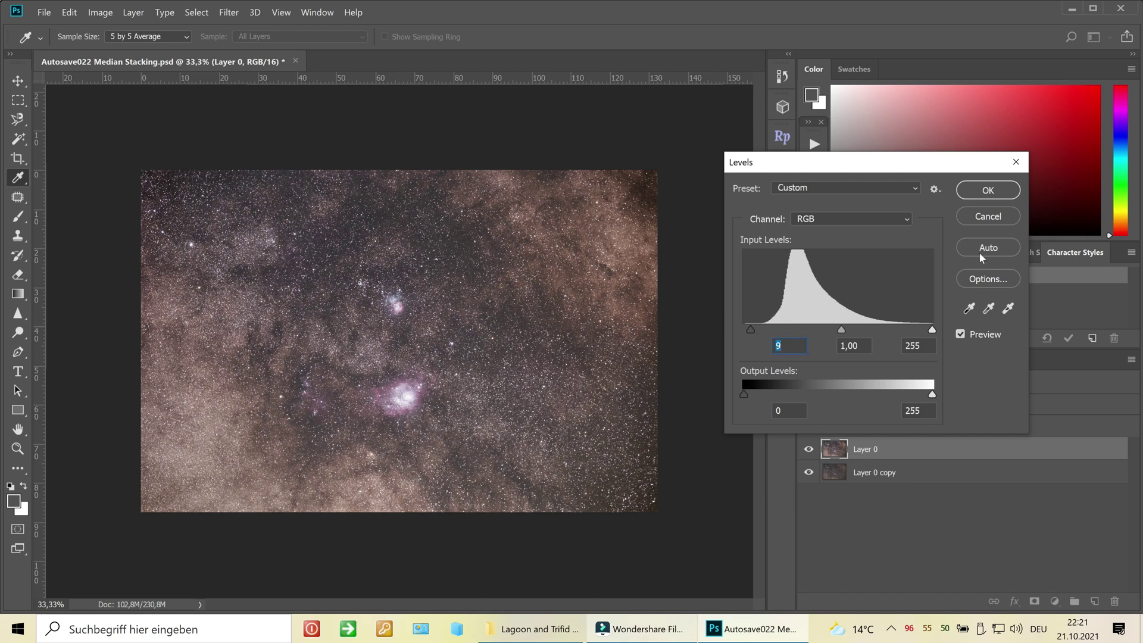
click(988, 190)
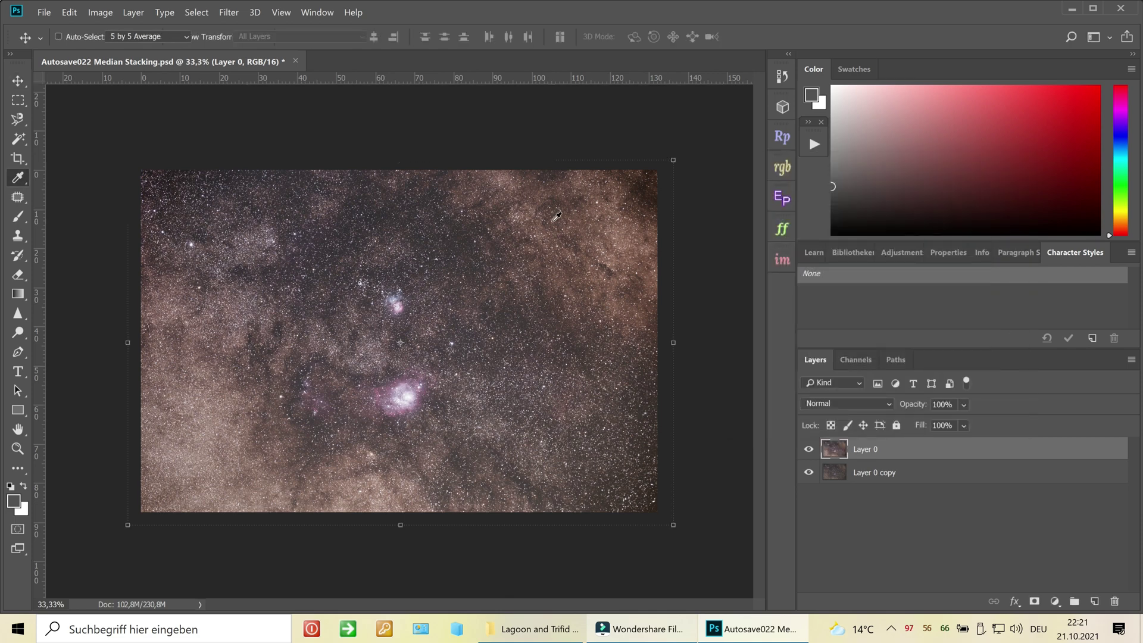
Step: Slightly deepen Layer 0's shadows with an RGB Curves adjustment, anchoring the highlights near input 182 and lowering input 41 to output 38
key(ctrl+m)
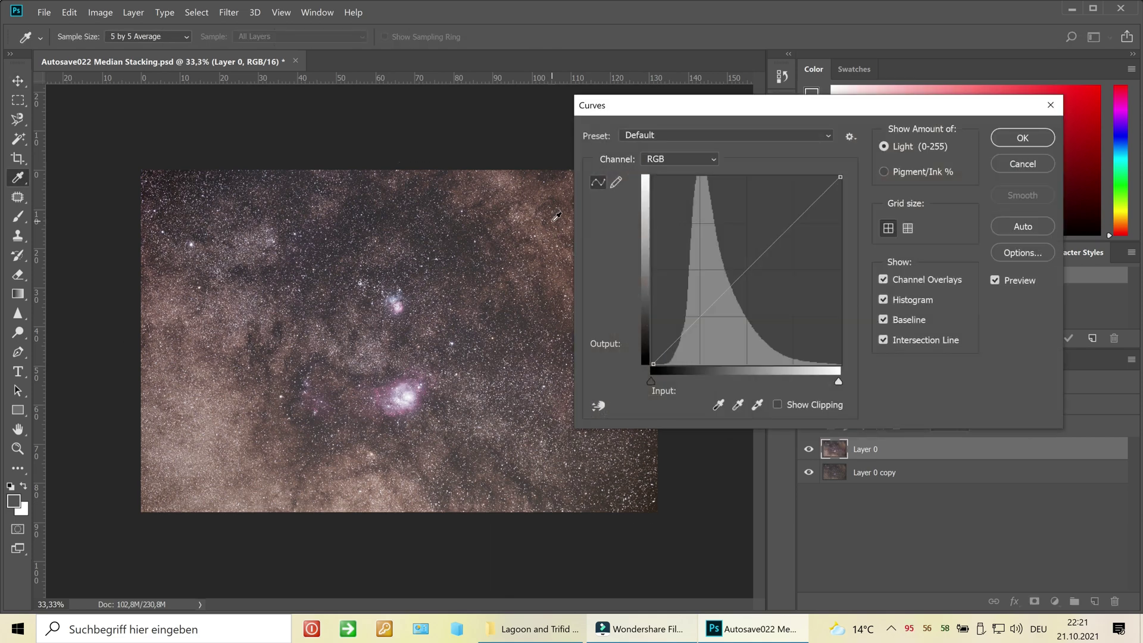
click(788, 228)
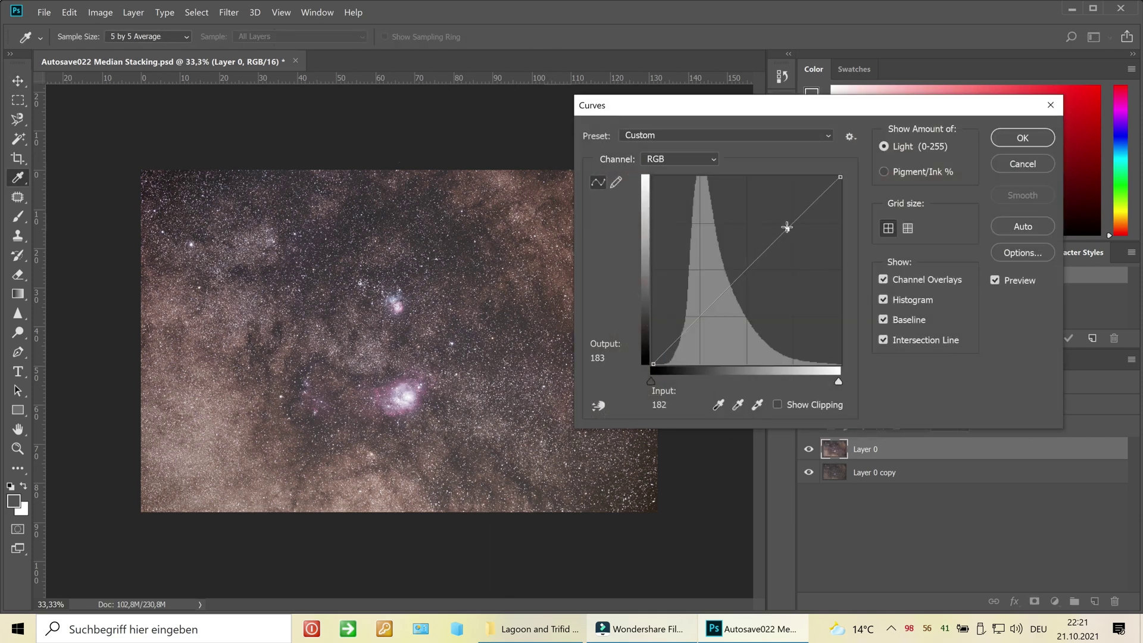
click(682, 337)
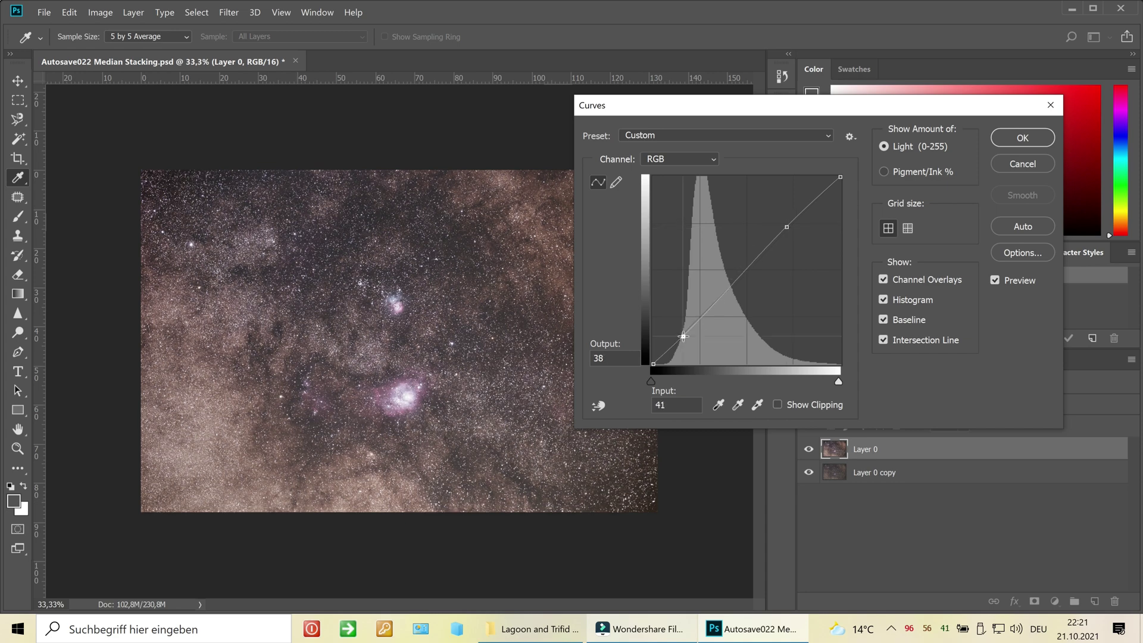
click(1011, 139)
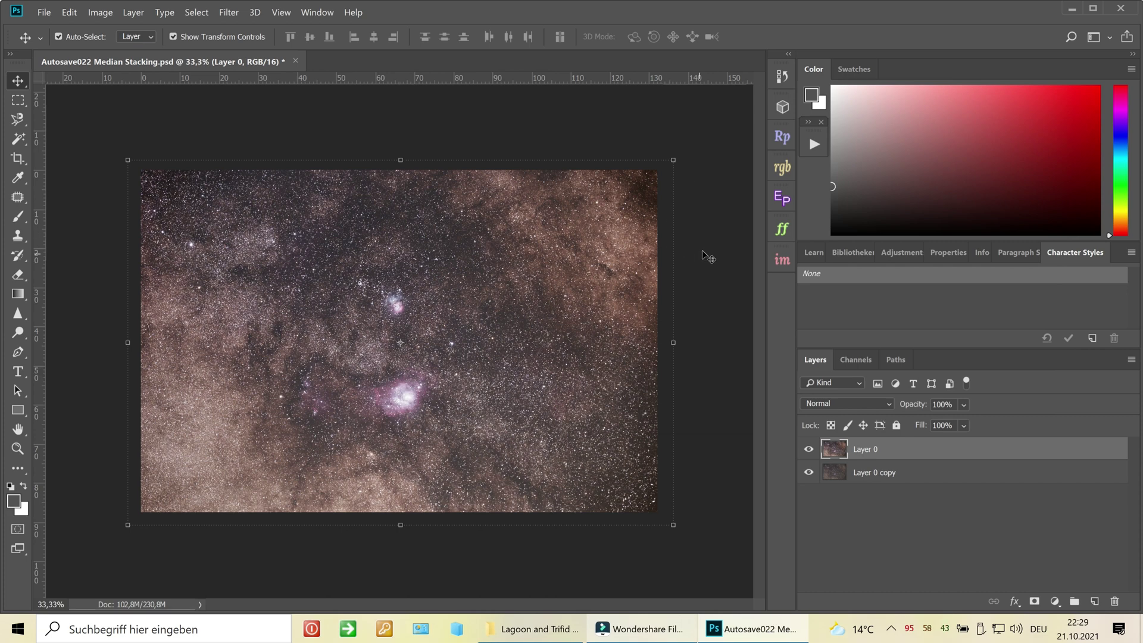
Step: Compare the edited Layer 0 with Layer 0 copy beneath it by toggling Layer 0's visibility
click(894, 520)
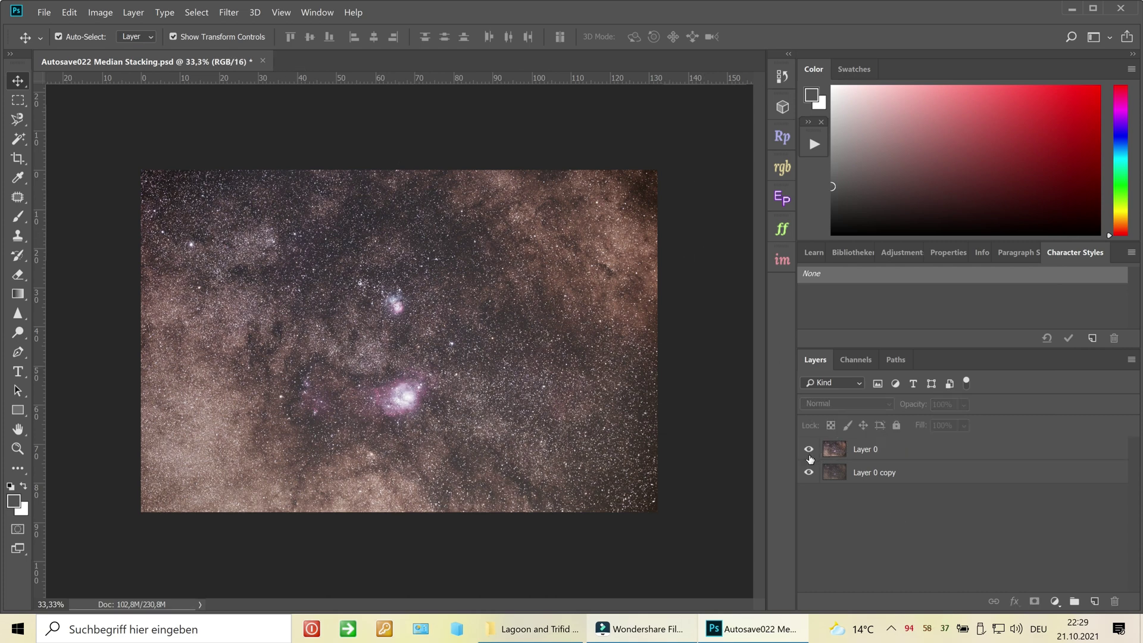
click(810, 451)
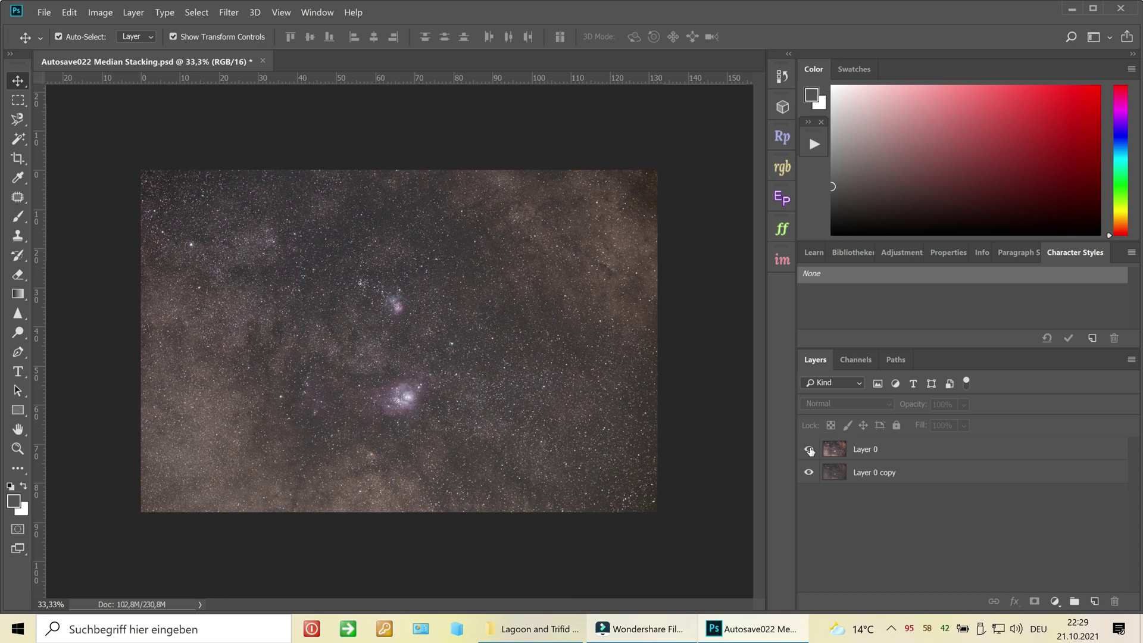
click(809, 451)
click(810, 451)
click(810, 451)
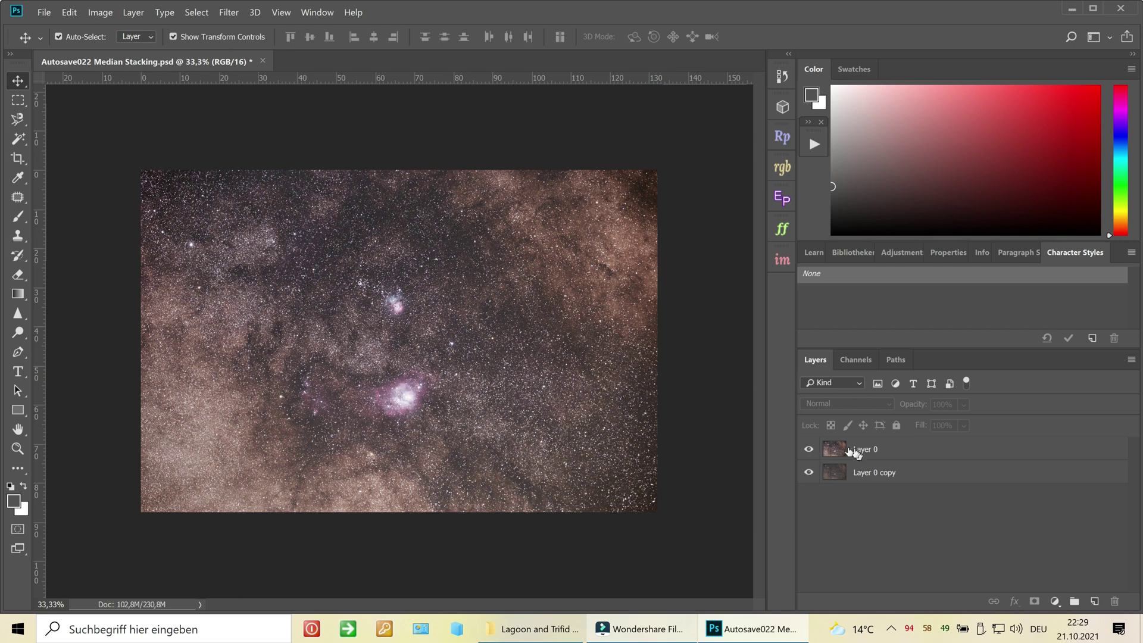
Step: Duplicate Layer 0 above itself and check the duplicate against the original by toggling its visibility
drag(837, 450, 1097, 604)
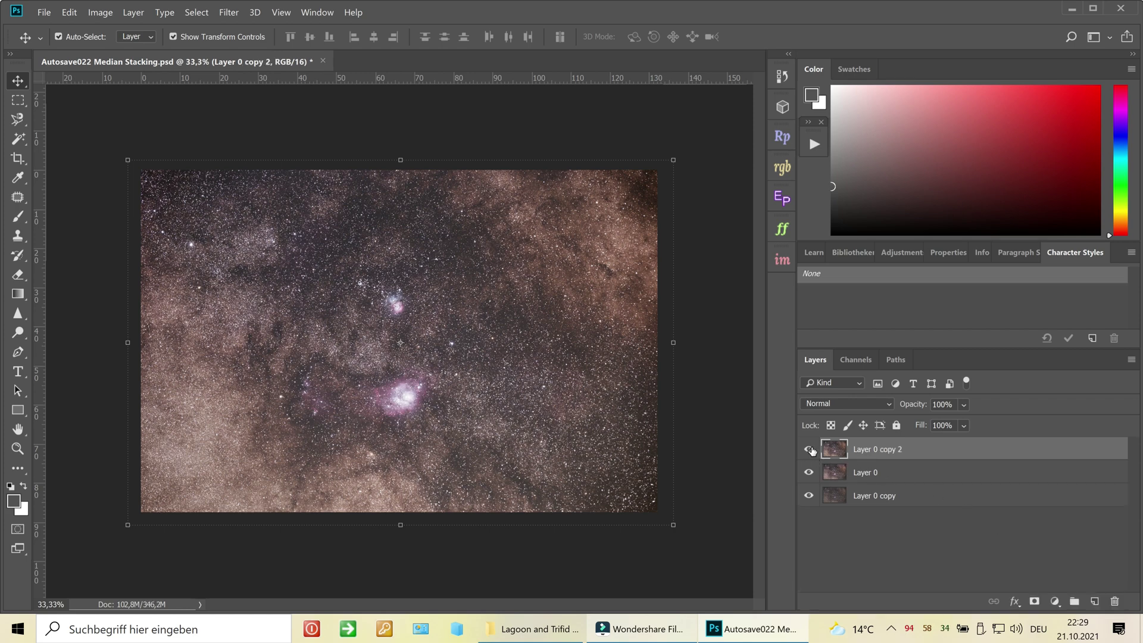
click(810, 450)
click(809, 449)
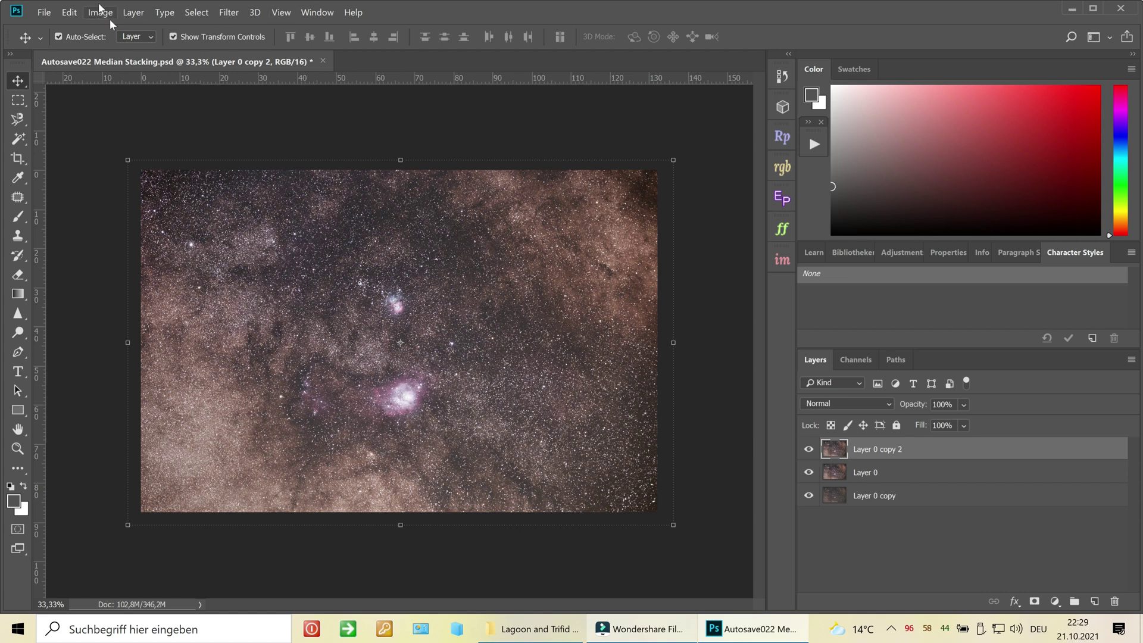
Step: Raise the master saturation of Layer 0 copy 2 to +30 with Hue/Saturation, keeping the hue at 0
click(697, 403)
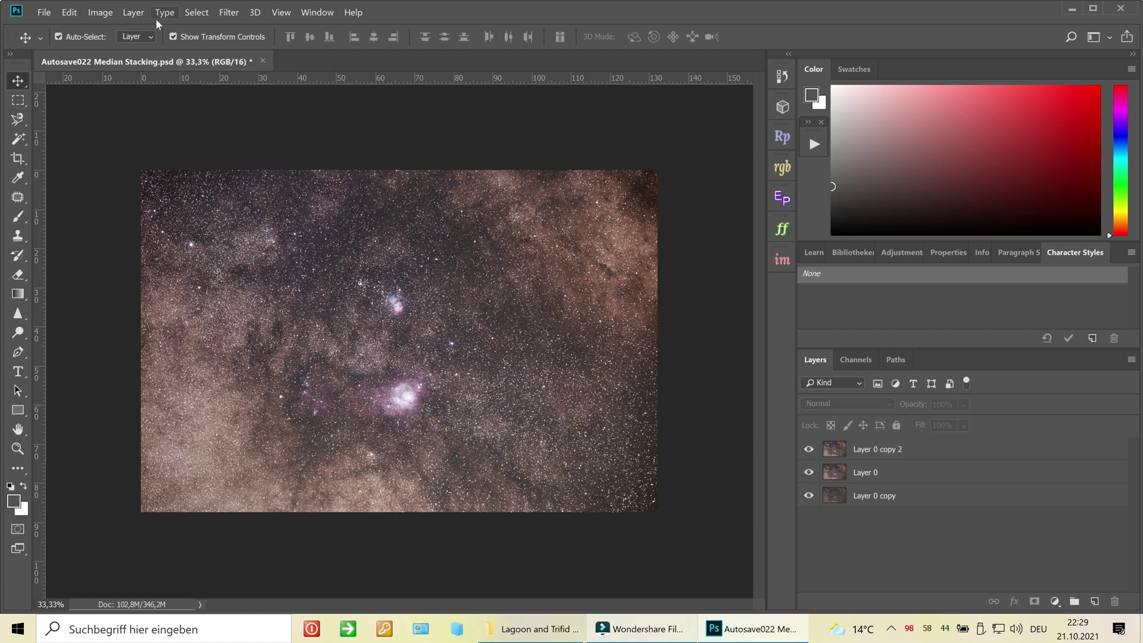
click(100, 12)
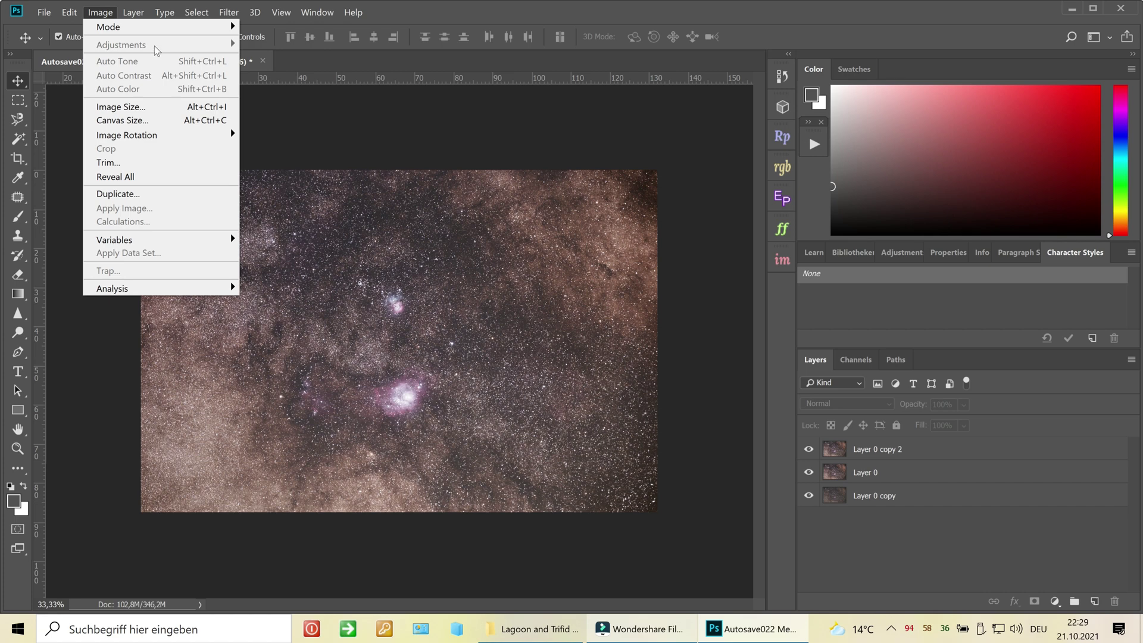
click(876, 449)
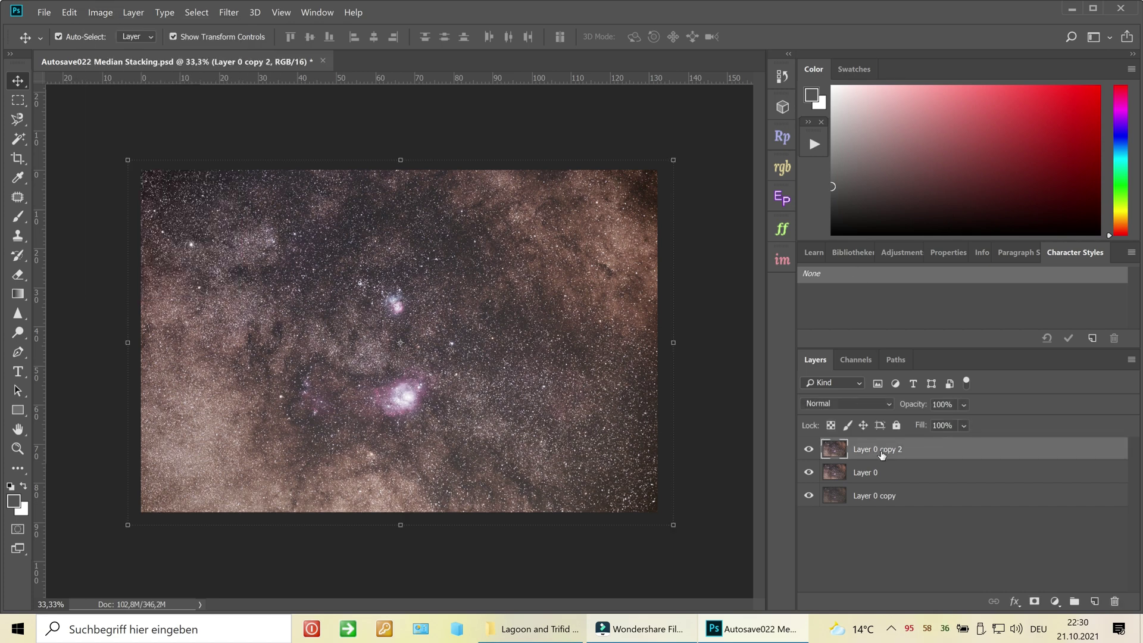
click(110, 11)
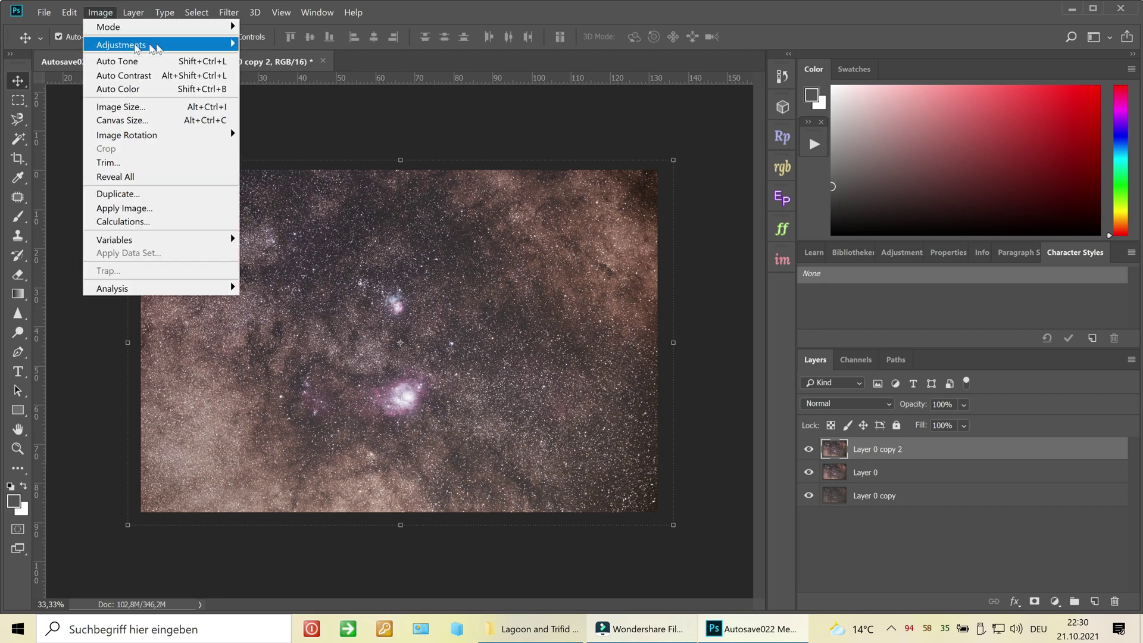
mouse_move(154, 44)
click(285, 117)
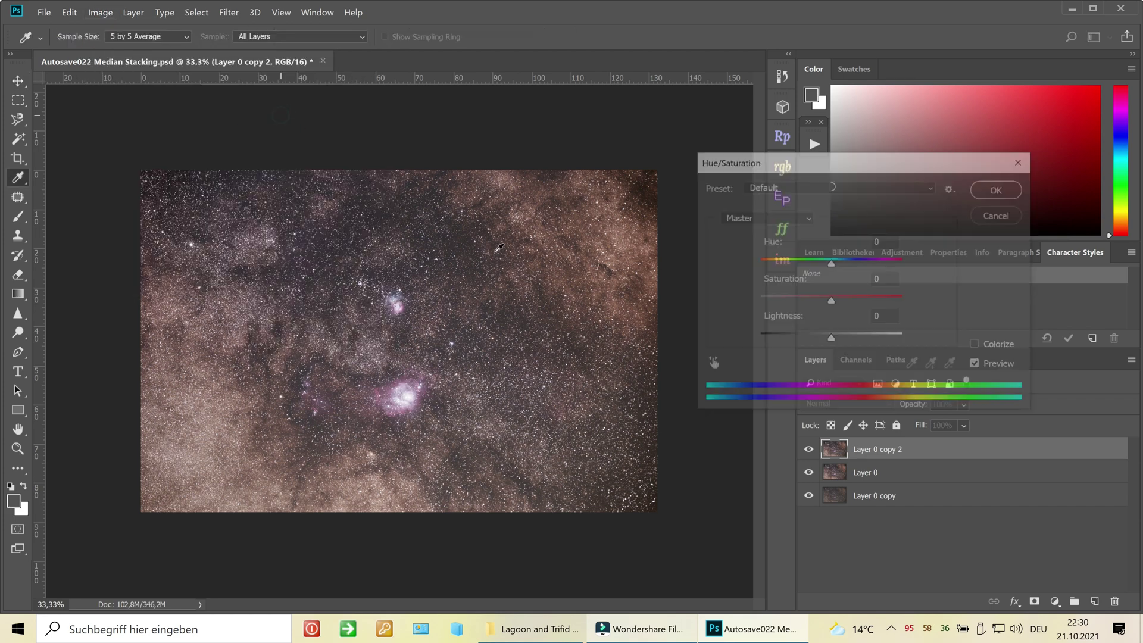
drag(831, 301, 854, 307)
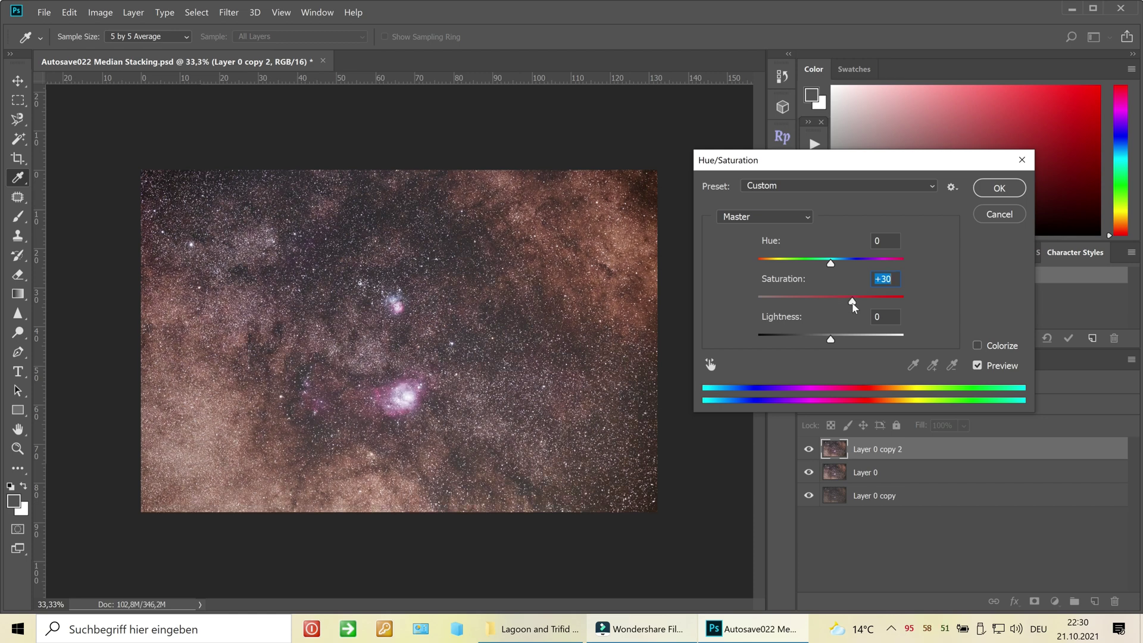
mouse_move(831, 264)
mouse_down()
mouse_move(804, 262)
mouse_move(825, 265)
mouse_up()
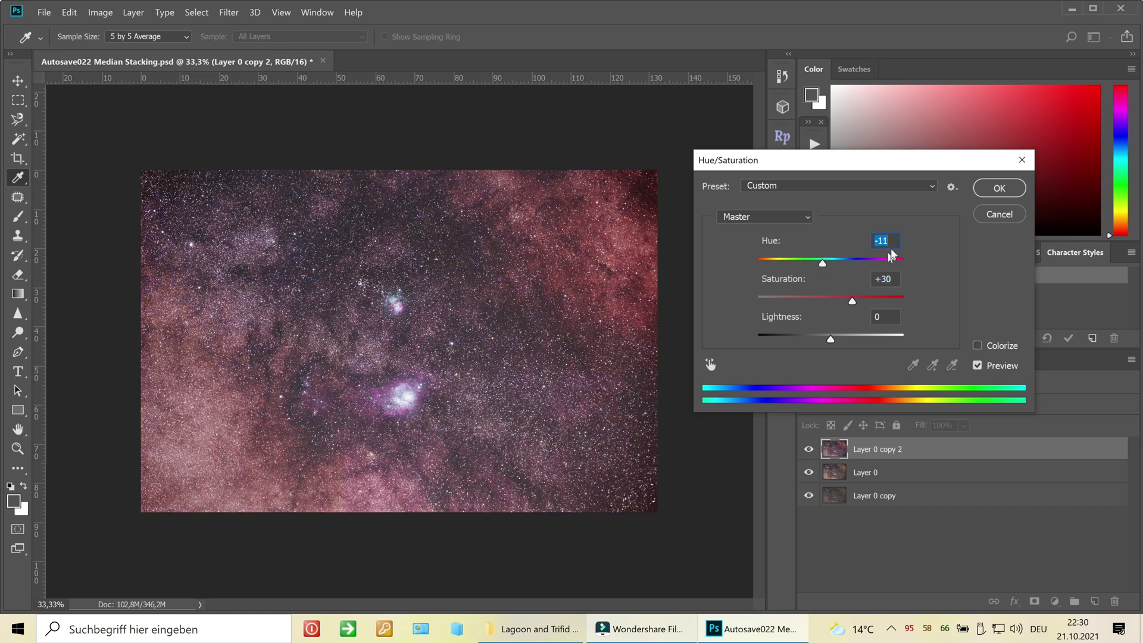
text(0)
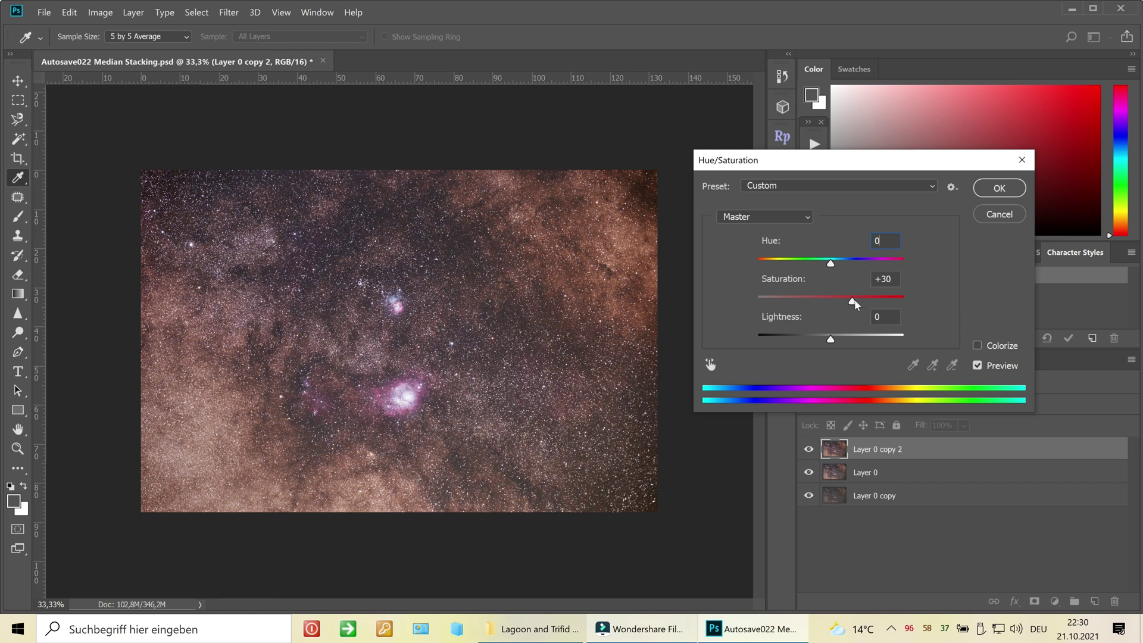
click(998, 189)
key(v)
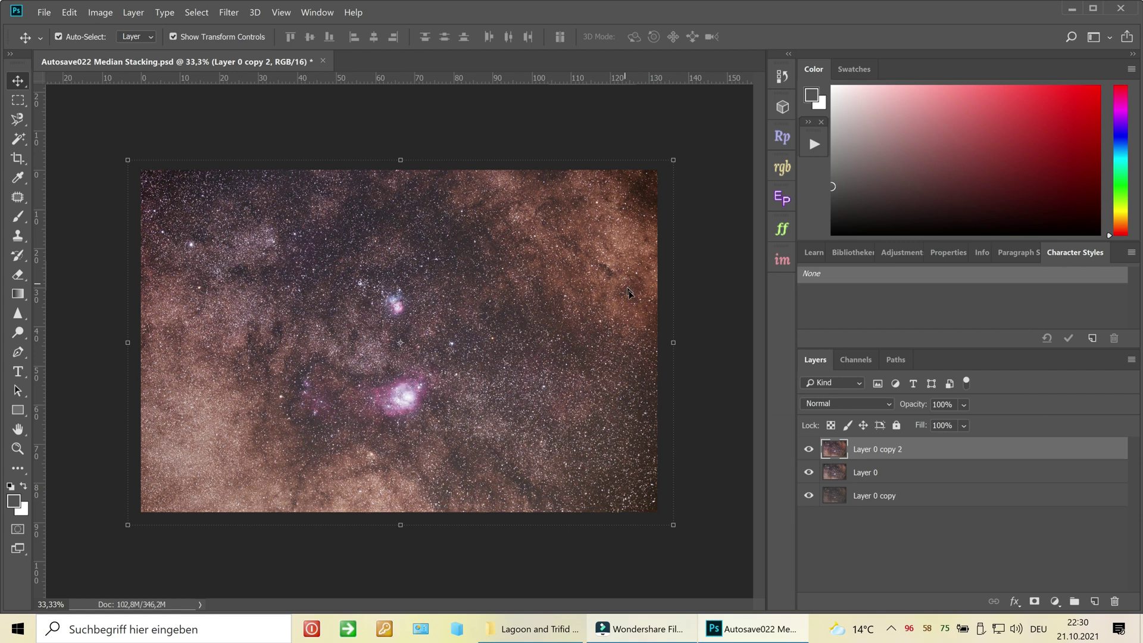
Step: Compare the image with and without the saturated Layer 0 copy 2 and inspect the nebulae at closer zoom
click(809, 449)
click(809, 450)
click(810, 450)
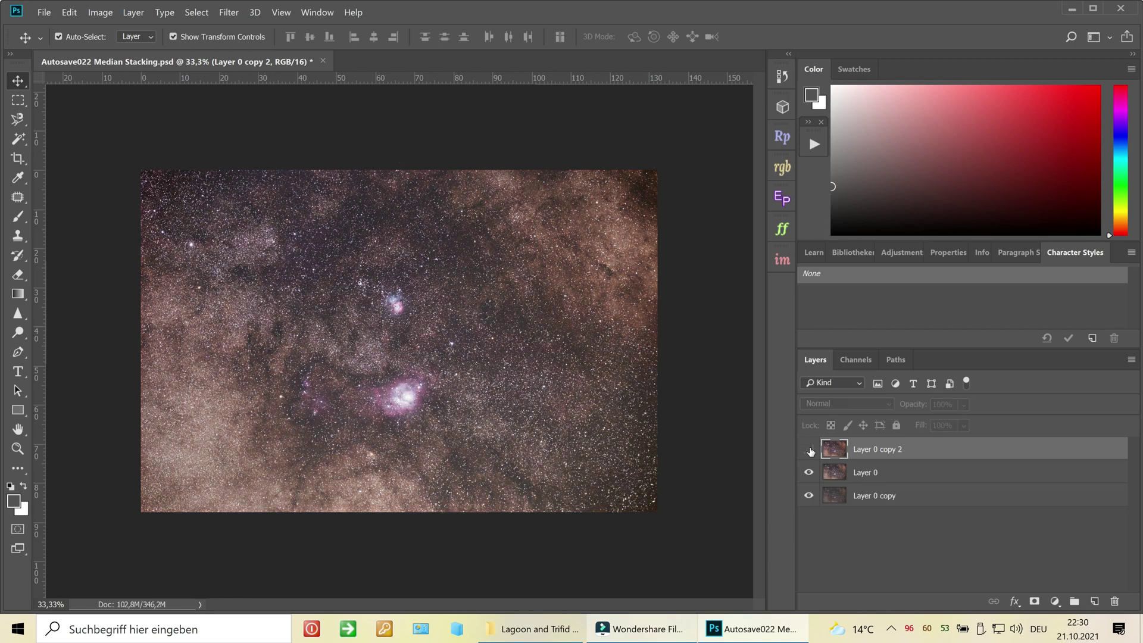
click(809, 449)
key(ctrl+plus)
key(ctrl+plus)
key(ctrl+plus)
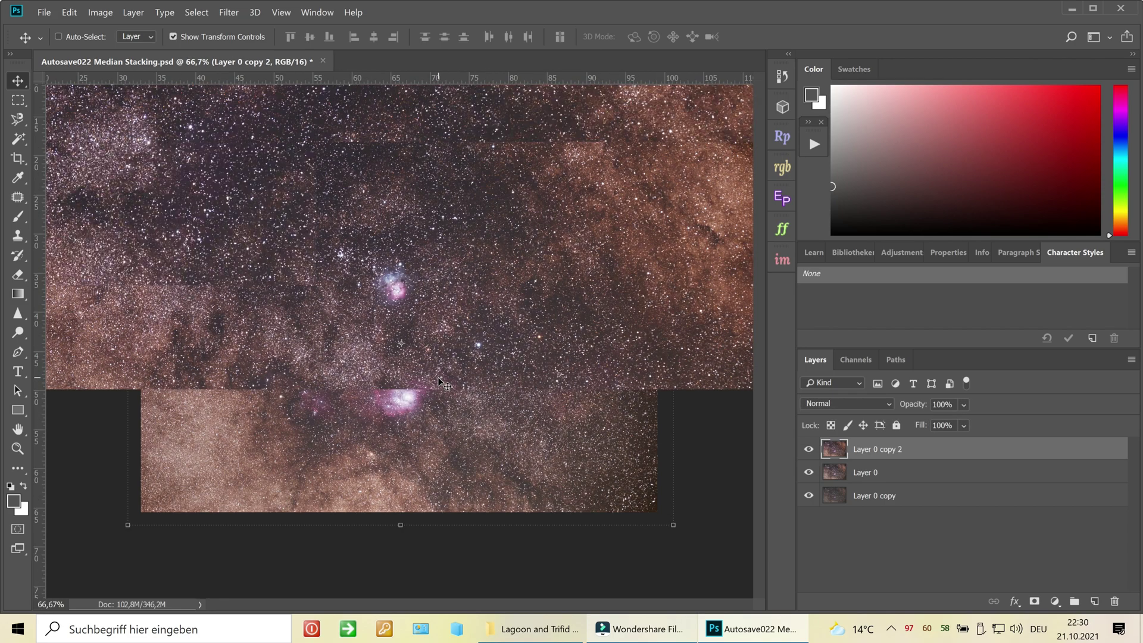
key(ctrl+minus)
key(ctrl+minus)
key(ctrl+minus)
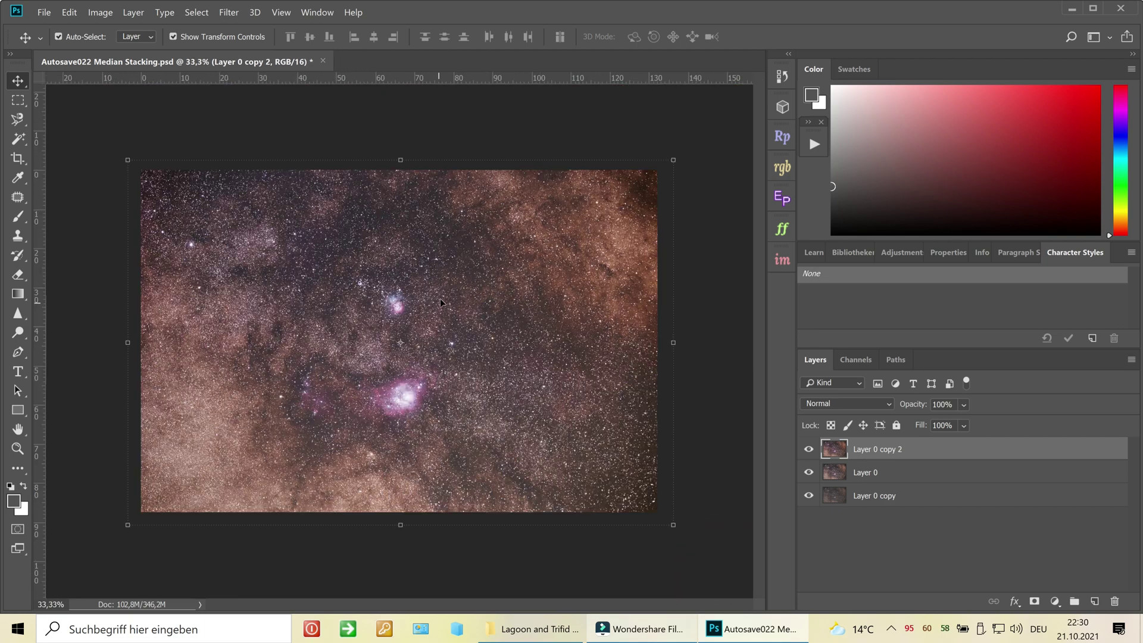
Step: Duplicate Layer 0 copy 2 and review the new layer's Levels histogram, accepting the default values
click(707, 338)
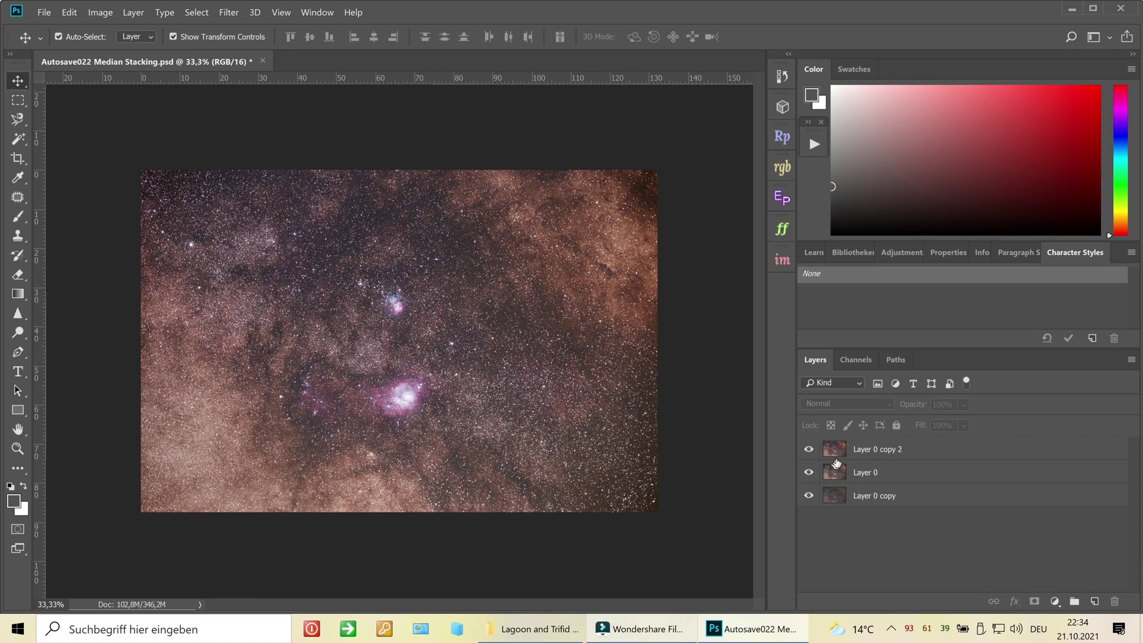
drag(836, 451, 1096, 601)
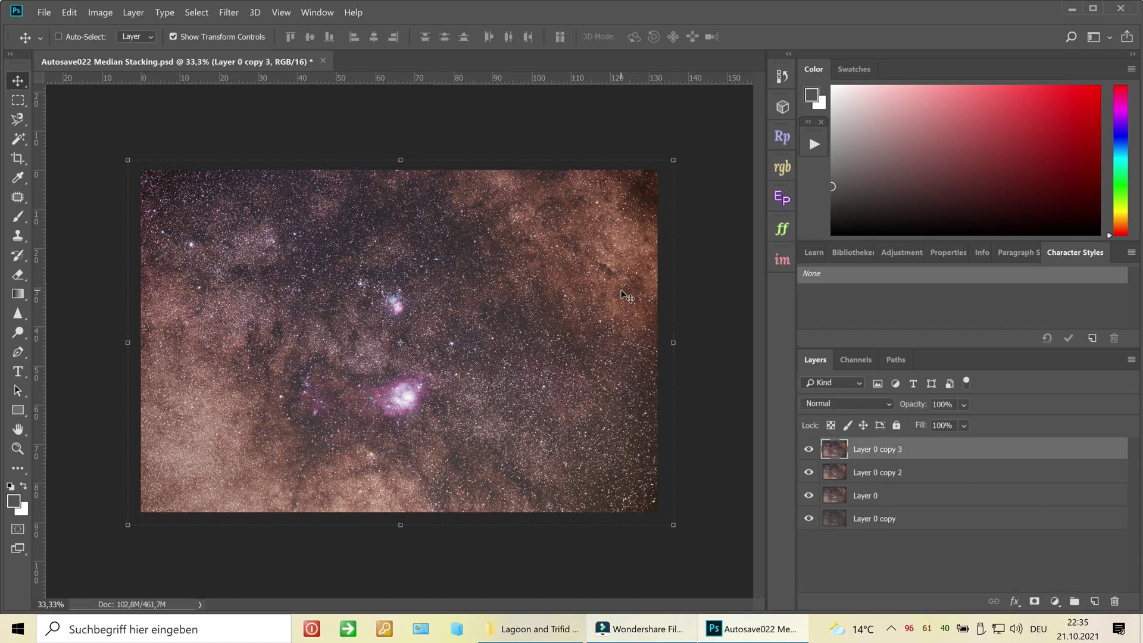
key(ctrl+l)
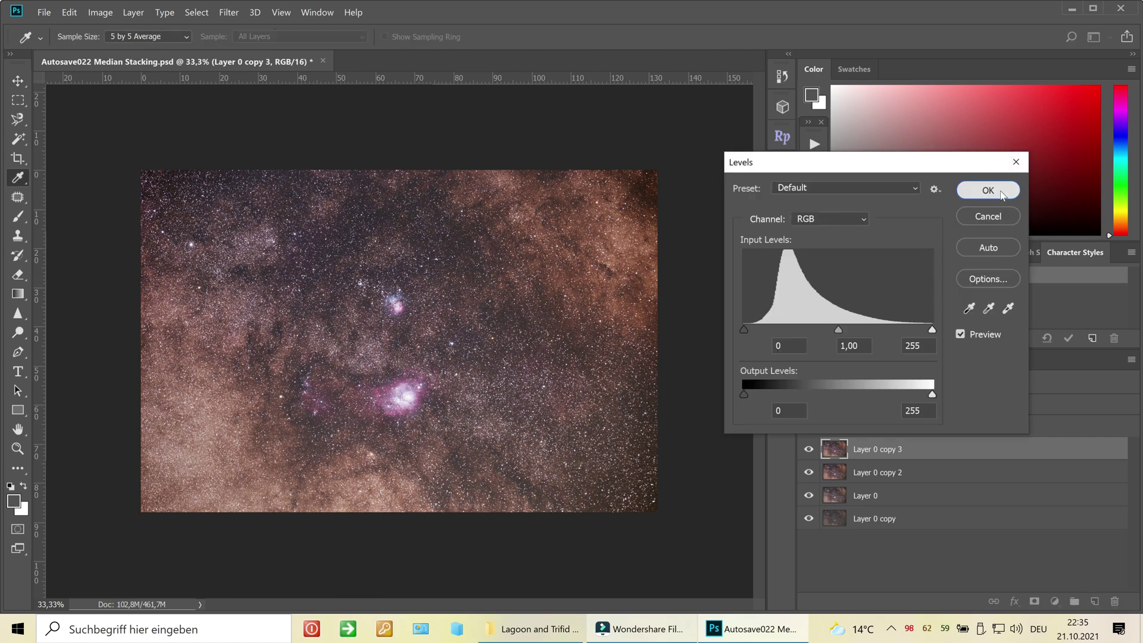
click(1002, 194)
Step: Shape an S-shaped RGB curve for Layer 0 copy 3, raising input 131 to output 144 and lowering input 49 to output 40
key(ctrl+m)
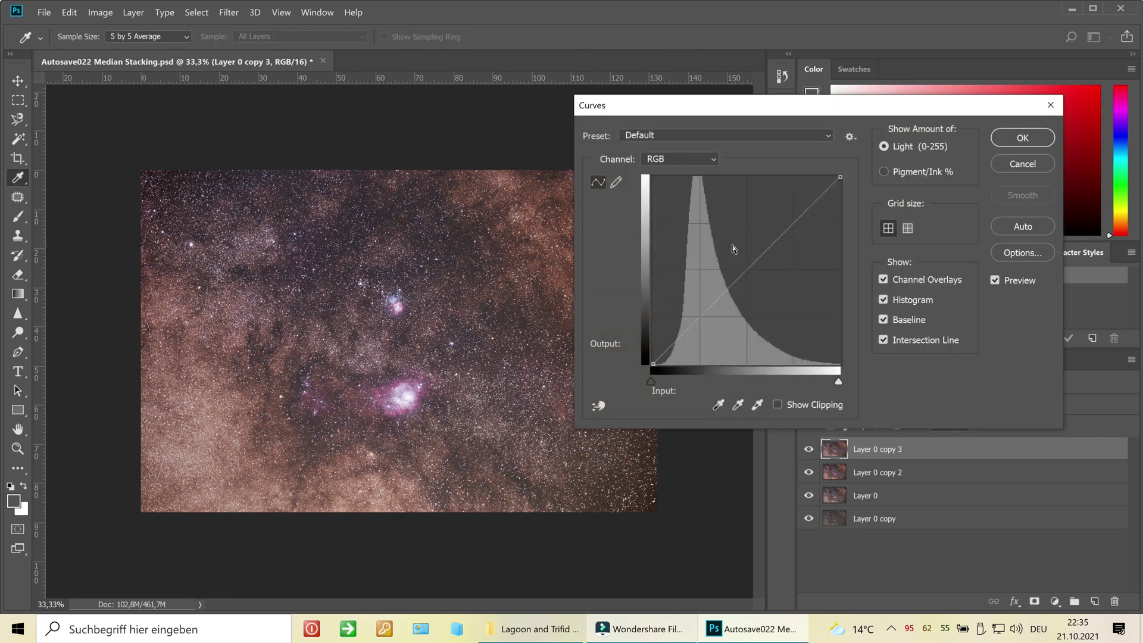
click(754, 259)
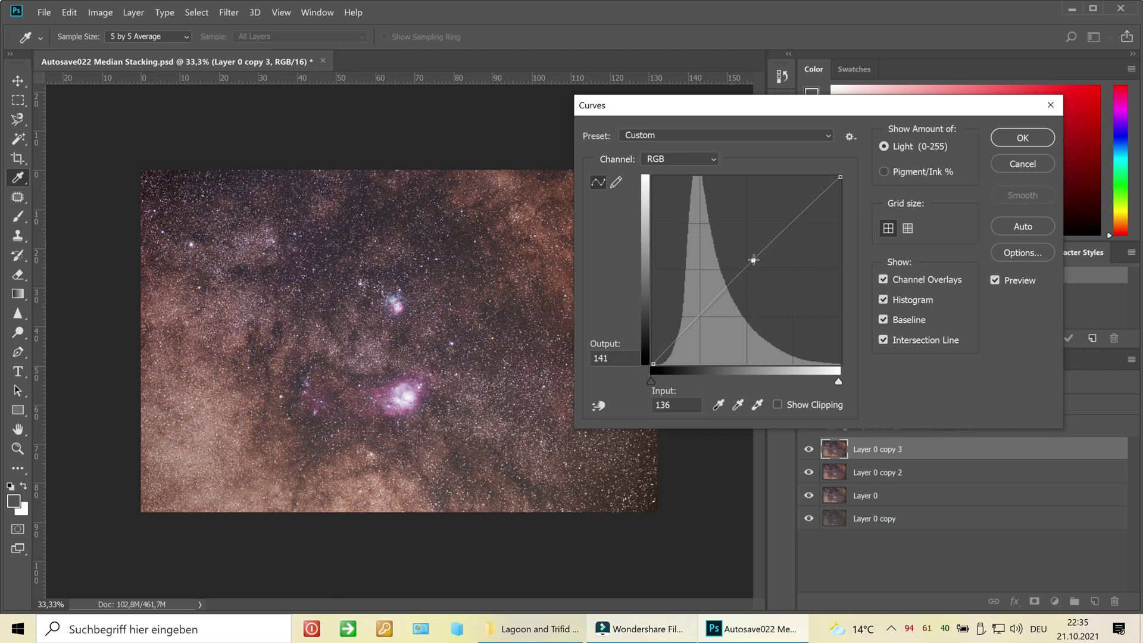
drag(752, 260, 750, 258)
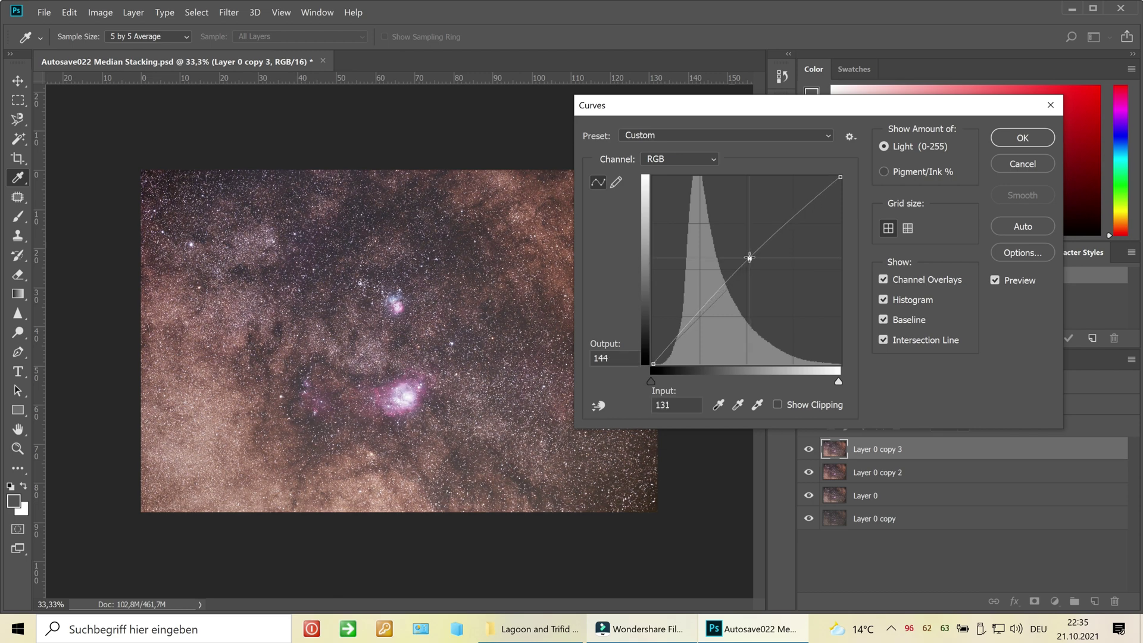
click(686, 335)
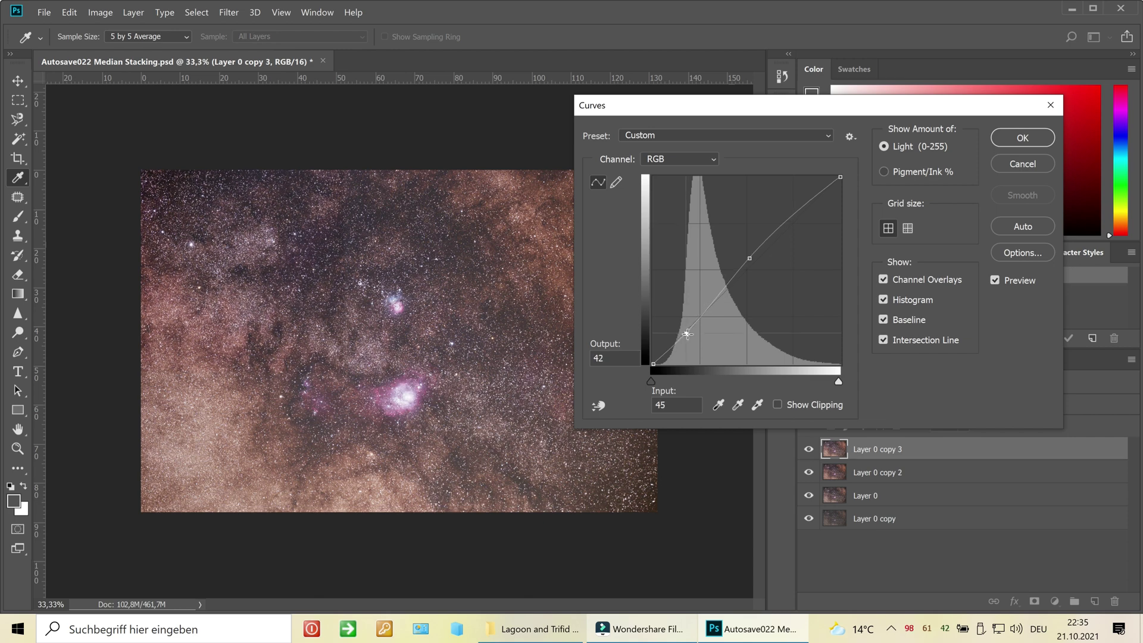
drag(688, 334, 689, 335)
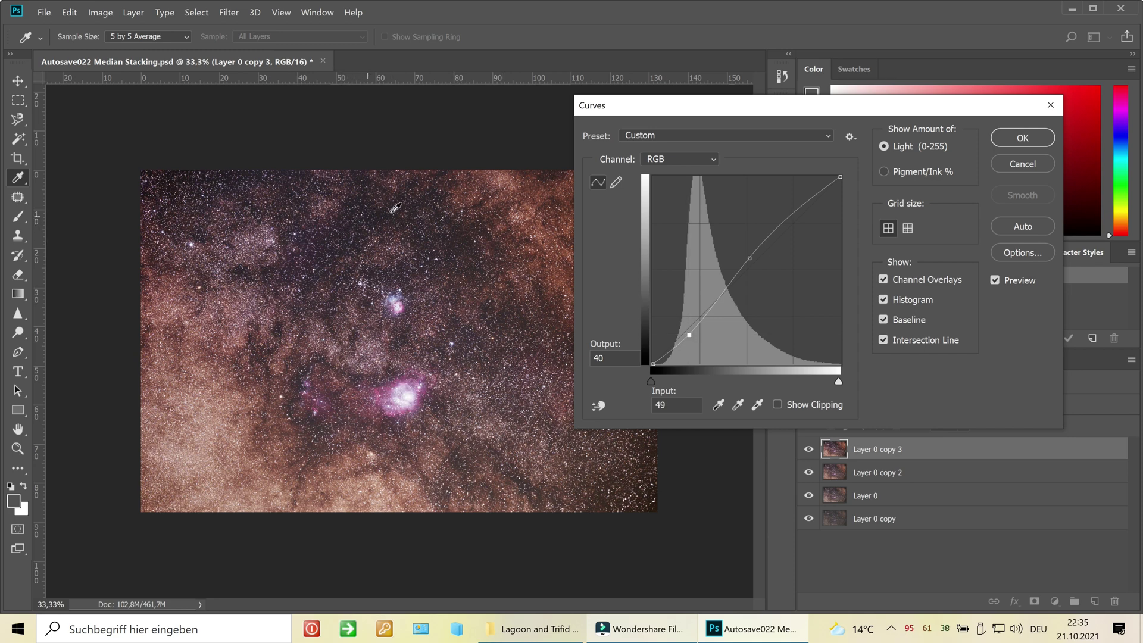
Step: Readjust the upper curve point to input 143 and output 147, checking the nebulae up close, and apply the Curves adjustment
click(750, 258)
drag(750, 258, 754, 255)
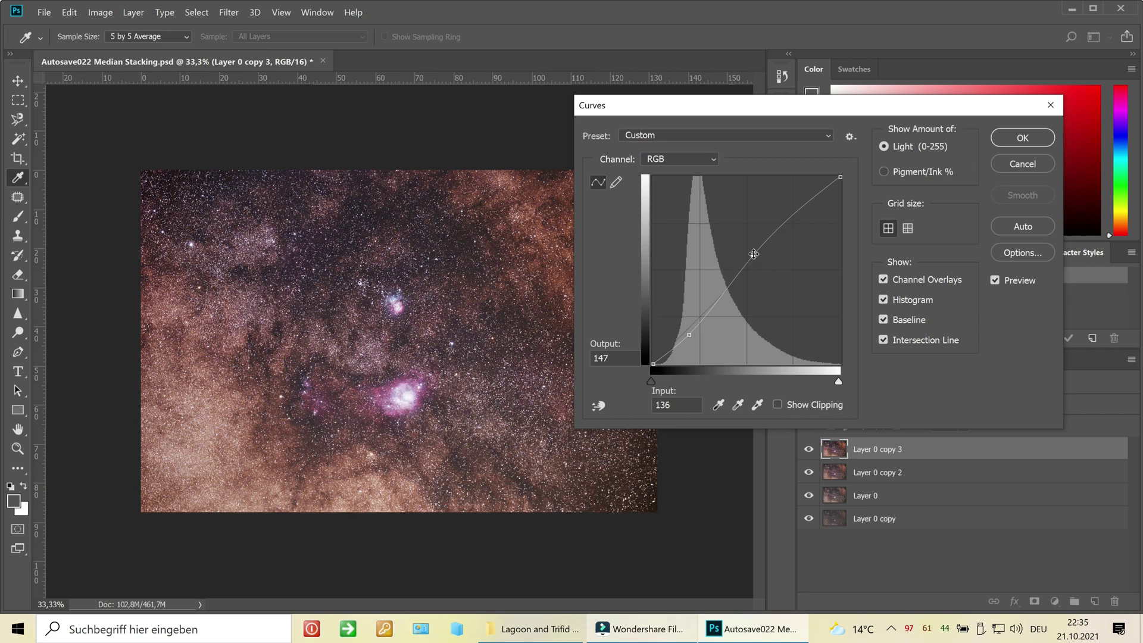
key(ctrl+plus)
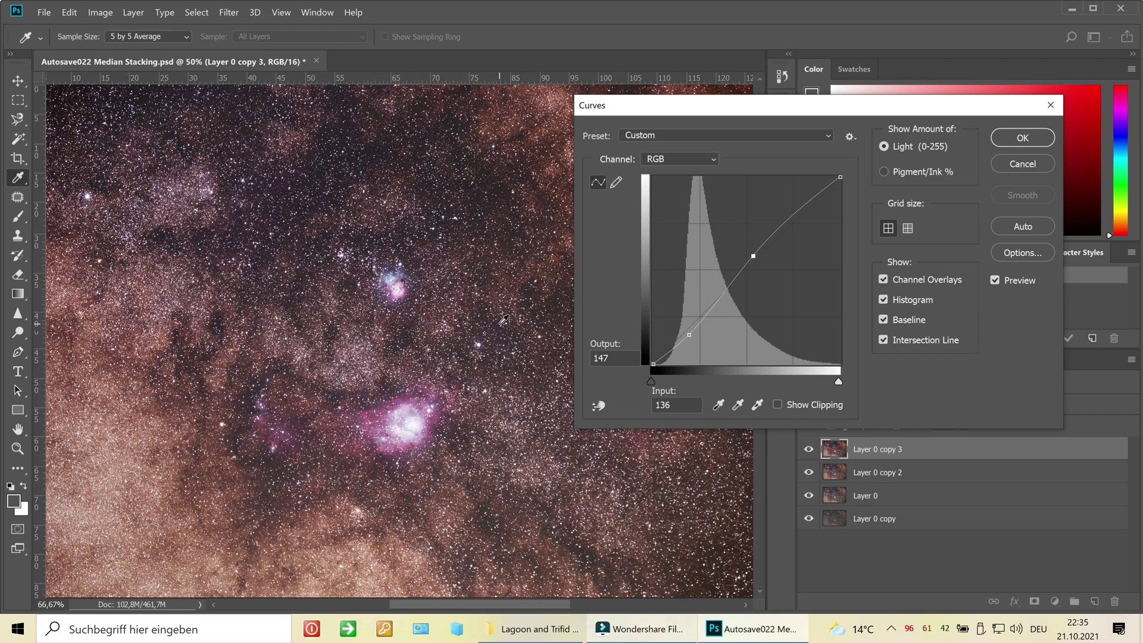
key(ctrl+plus)
key(ctrl+plus)
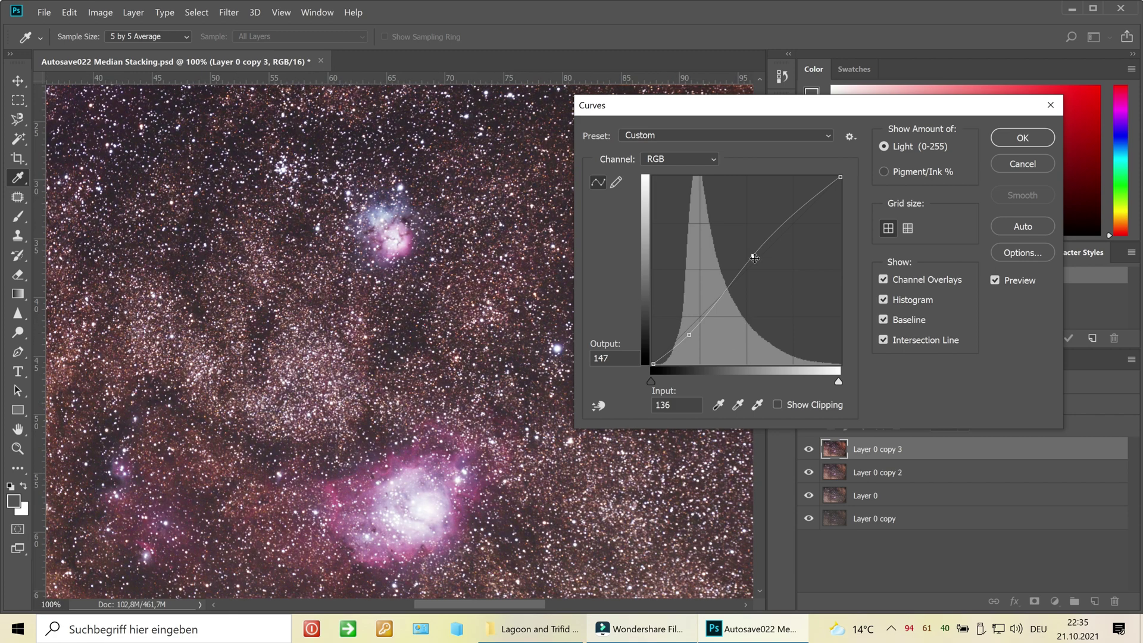
drag(757, 256, 758, 254)
drag(758, 255, 759, 255)
key(ctrl+minus)
key(ctrl+minus)
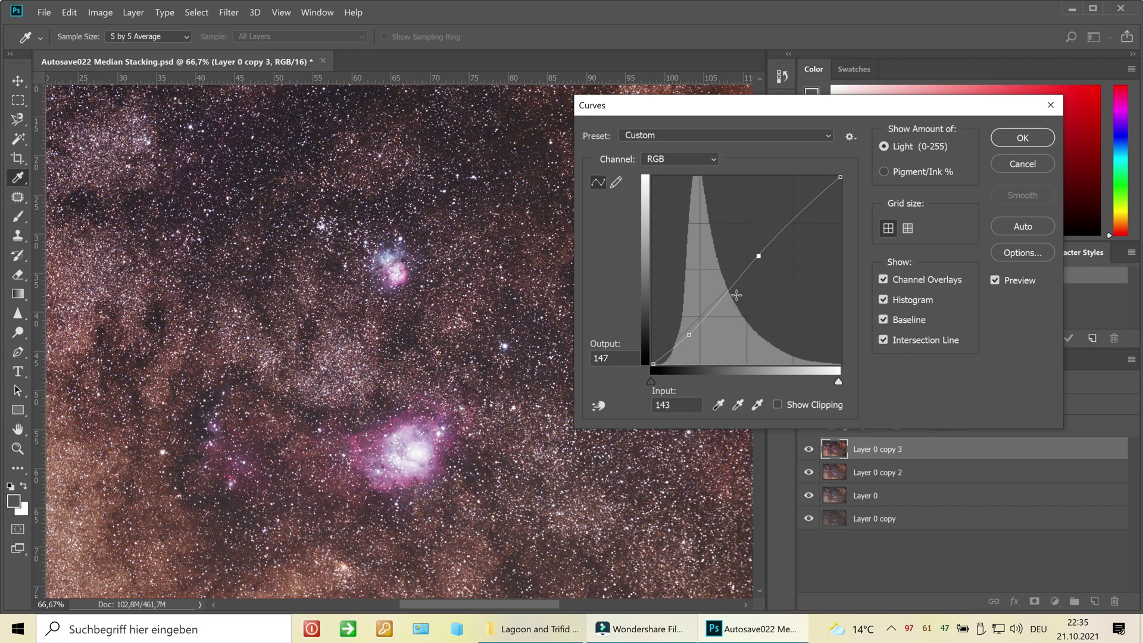
key(ctrl+minus)
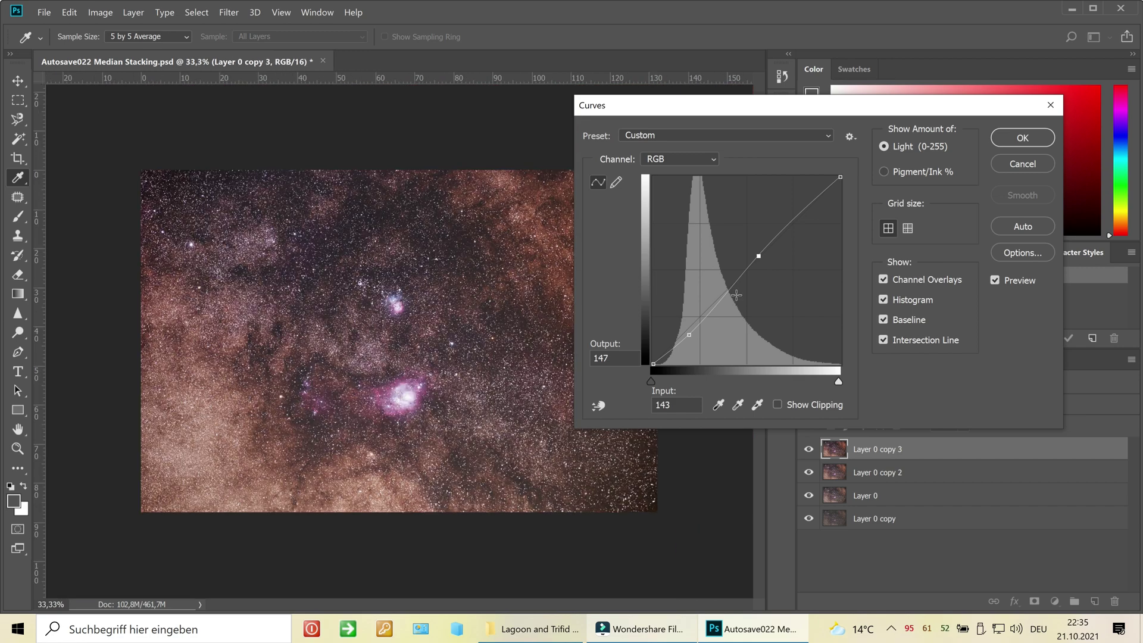
click(1023, 139)
key(v)
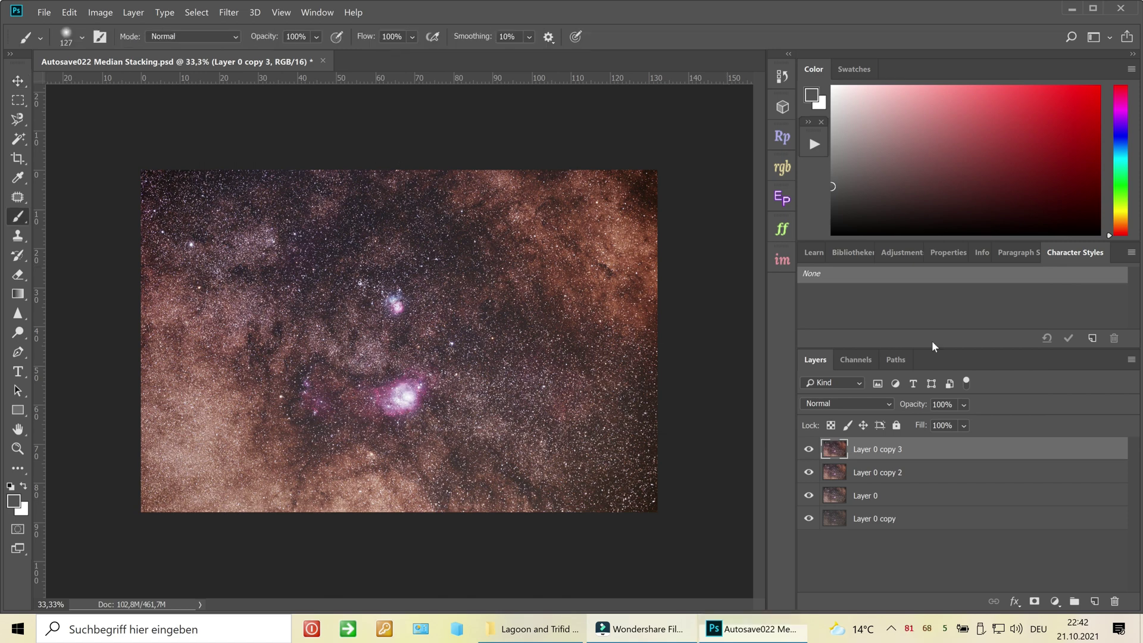
Step: Compare the image with and without the contrast-adjusted Layer 0 copy 3
click(810, 450)
click(810, 450)
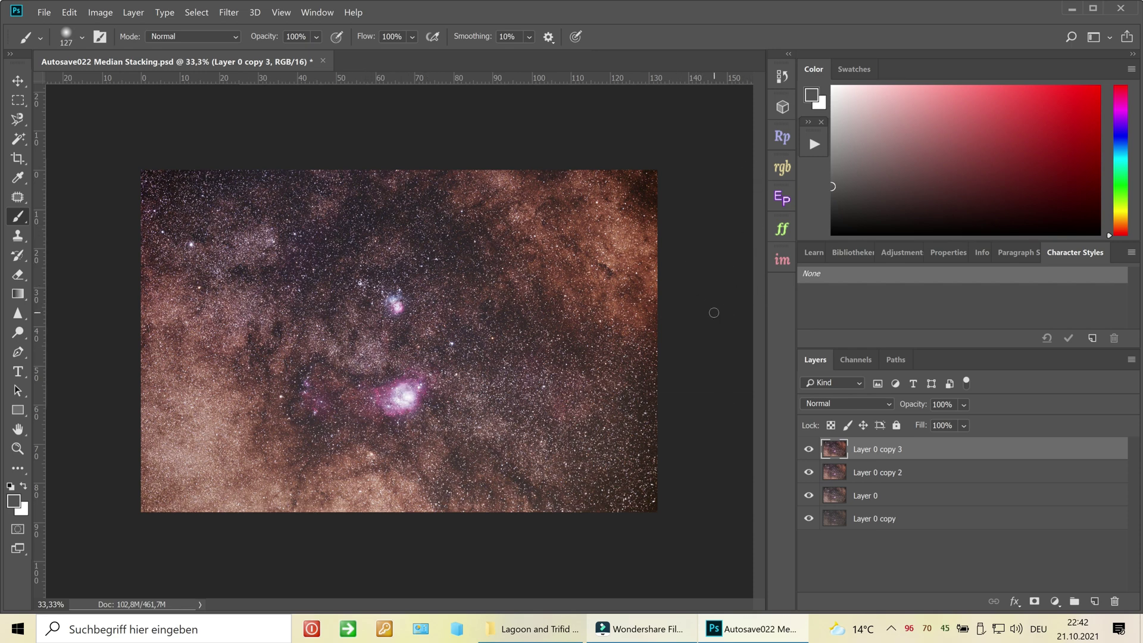
click(808, 450)
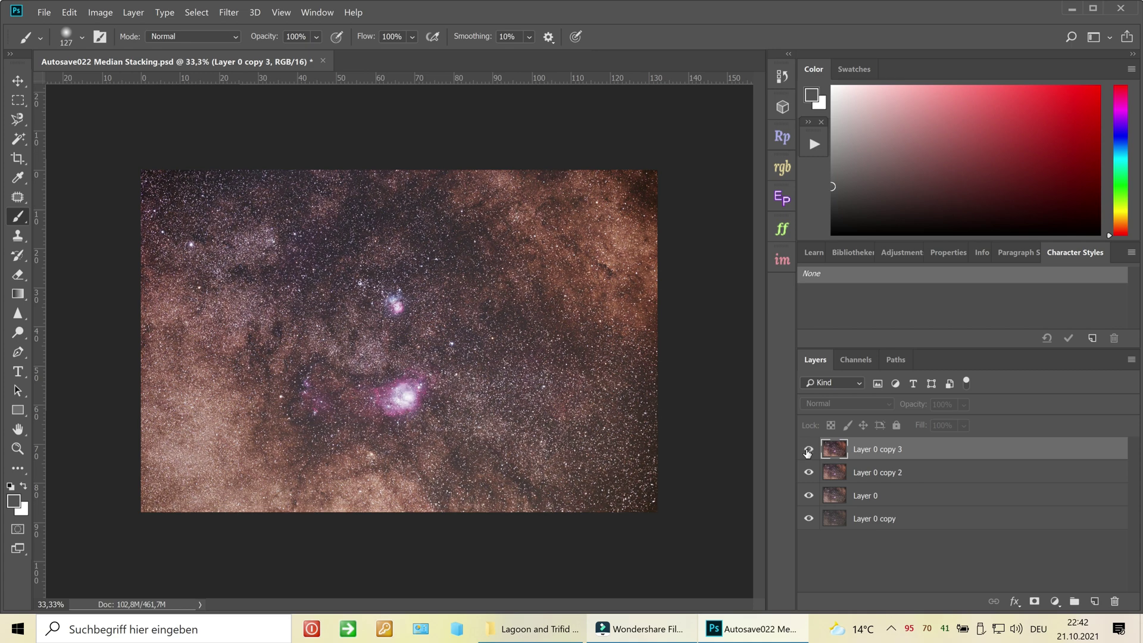
click(809, 450)
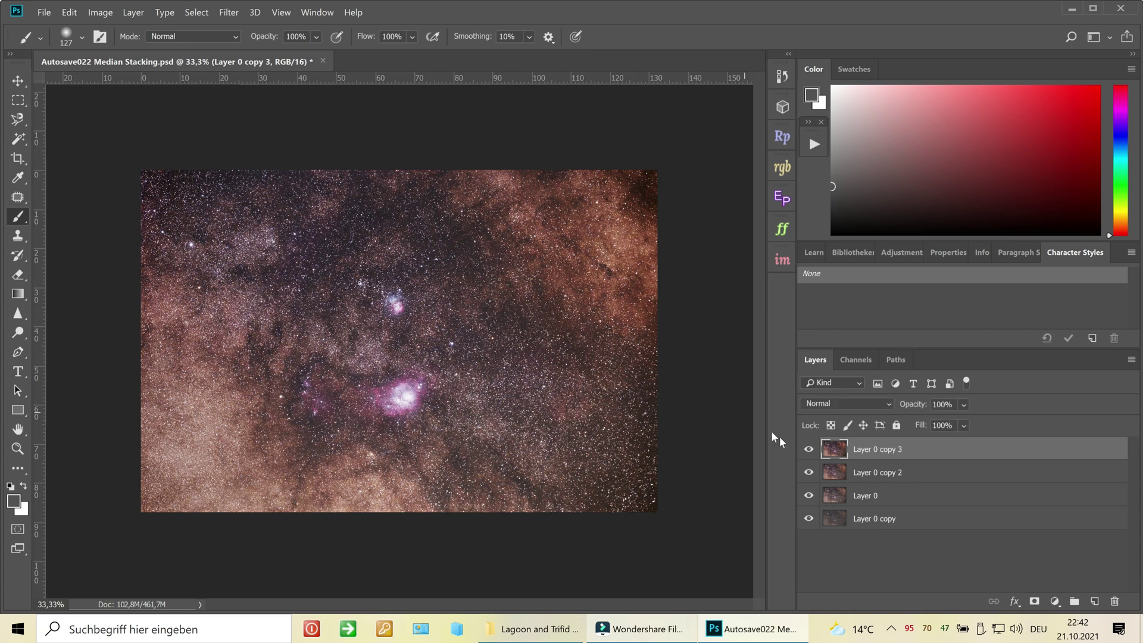
Step: Duplicate Layer 0 copy 3 and run the Local Contrast Enhancement action from Astronomy Tools v1_6 on the duplicate
drag(852, 455, 1095, 601)
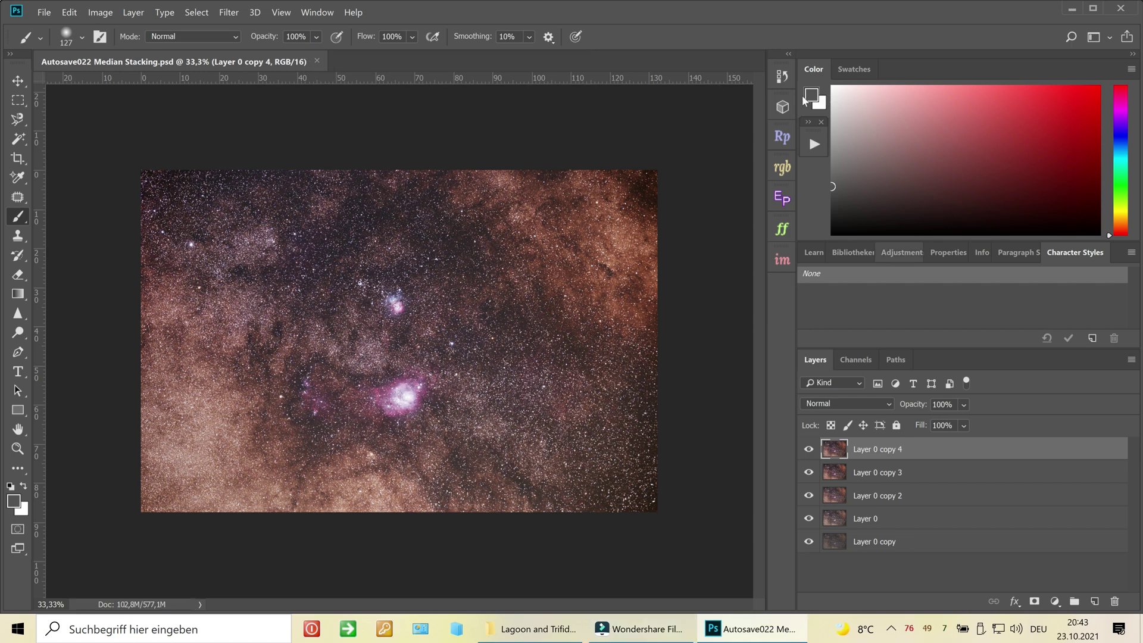
click(815, 145)
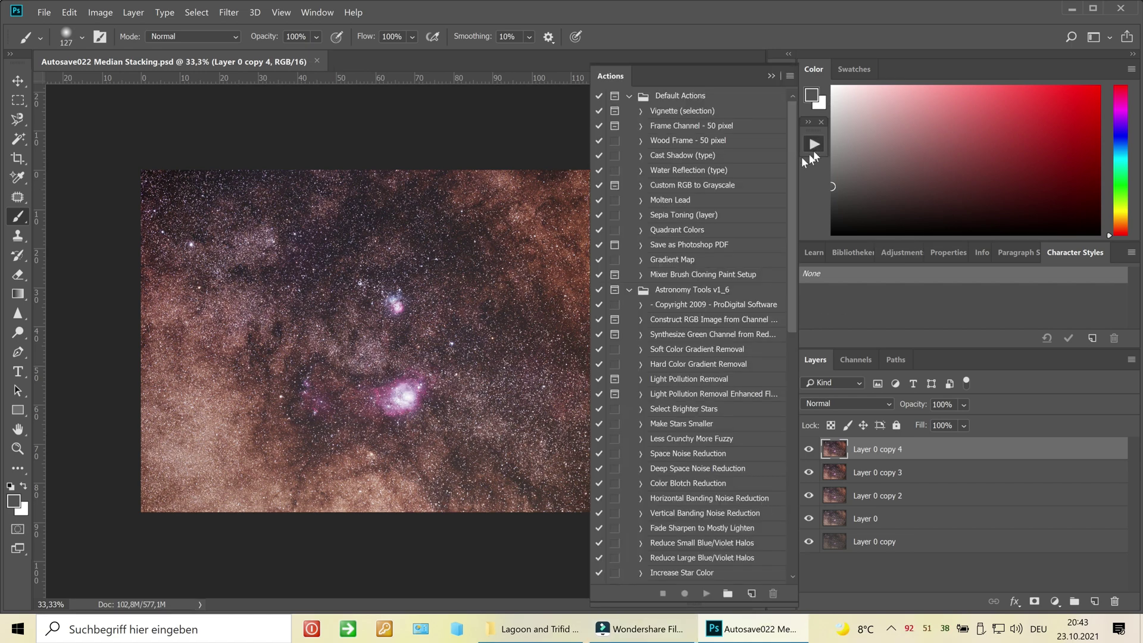
click(715, 290)
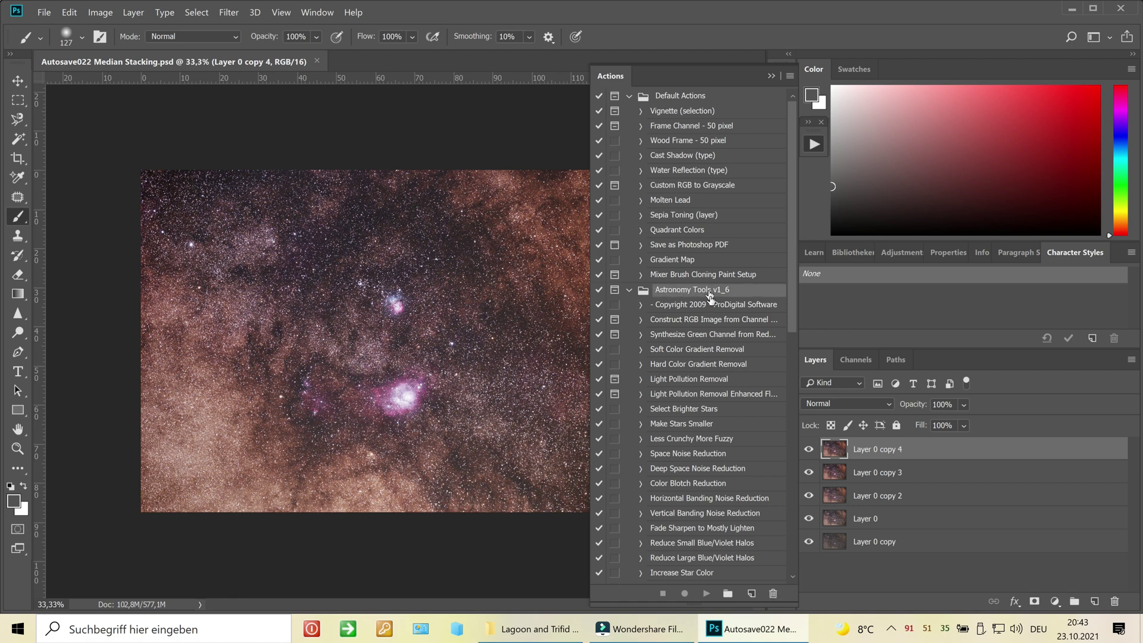
scroll(696, 439, down, 3)
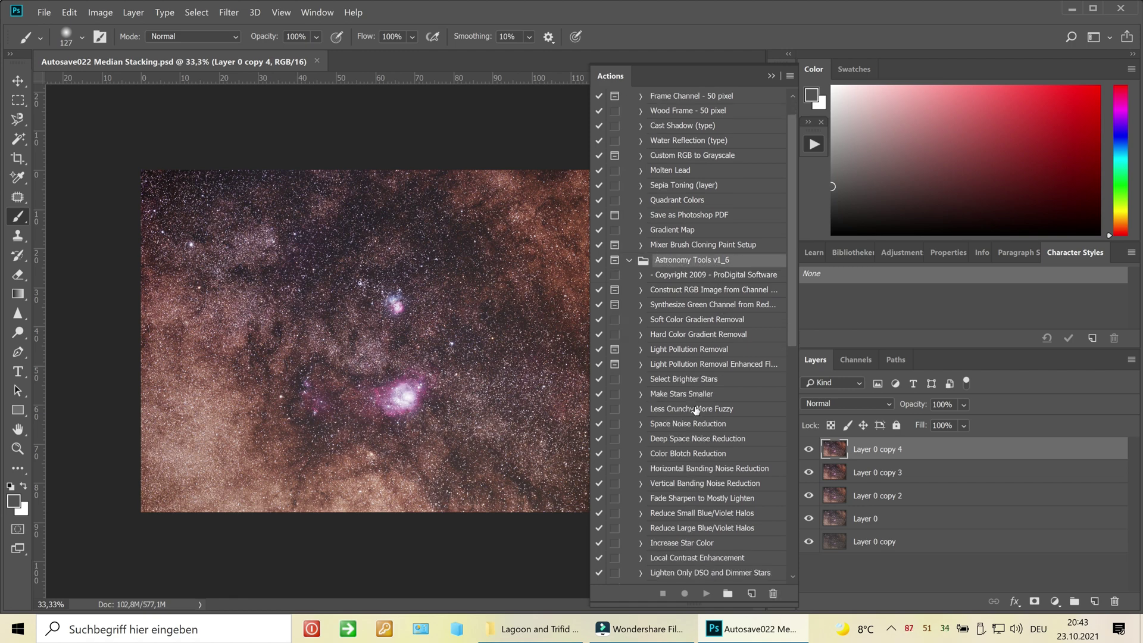
scroll(702, 502, down, 1)
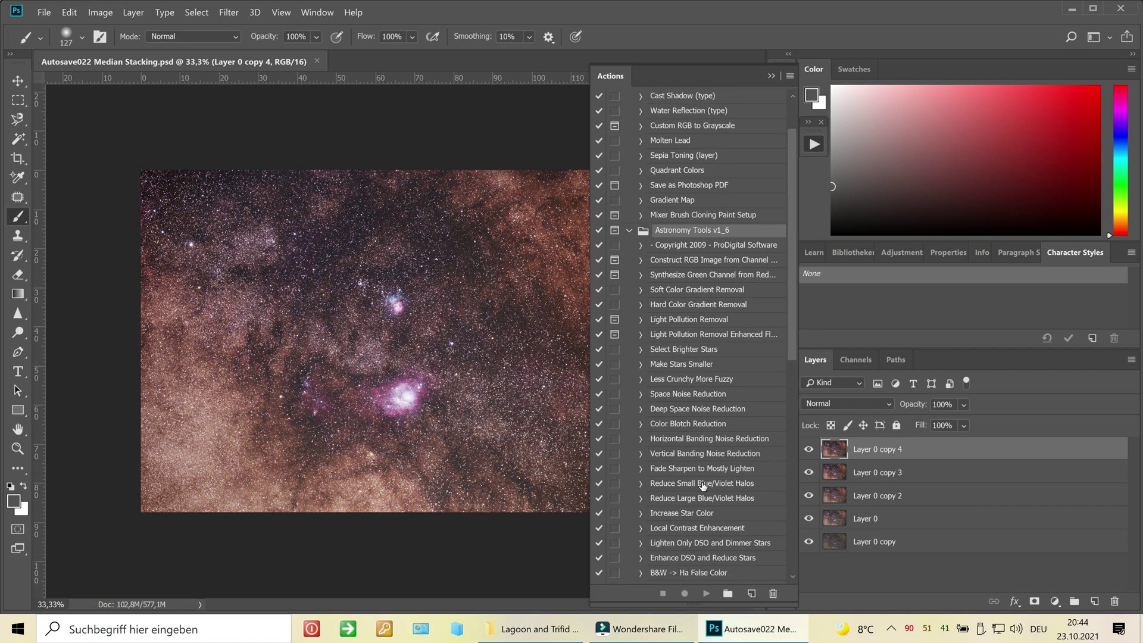
click(698, 530)
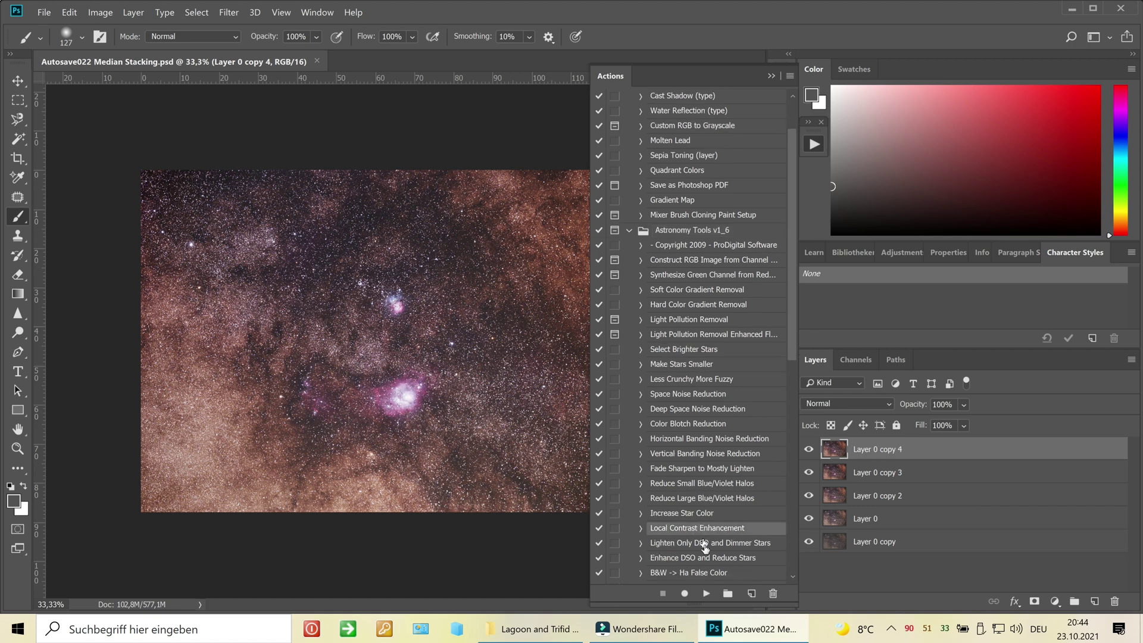
click(705, 593)
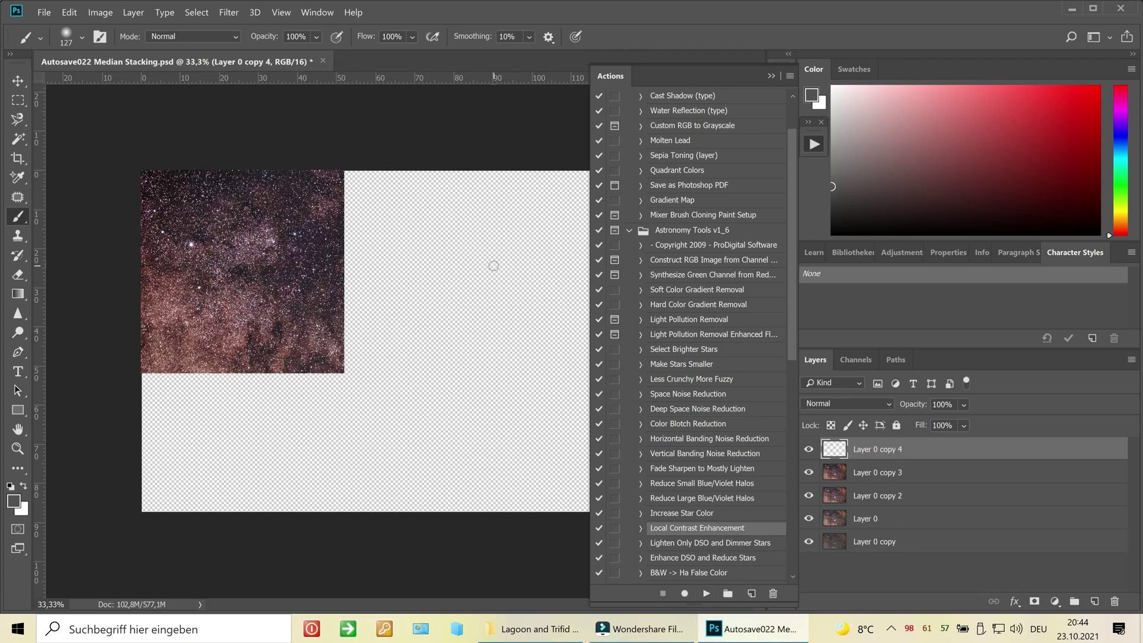
click(771, 76)
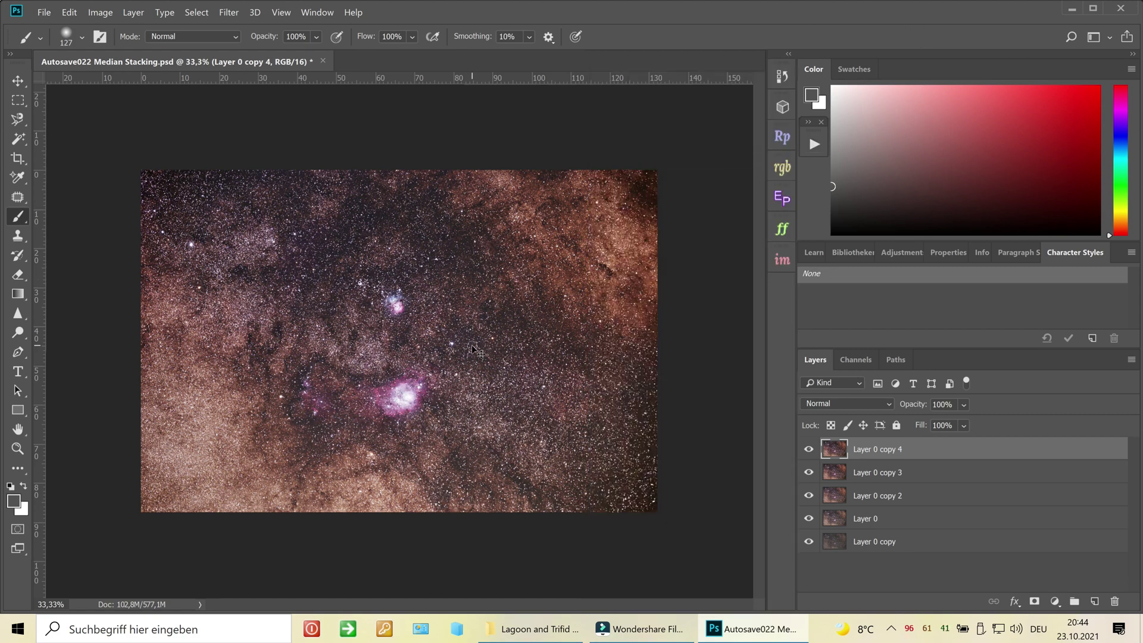
Step: Inspect the nebulae and surrounding stars up close, comparing the image with and without Layer 0 copy 4
key(ctrl+plus)
key(ctrl+plus)
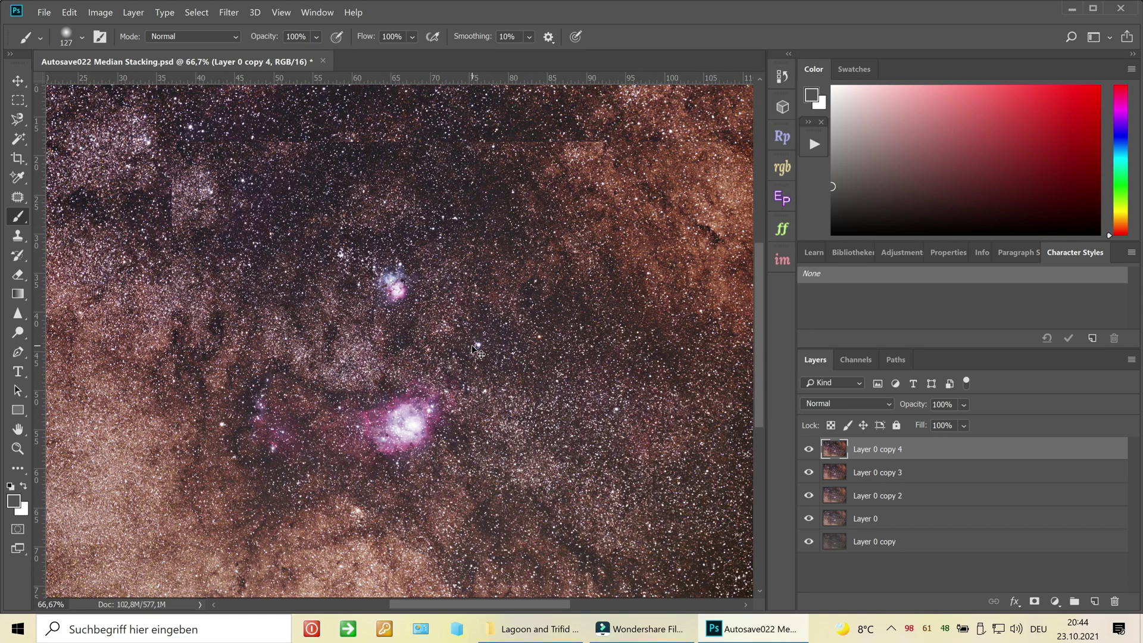
key(ctrl+plus)
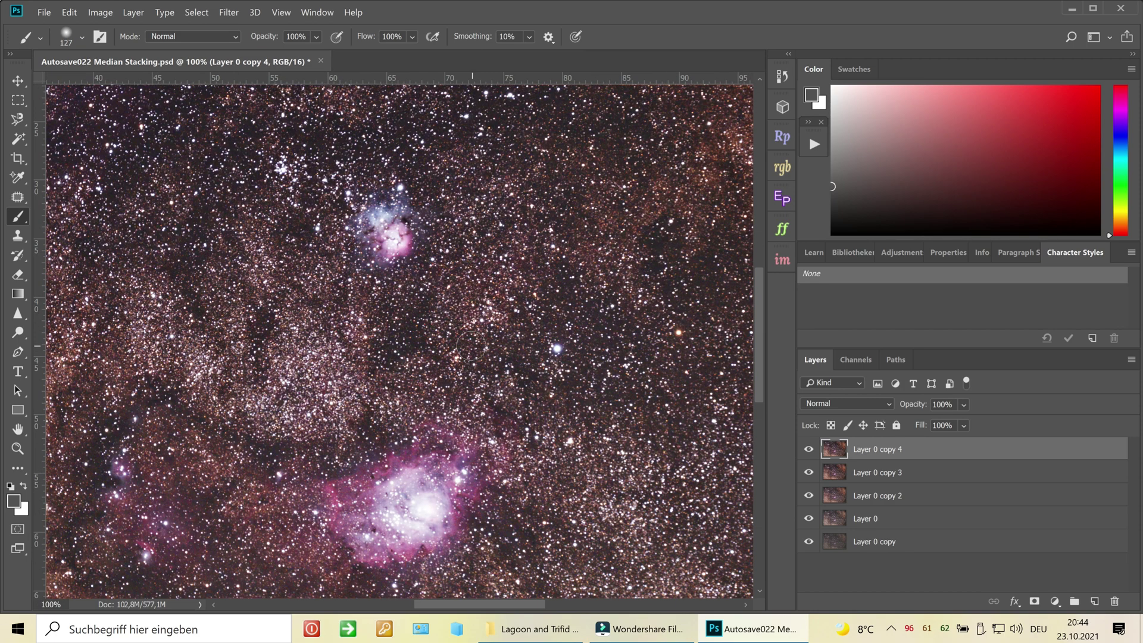
drag(758, 314, 766, 317)
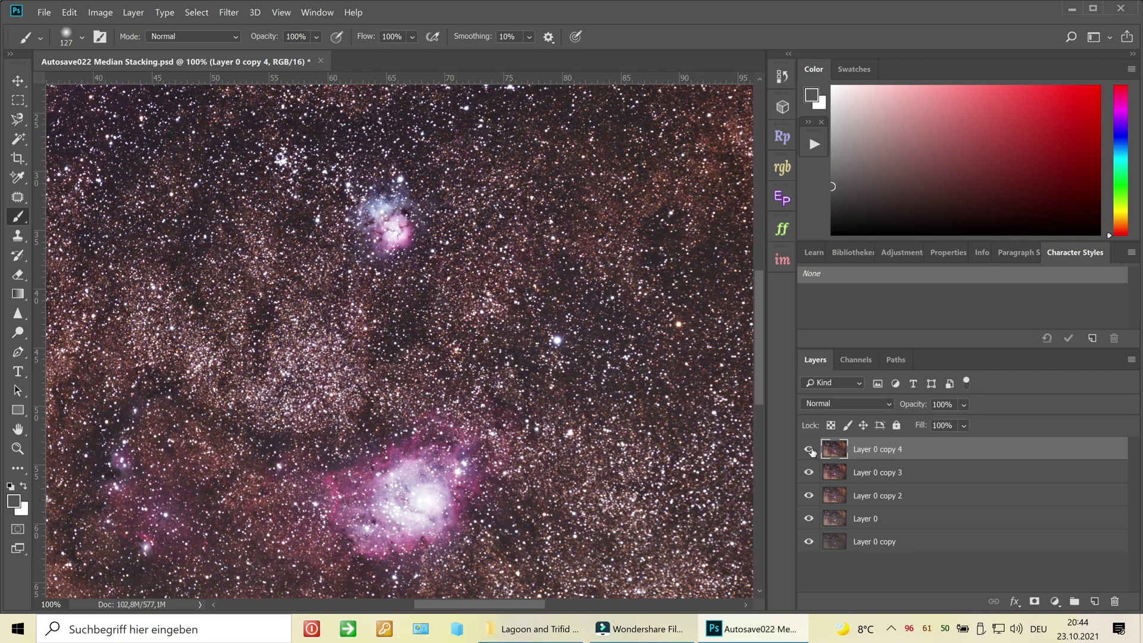
click(809, 450)
key(ctrl+minus)
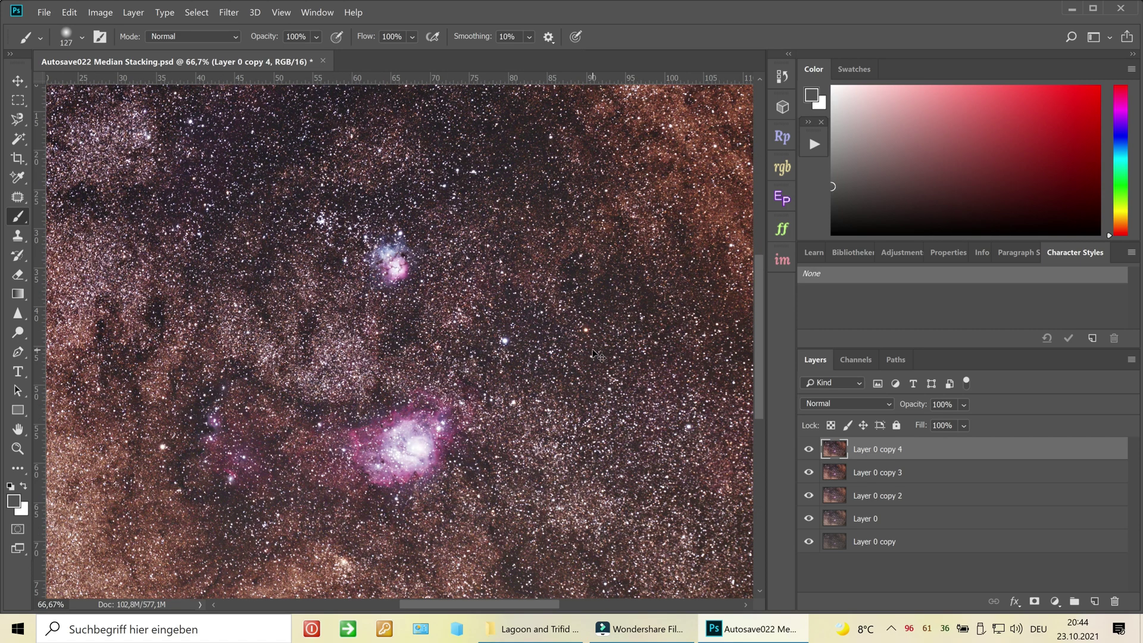
key(ctrl+plus)
key(ctrl+plus)
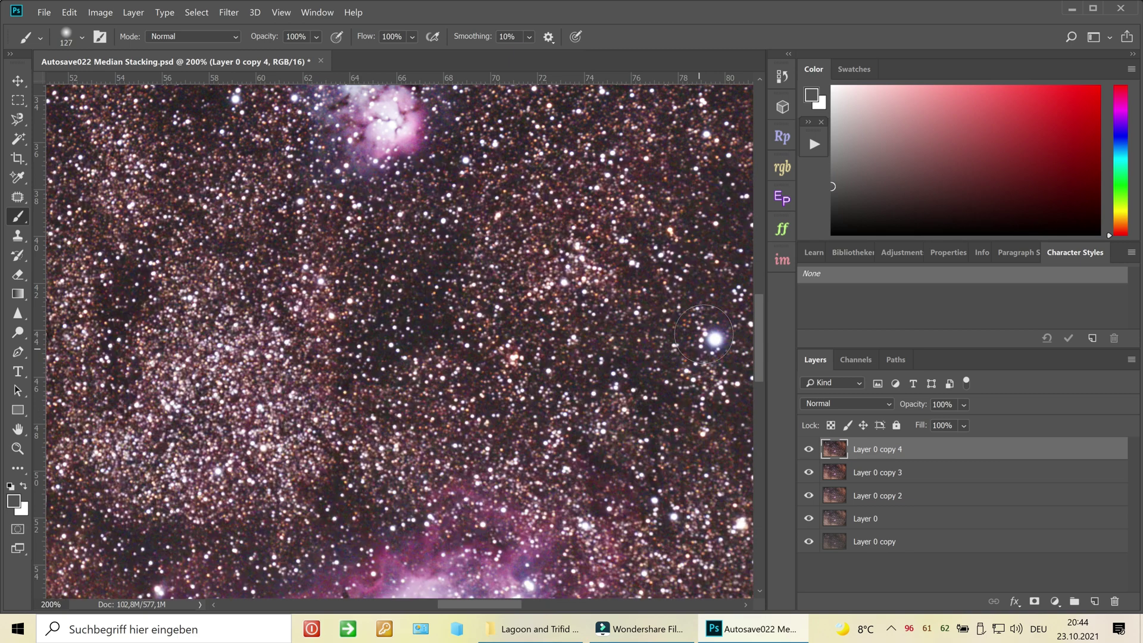
scroll(761, 337, down, 5)
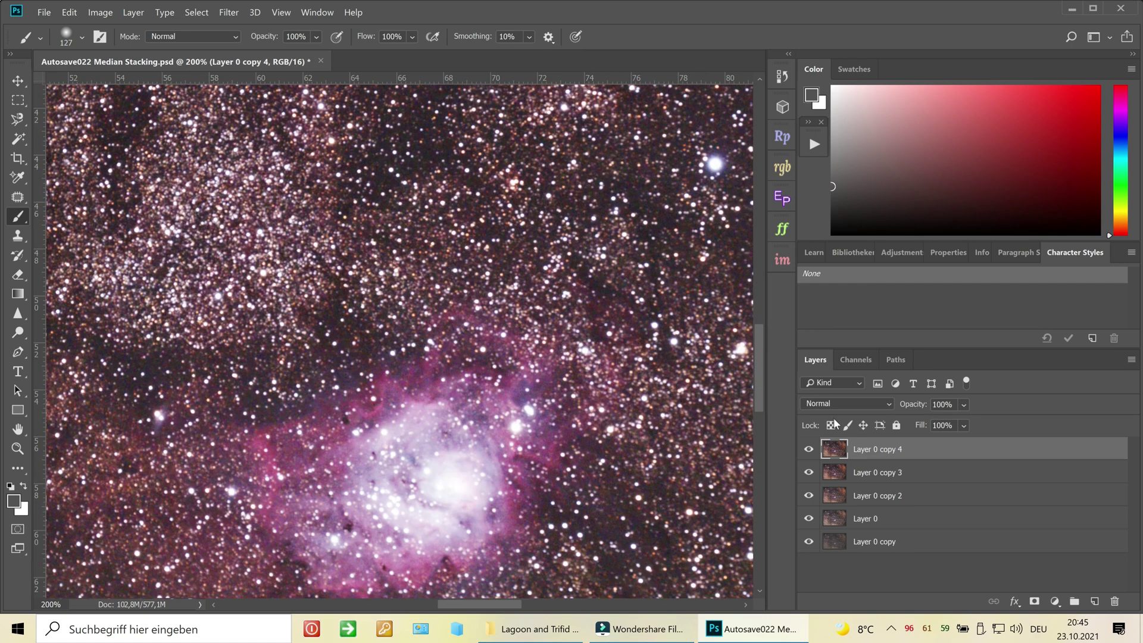
click(810, 450)
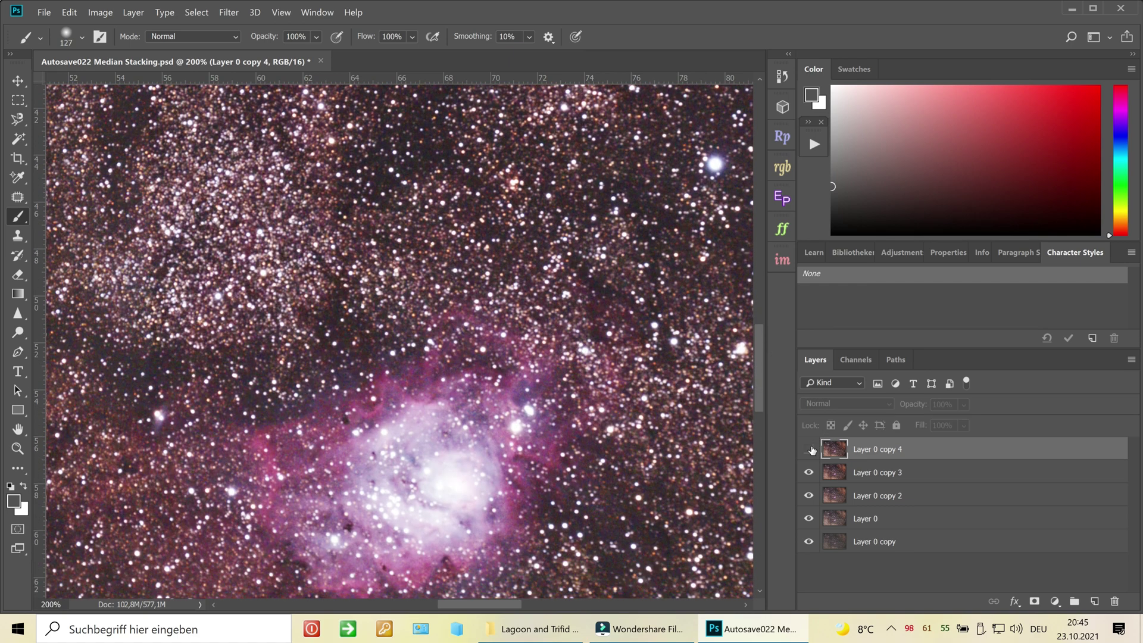
click(811, 449)
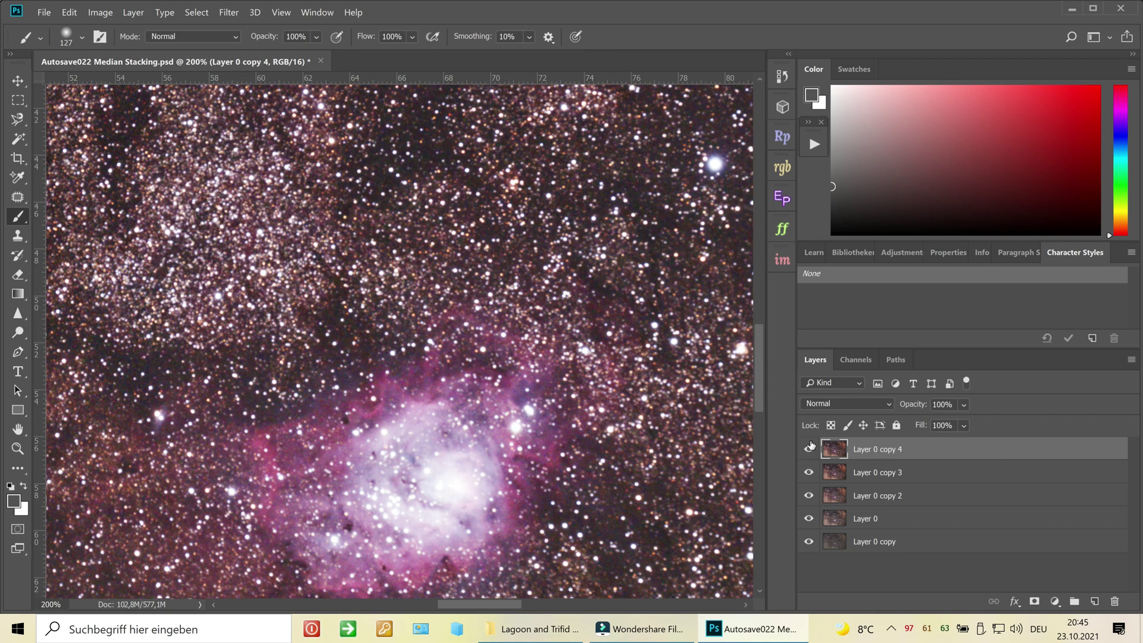
key(ctrl+minus)
key(ctrl+minus)
key(ctrl+minus)
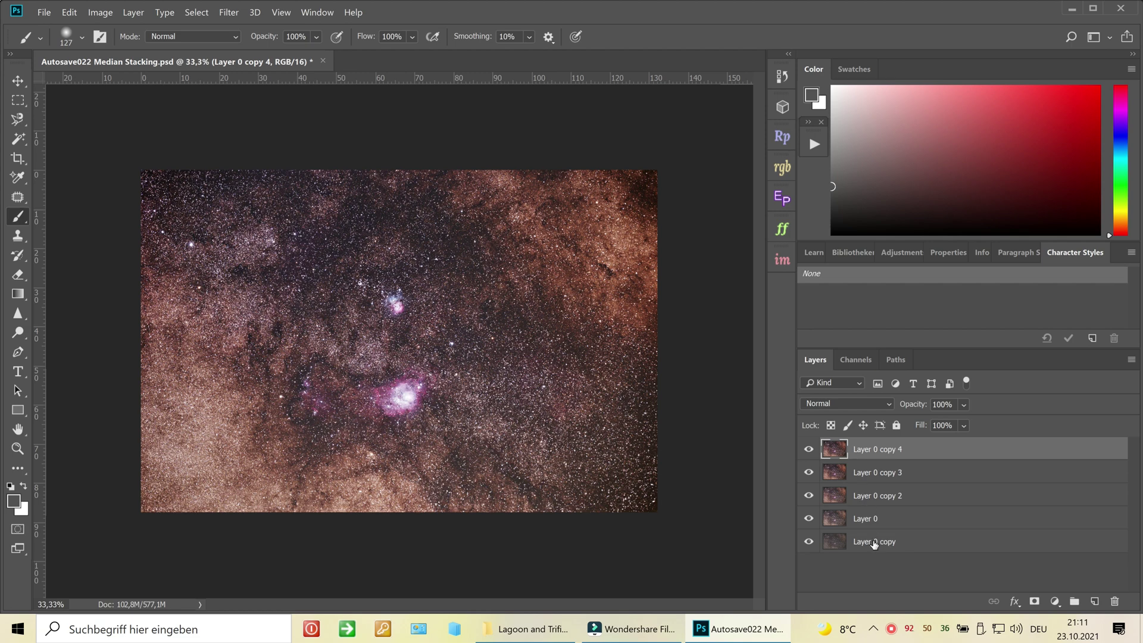
Step: Flatten all the layers into a single image, then unlock the background layer and duplicate it
shift+click(874, 544)
right_click(869, 474)
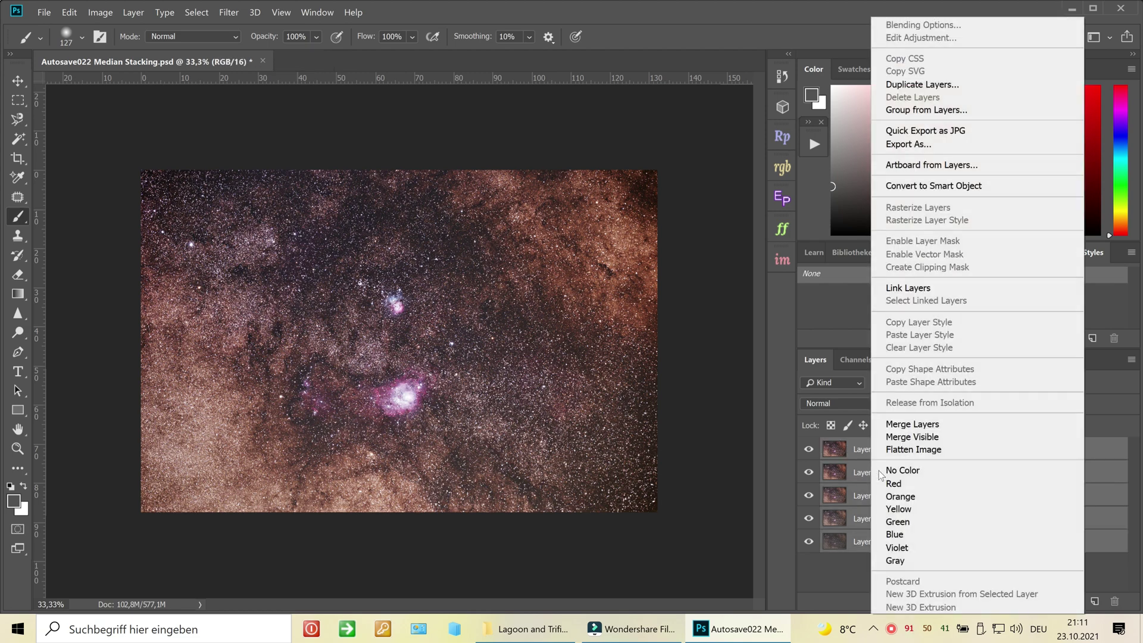
click(930, 451)
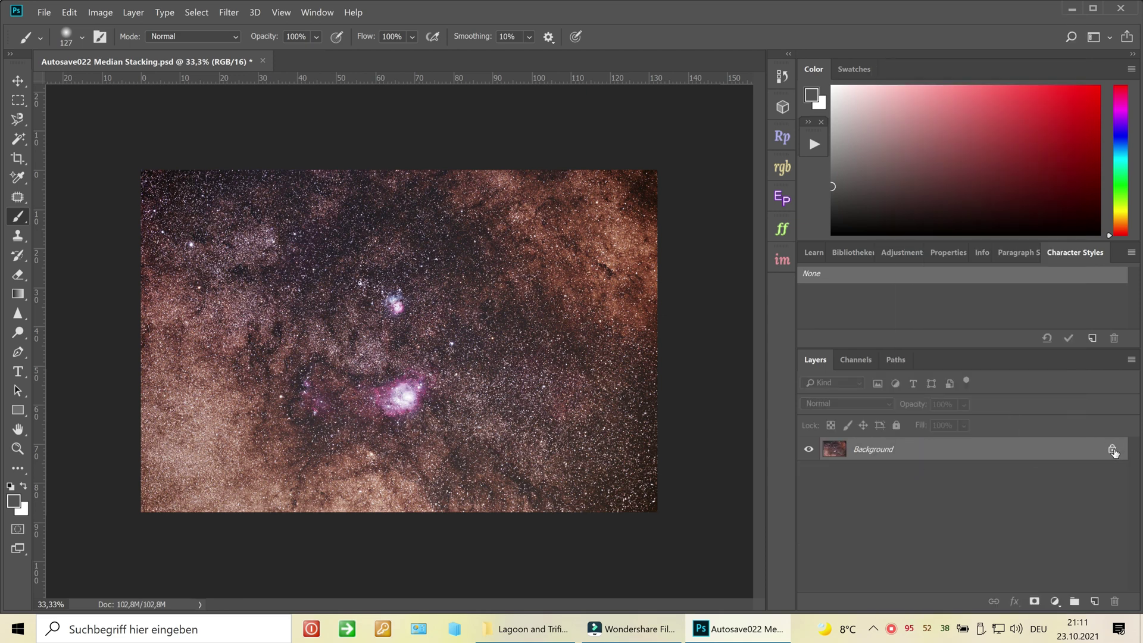
click(1112, 452)
drag(845, 459, 1094, 602)
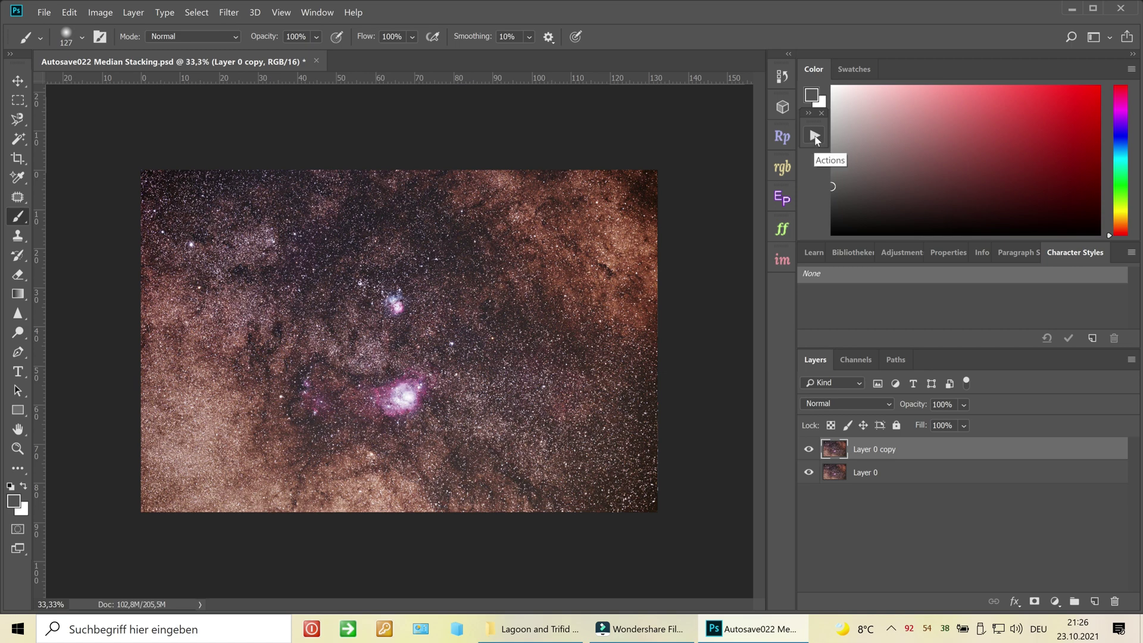
Step: Run the Sterne verkleinern action from the Astronomie set on Layer 0 copy to shrink the stars
click(816, 137)
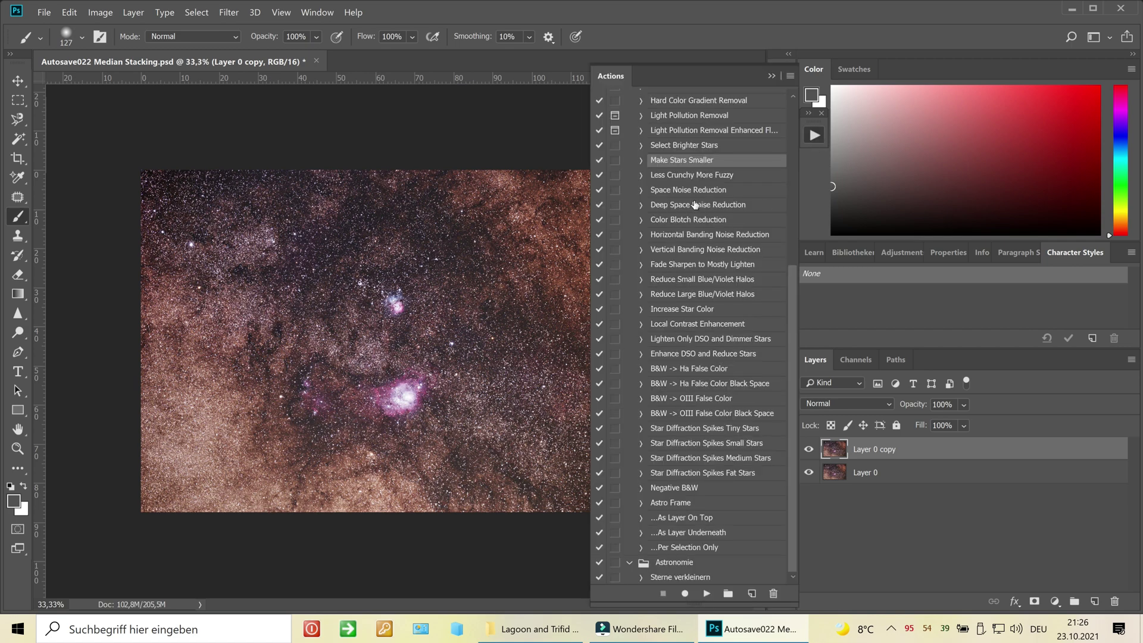
scroll(706, 215, up, 1)
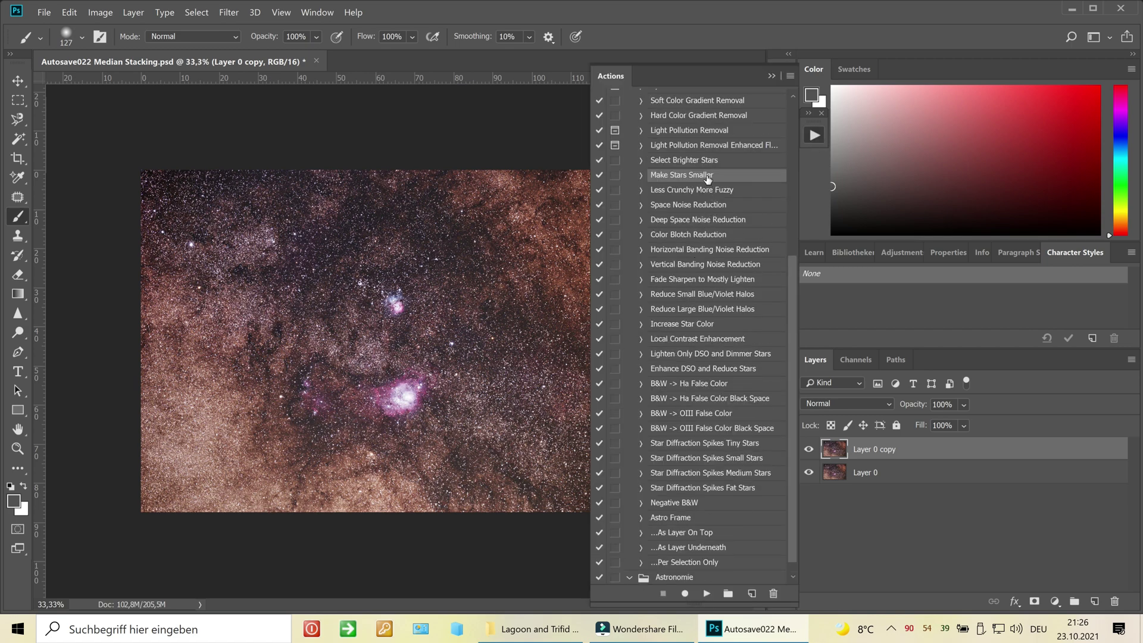
scroll(708, 179, up, 4)
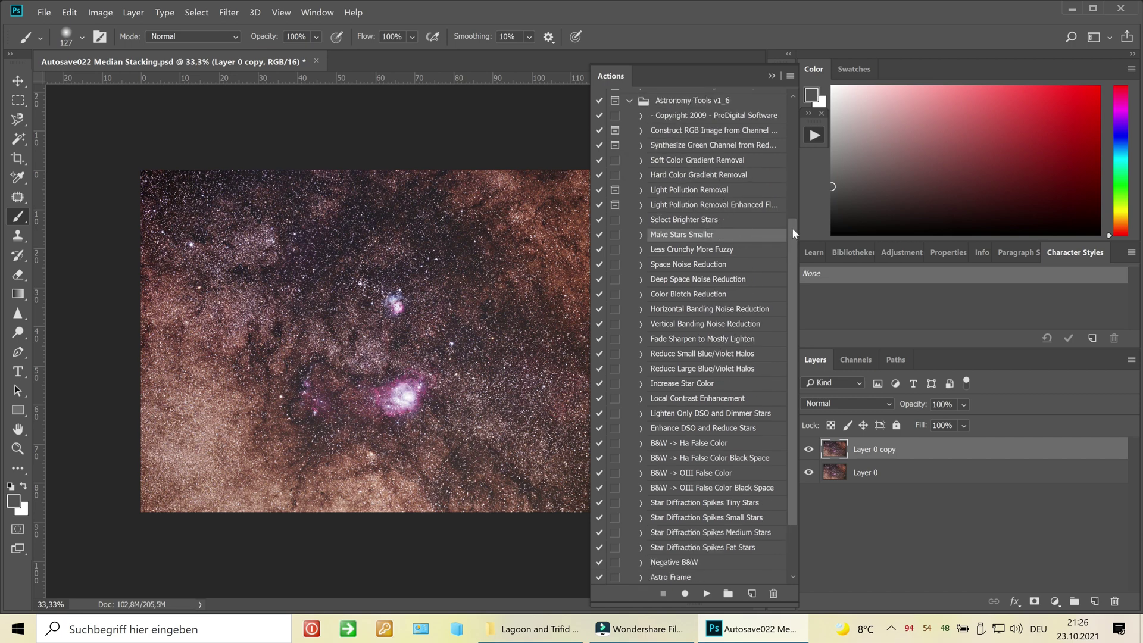
scroll(793, 235, down, 5)
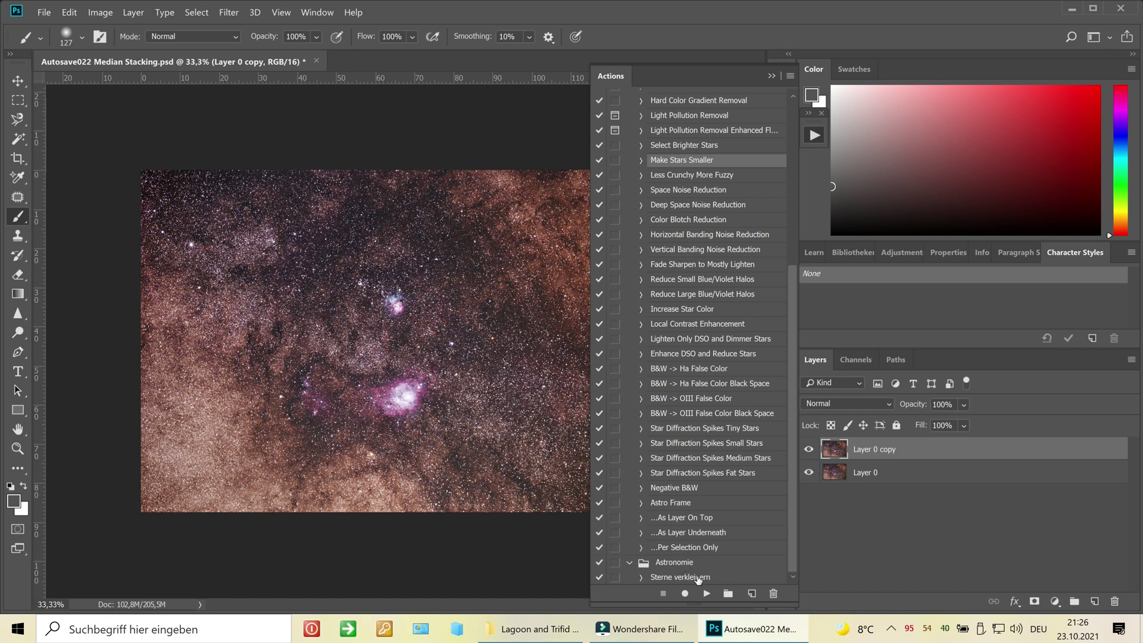
click(699, 579)
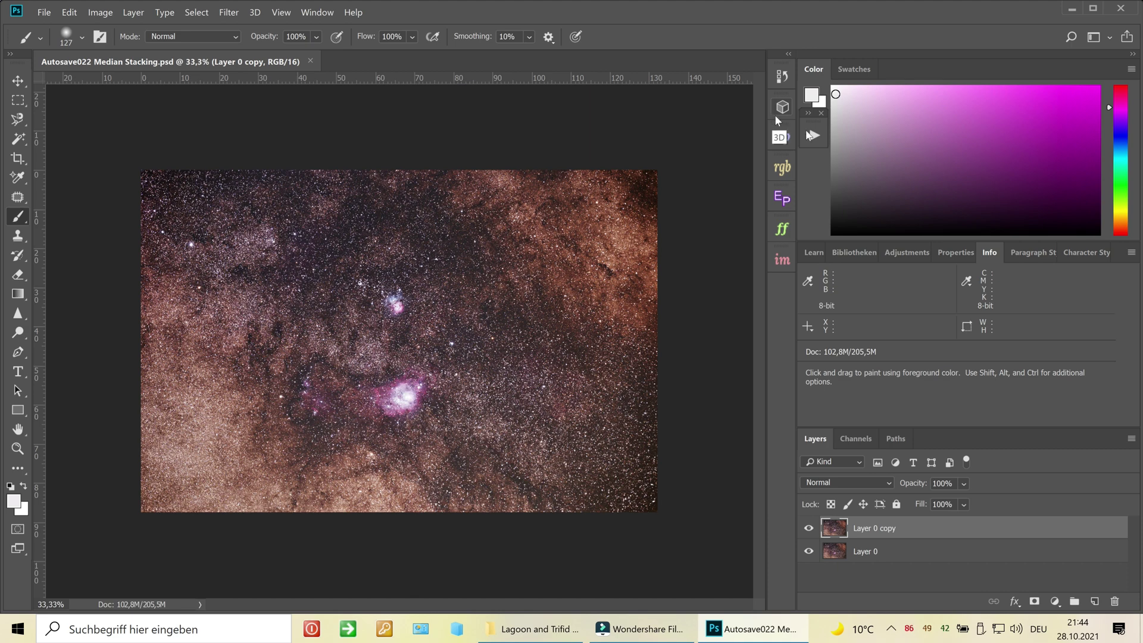
click(812, 142)
scroll(786, 290, down, 2)
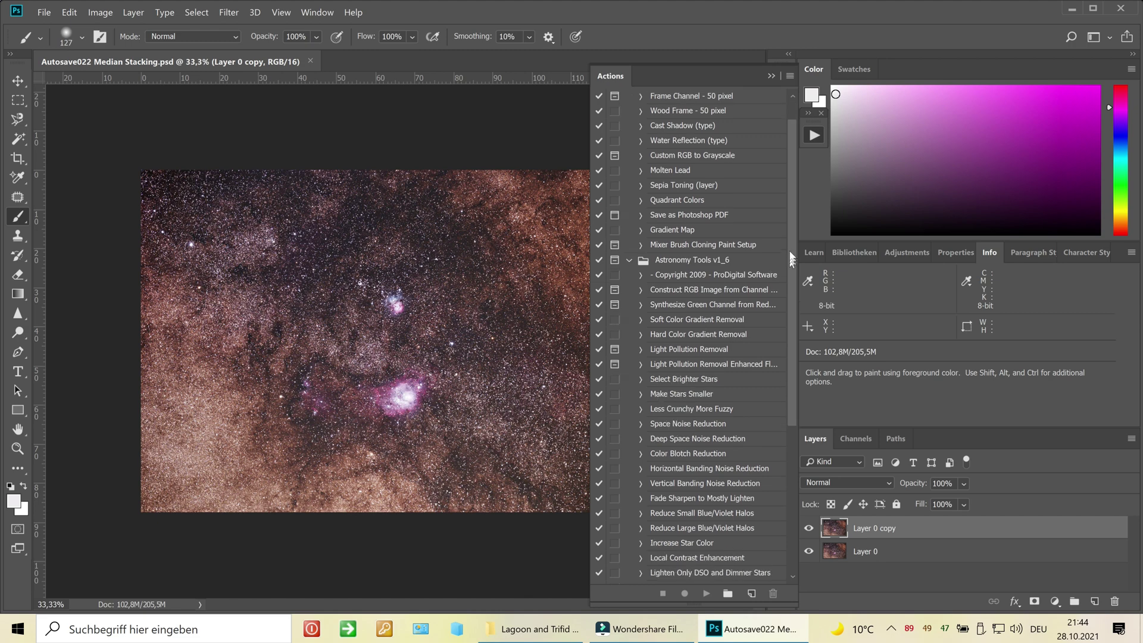
scroll(795, 417, down, 5)
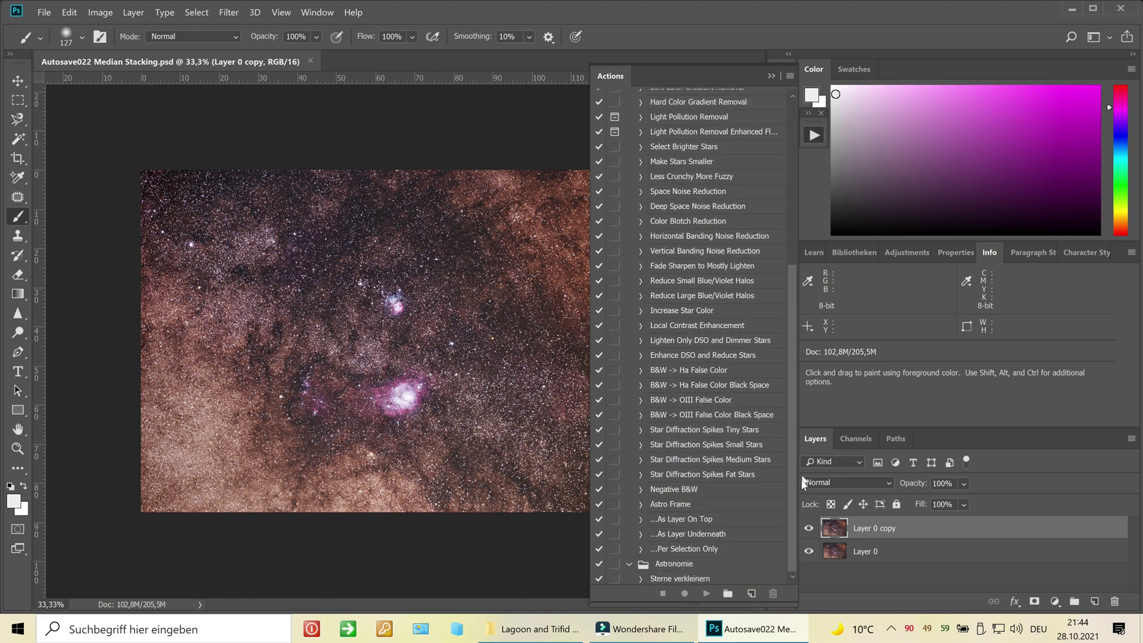
click(681, 578)
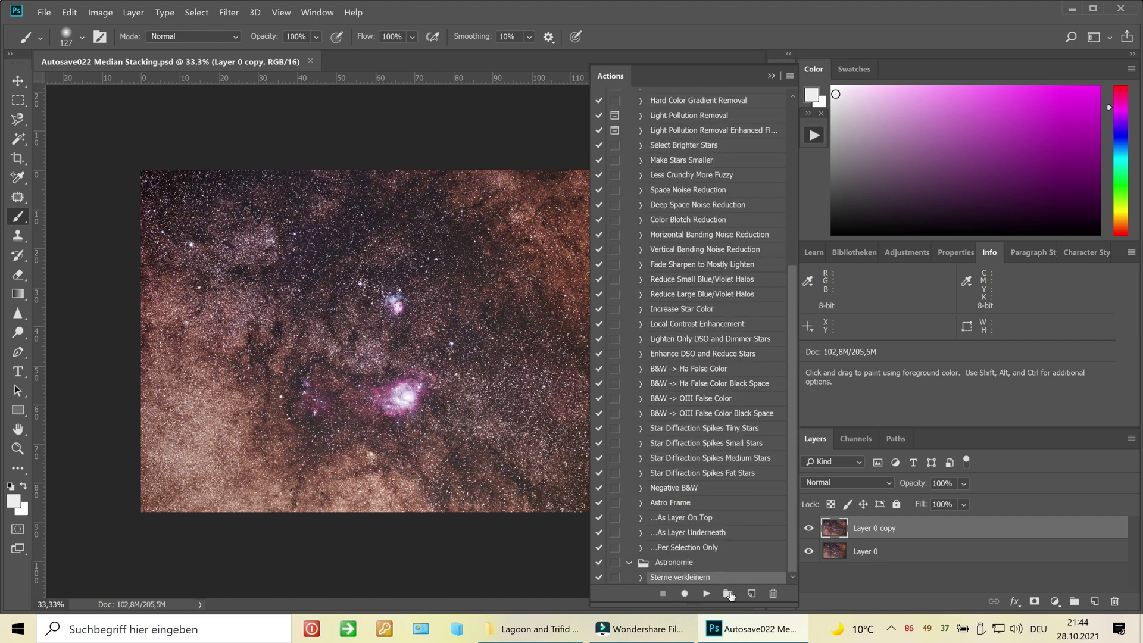
click(706, 594)
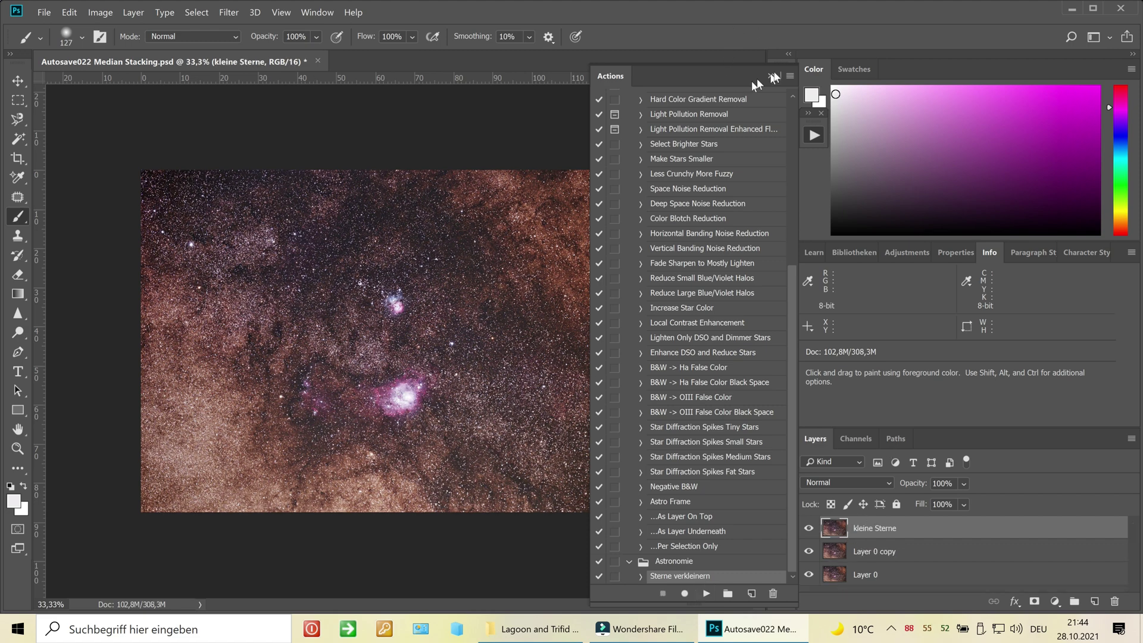
Step: Compare the full image with and without the kleine Sterne layer
click(773, 74)
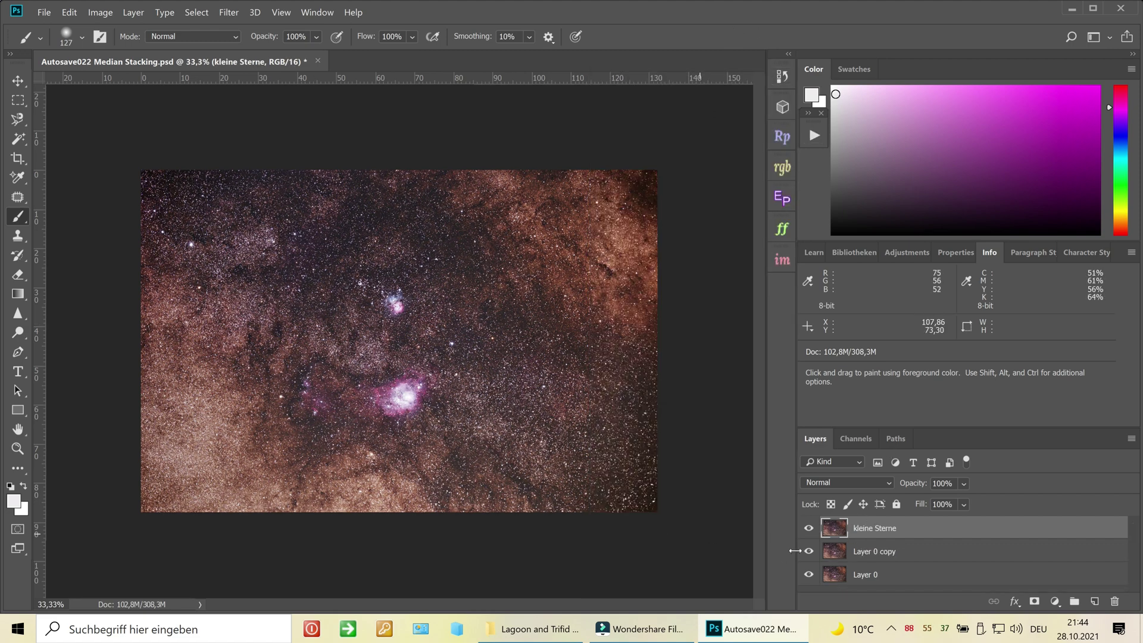
click(810, 530)
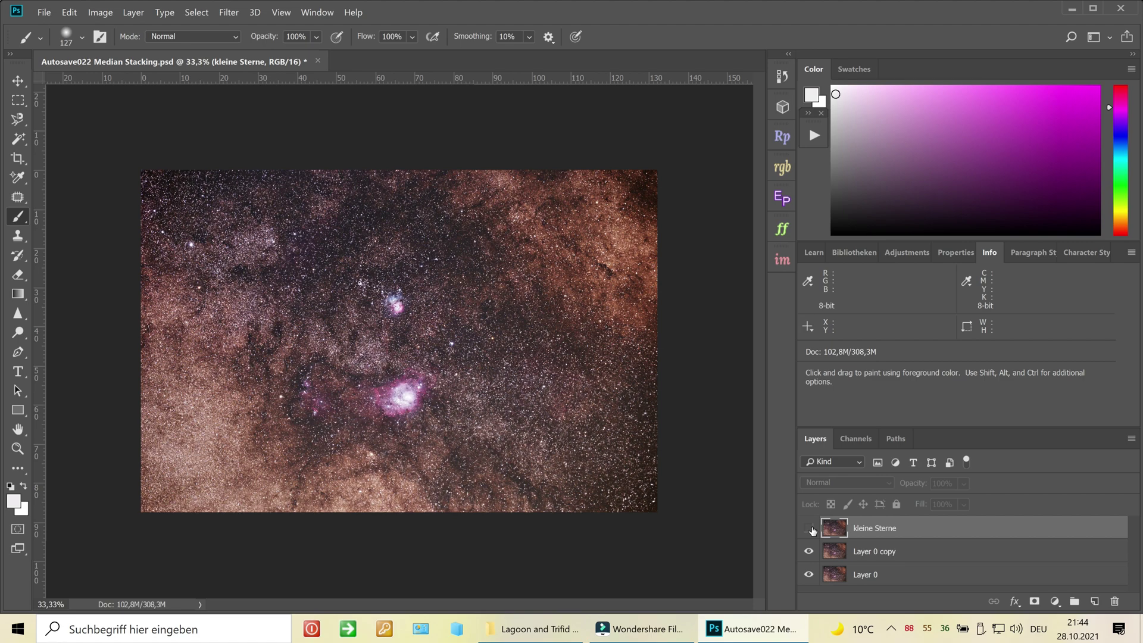
click(811, 530)
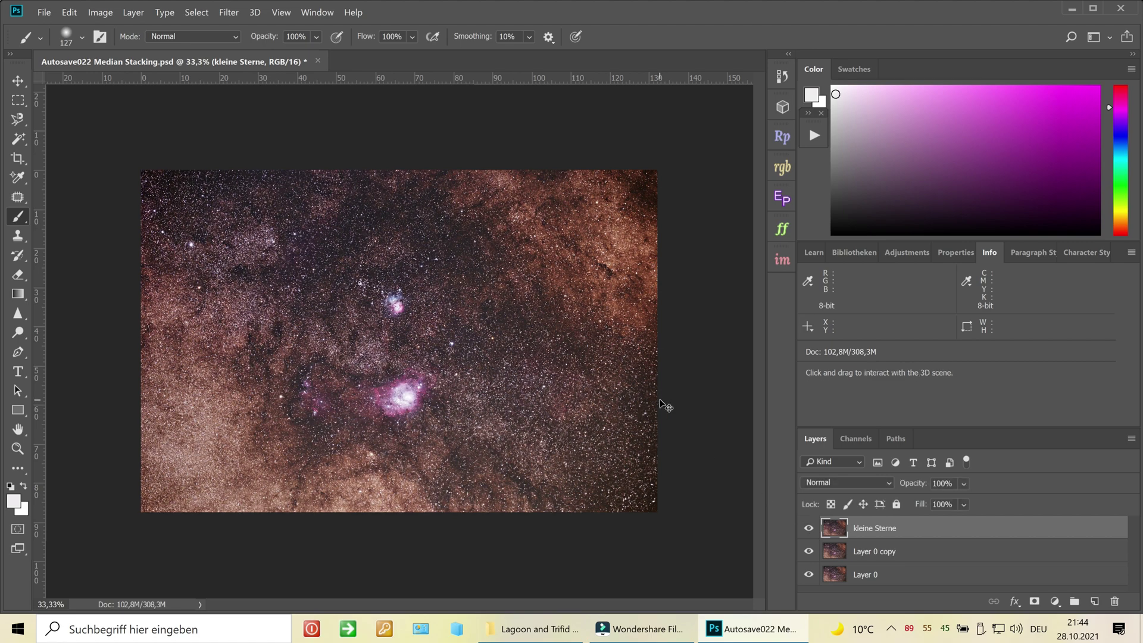
Step: Inspect the Lagoon Nebula and its surrounding stars up close on the kleine Sterne layer
key(ctrl+plus)
key(ctrl+plus)
key(ctrl+plus)
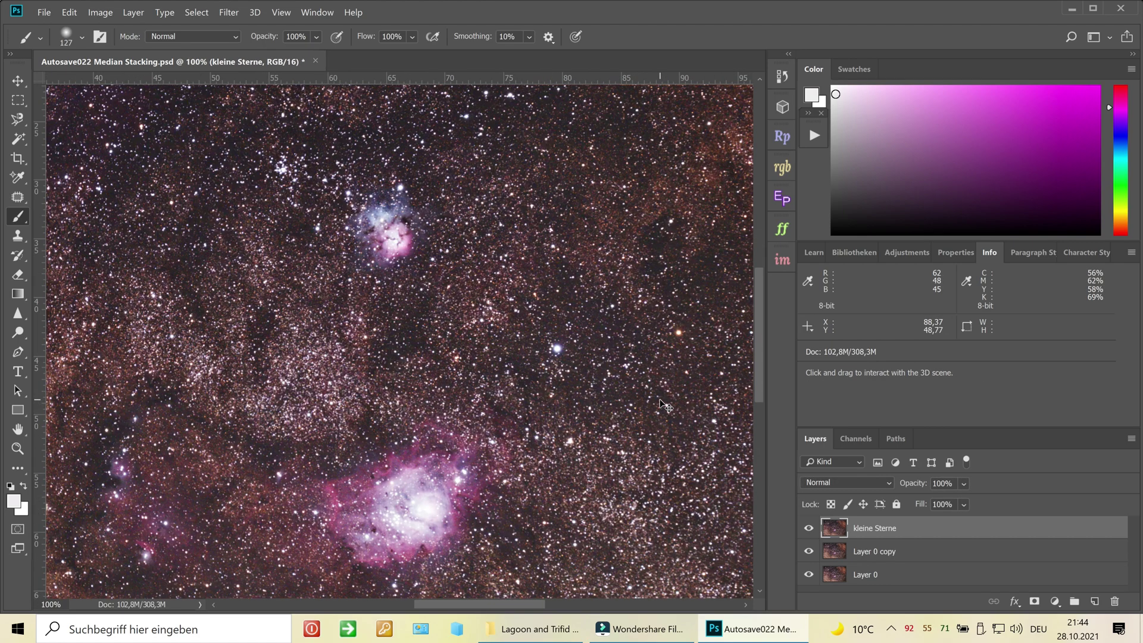
key(ctrl+plus)
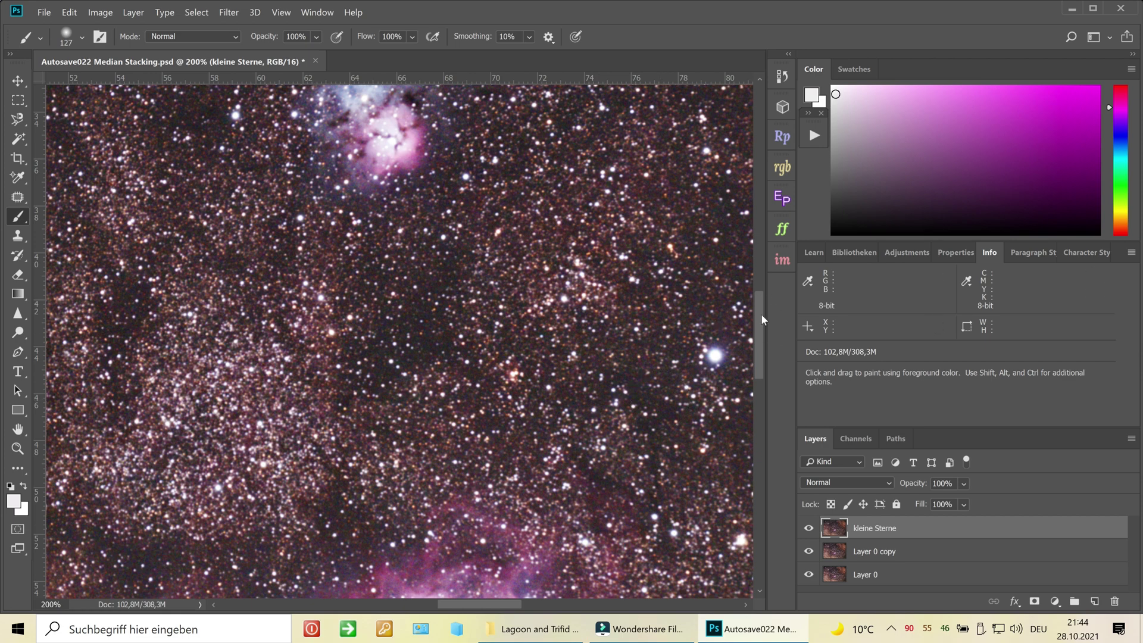
drag(761, 314, 769, 359)
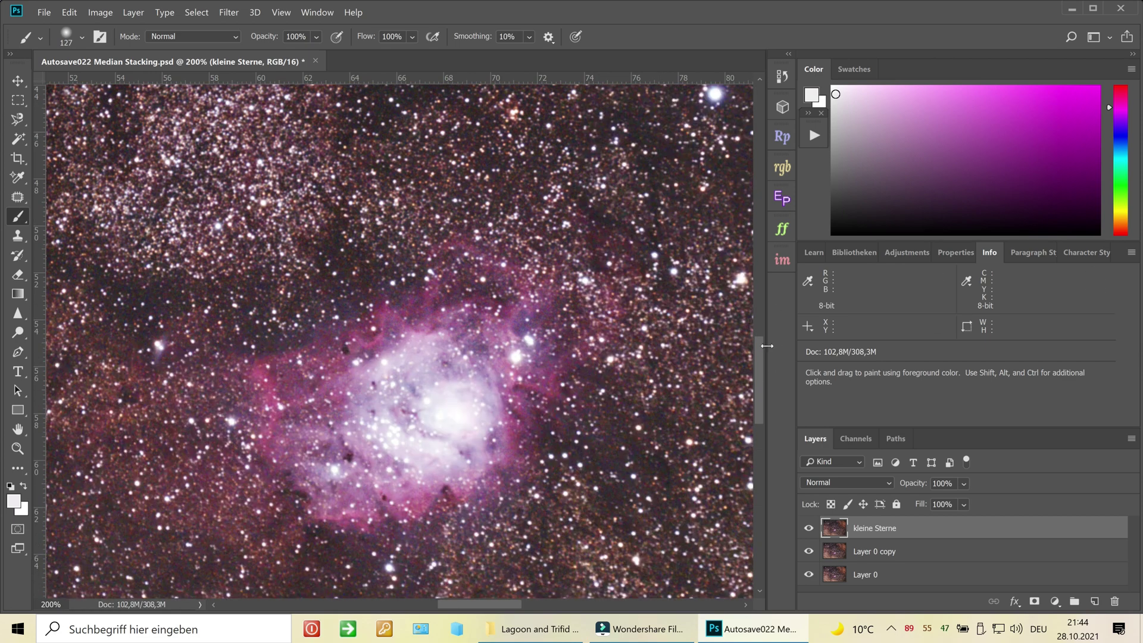
key(ctrl+plus)
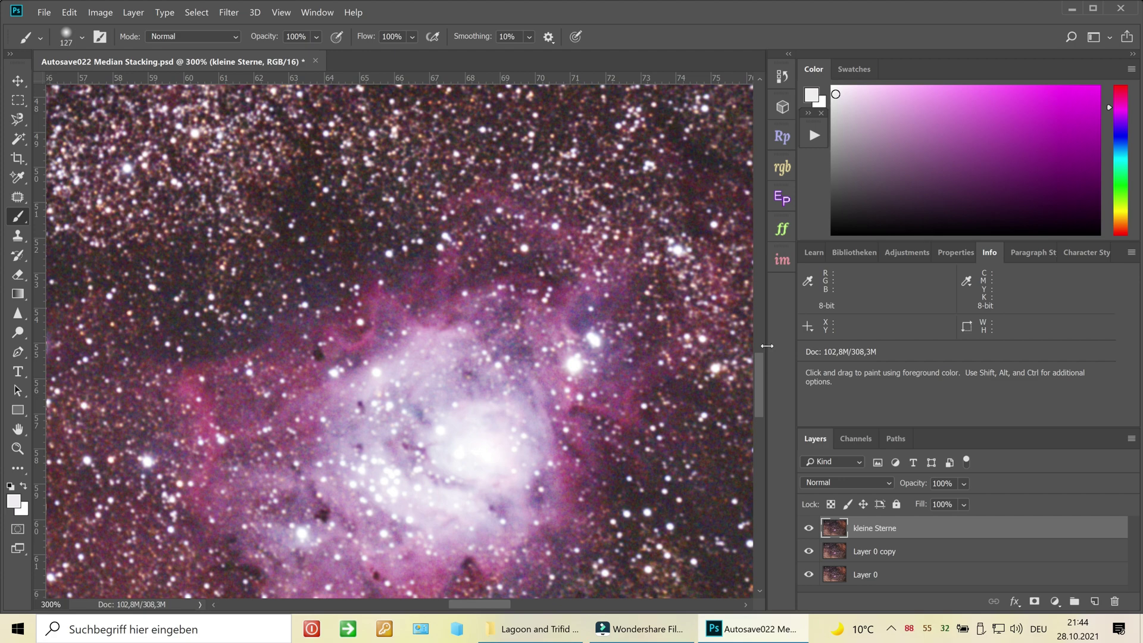
key(ctrl+minus)
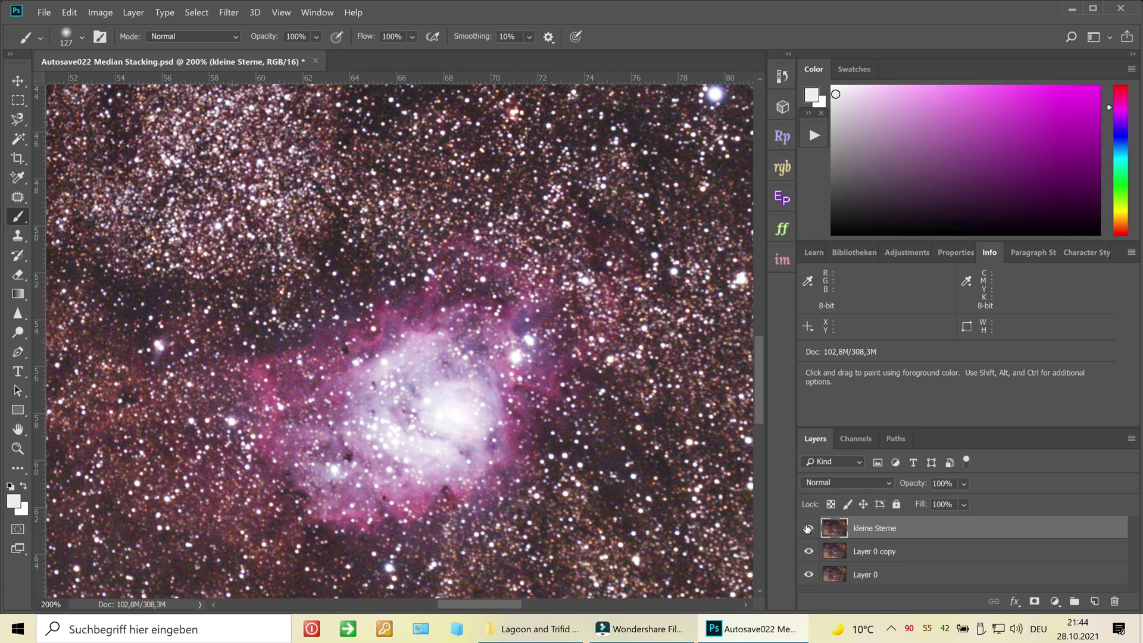
key(ctrl+minus)
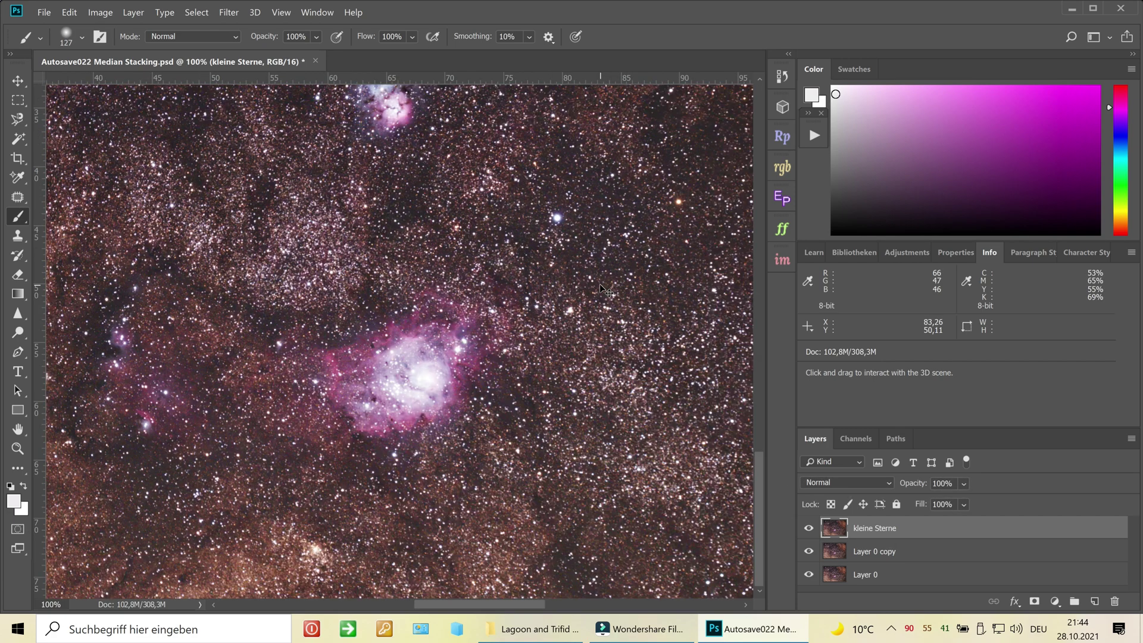
key(ctrl+minus)
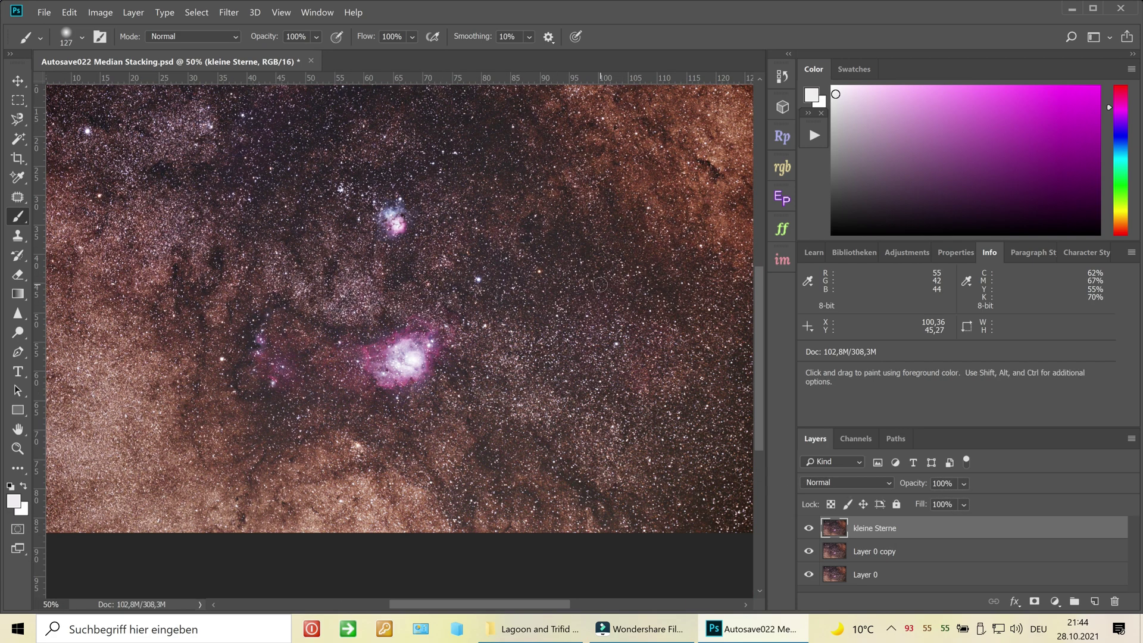
key(ctrl+minus)
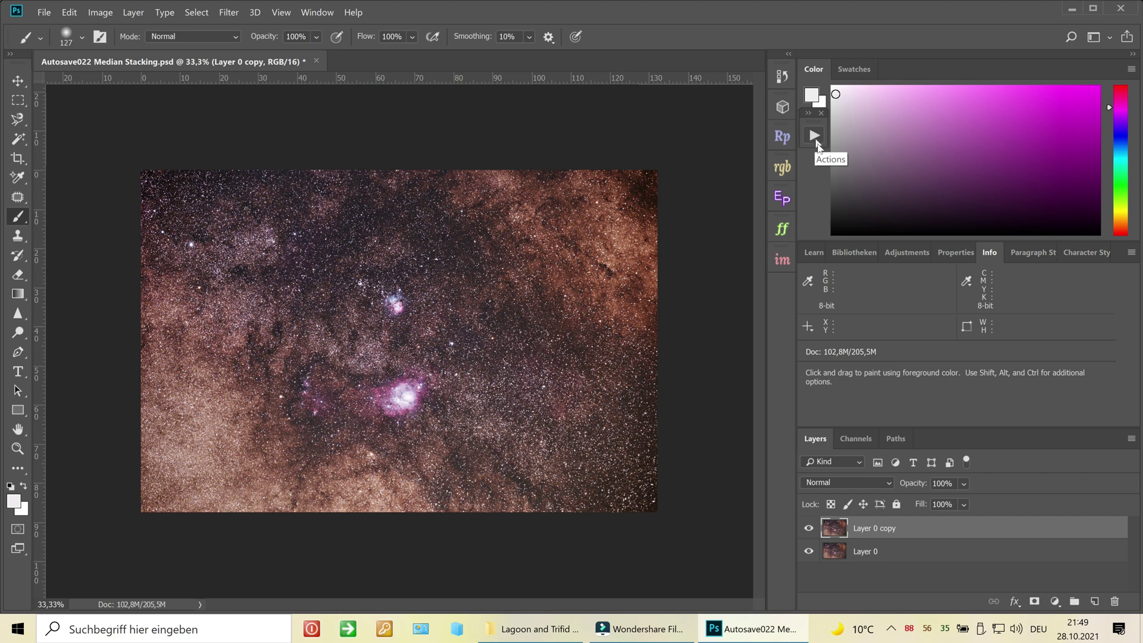
Step: Run the Select Brighter Stars action from the Astronomy Tools v1_6 set on Layer 0 copy
click(815, 137)
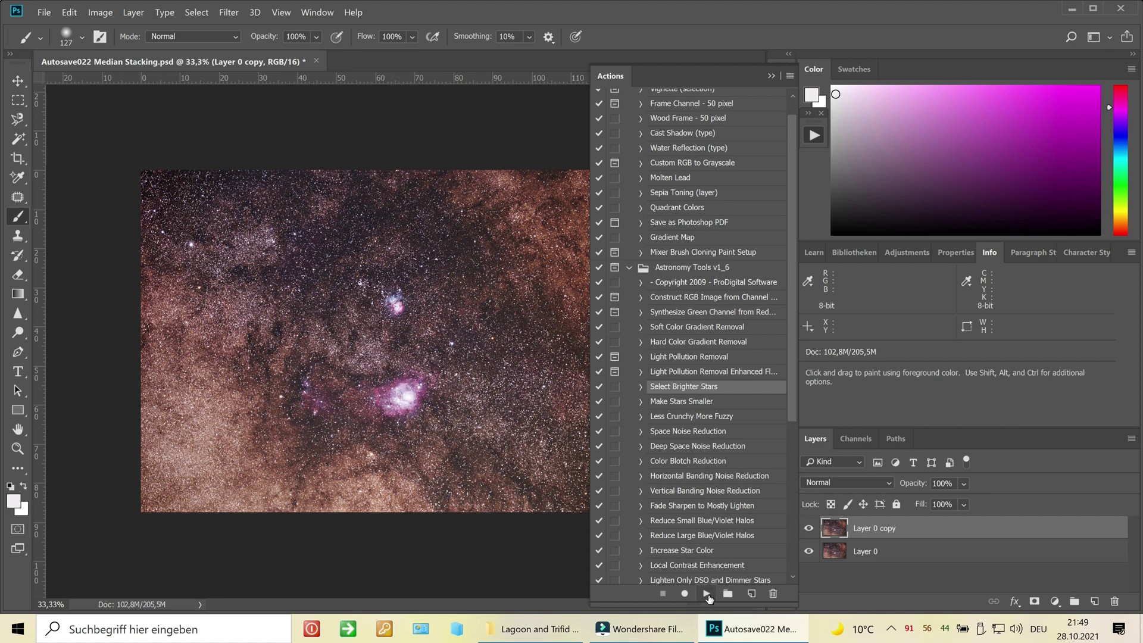
click(707, 595)
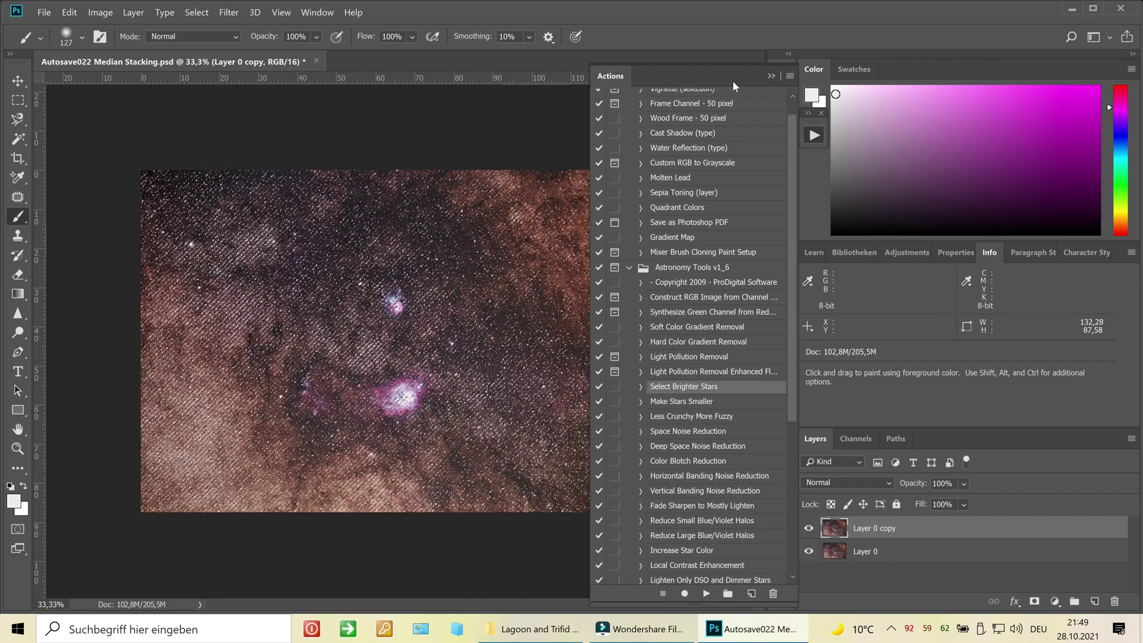
click(771, 76)
Step: Examine up close which stars are selected in and around the Lagoon Nebula
scroll(315, 390, up, 4)
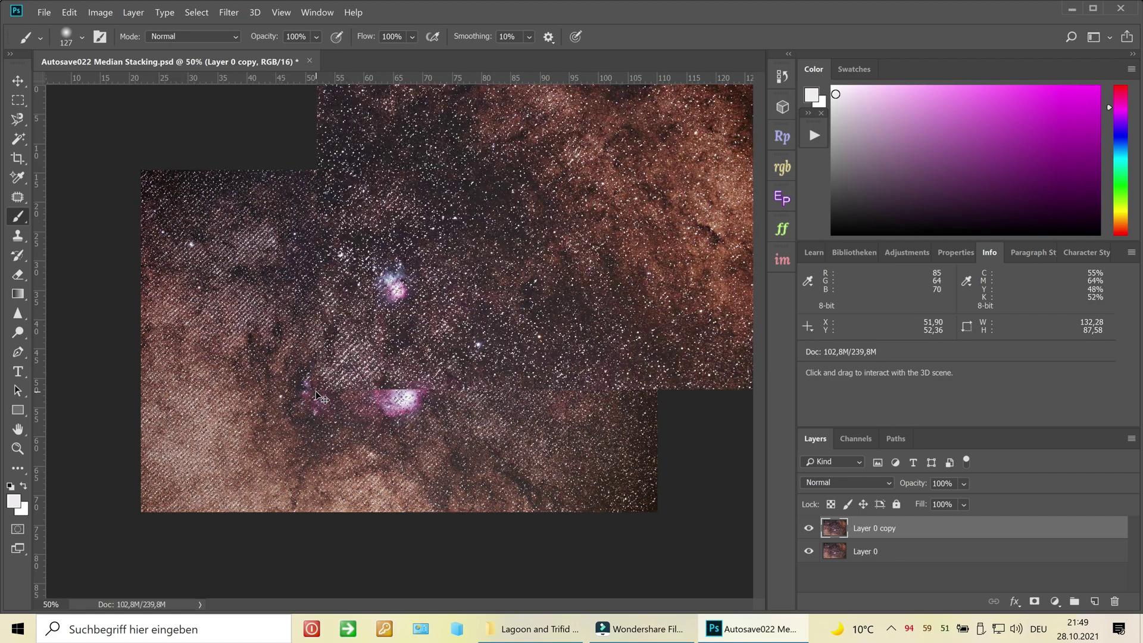
scroll(316, 393, up, 1)
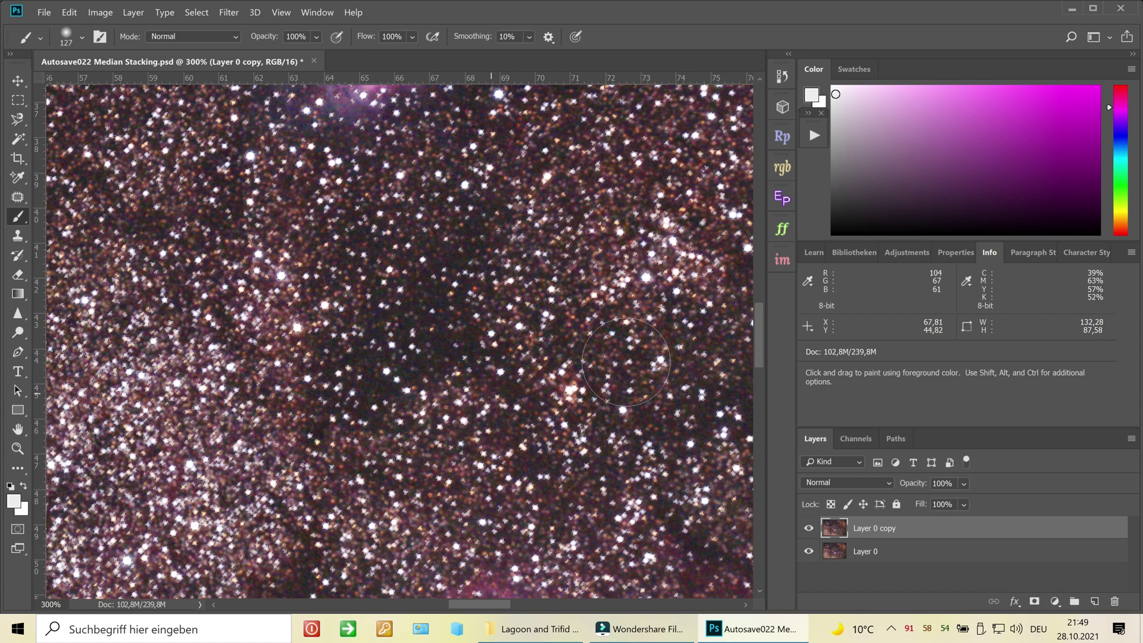
drag(760, 316, 769, 355)
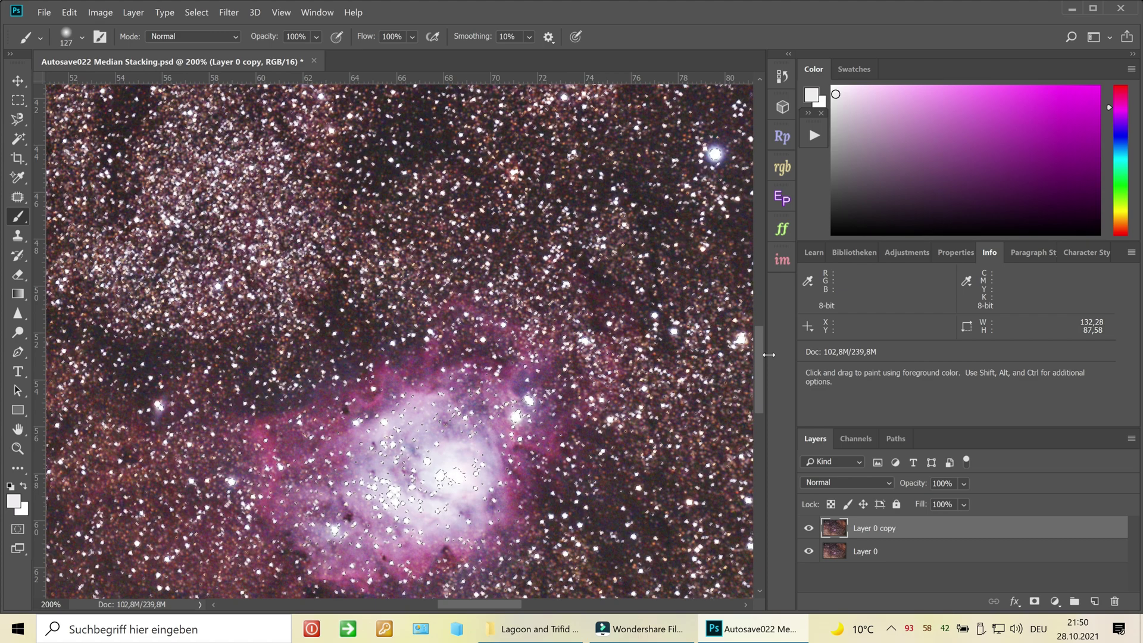
key(ctrl+plus)
key(ctrl+minus)
key(ctrl+minus)
key(ctrl+minus)
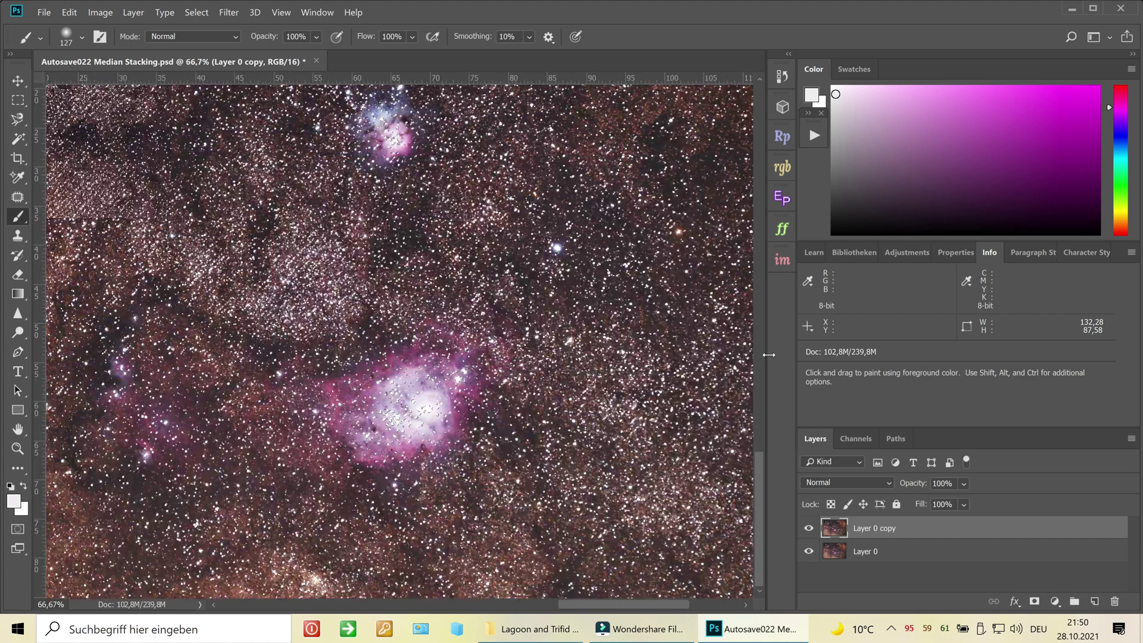
key(ctrl+minus)
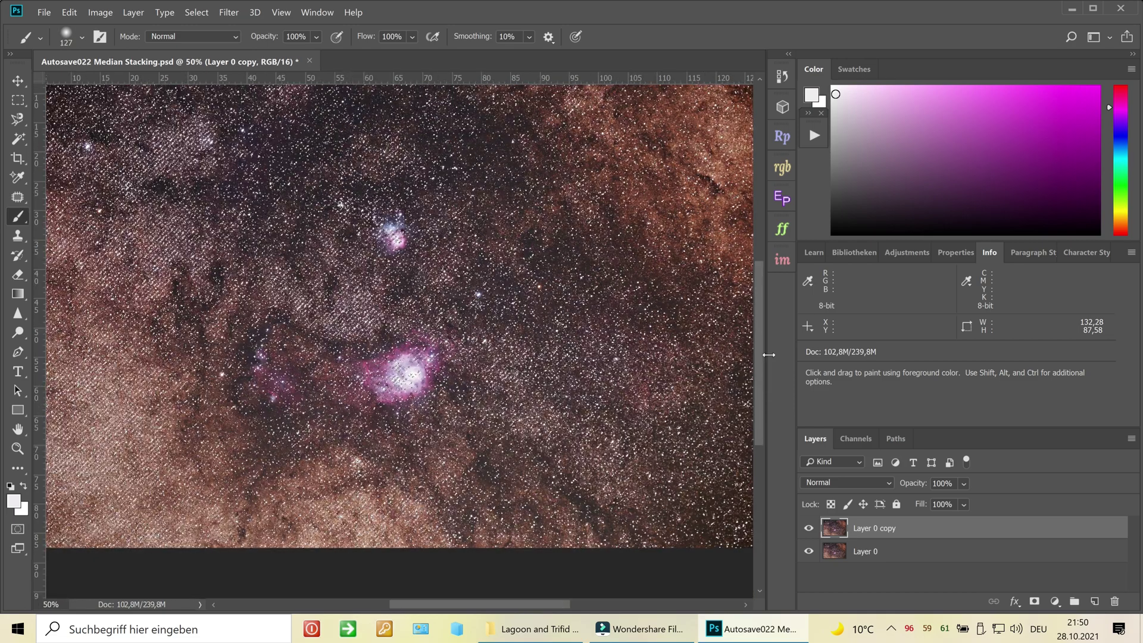
key(ctrl+minus)
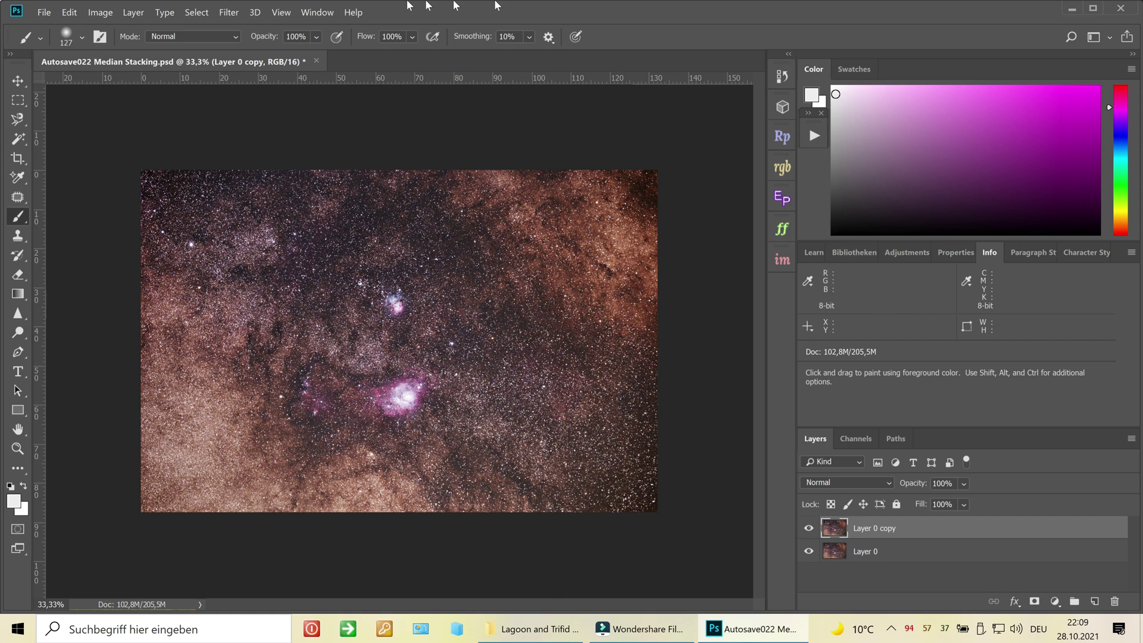
Step: Select the highlights of Layer 0 copy with Color Range, using a fuzziness of 30% and a range of 143
click(196, 12)
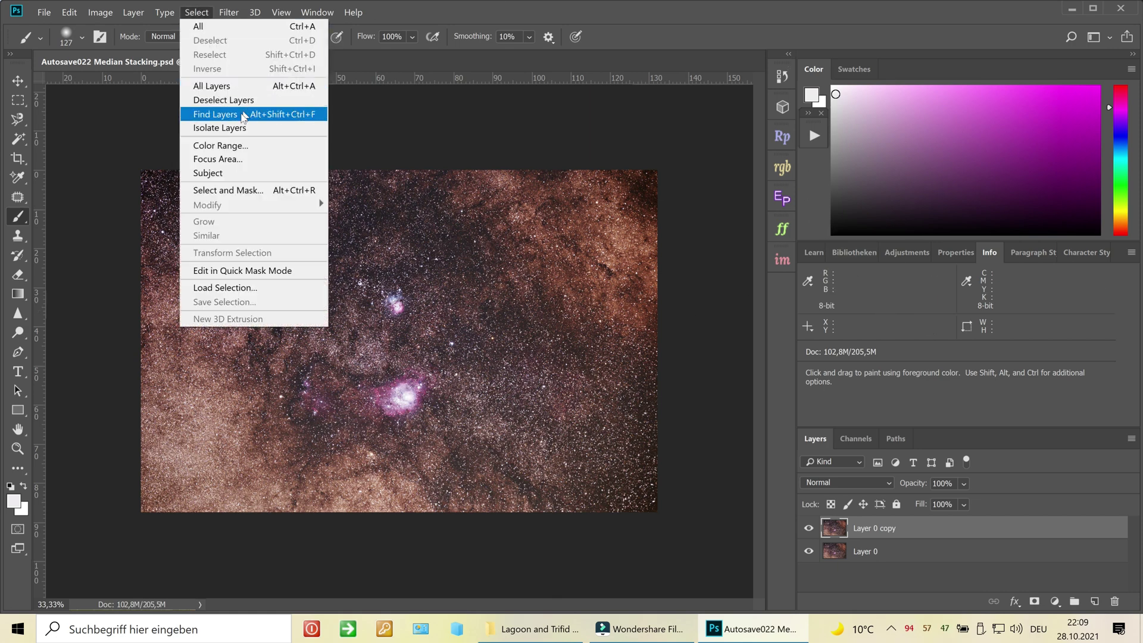
click(228, 147)
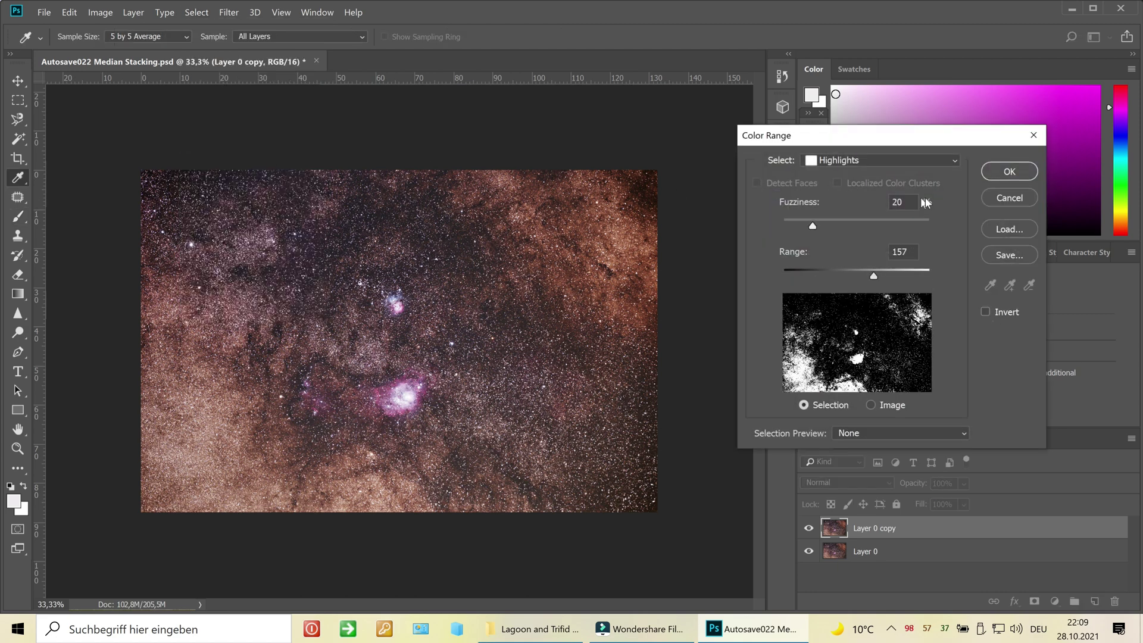
click(941, 159)
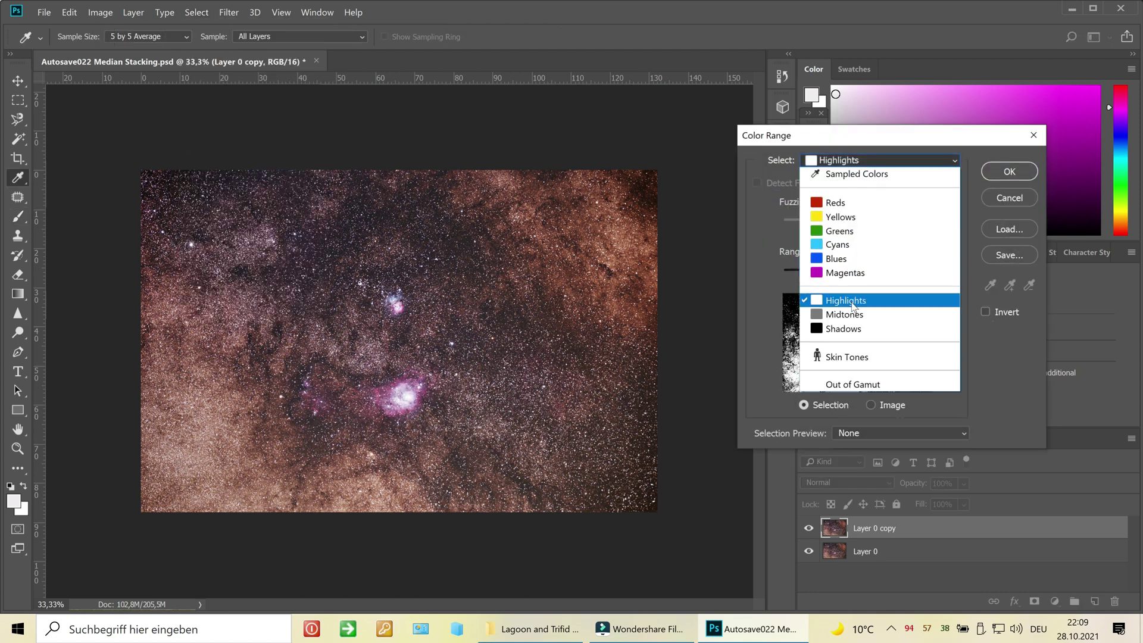
click(869, 304)
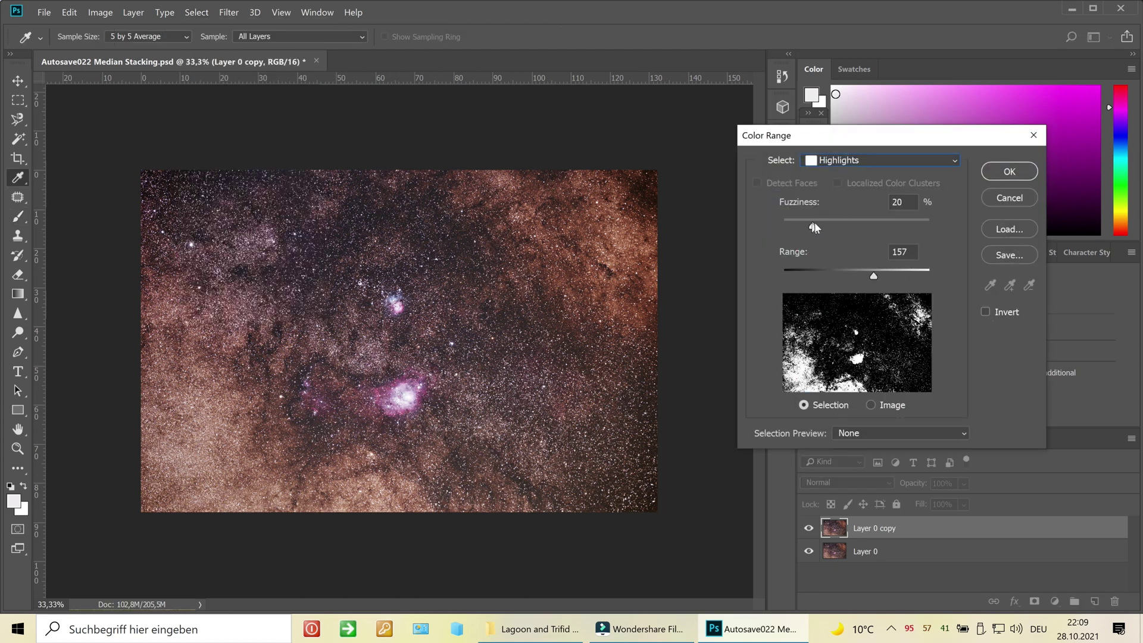
drag(814, 227, 824, 229)
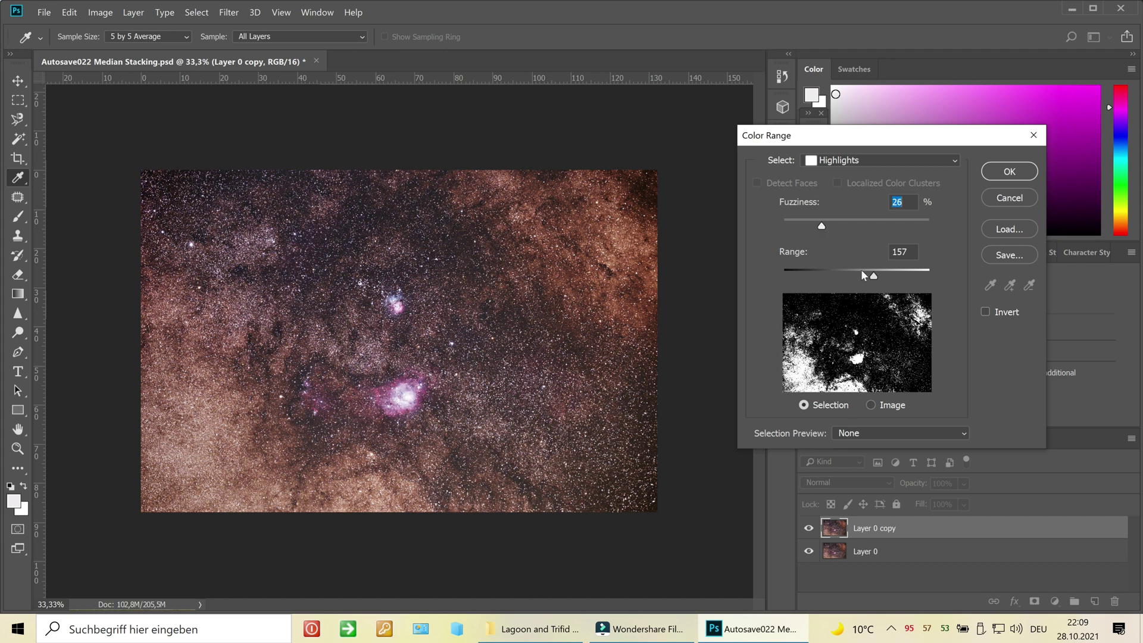
drag(873, 274, 866, 278)
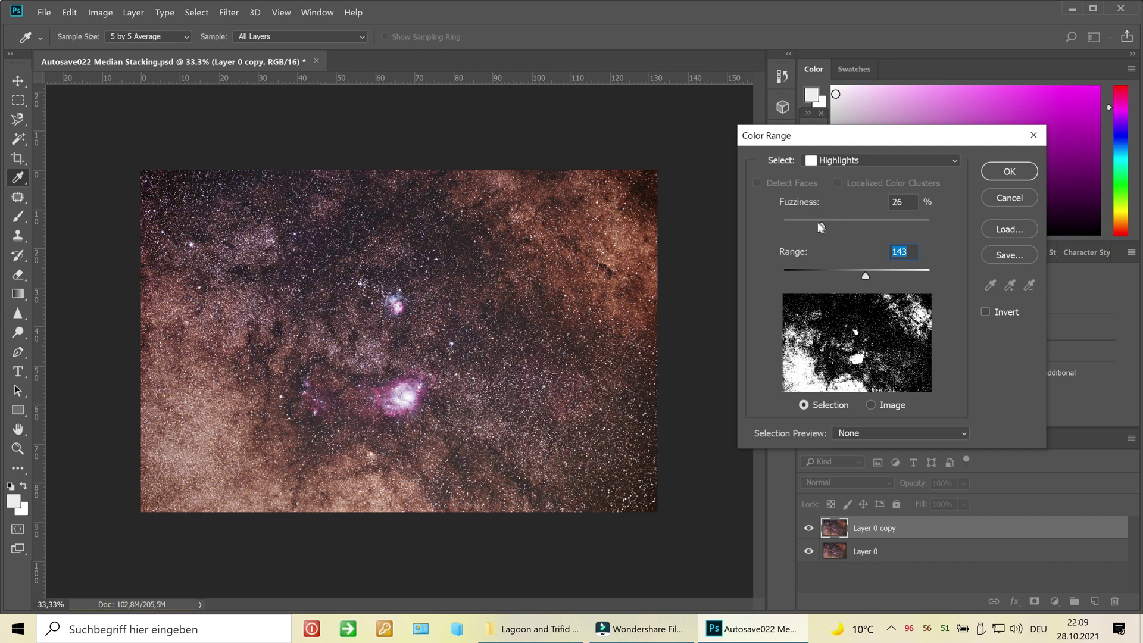
drag(822, 227, 829, 227)
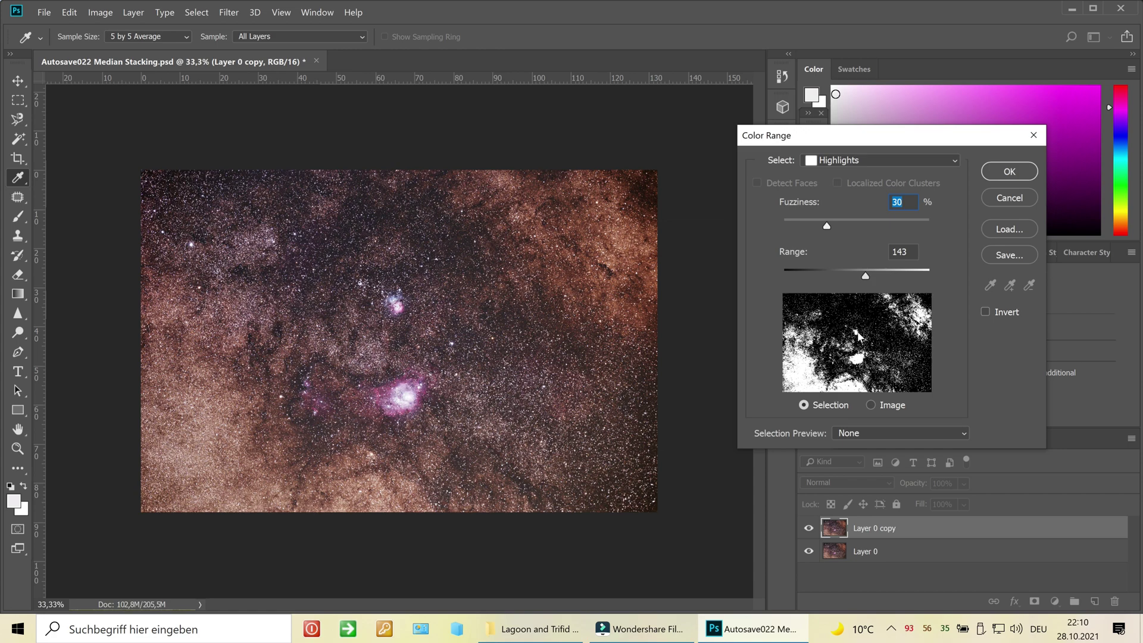
click(1010, 172)
key(b)
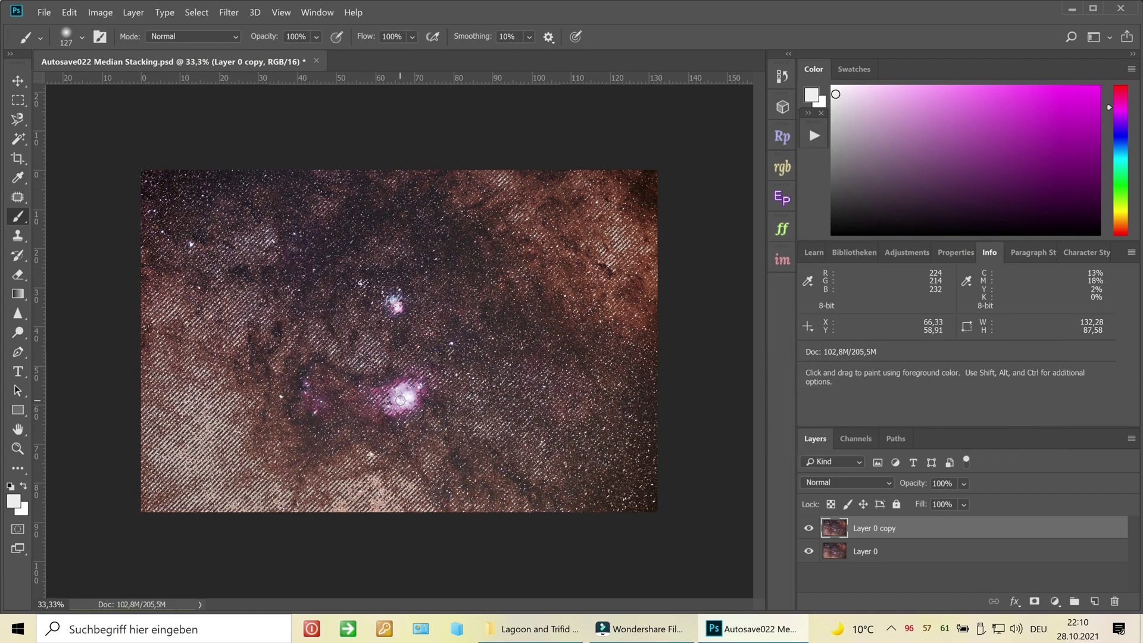
Step: Examine how the Color Range highlight selection covers the nebulae and the bright Milky Way areas
key(ctrl+plus)
key(ctrl+plus)
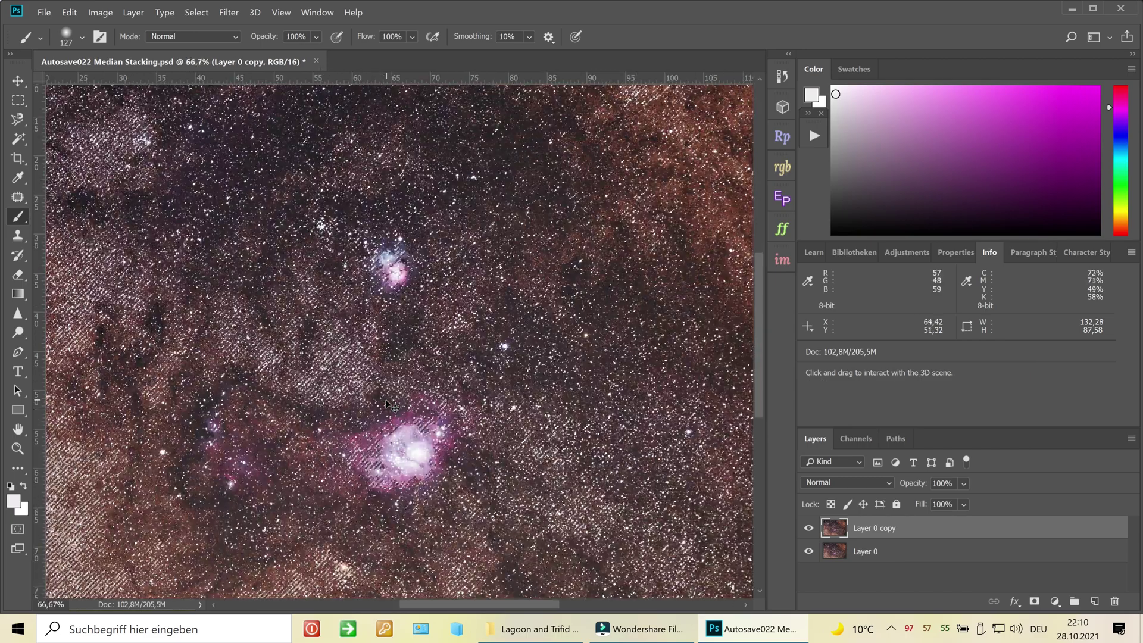
key(ctrl+plus)
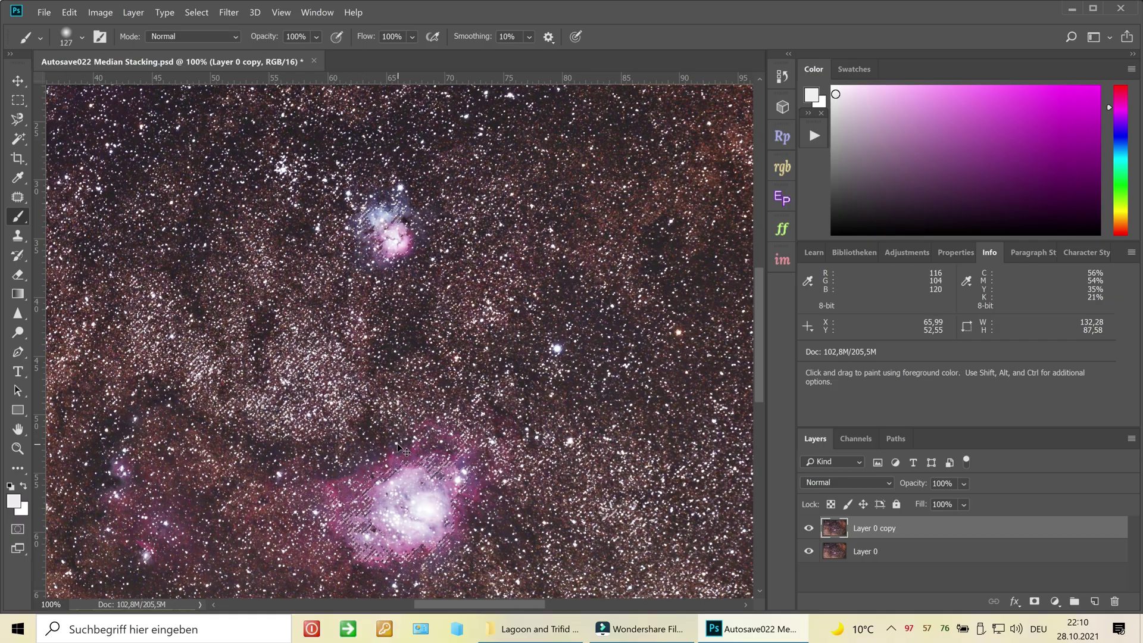
key(ctrl+minus)
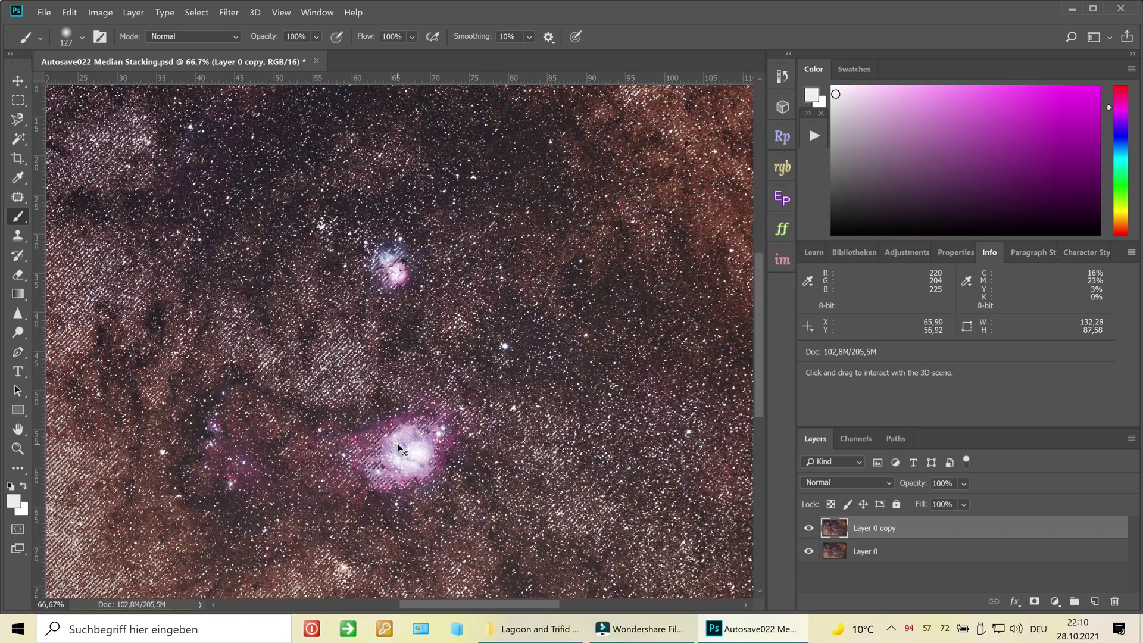
key(ctrl+minus)
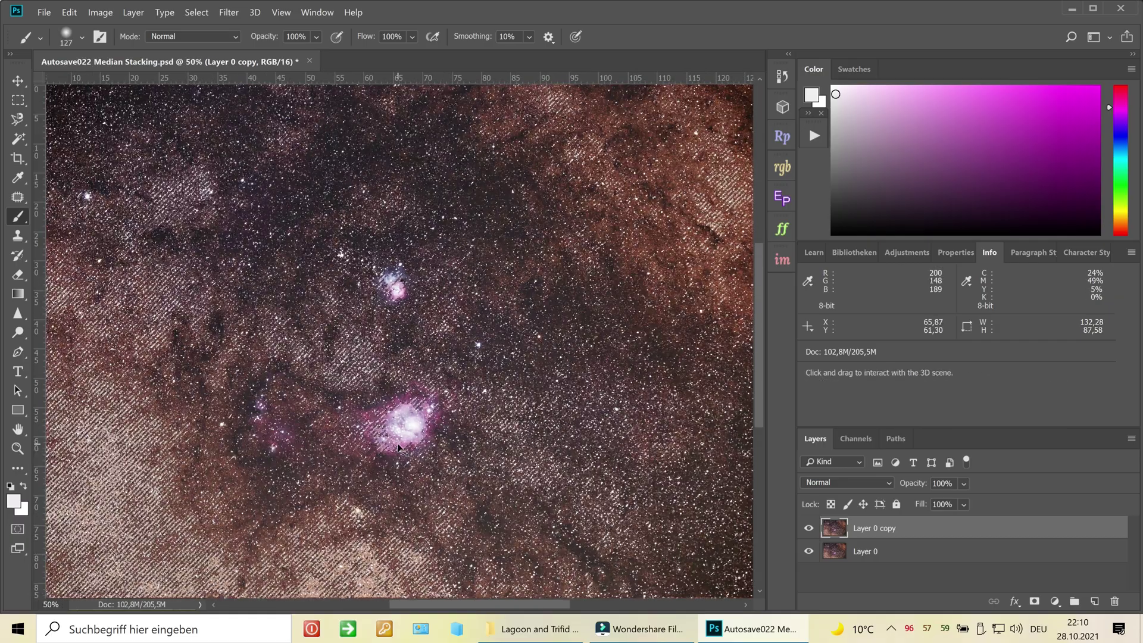
key(ctrl+minus)
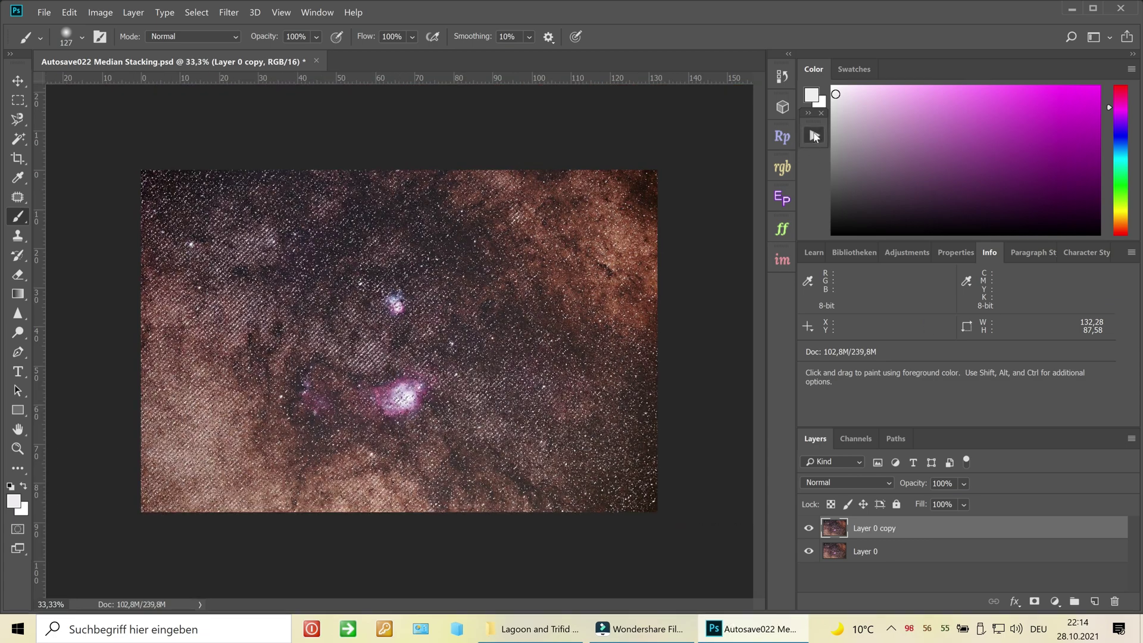
Step: Check the Select Brighter Stars action in the Astronomy Tools set and examine its star selection around the Lagoon and Trifid nebulae
click(814, 136)
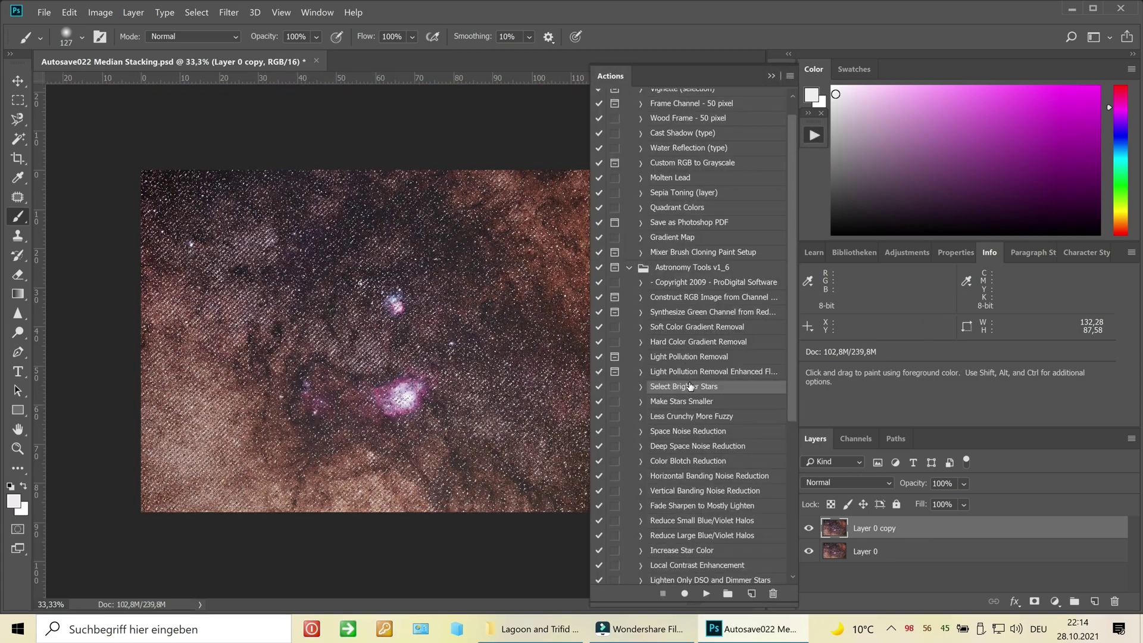
click(771, 76)
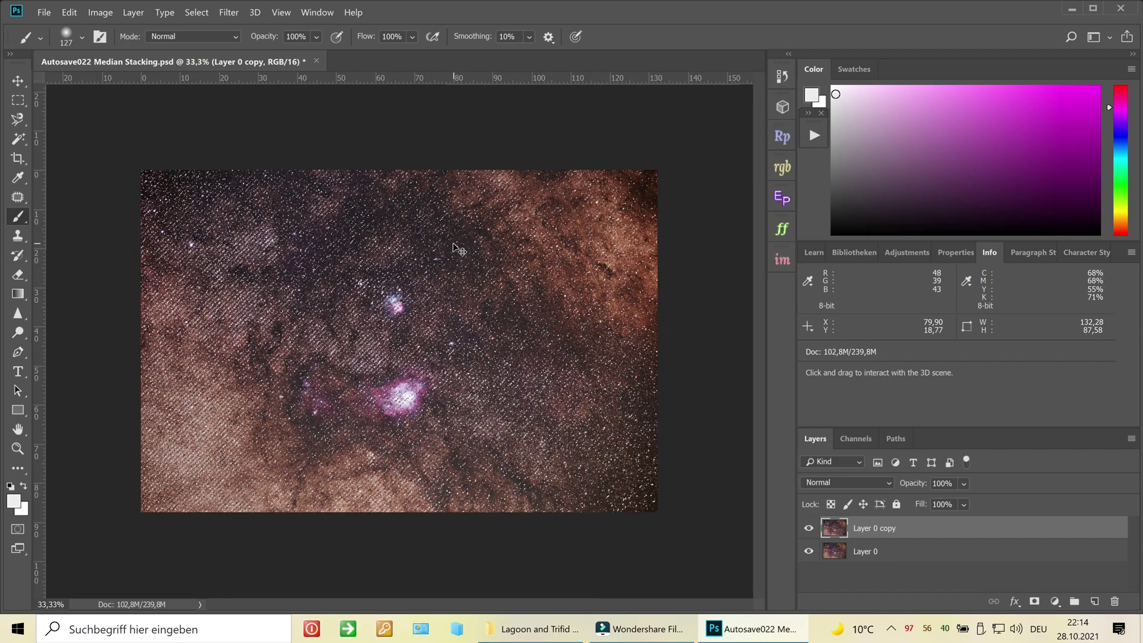
key(ctrl+plus)
key(ctrl+plus)
key(ctrl+plus)
key(ctrl+plus)
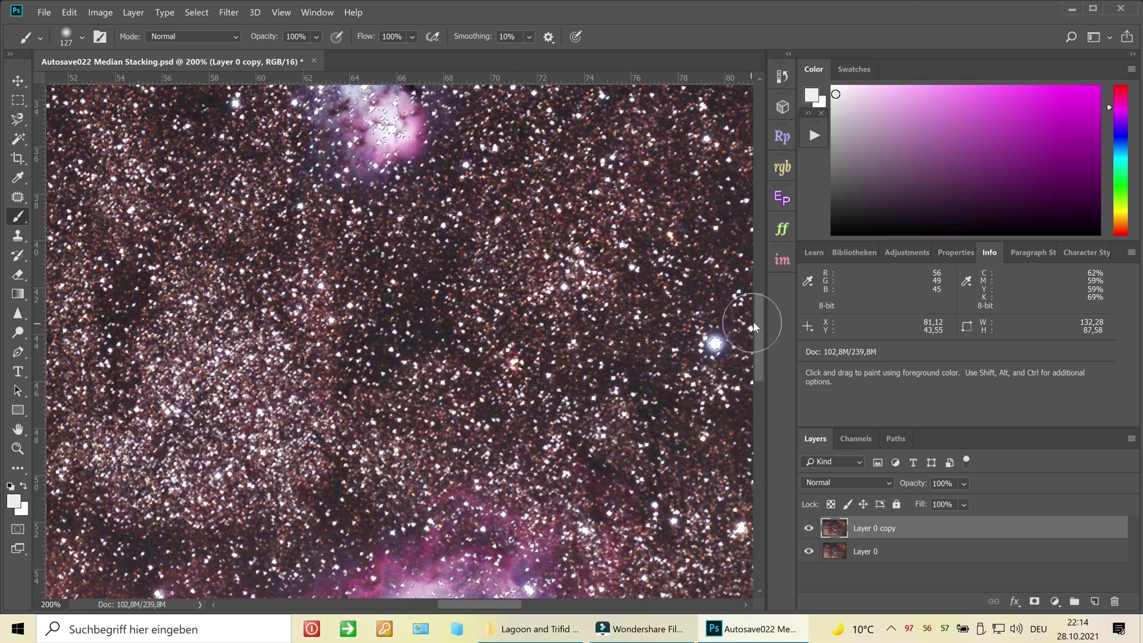
scroll(761, 343, down, 5)
scroll(763, 348, down, 2)
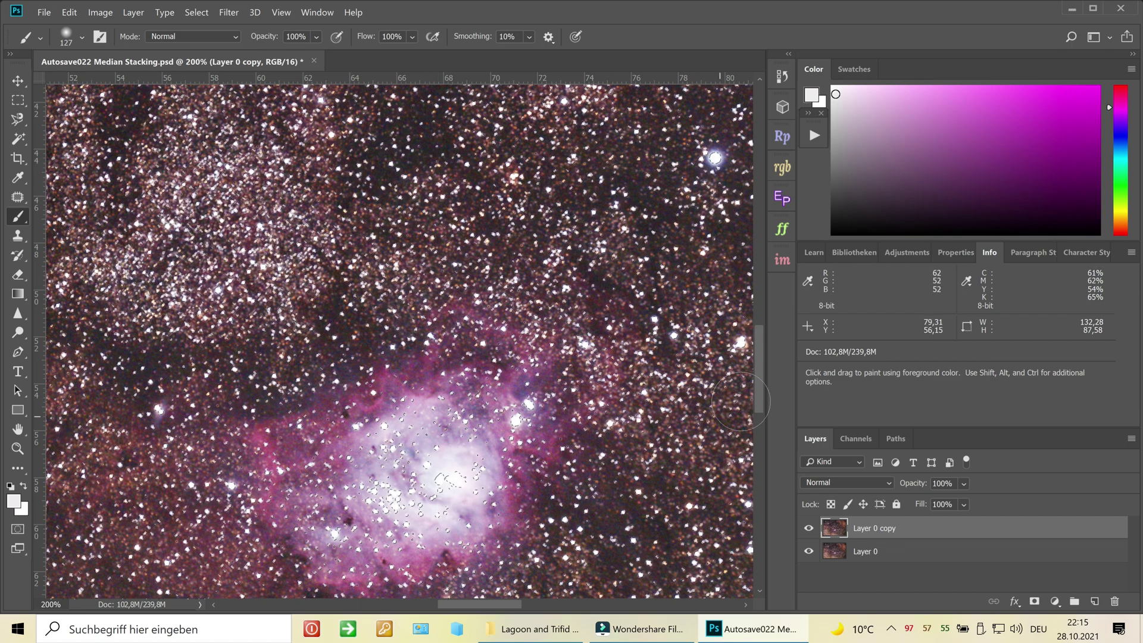
drag(758, 388, 795, 385)
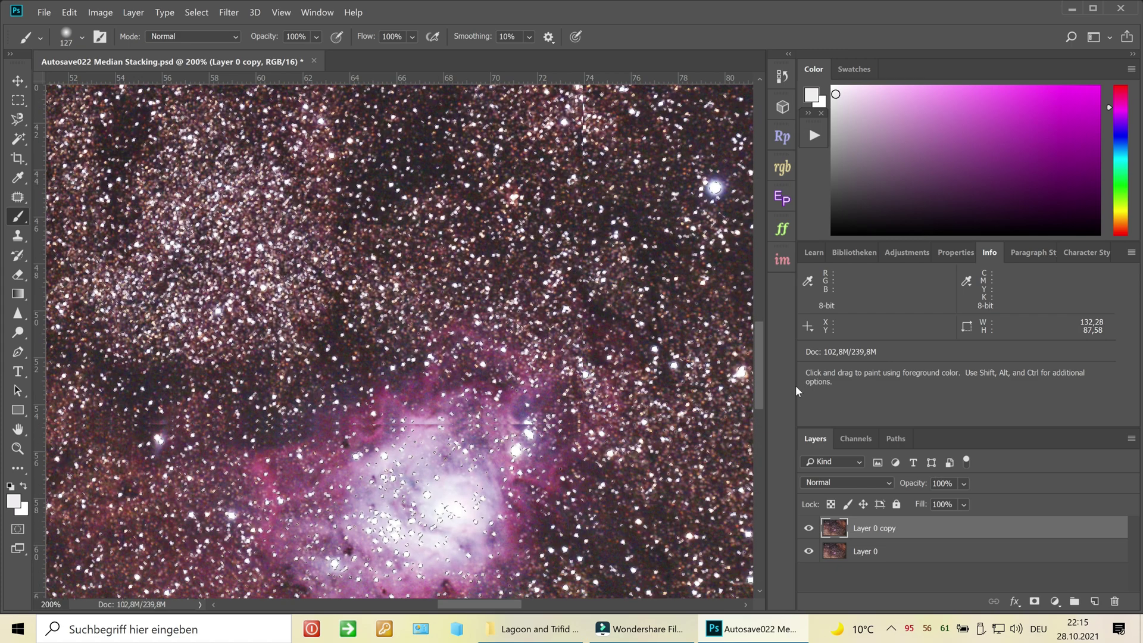
key(ctrl+minus)
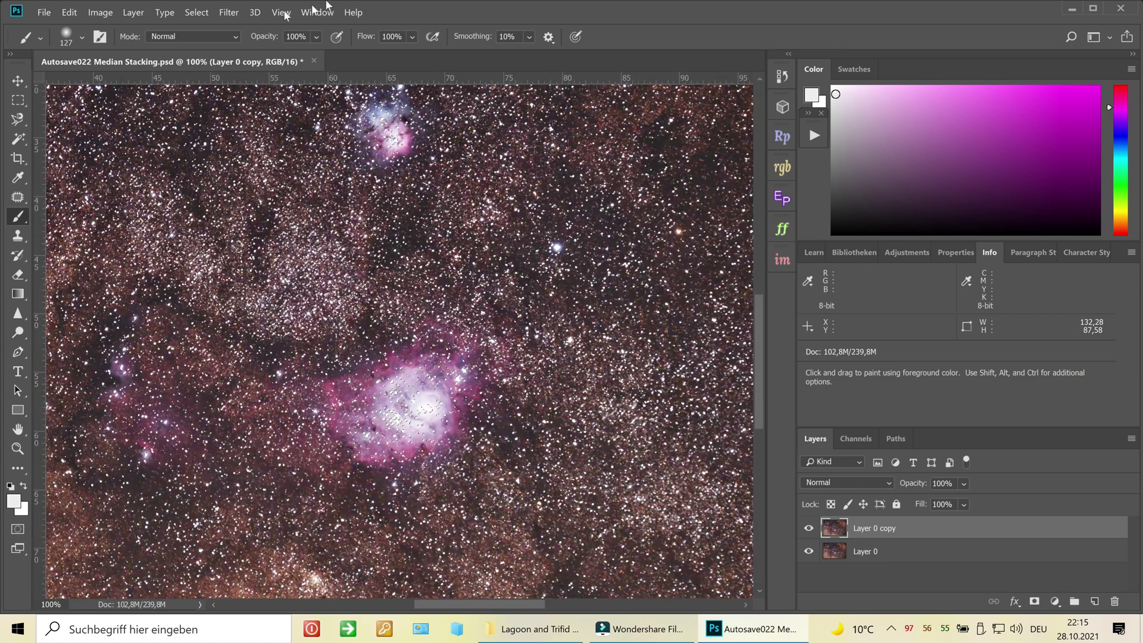
Step: Open the star selection of Layer 0 copy in Select and Mask and check its overall coverage in the Black & White view
click(196, 13)
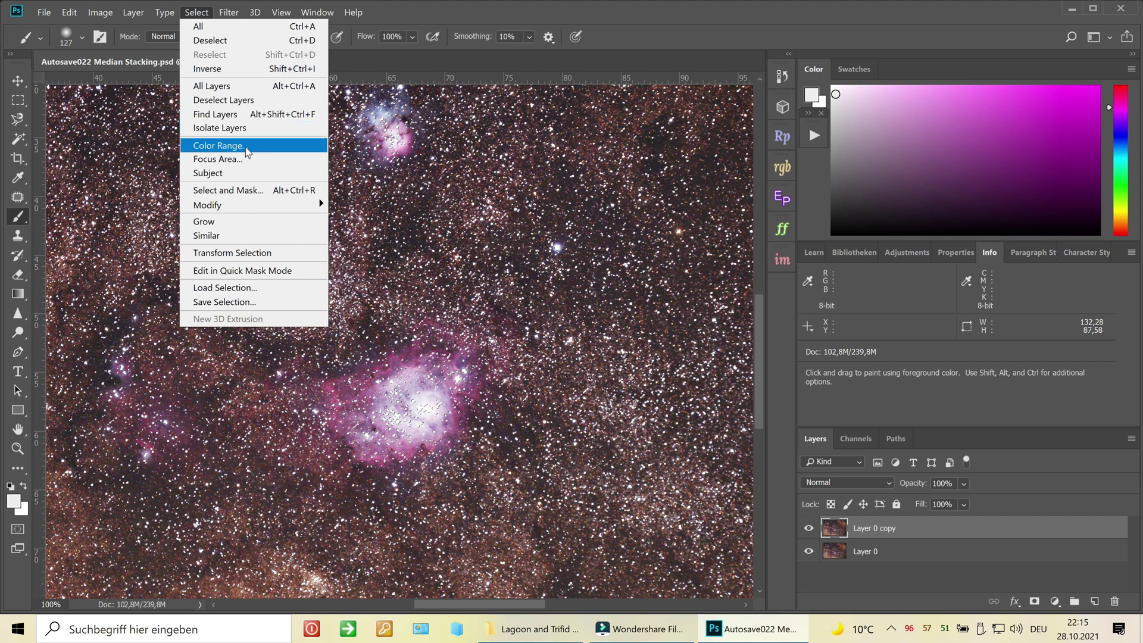
click(244, 193)
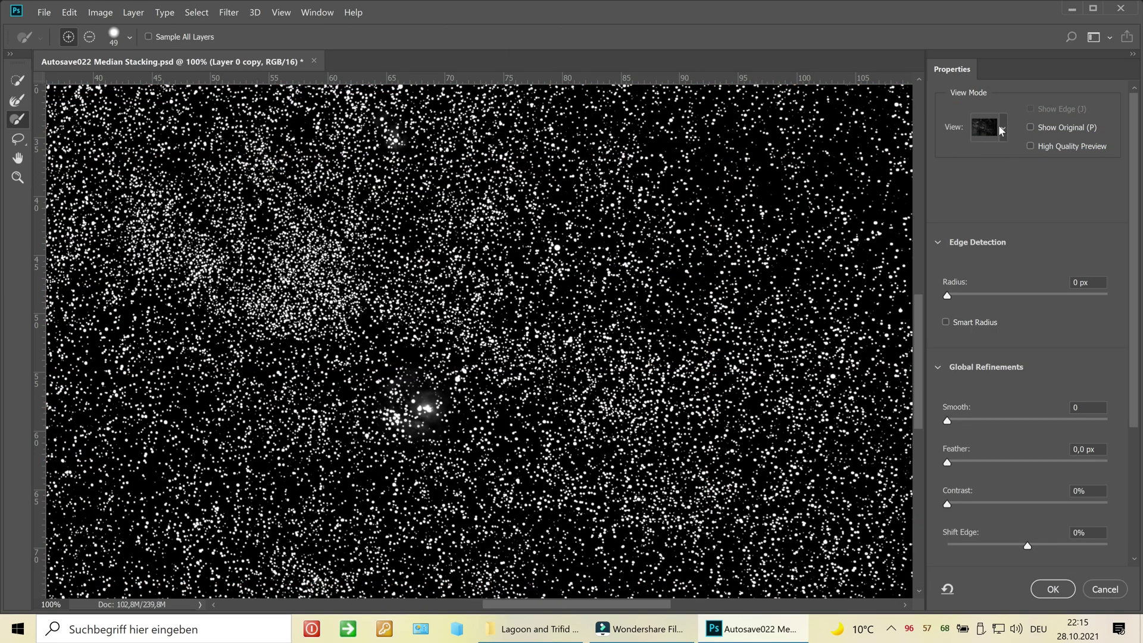
click(1004, 128)
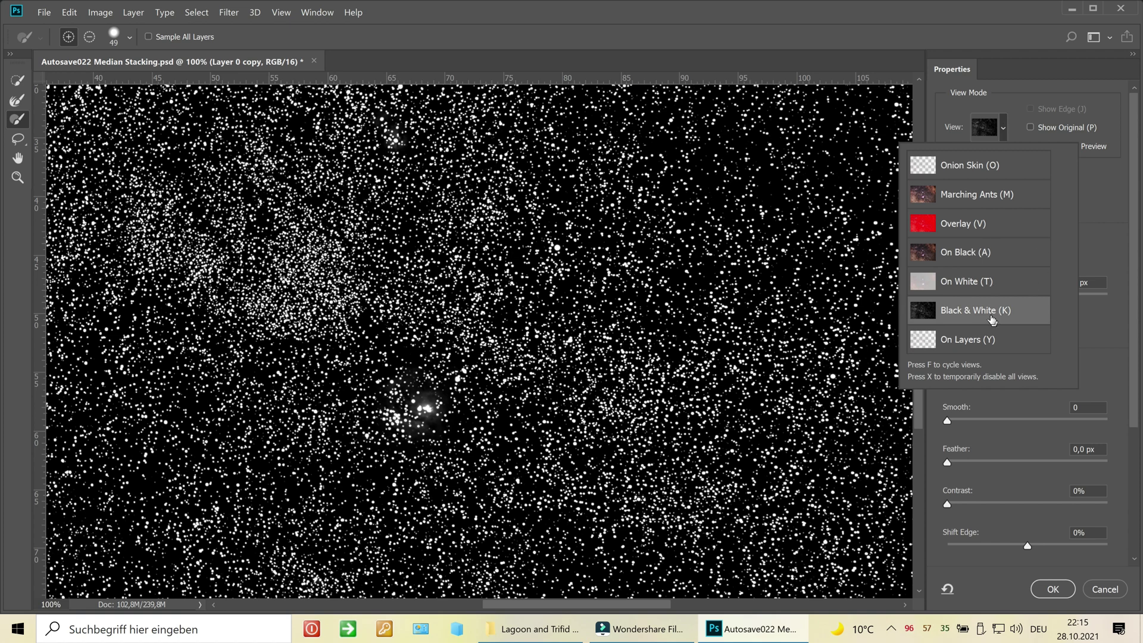
click(993, 127)
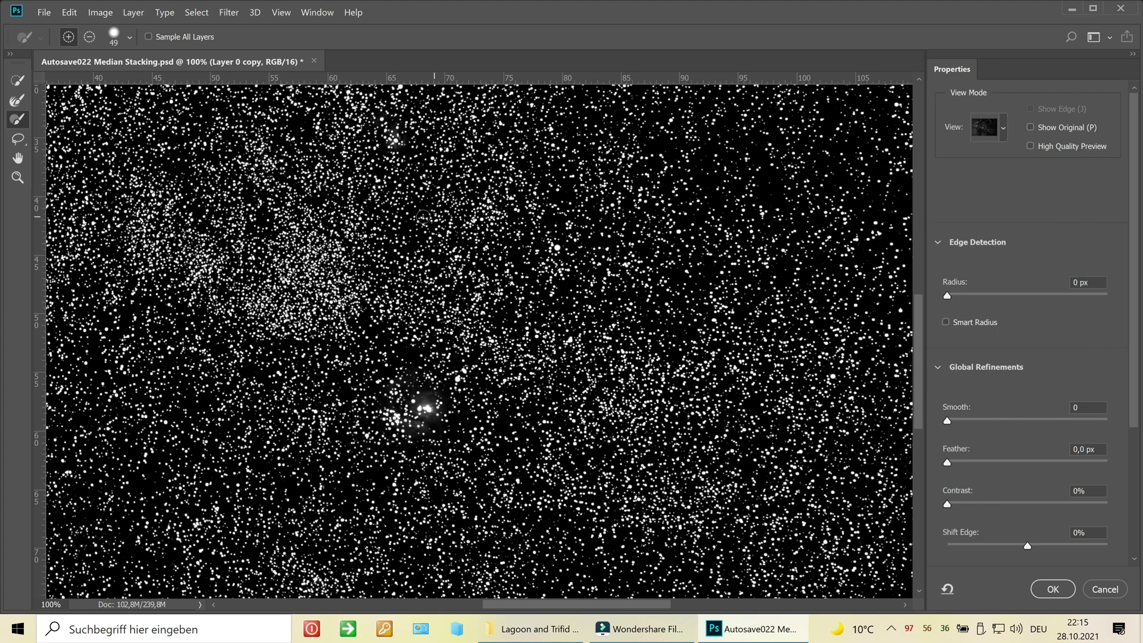
key(ctrl+minus)
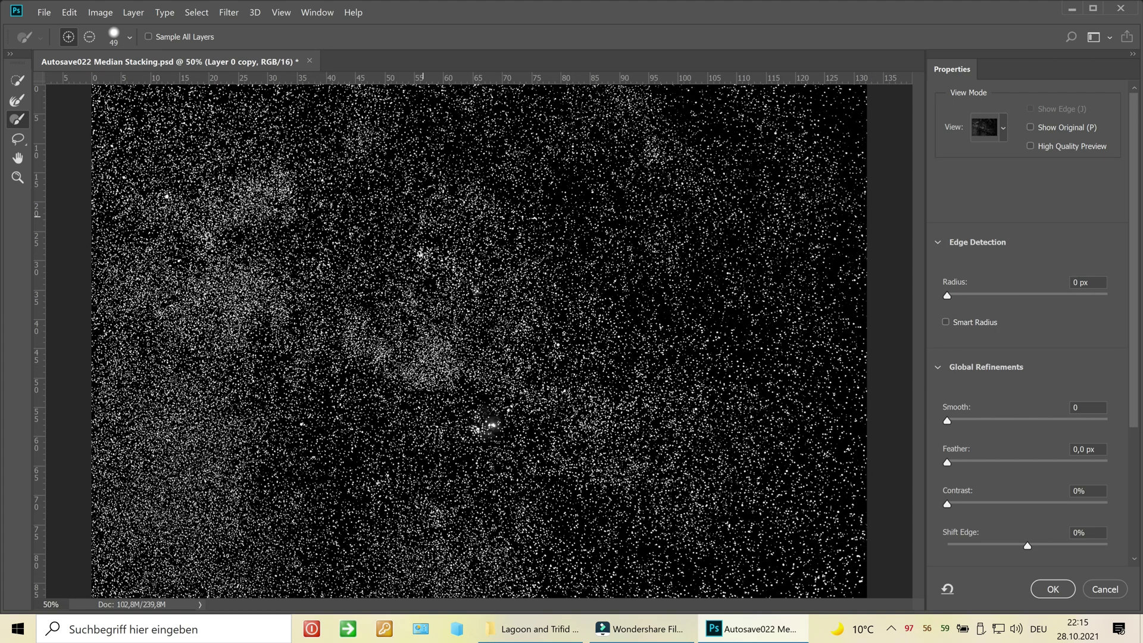
key(ctrl+minus)
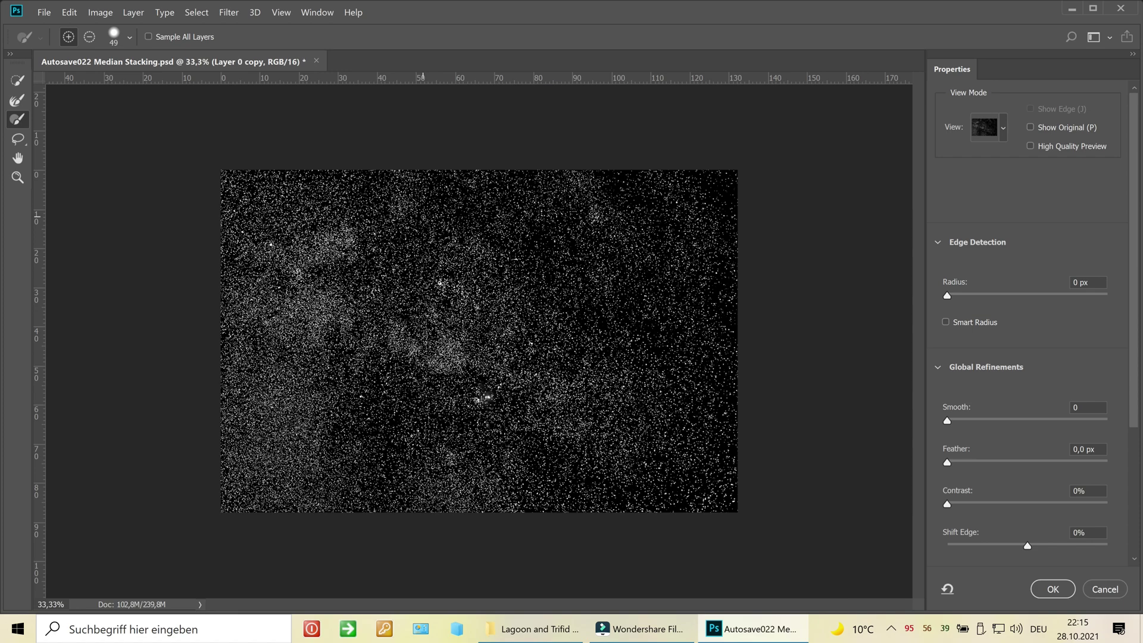
Step: Subtract the bright core of the Lagoon Nebula from the star selection with a 49 px brush
key(ctrl+plus)
key(ctrl+plus)
key(ctrl+plus)
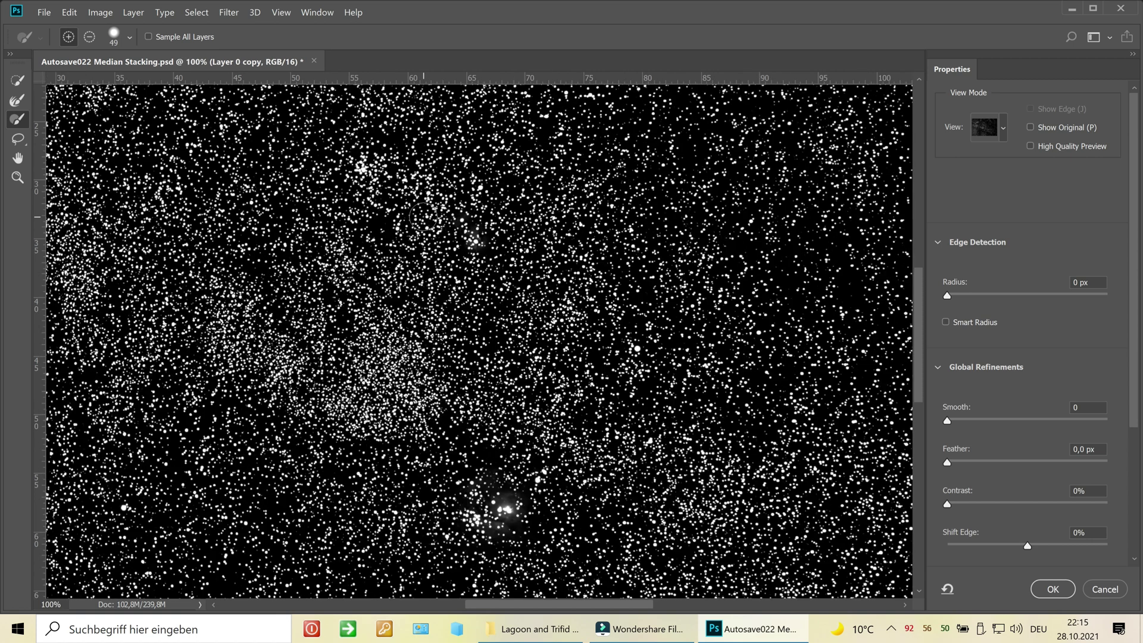
key(ctrl+plus)
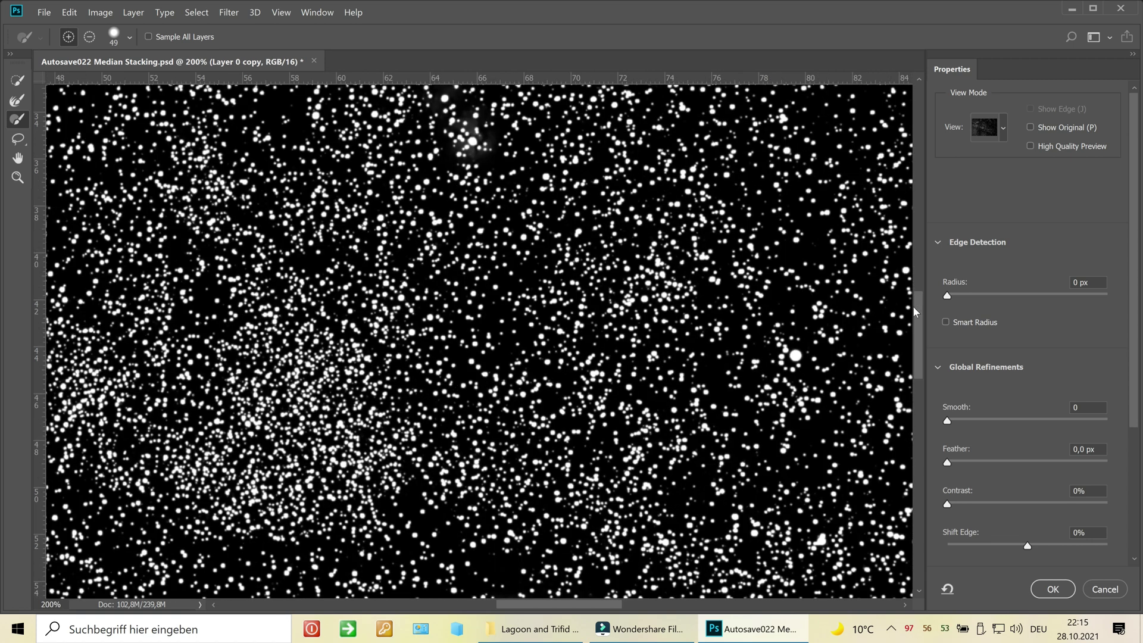
drag(922, 318, 929, 343)
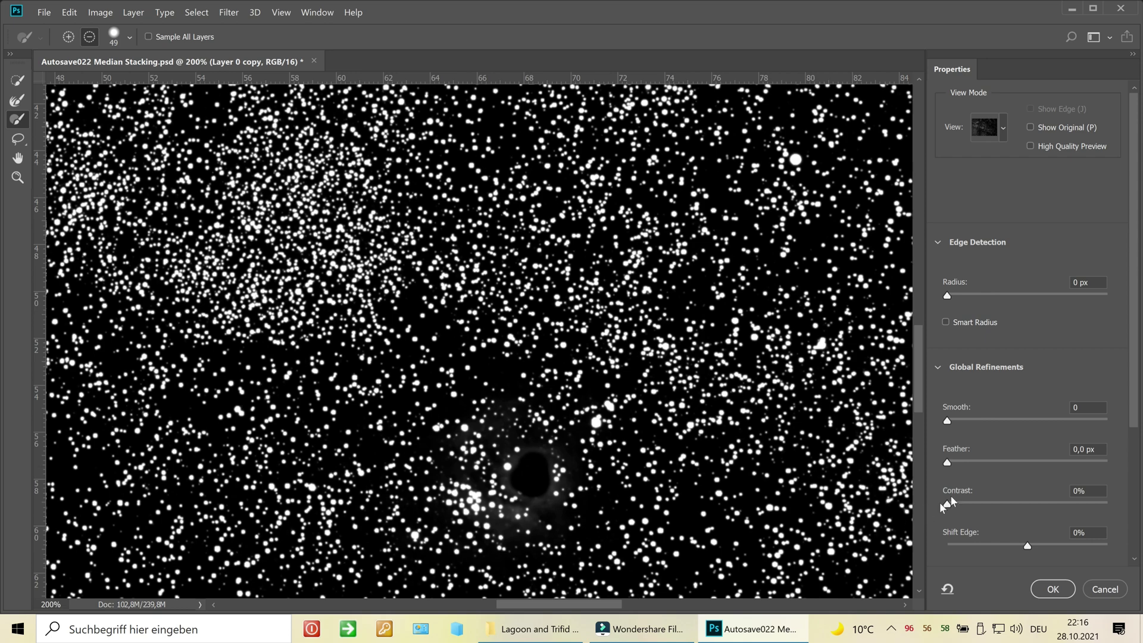
Step: Subtract the Trifid Nebula's bright center from the star selection with a 24 px brush
drag(921, 378, 943, 298)
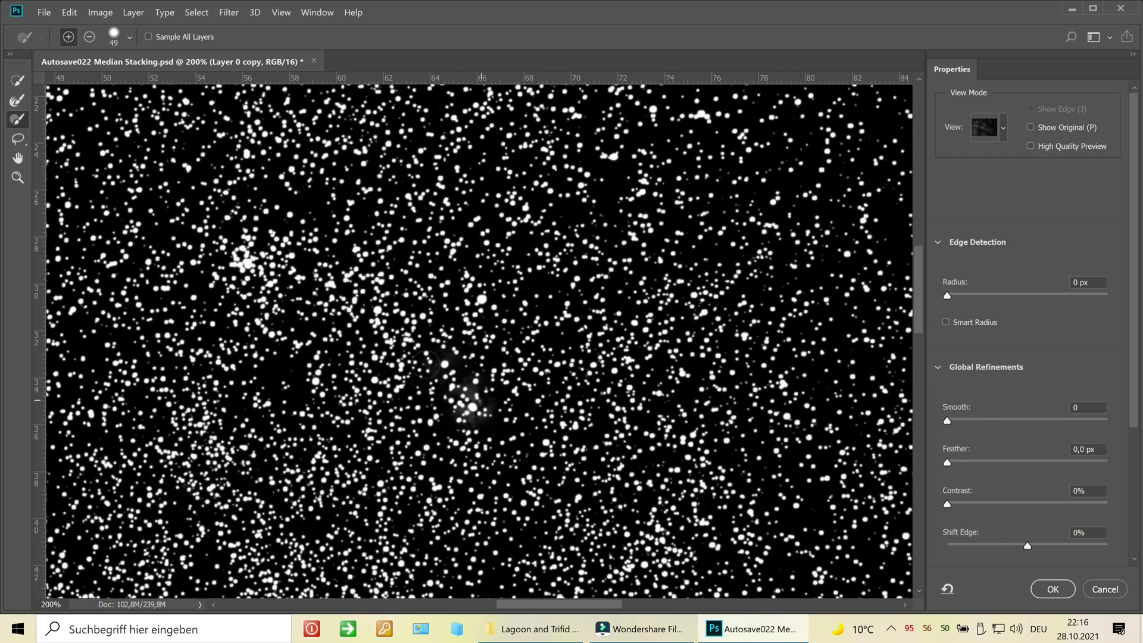
click(130, 37)
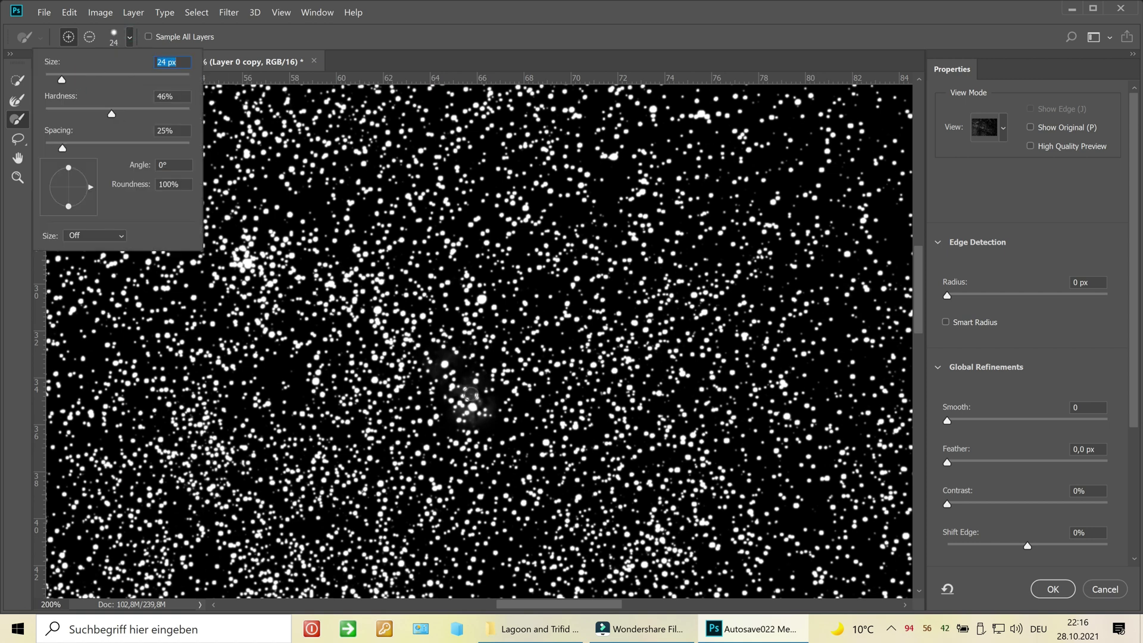
key(Escape)
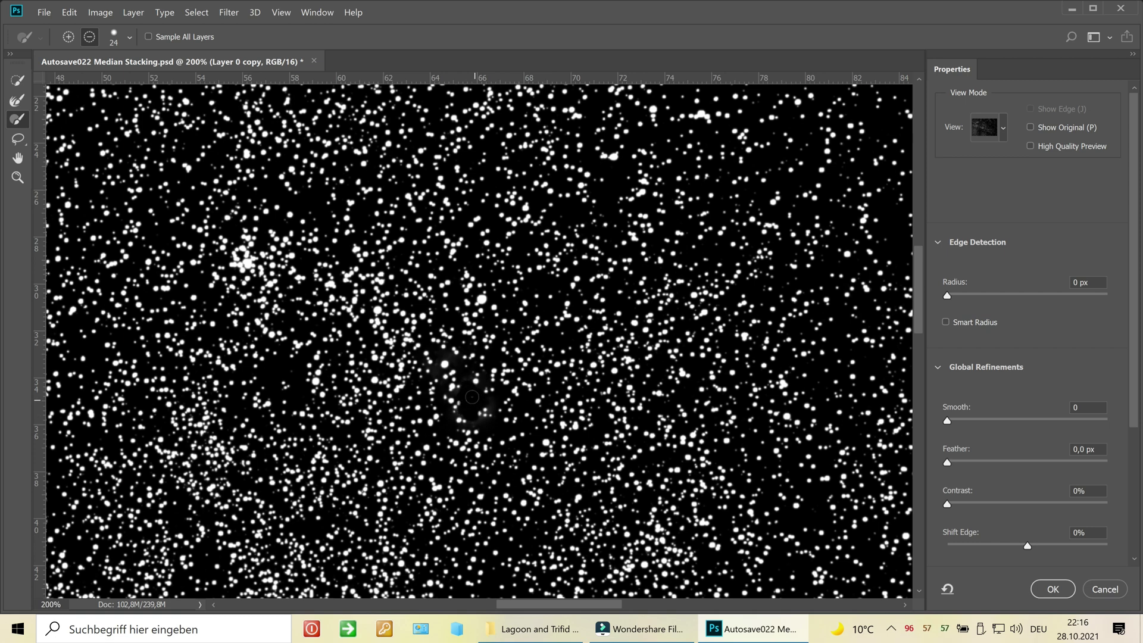
Step: Preview the refined star selection as Marching Ants, inspect it around both nebulae, and accept the Select and Mask refinement
key(ctrl+minus)
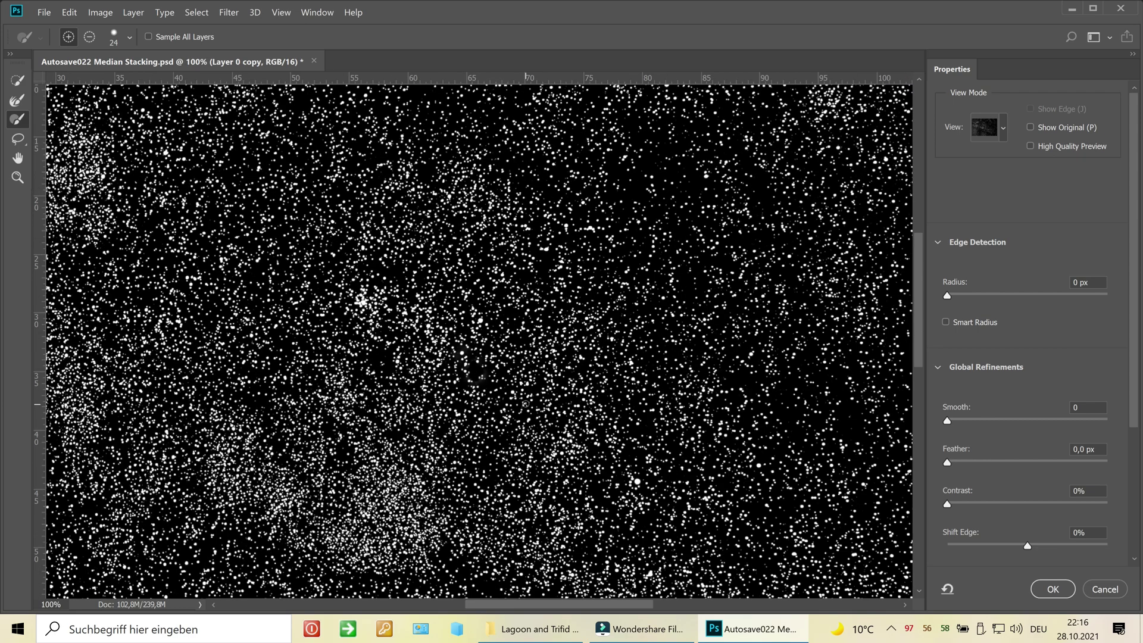
key(ctrl+minus)
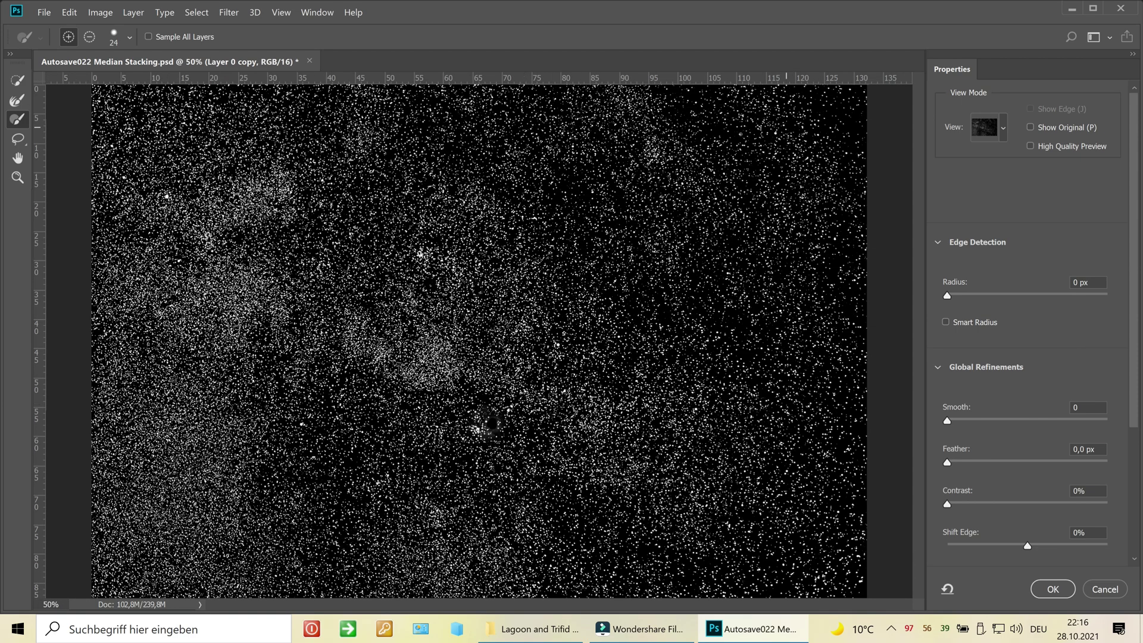
click(1003, 128)
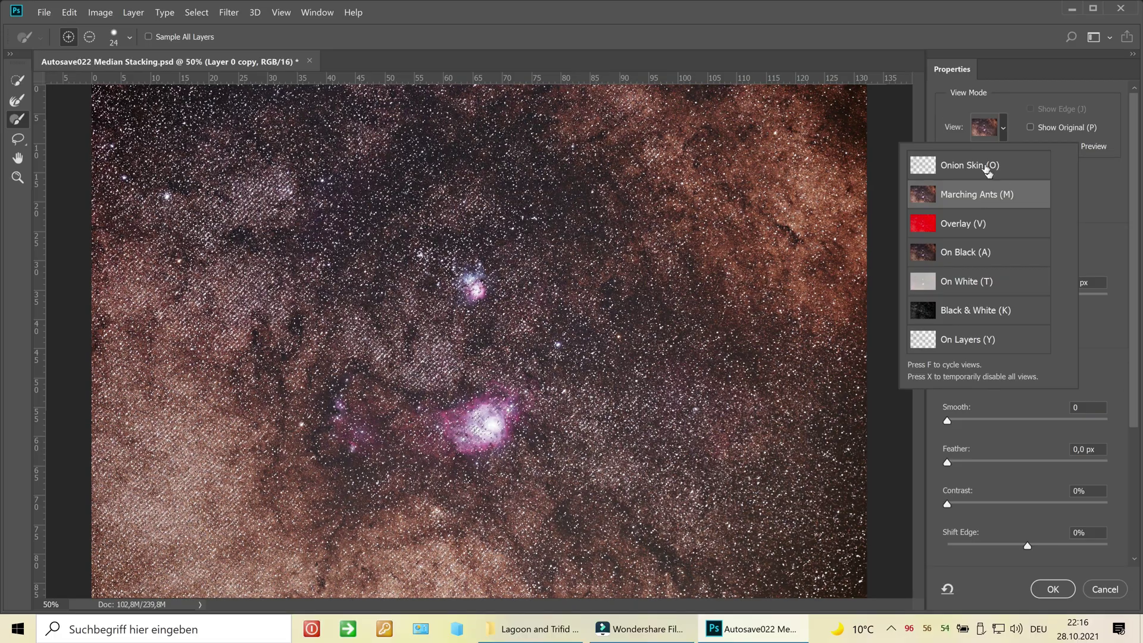
click(899, 136)
key(ctrl+1)
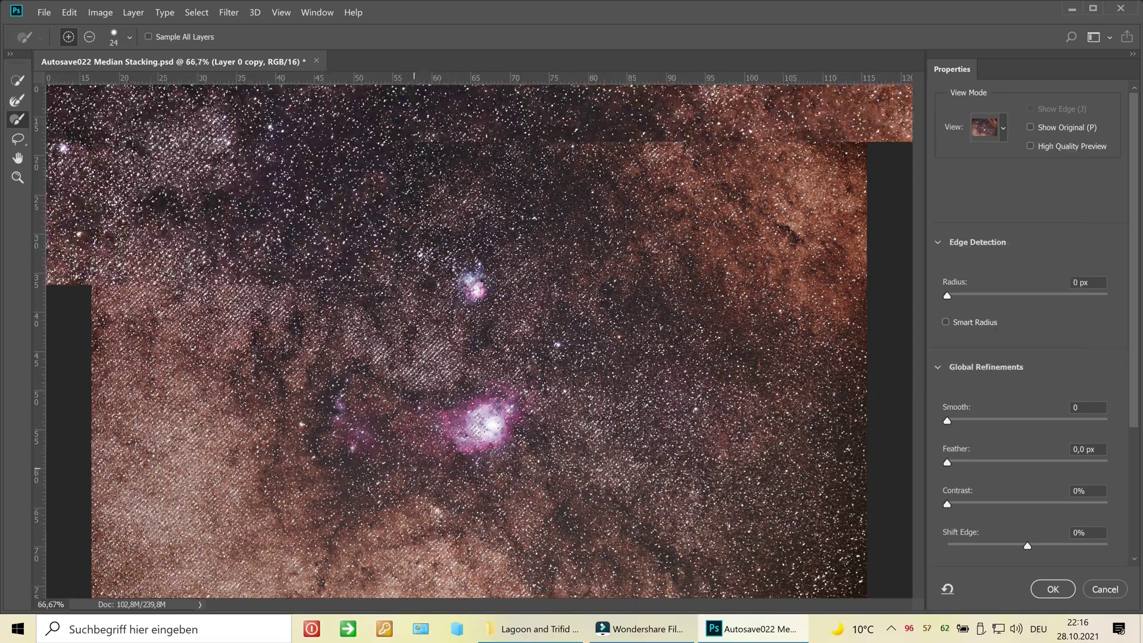
key(ctrl+plus)
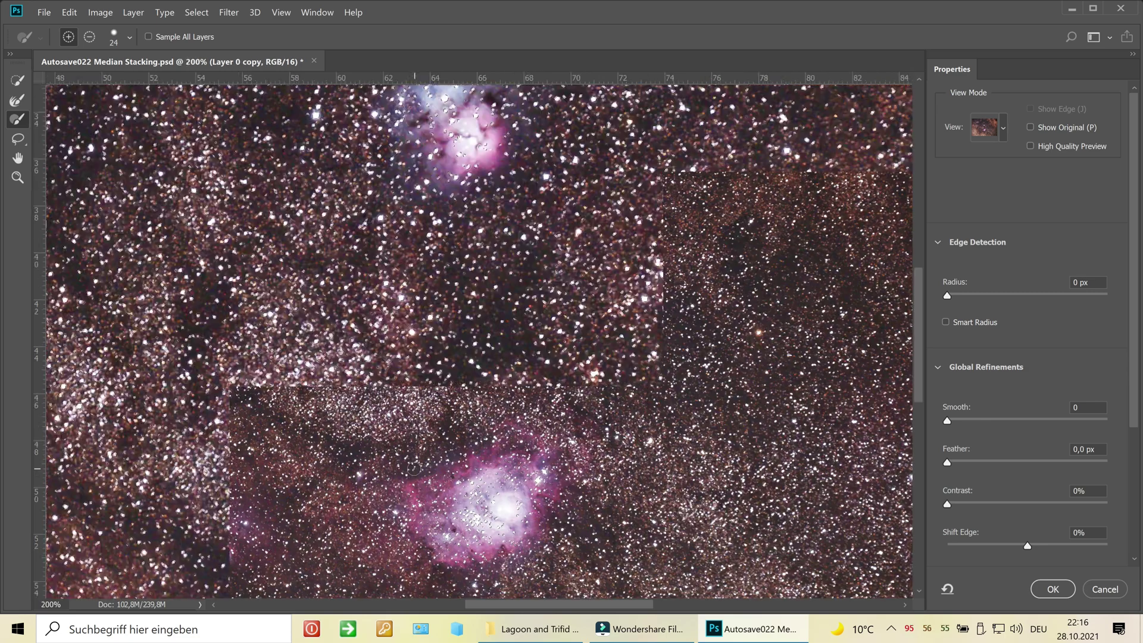
drag(920, 321, 938, 296)
key(ctrl+minus)
key(ctrl+minus)
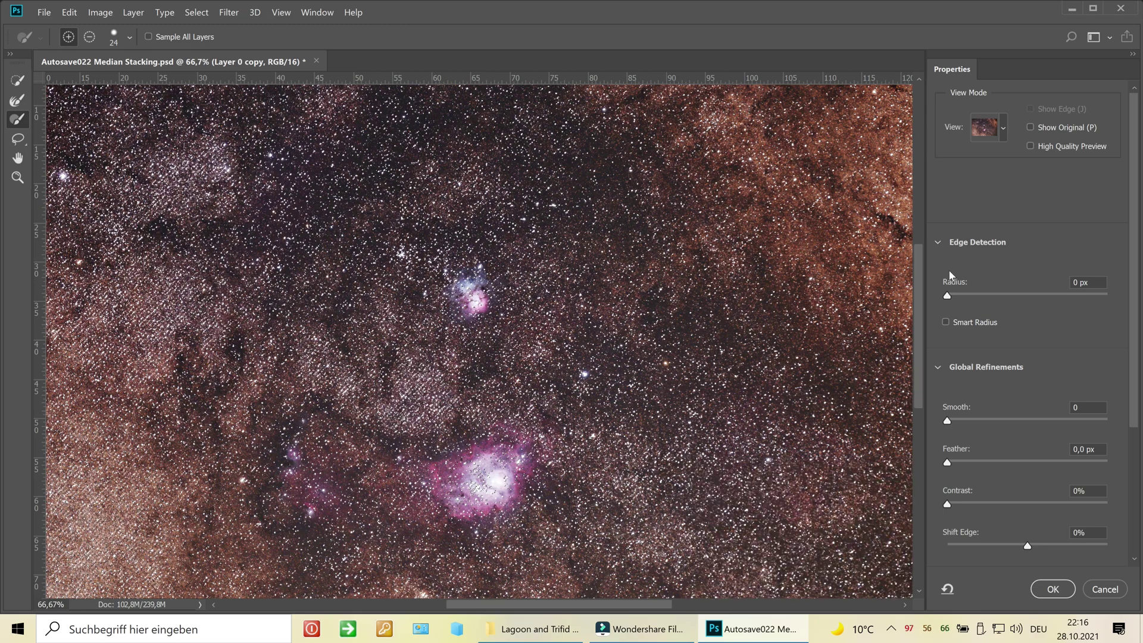
key(ctrl+minus)
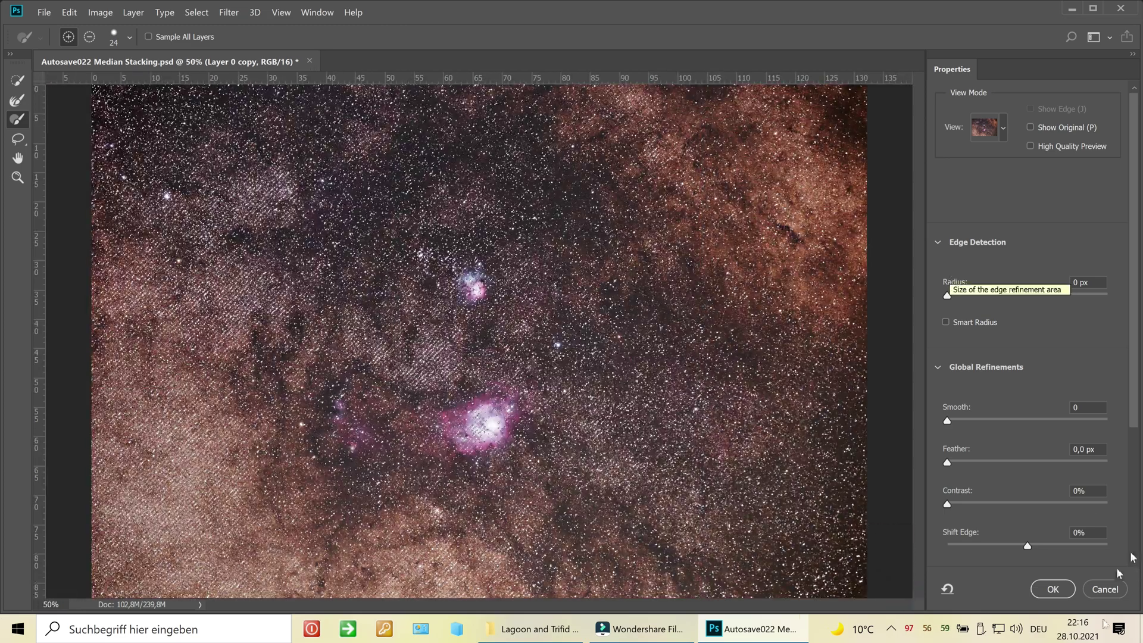
click(1060, 590)
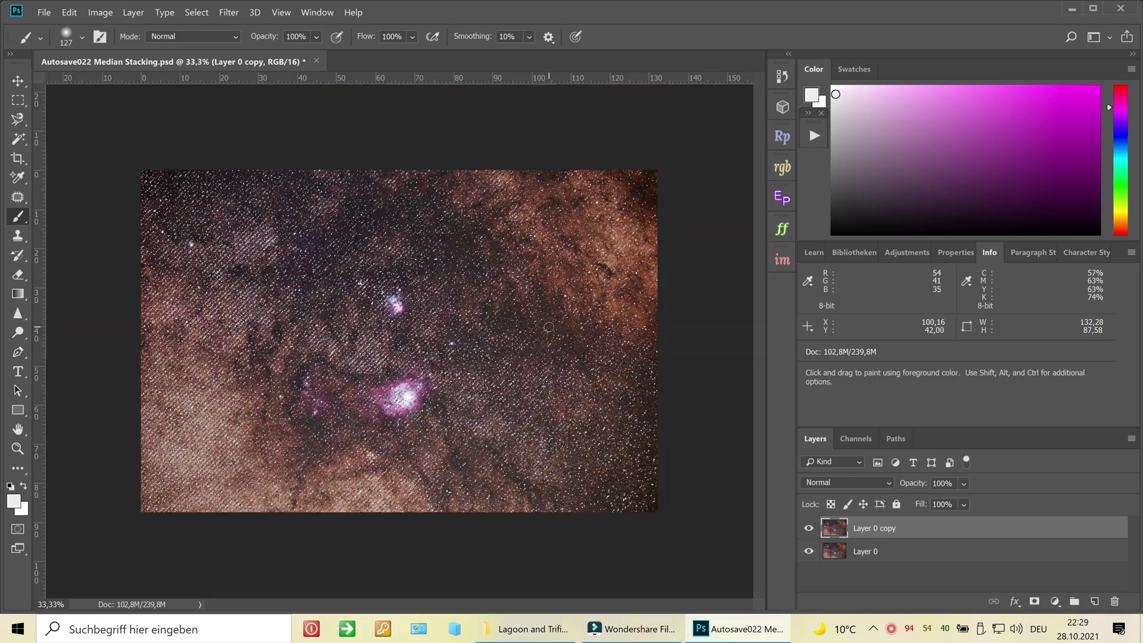
Step: Expand the star selection by 2 pixels
scroll(548, 326, up, 2)
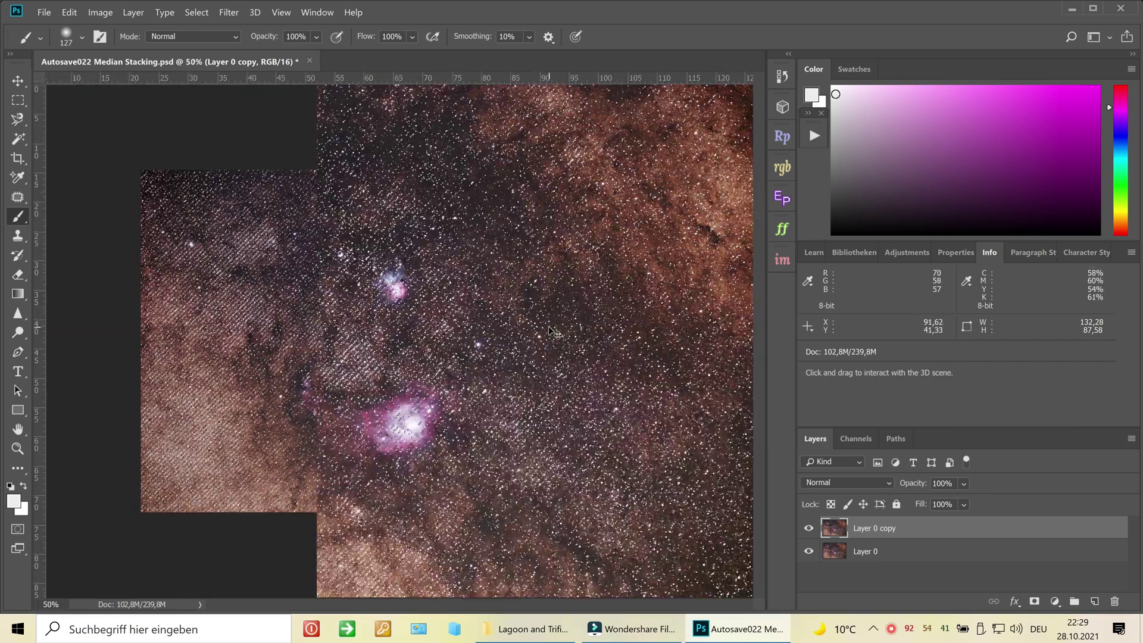
scroll(549, 328, up, 4)
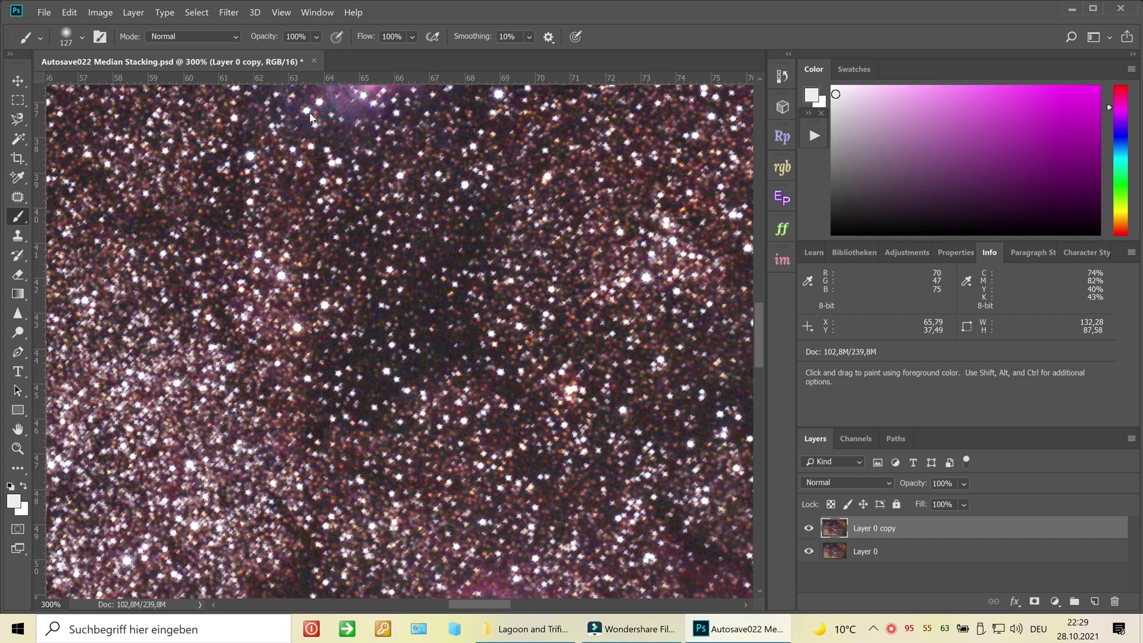
click(194, 14)
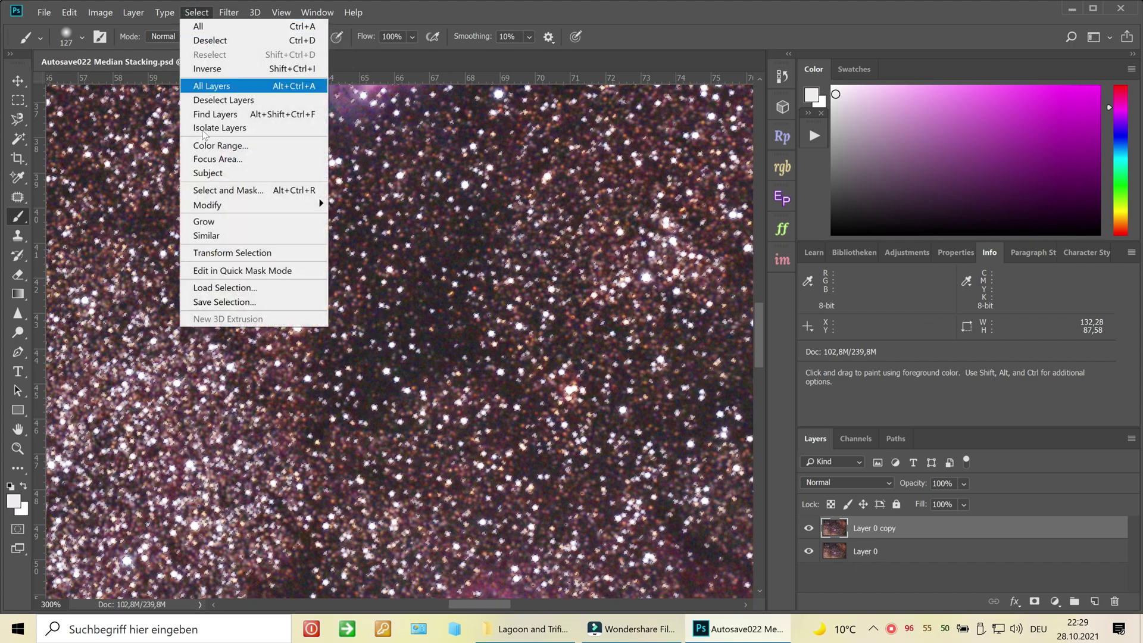
mouse_move(248, 212)
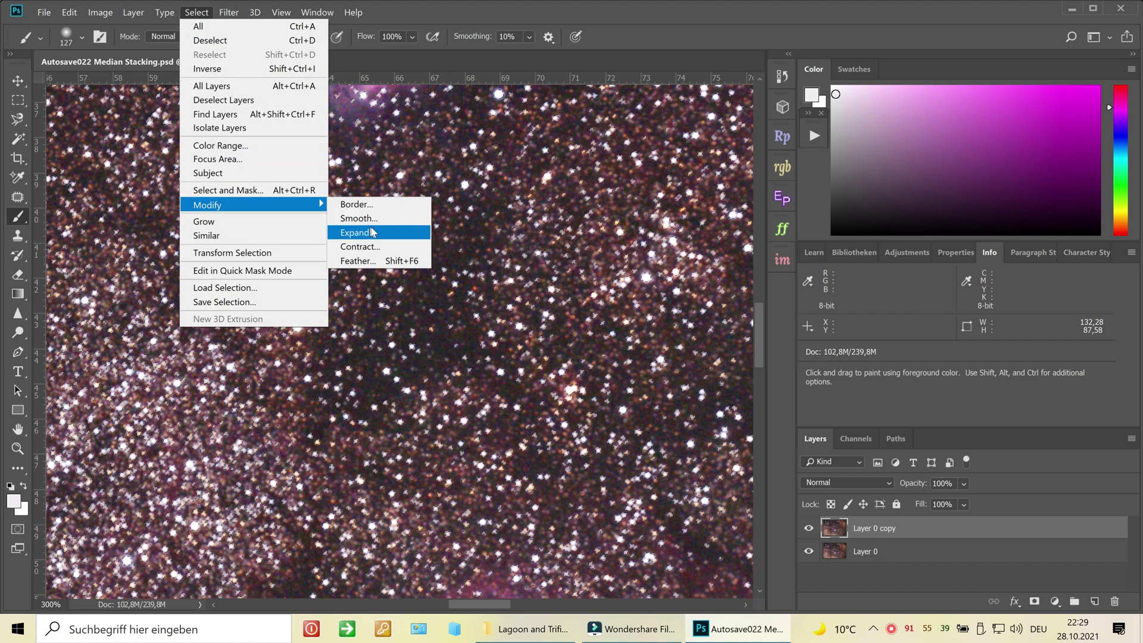
click(366, 232)
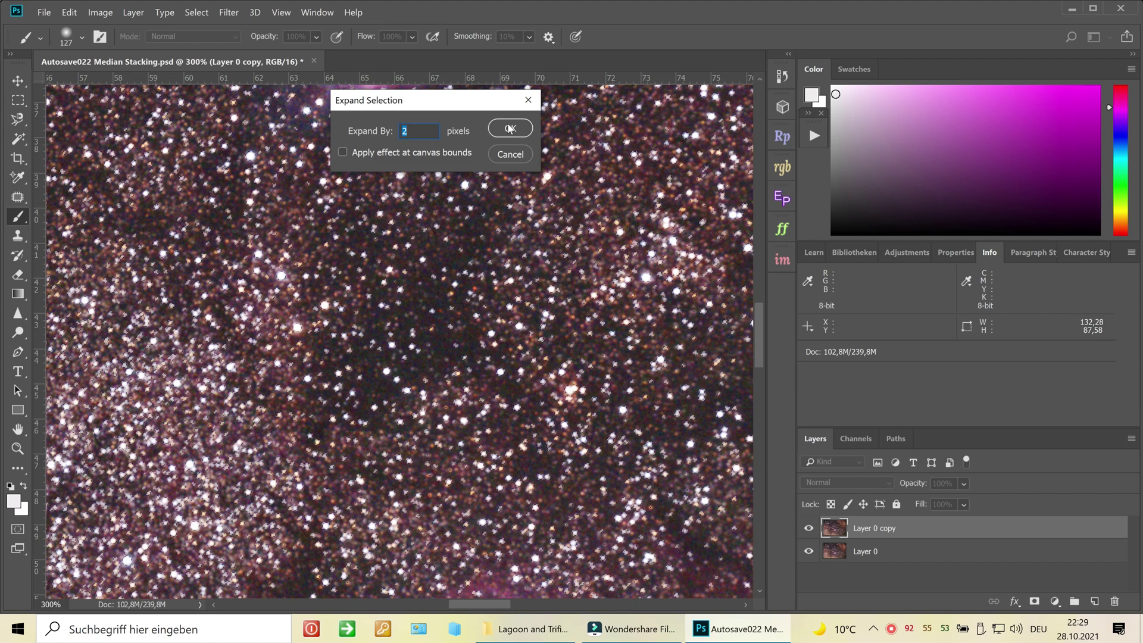
click(509, 129)
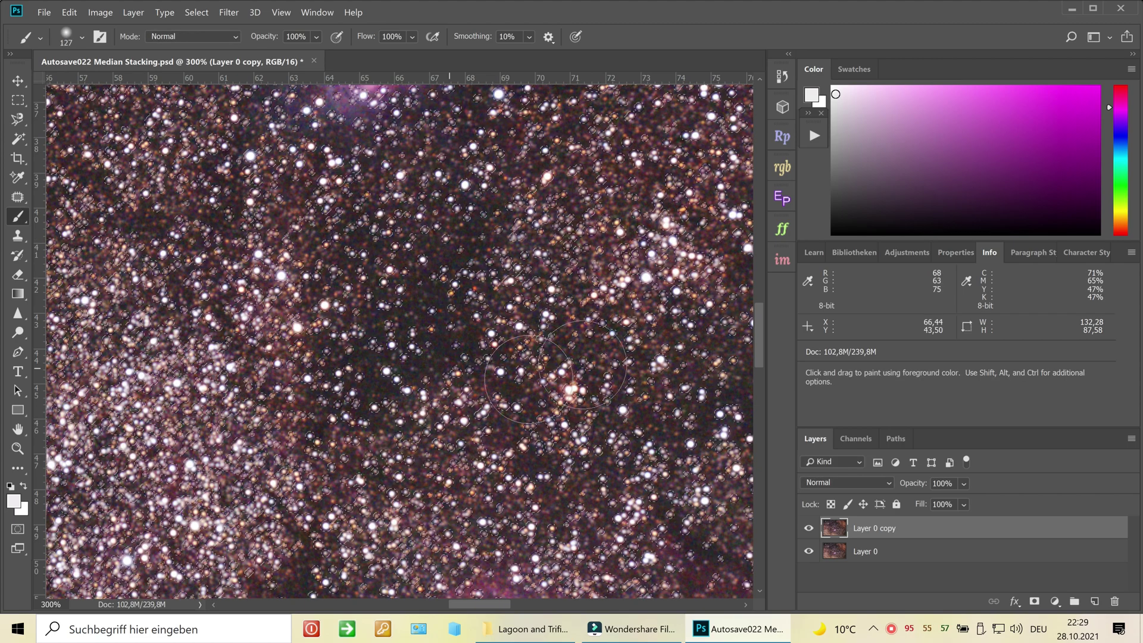
Step: Feather the expanded star selection with a radius of 2 pixels
click(196, 12)
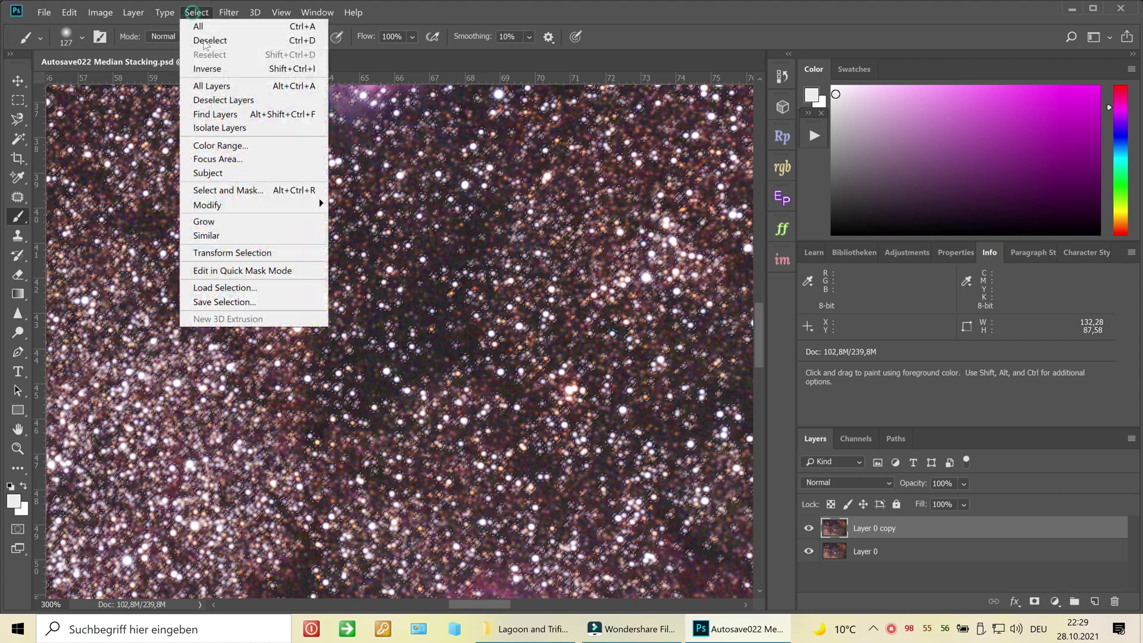
mouse_move(250, 207)
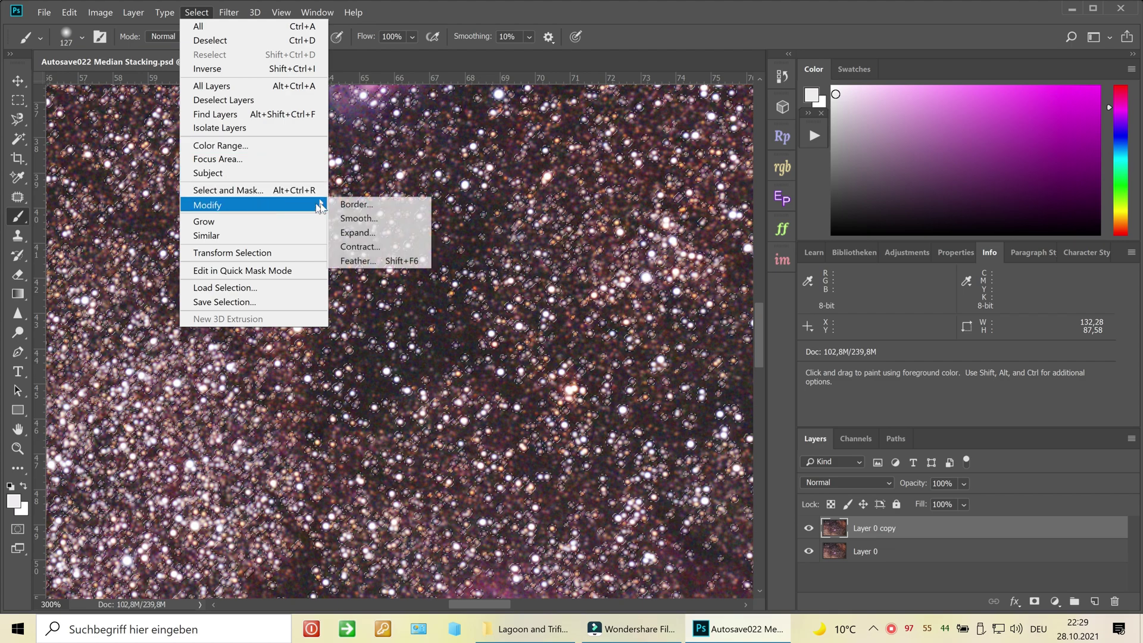
click(373, 260)
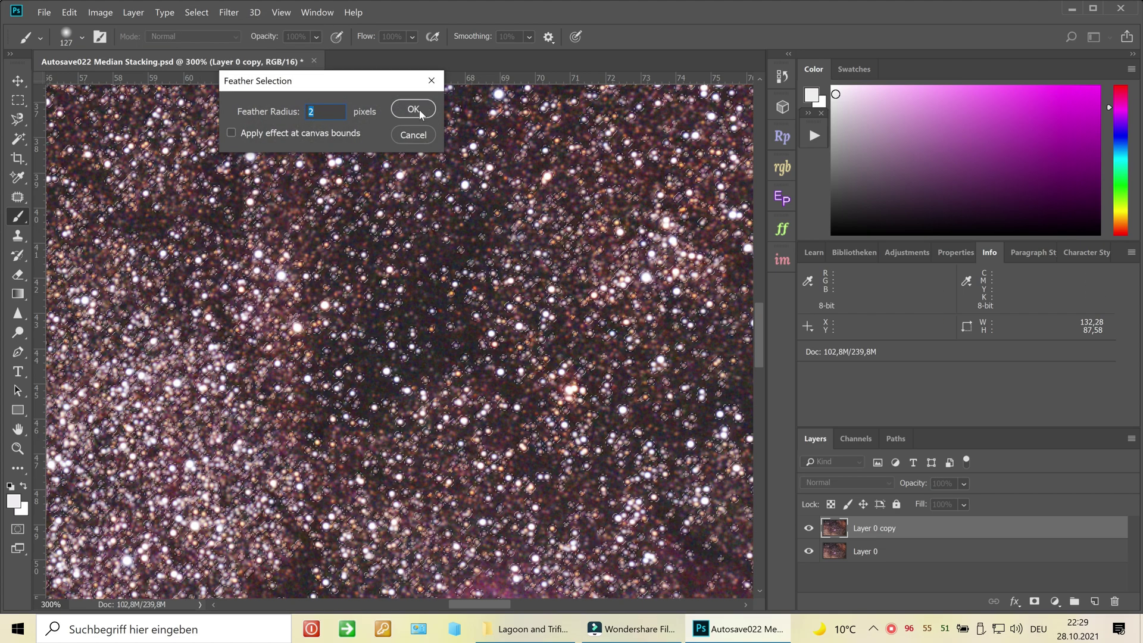
click(413, 109)
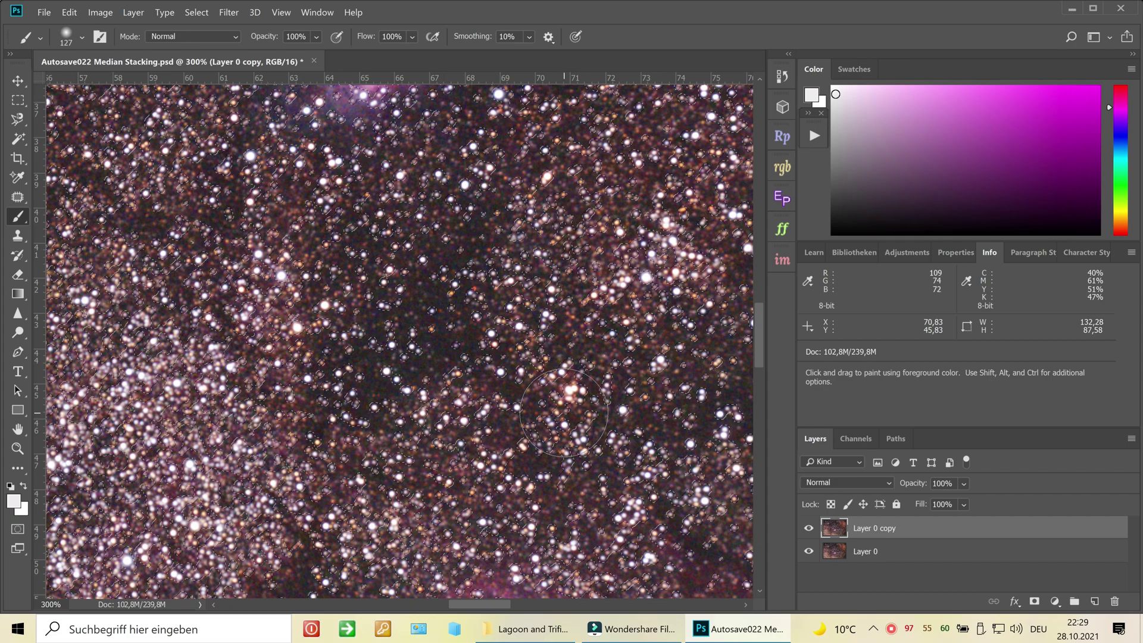
key(ctrl+minus)
key(ctrl+minus)
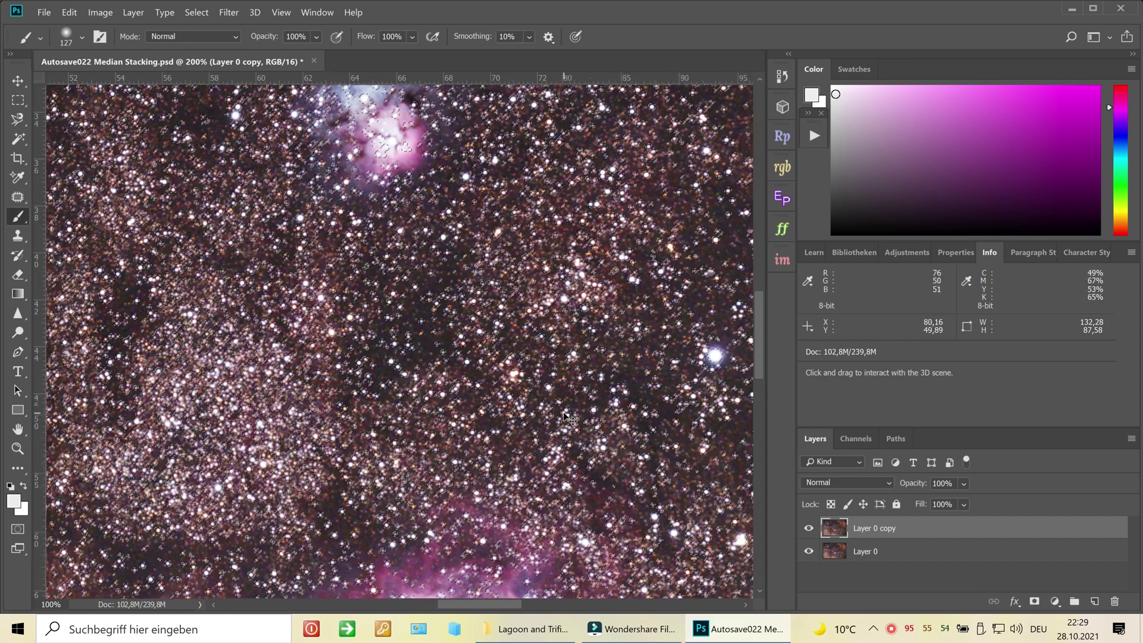
key(ctrl+minus)
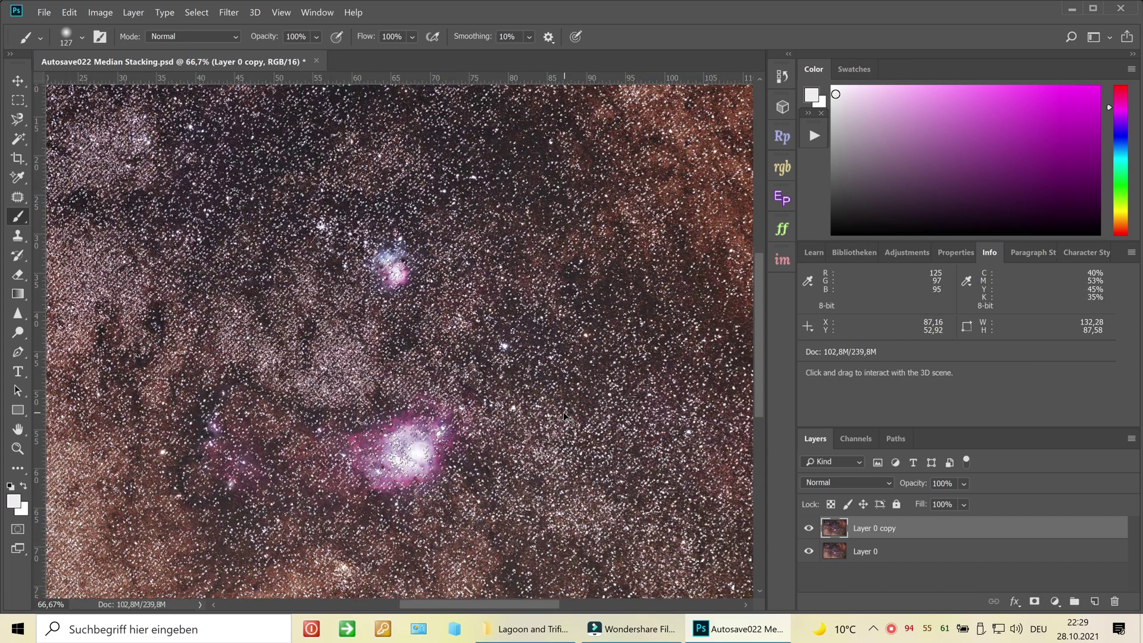
key(ctrl+minus)
key(ctrl+minus)
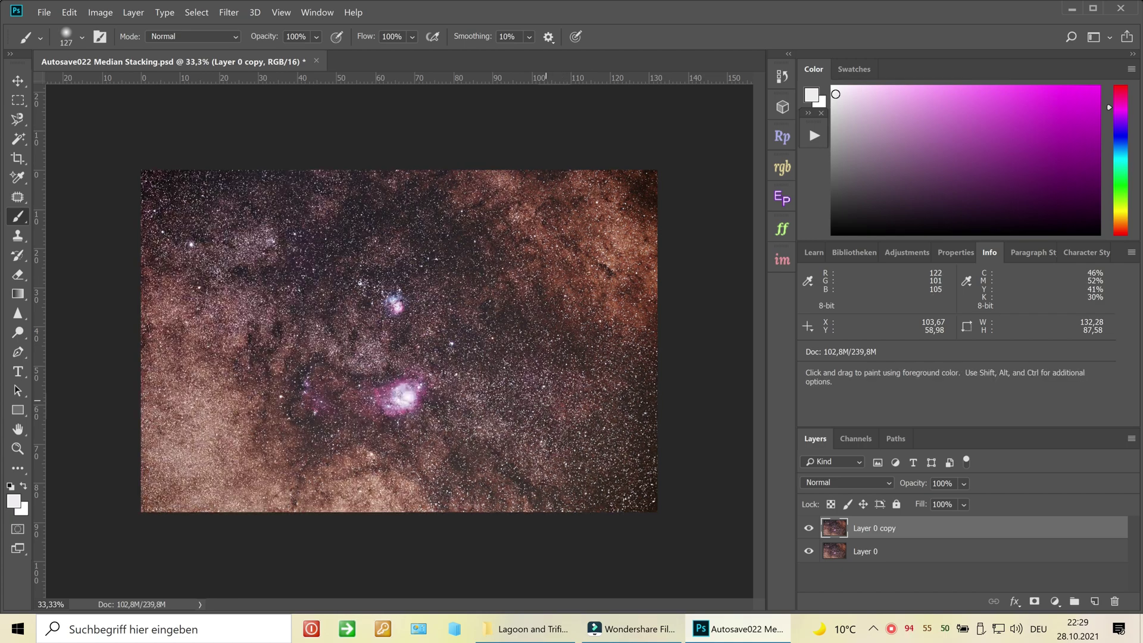
click(238, 15)
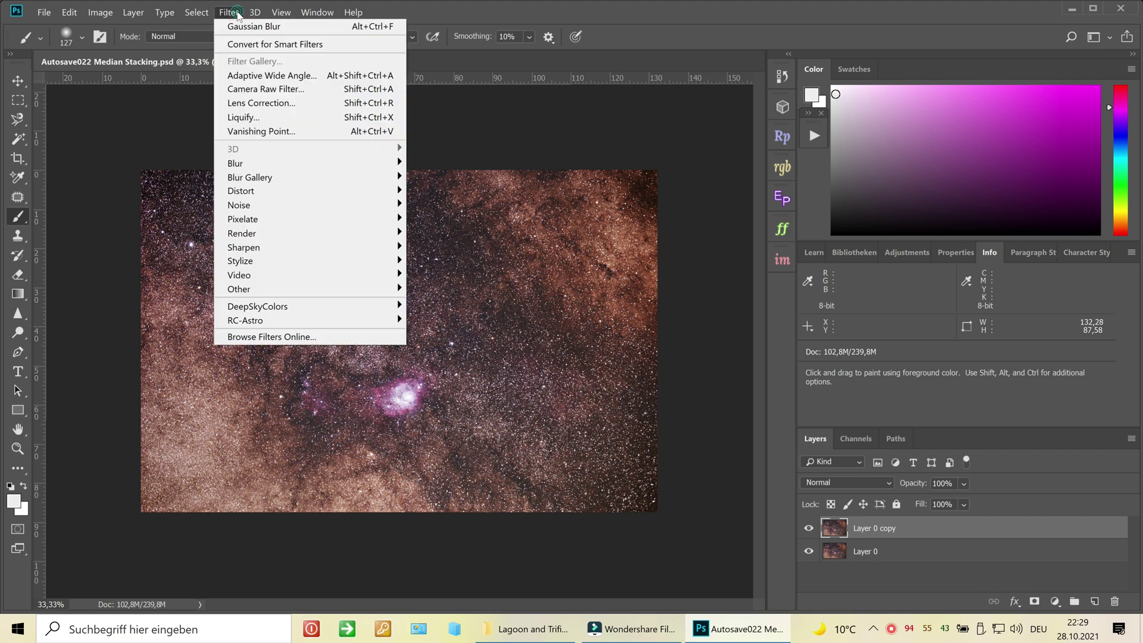
mouse_move(398, 288)
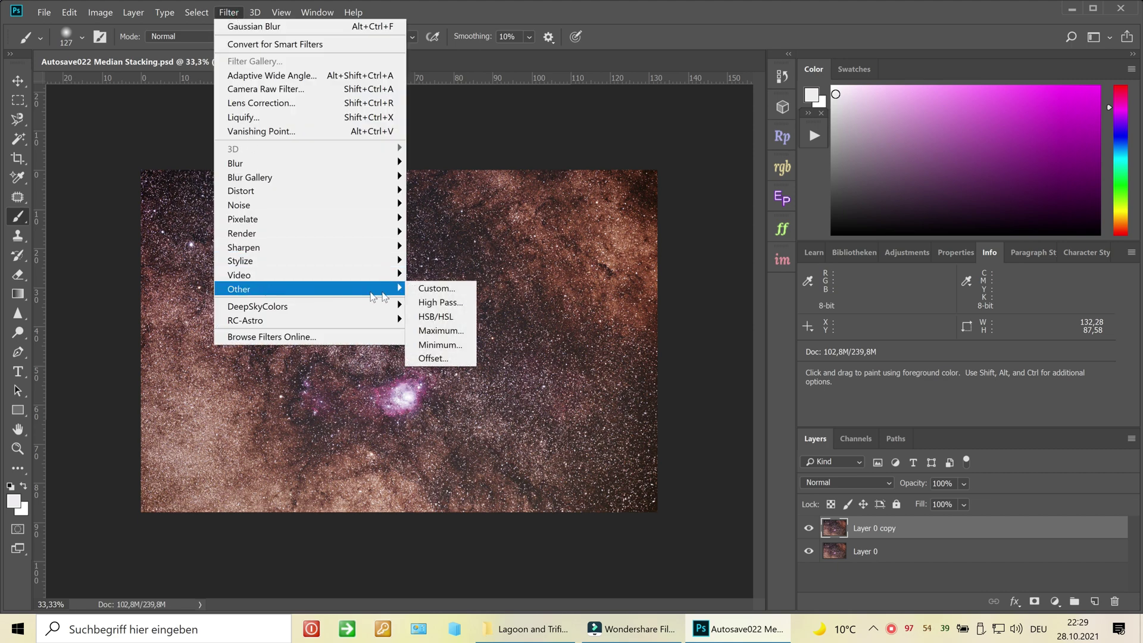
click(451, 344)
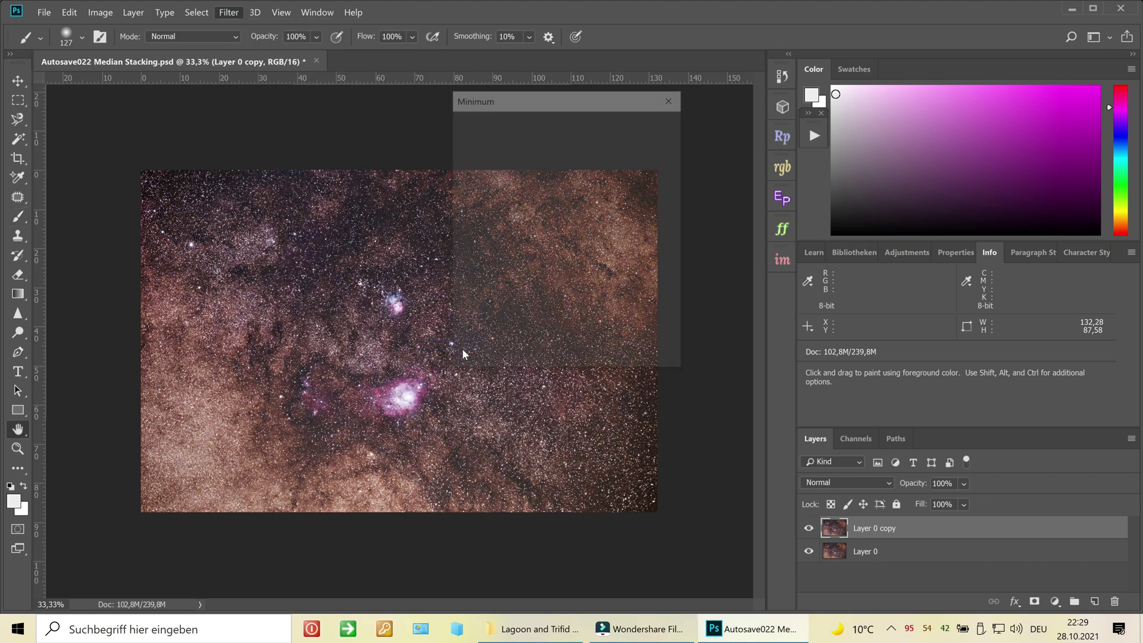
drag(579, 99, 854, 162)
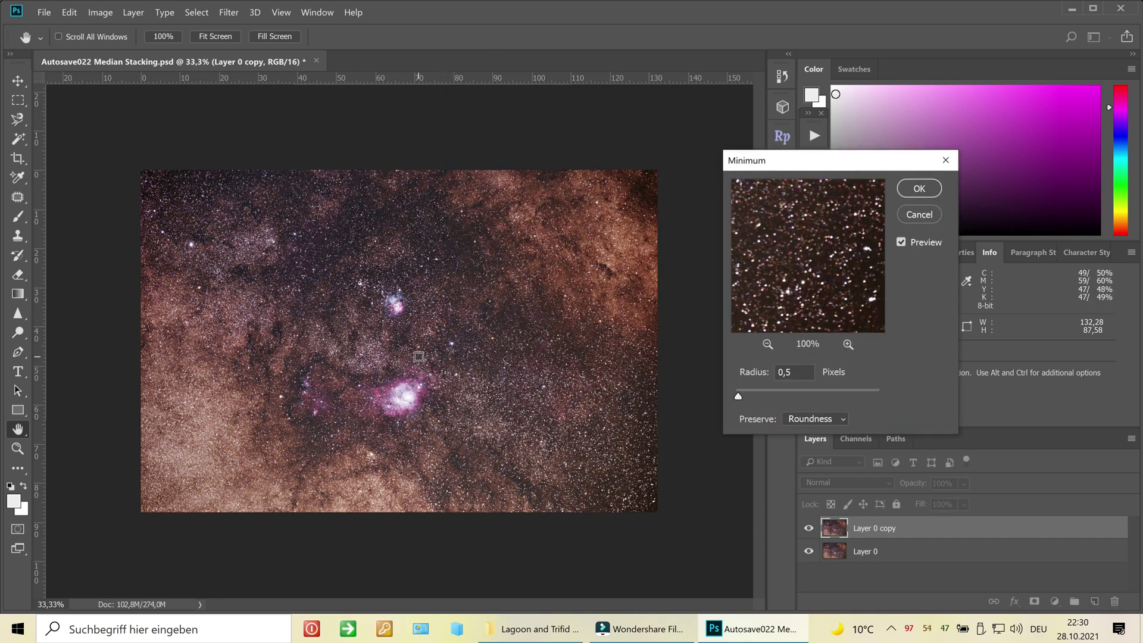
click(848, 344)
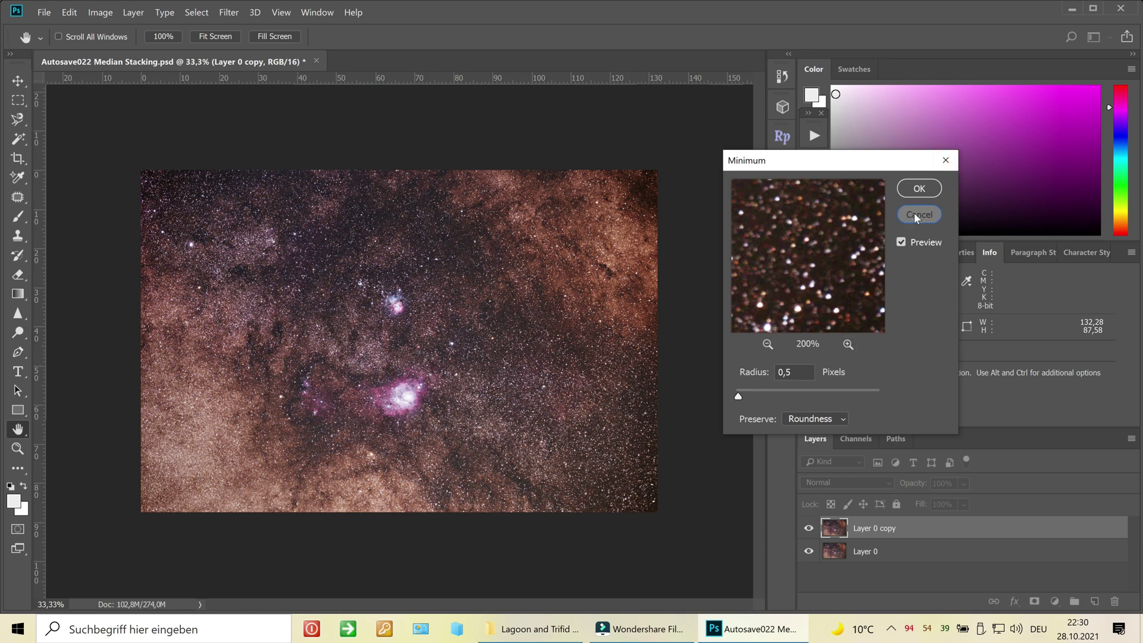
click(920, 215)
Step: Open the Minimum filter for the selected stars and compare its 0.5-pixel, Roundness-preserving effect with the preview off and on
key(ctrl+plus)
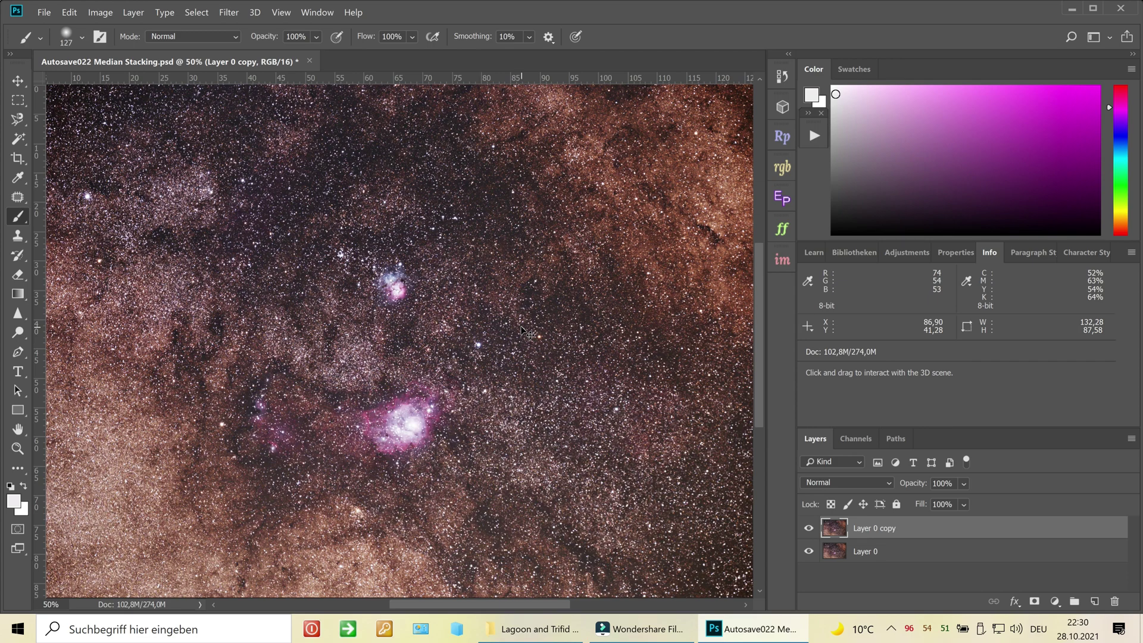
key(ctrl+plus)
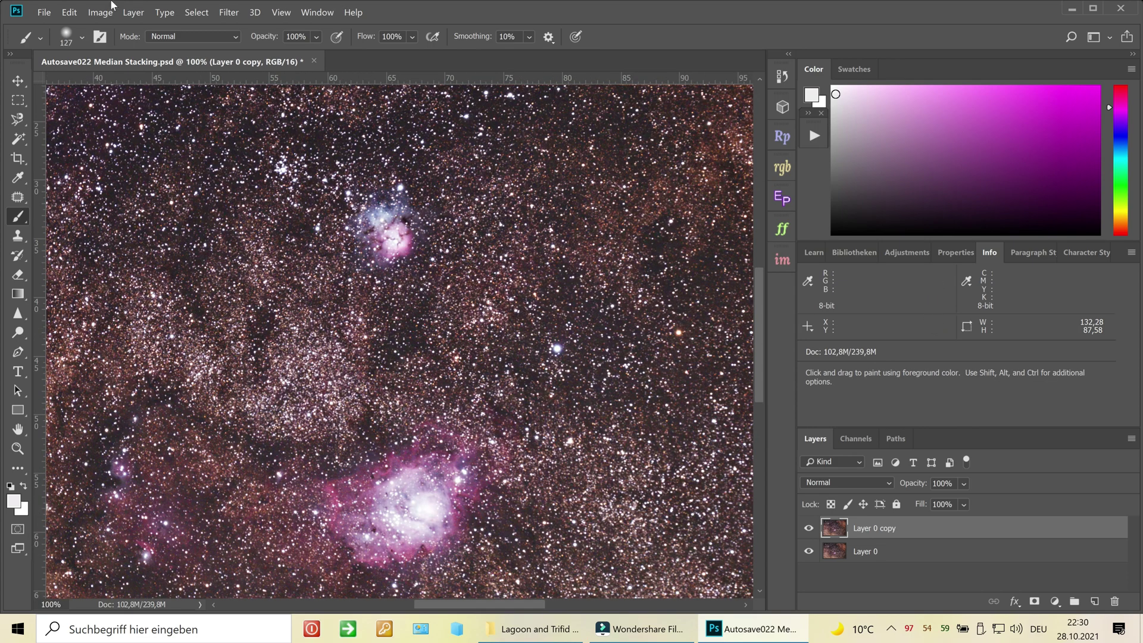
click(229, 12)
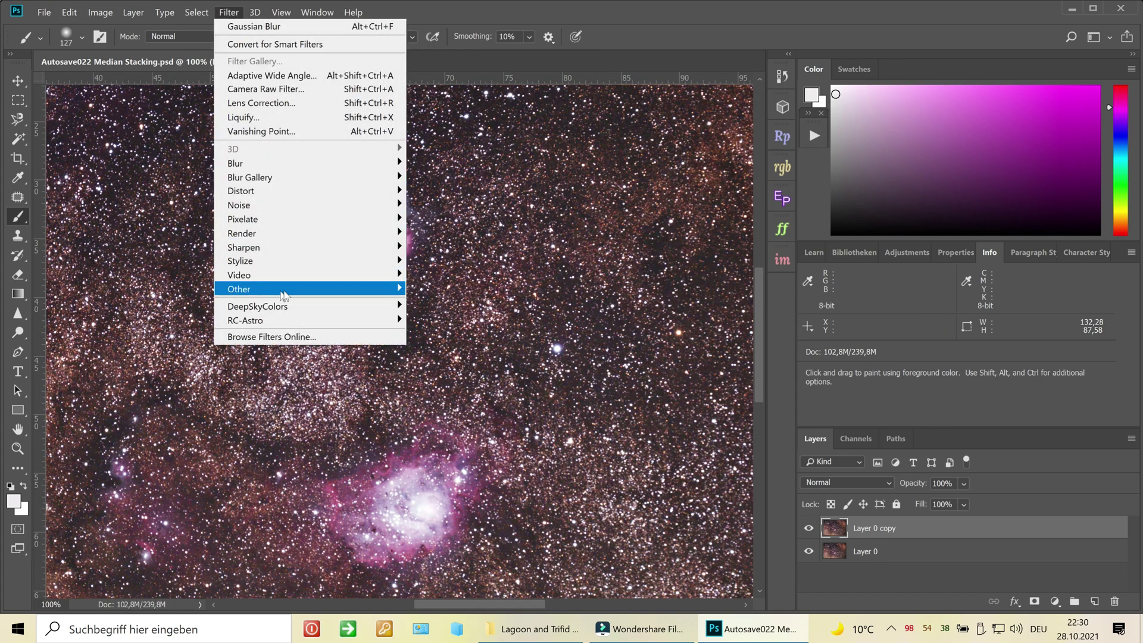
mouse_move(398, 286)
click(439, 345)
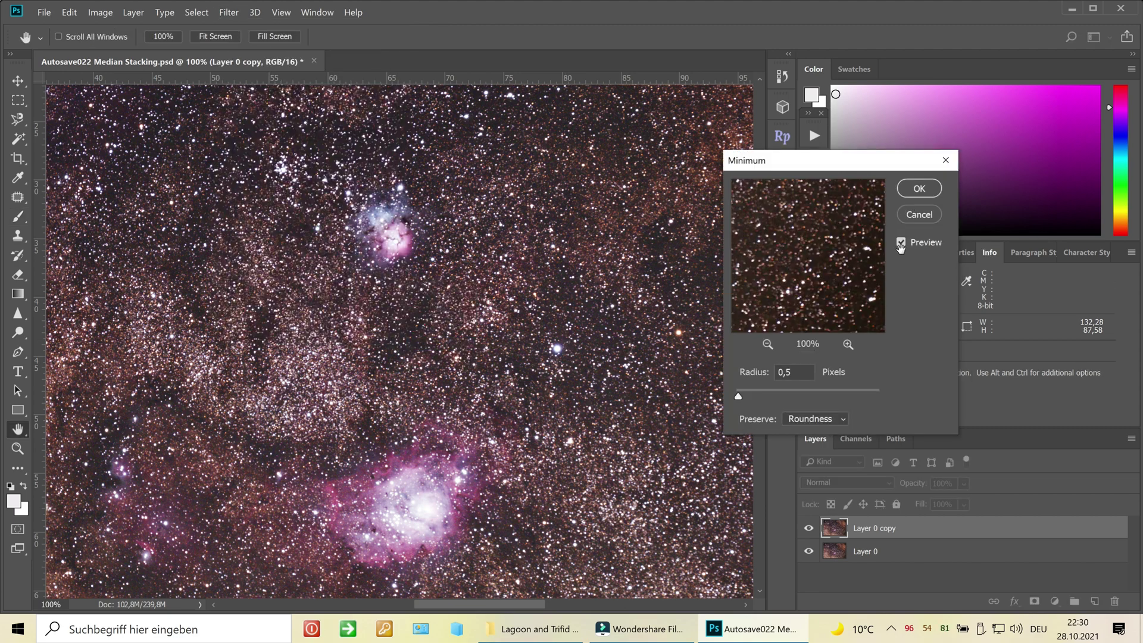
click(902, 243)
click(901, 242)
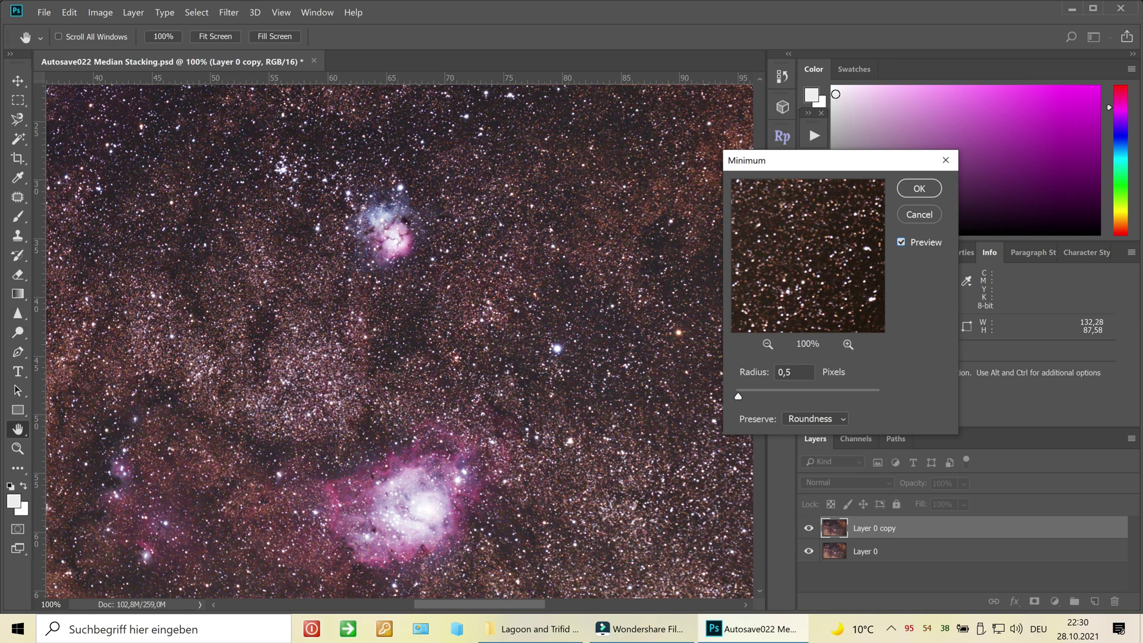
Step: Try a Minimum radius of 1 pixel and compare the stars with the preview off and on
click(754, 374)
text(1)
click(902, 242)
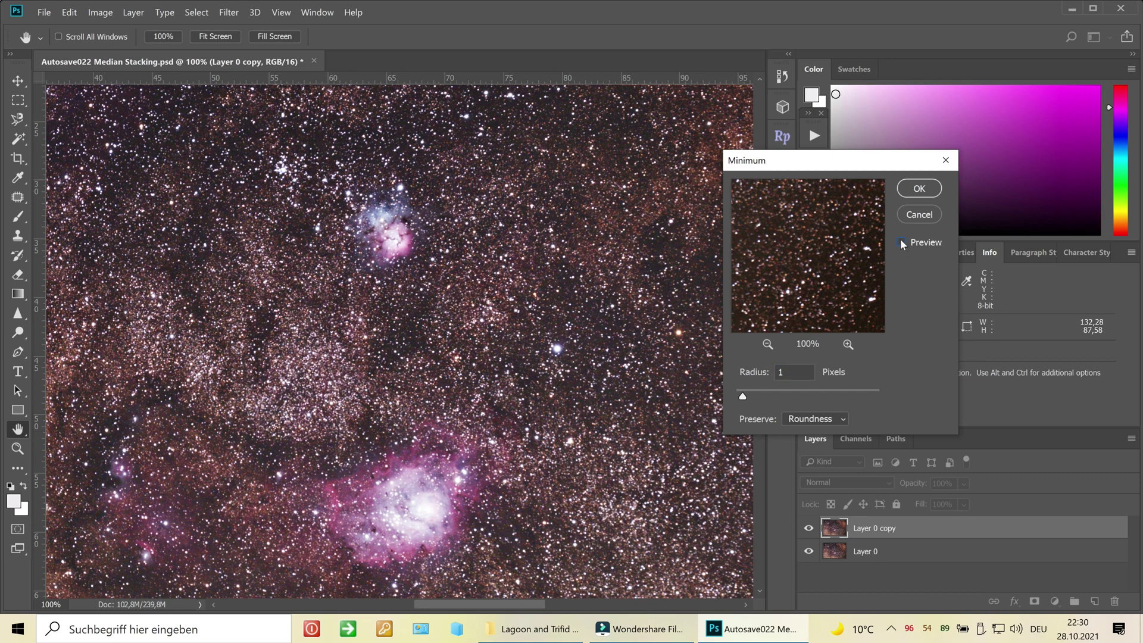
click(902, 243)
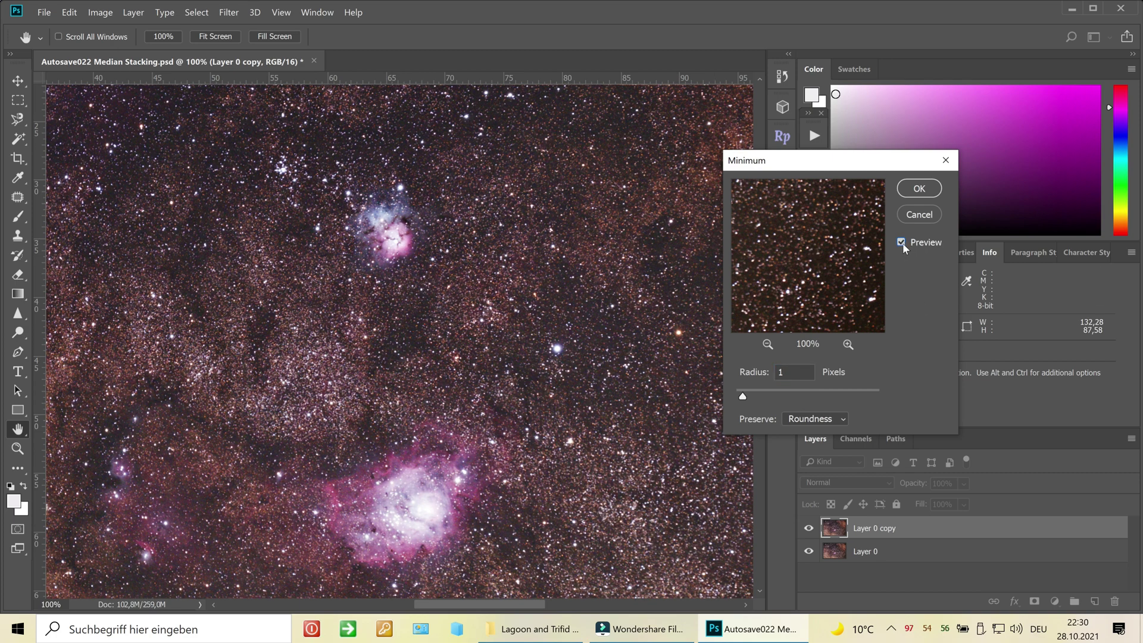
click(901, 242)
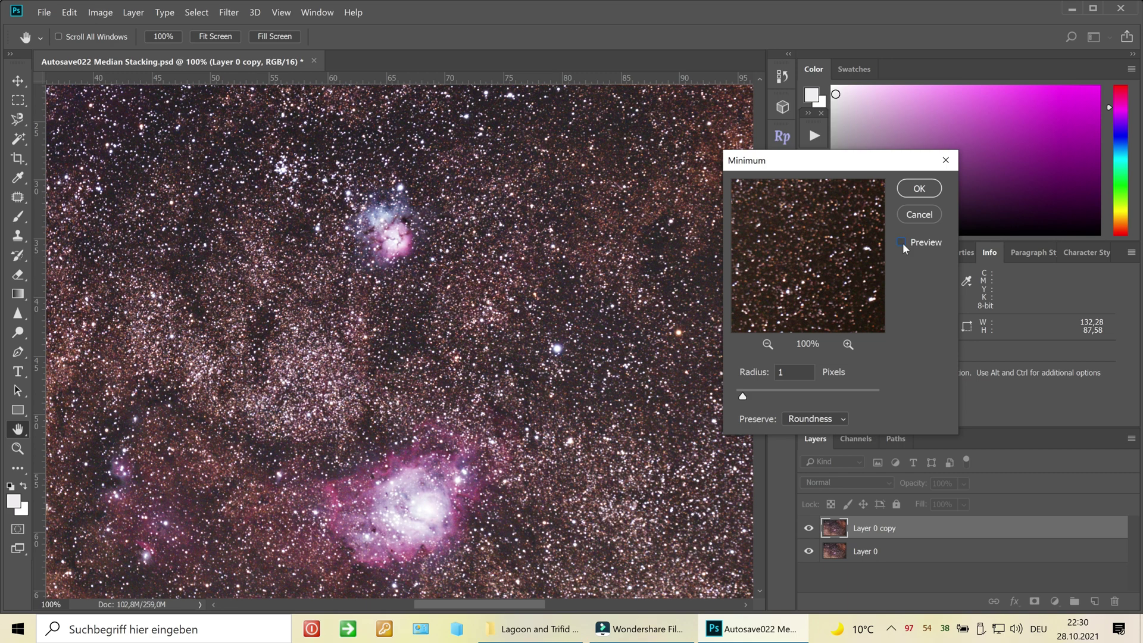
click(901, 242)
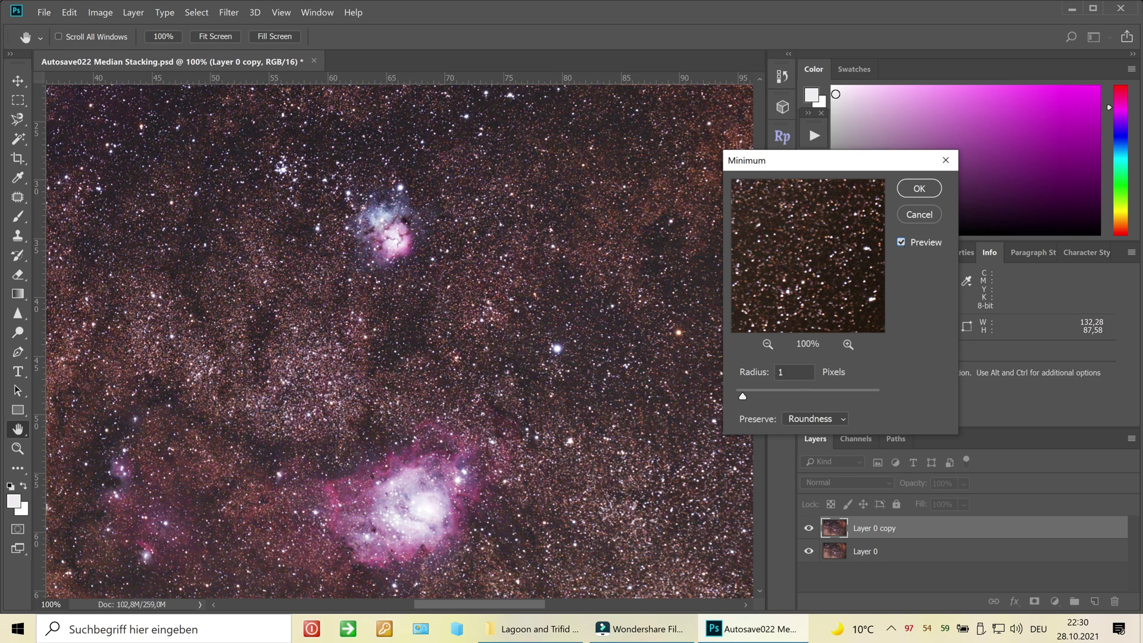
Step: Apply the Minimum filter to the selected stars with a radius of 0.7 pixels and Roundness preserved, after comparing its preview
key(Tab)
text(0,7)
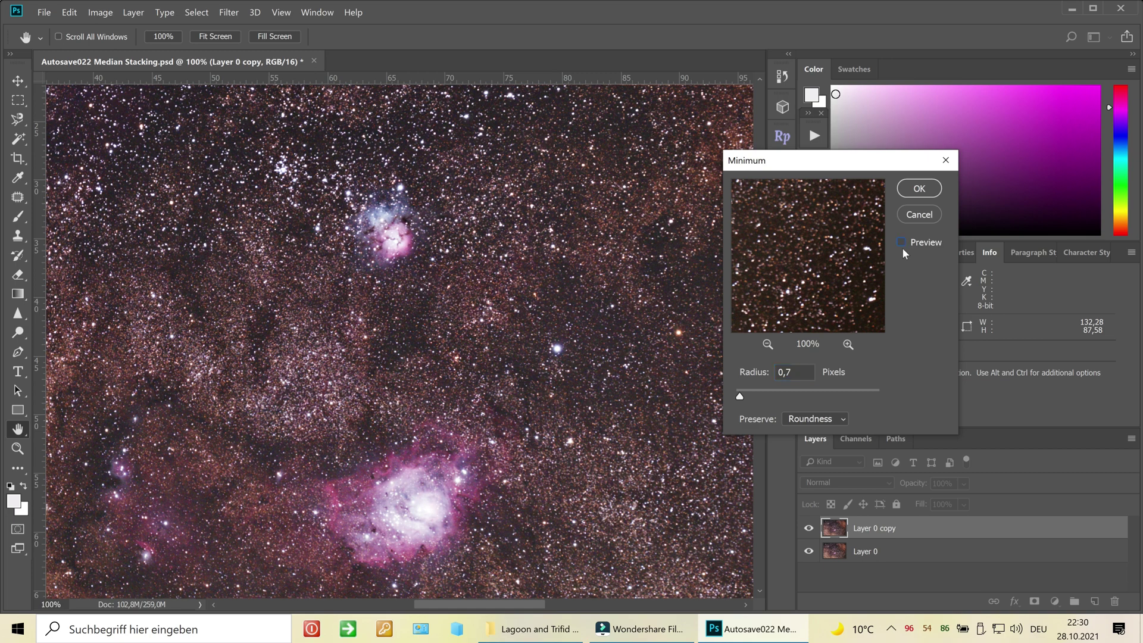
click(901, 241)
click(901, 241)
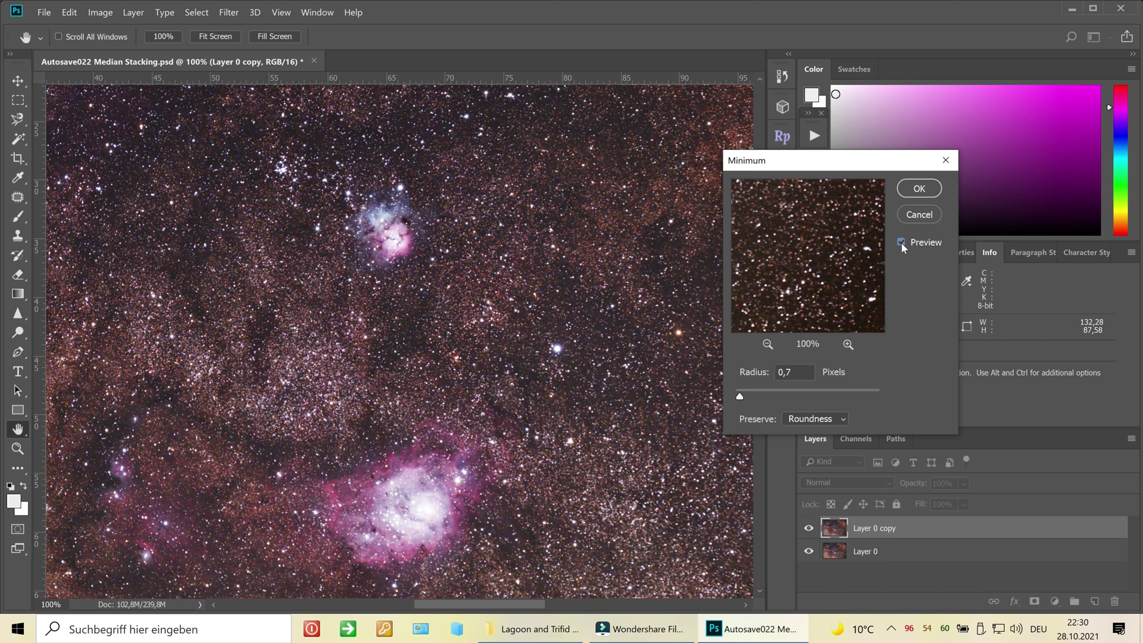
click(902, 242)
click(901, 242)
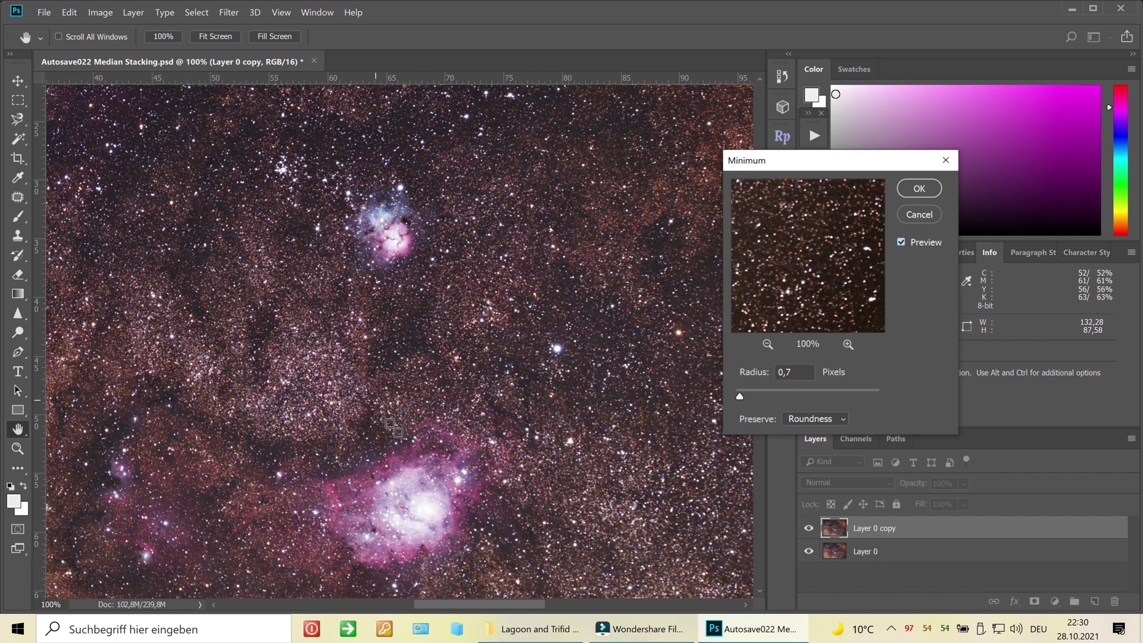
click(845, 420)
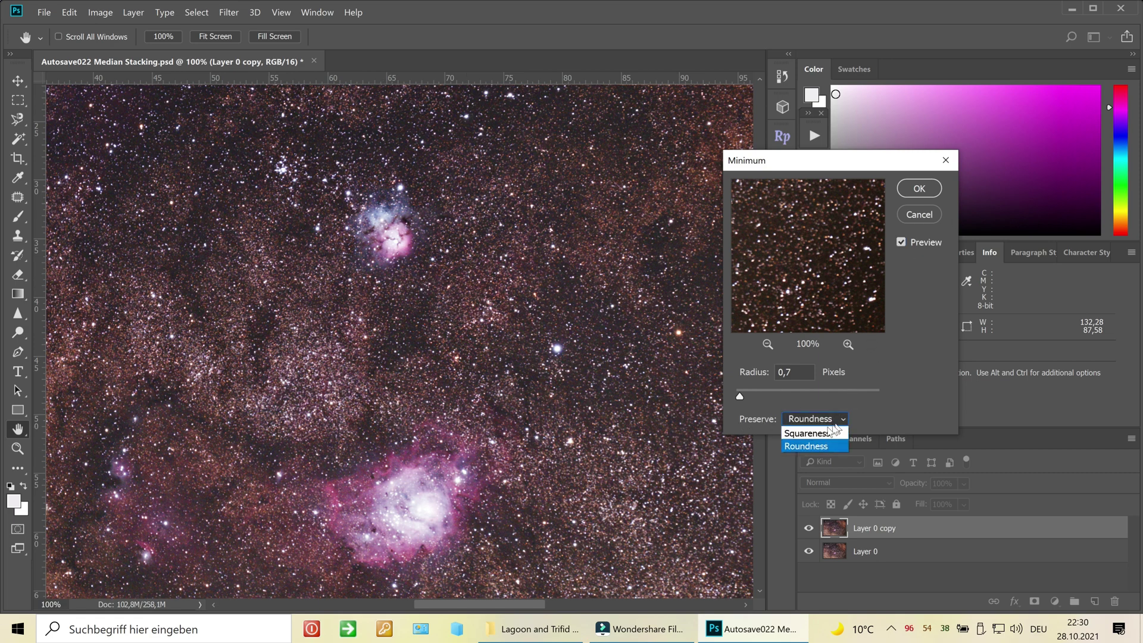
click(844, 416)
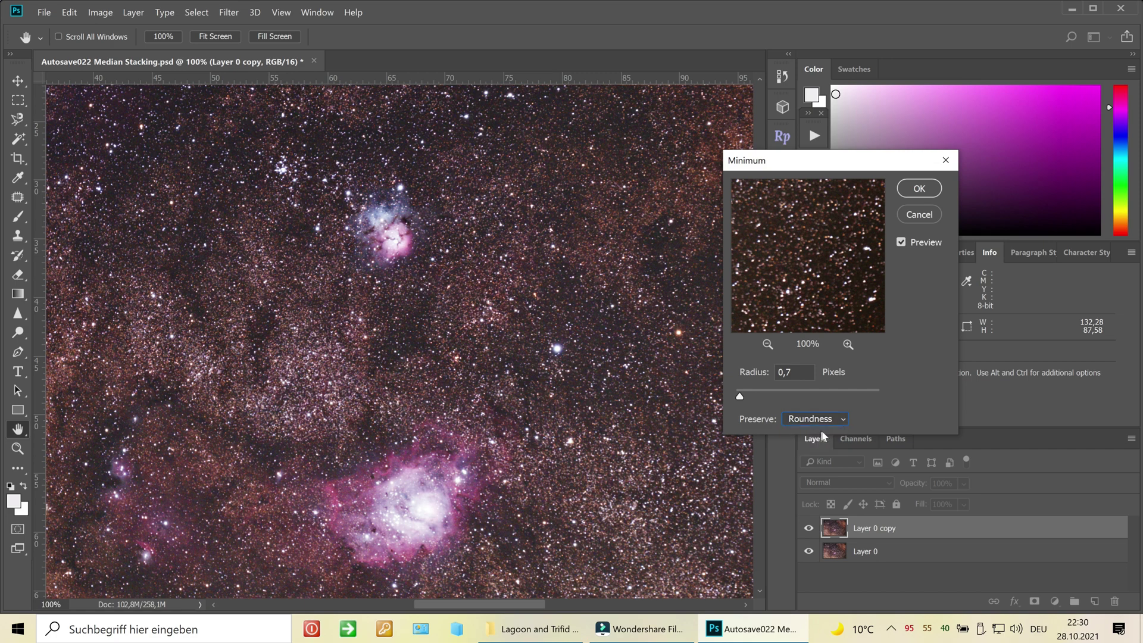
click(914, 189)
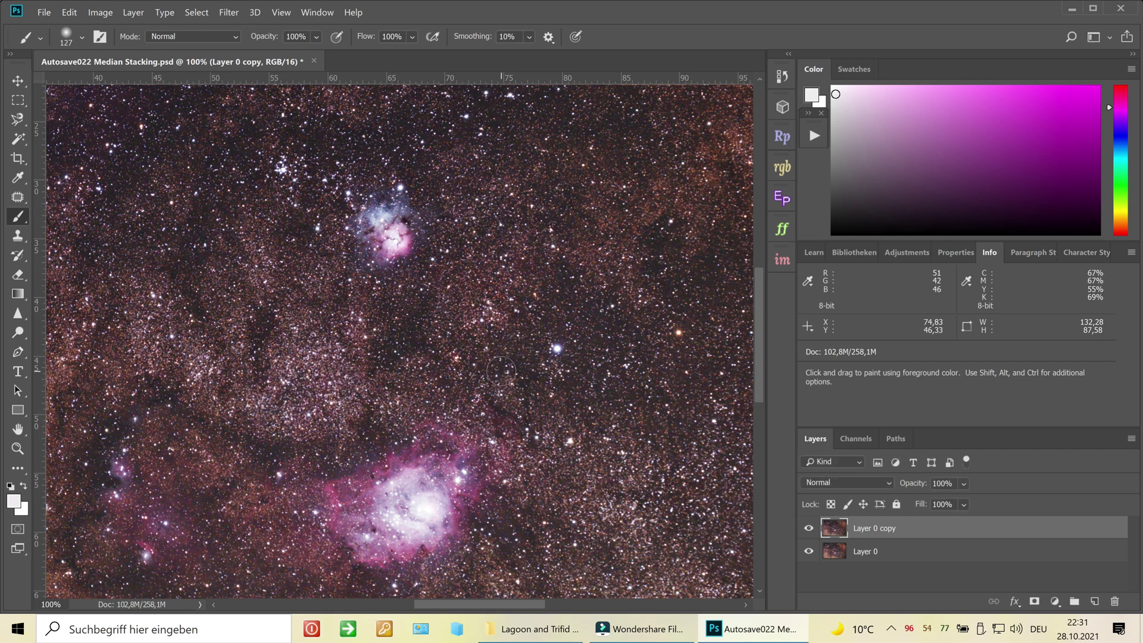
Step: Compare the image with Layer 0 copy hidden and shown, and examine the reduced stars around both nebulae up close
key(ctrl+minus)
key(ctrl+minus)
key(ctrl+minus)
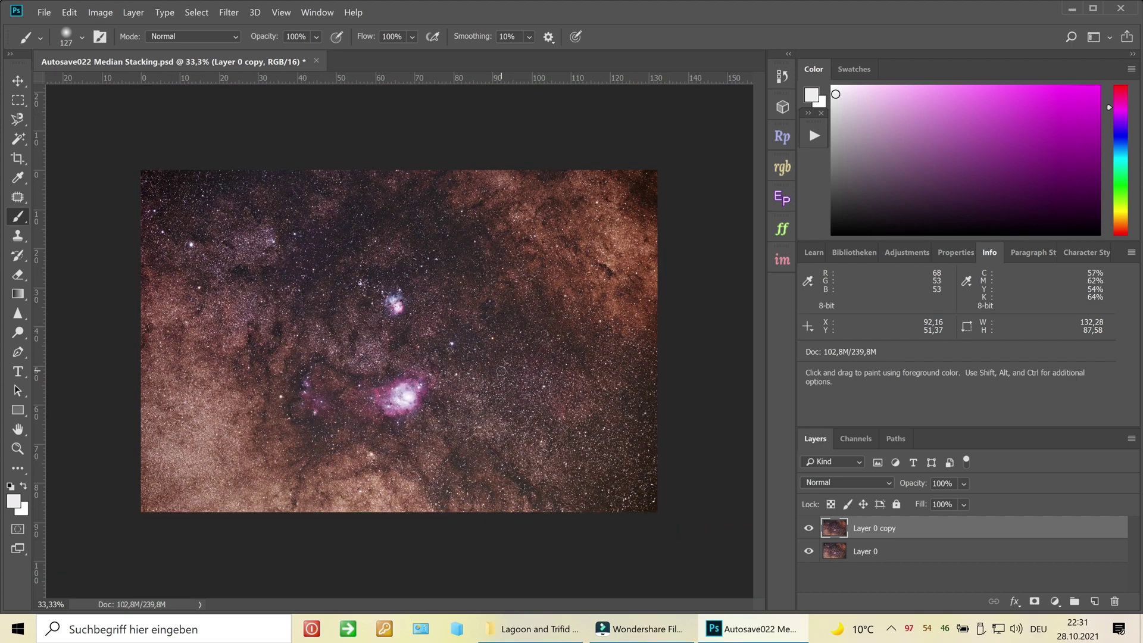
click(812, 528)
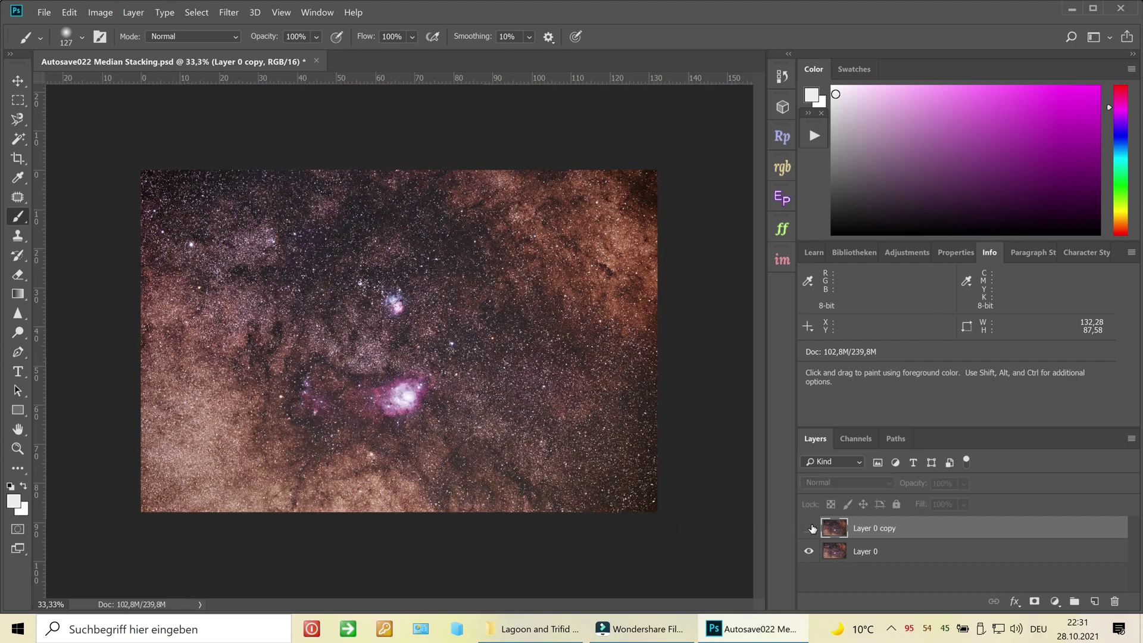
click(810, 528)
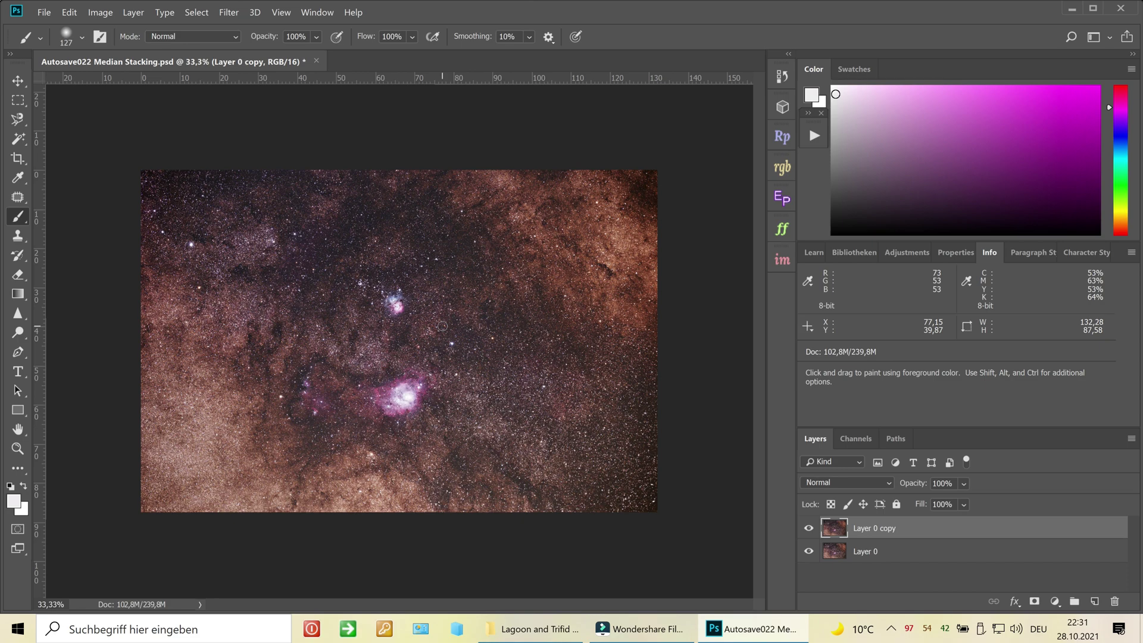
key(ctrl+plus)
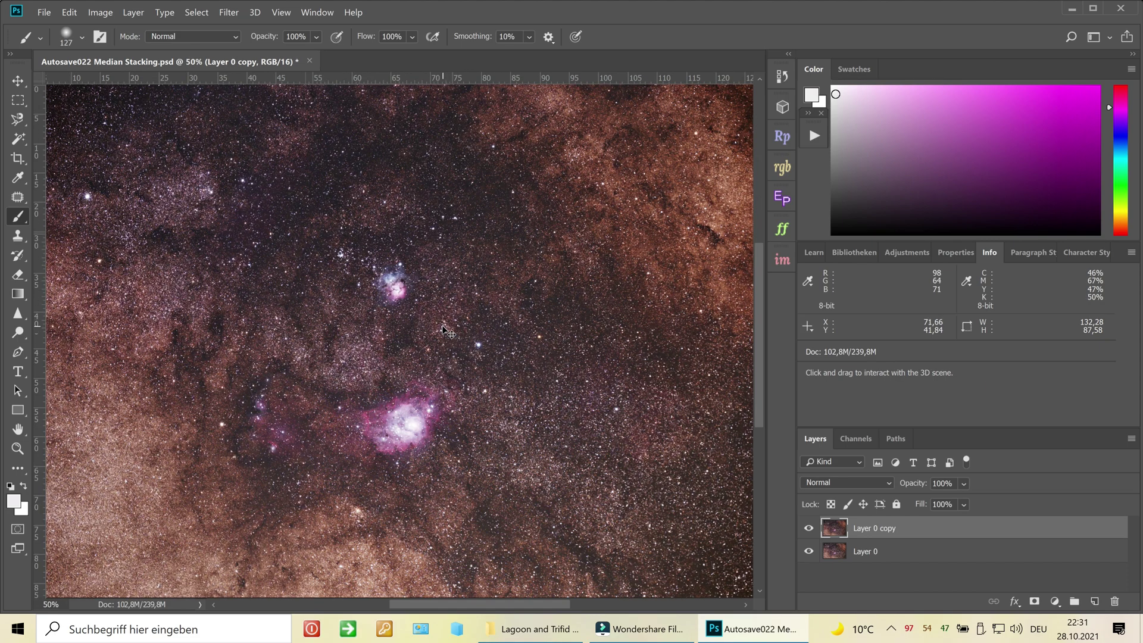
key(ctrl+plus)
key(ctrl+plus)
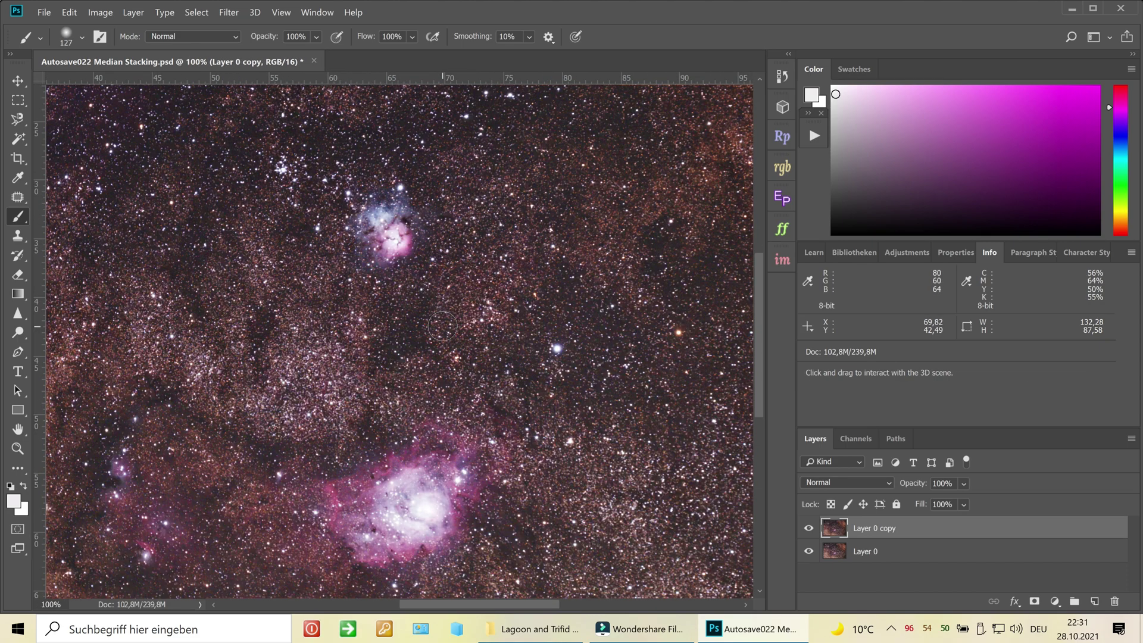
key(ctrl+plus)
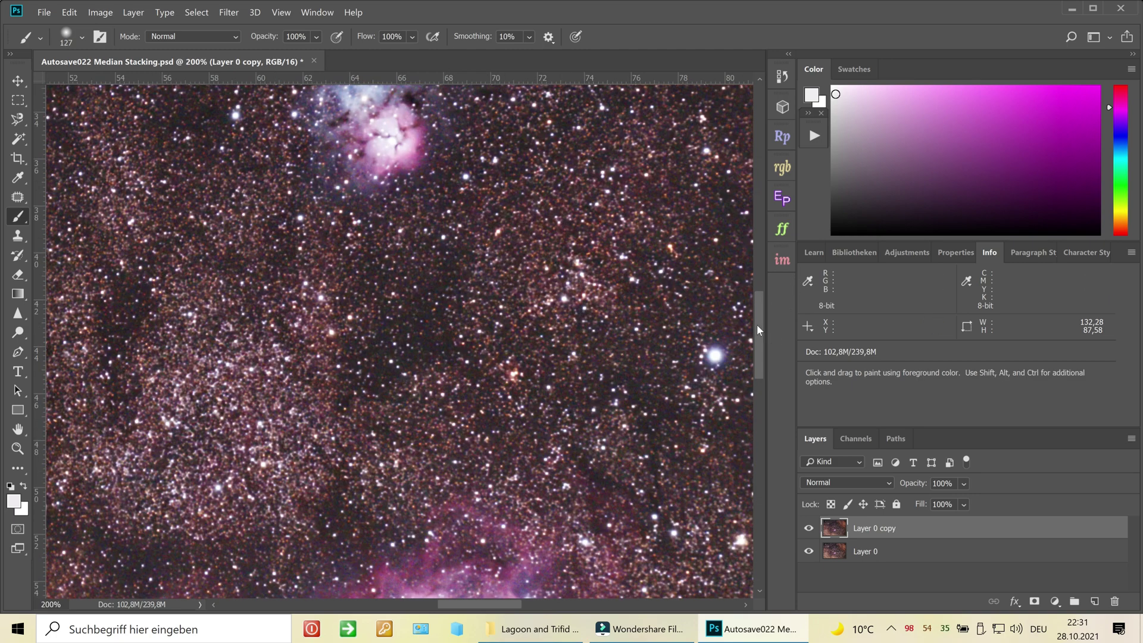
drag(757, 327, 772, 355)
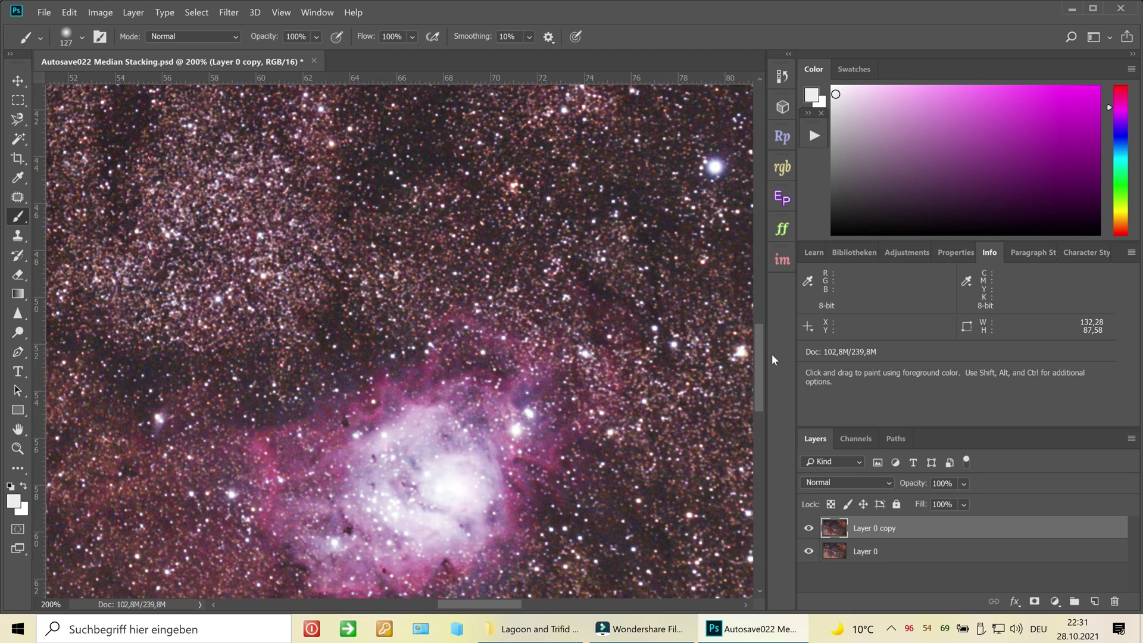
Step: Lower the opacity of Layer 0 copy to 70% and check the blend over the whole image
key(ctrl+minus)
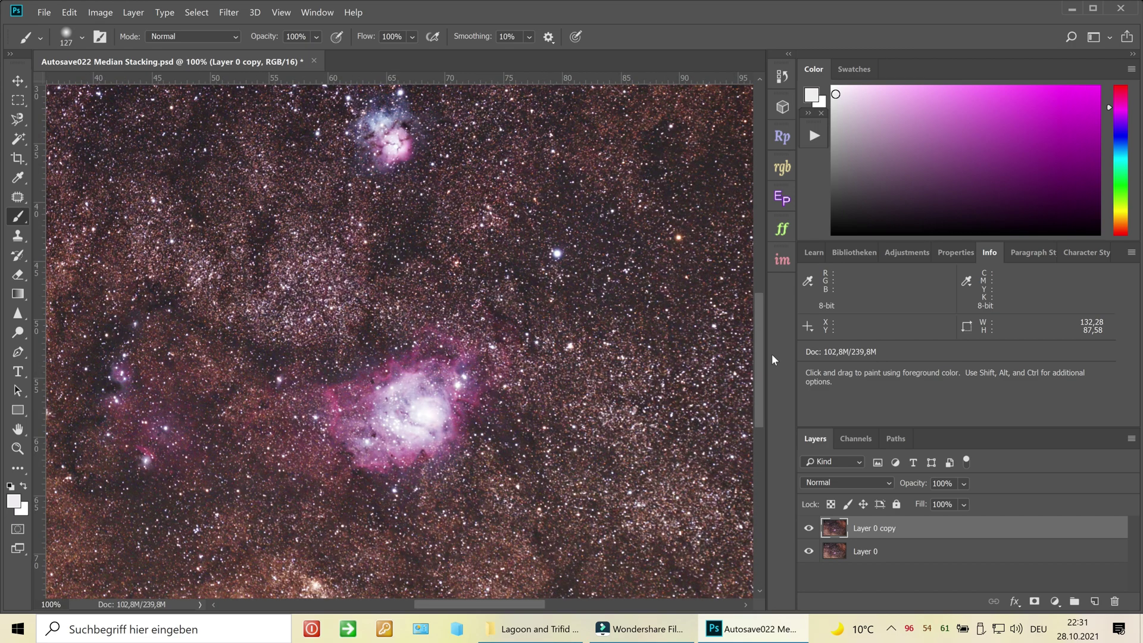
key(ctrl+minus)
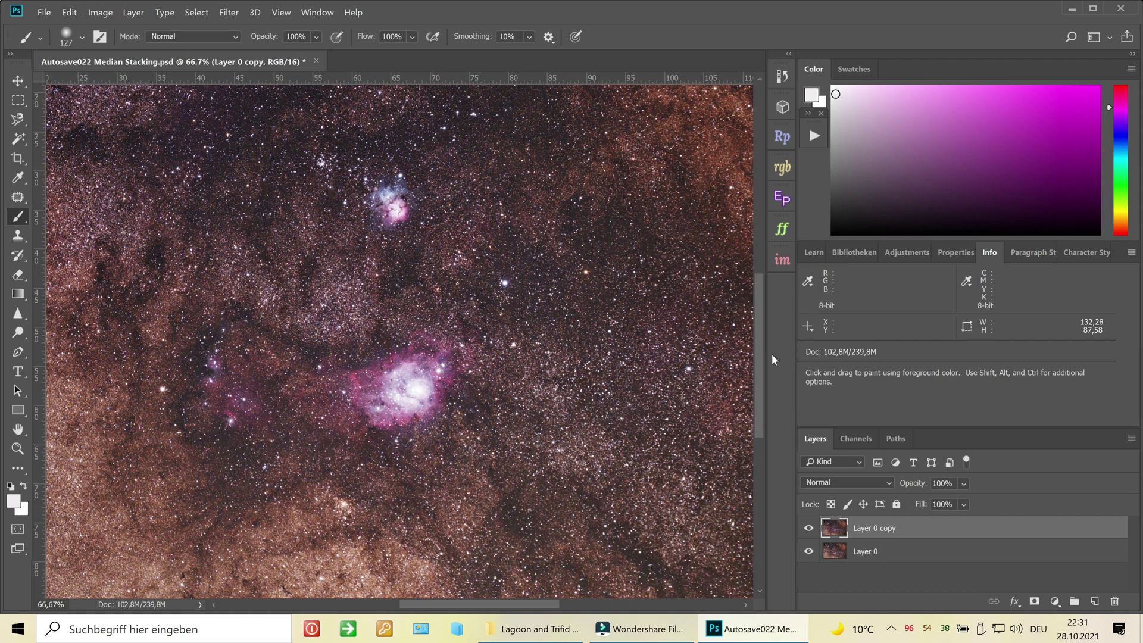
click(964, 484)
click(943, 483)
text(7)
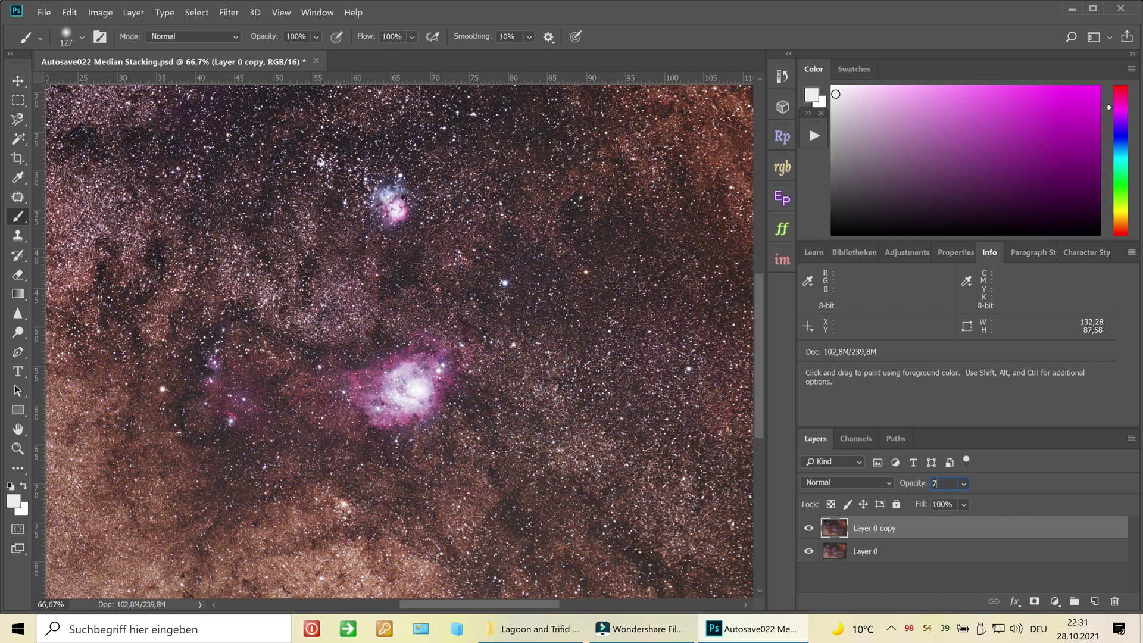
text(0)
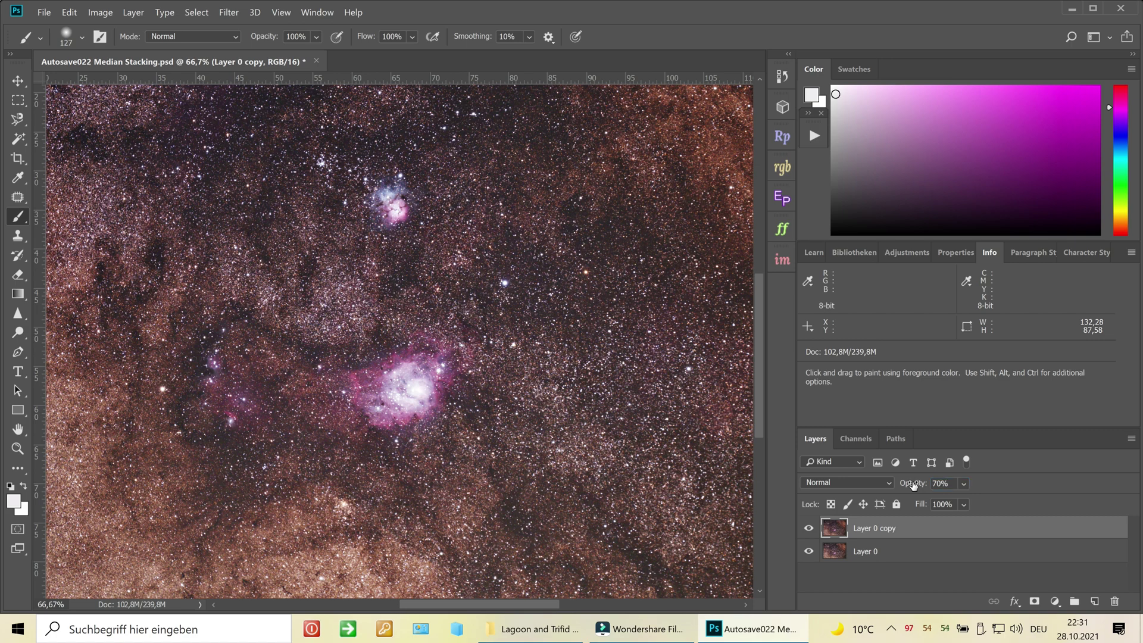
key(ctrl+minus)
key(ctrl+minus)
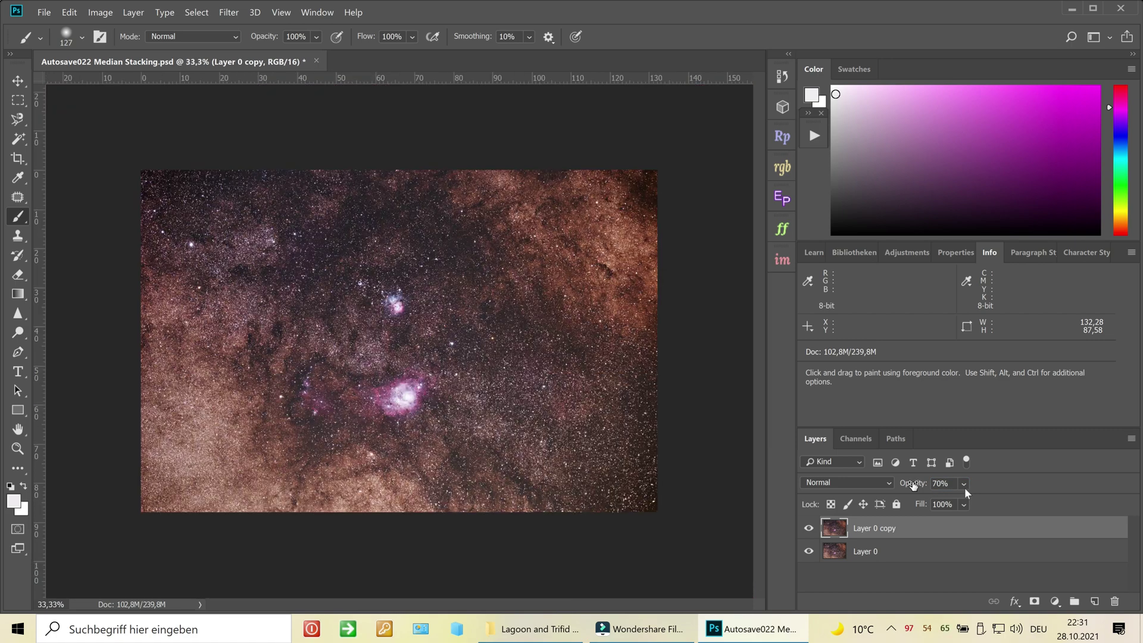
Step: Compare the image with Layer 0 copy hidden and shown, then set its opacity to 80% and check the nebulae up close
click(809, 529)
click(809, 529)
click(940, 483)
text(80)
key(ctrl+plus)
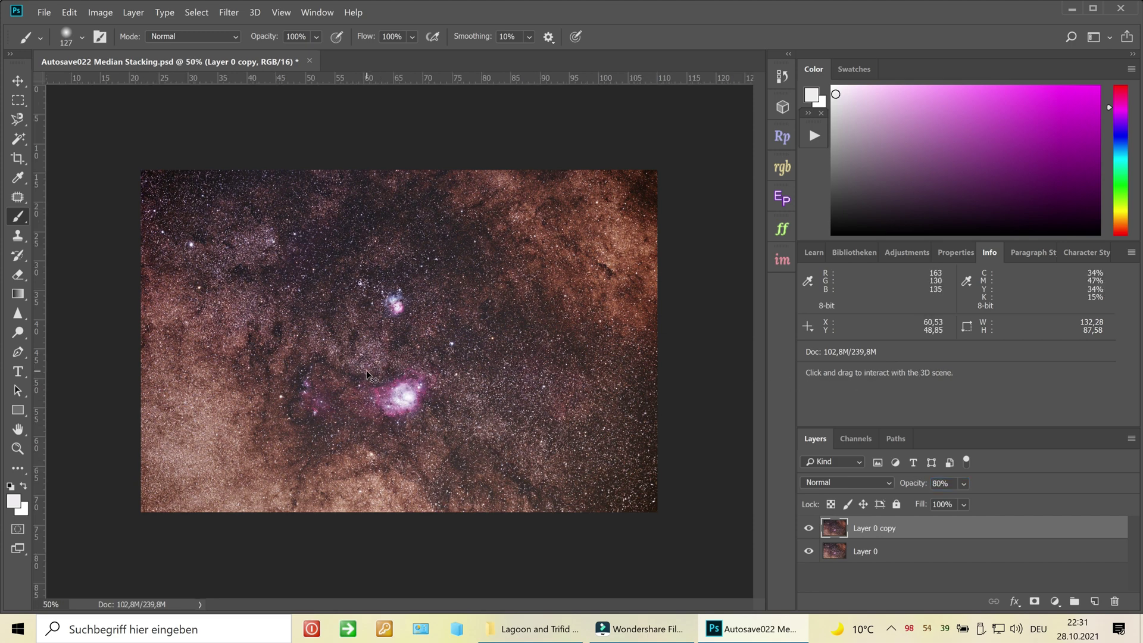
key(ctrl+plus)
key(ctrl+plus)
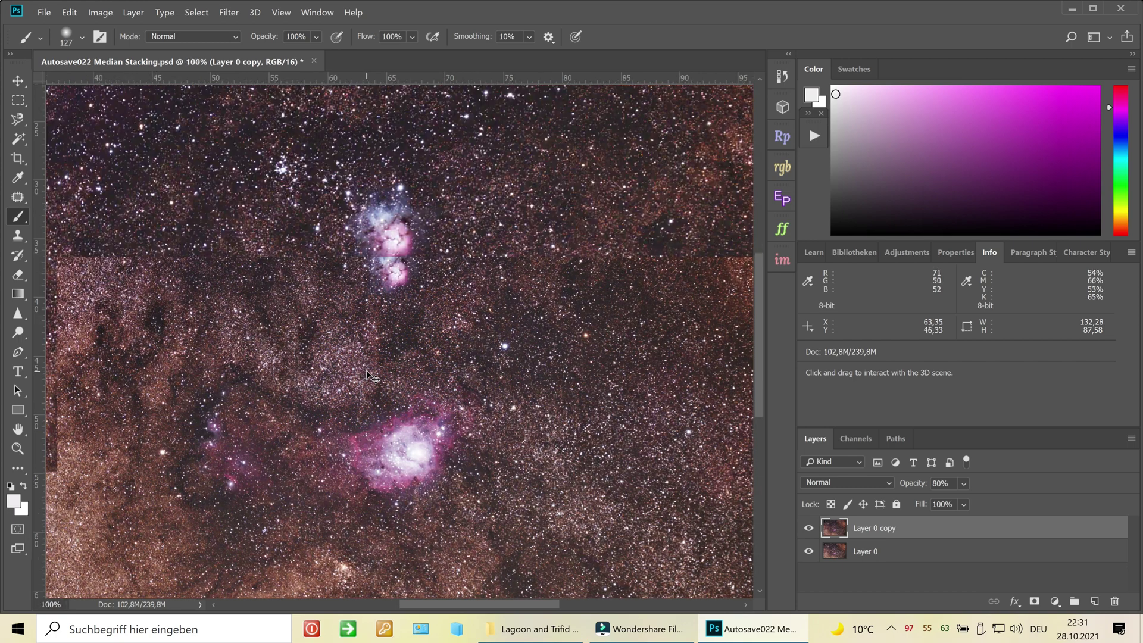
key(ctrl+plus)
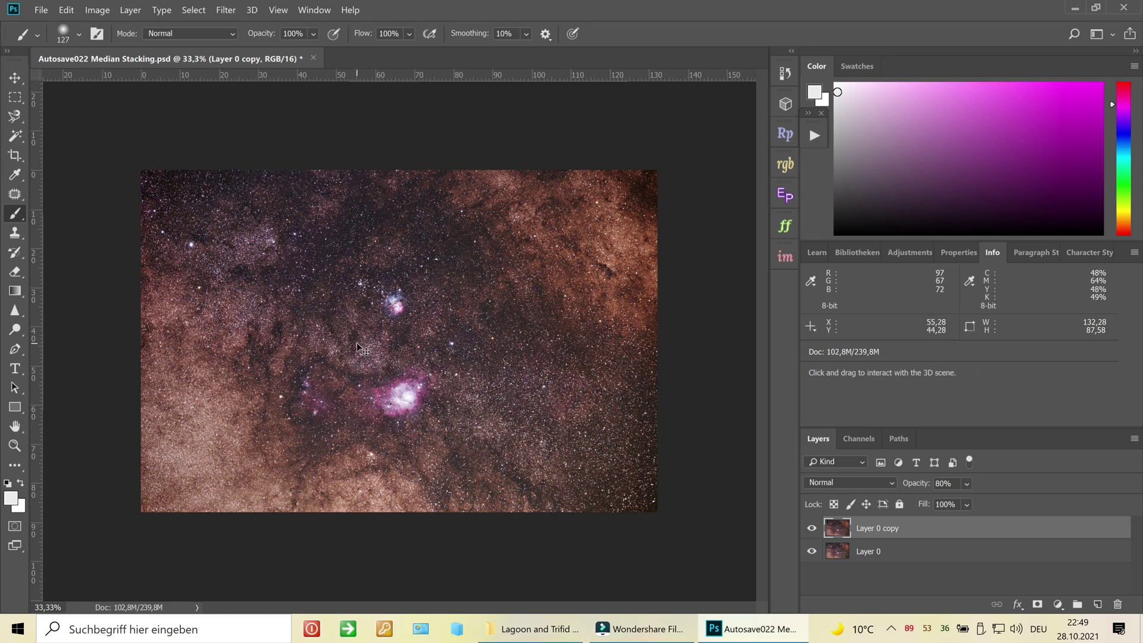
Step: Load the image's luminosity as a selection and deselect it again
key(ctrl+alt+2)
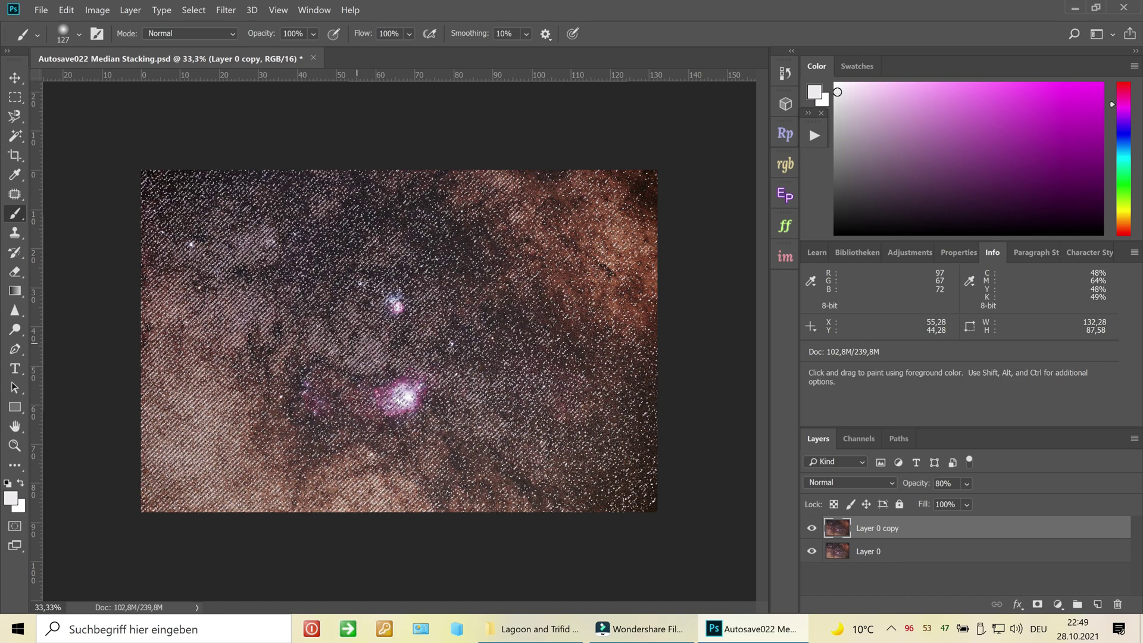
key(ctrl+d)
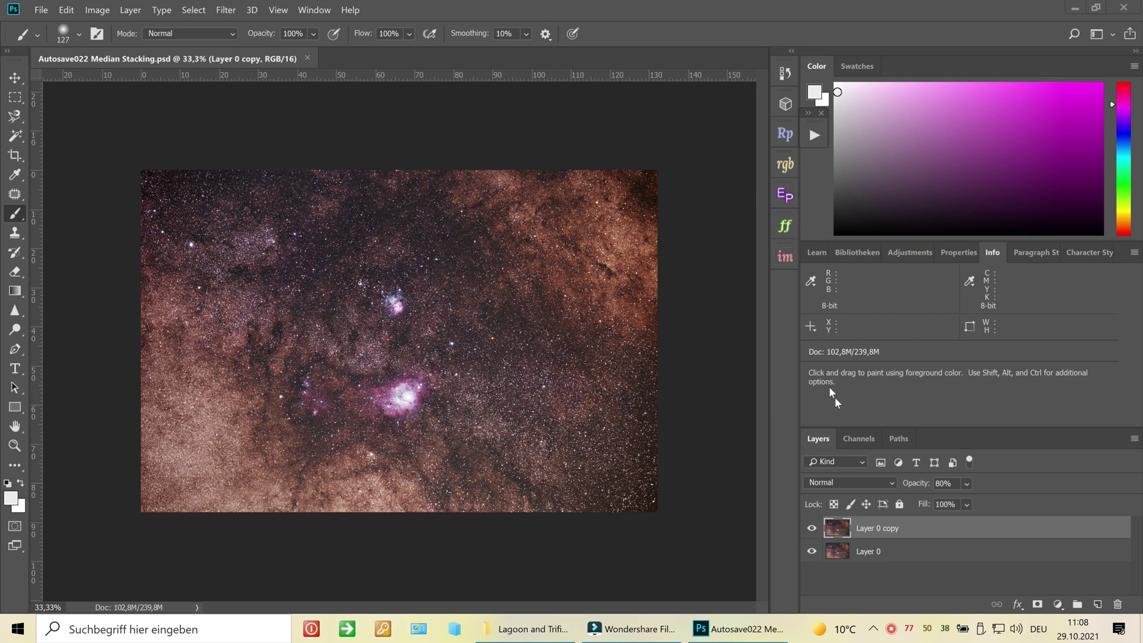
Step: Open the Camera Raw Filter for Layer 0 copy and set Exposure +0.30, Contrast +16, Highlights -51 and Vibrance +30
click(234, 14)
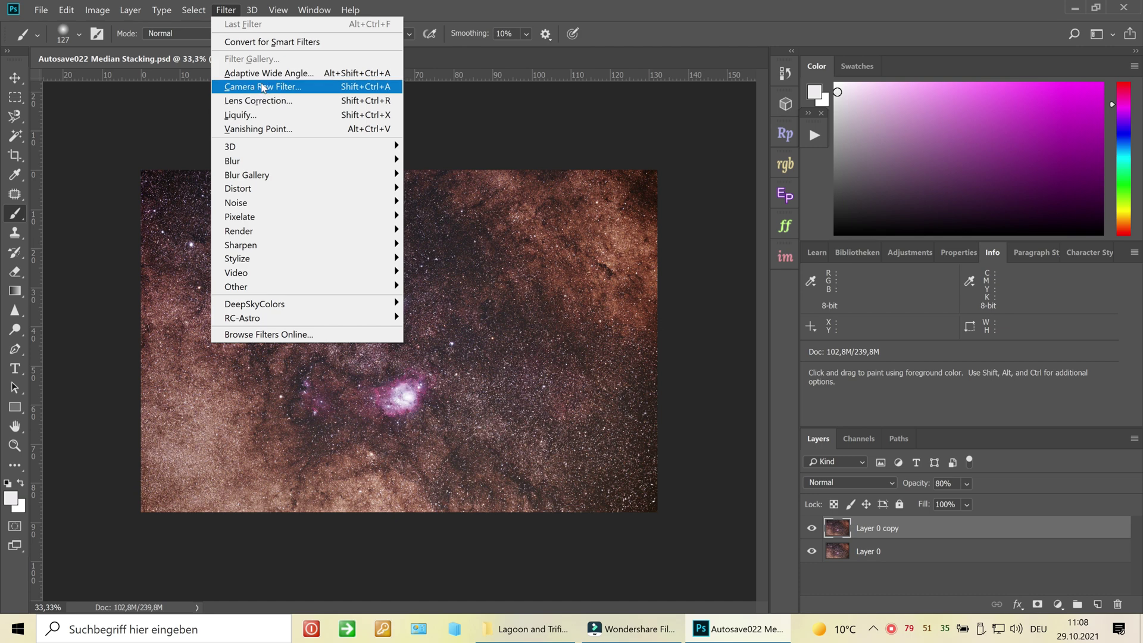
click(262, 85)
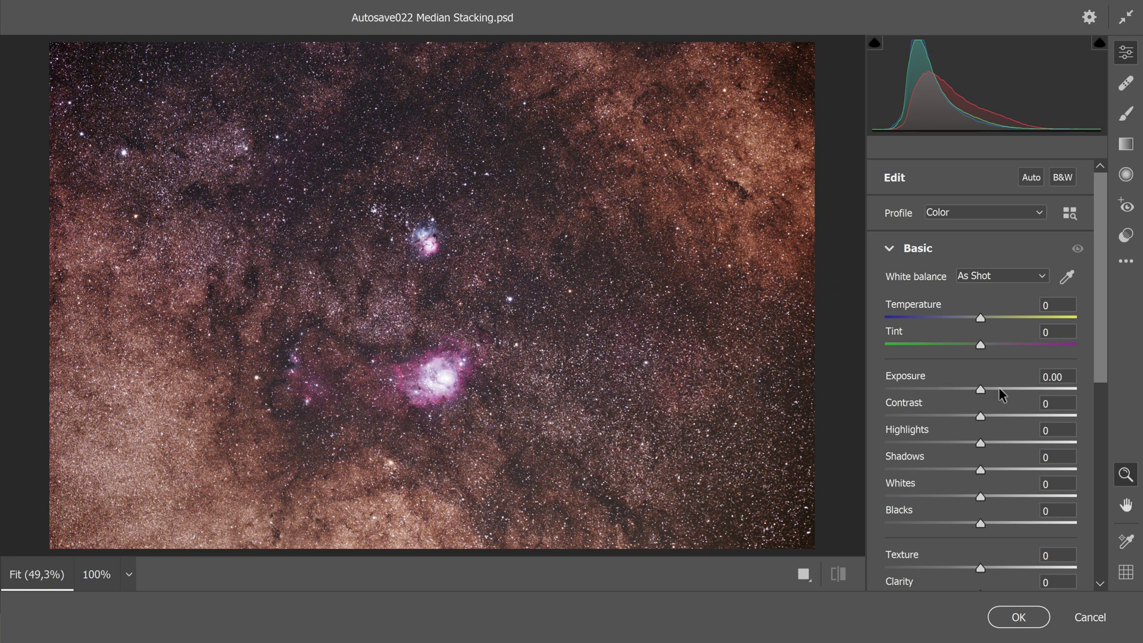
drag(980, 388, 939, 443)
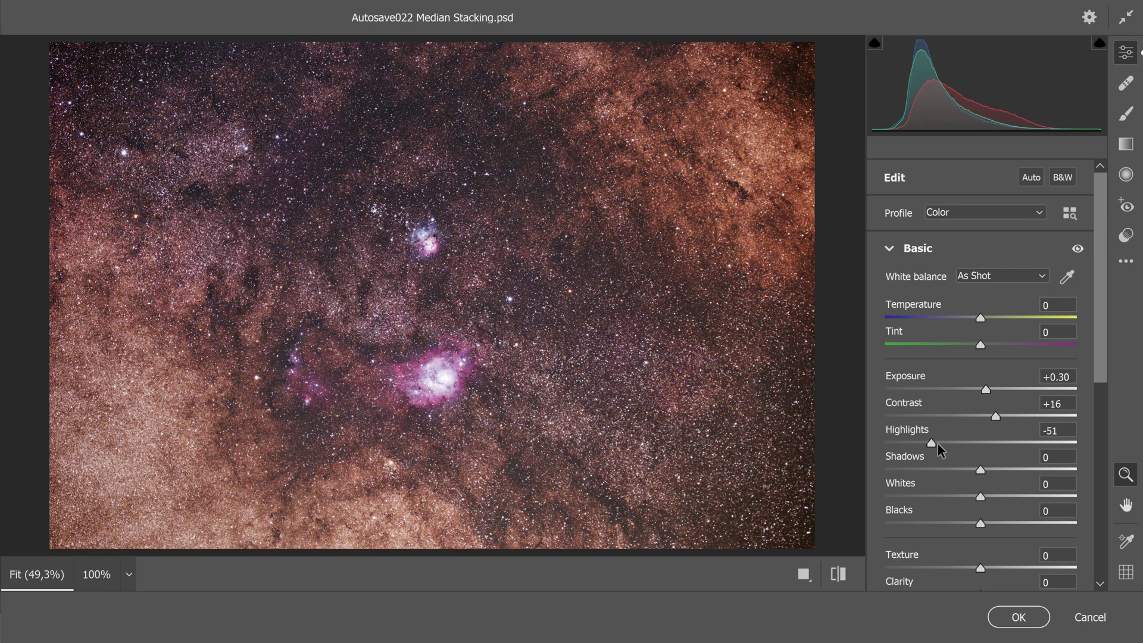
scroll(952, 503, down, 3)
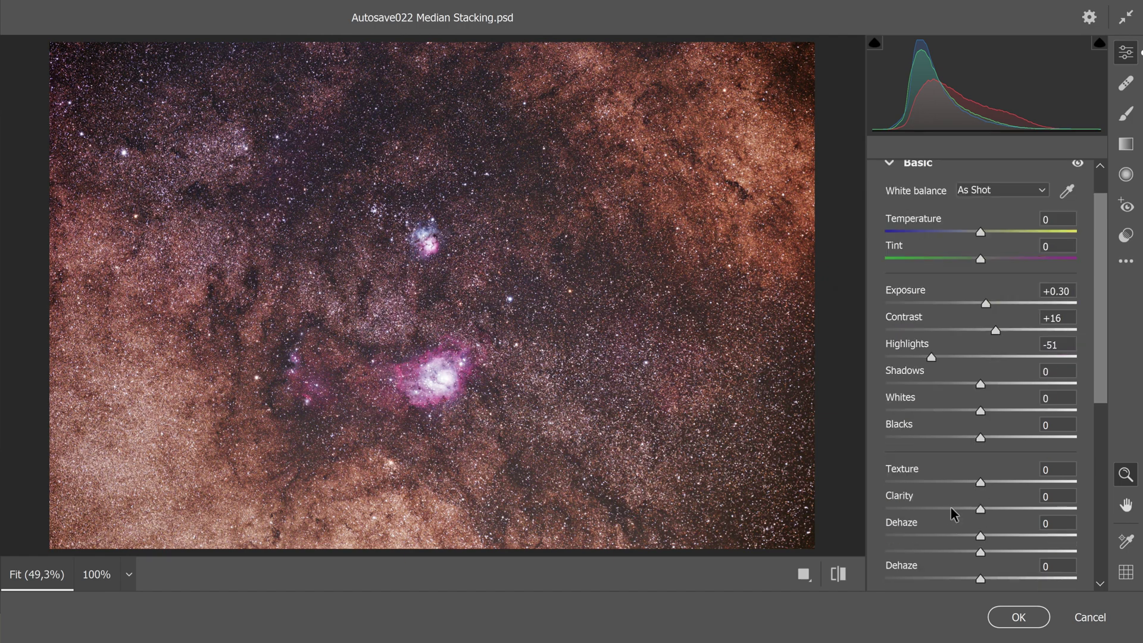
scroll(952, 512, down, 2)
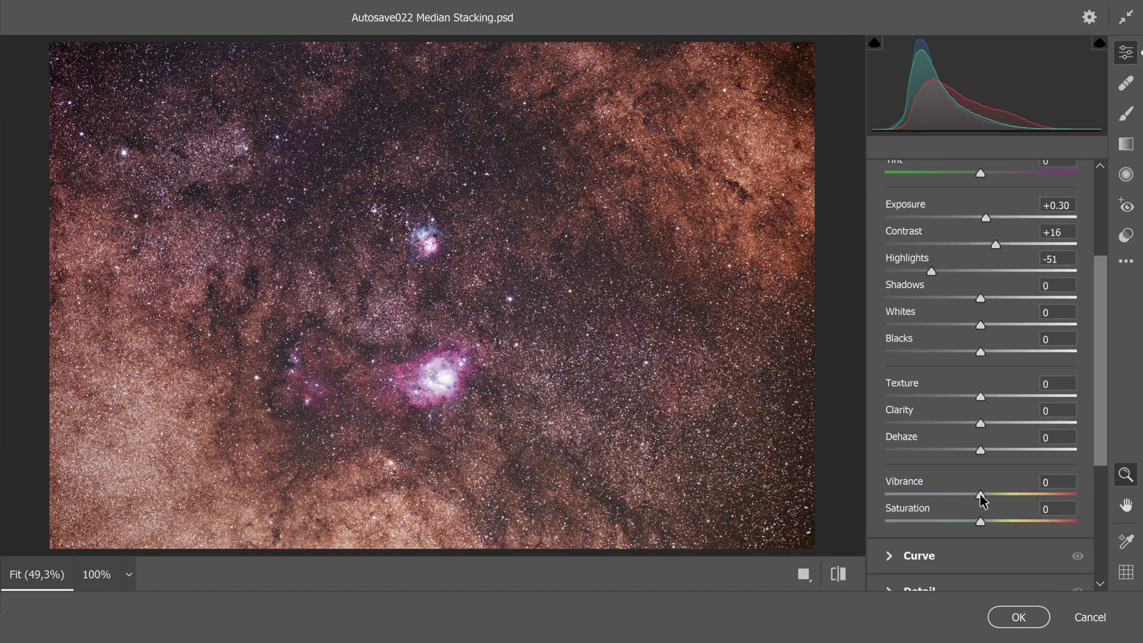
drag(986, 495, 1010, 498)
Step: Set Color Noise Reduction to 15 in the Detail settings while viewing the Lagoon Nebula at 200%
scroll(947, 459, down, 3)
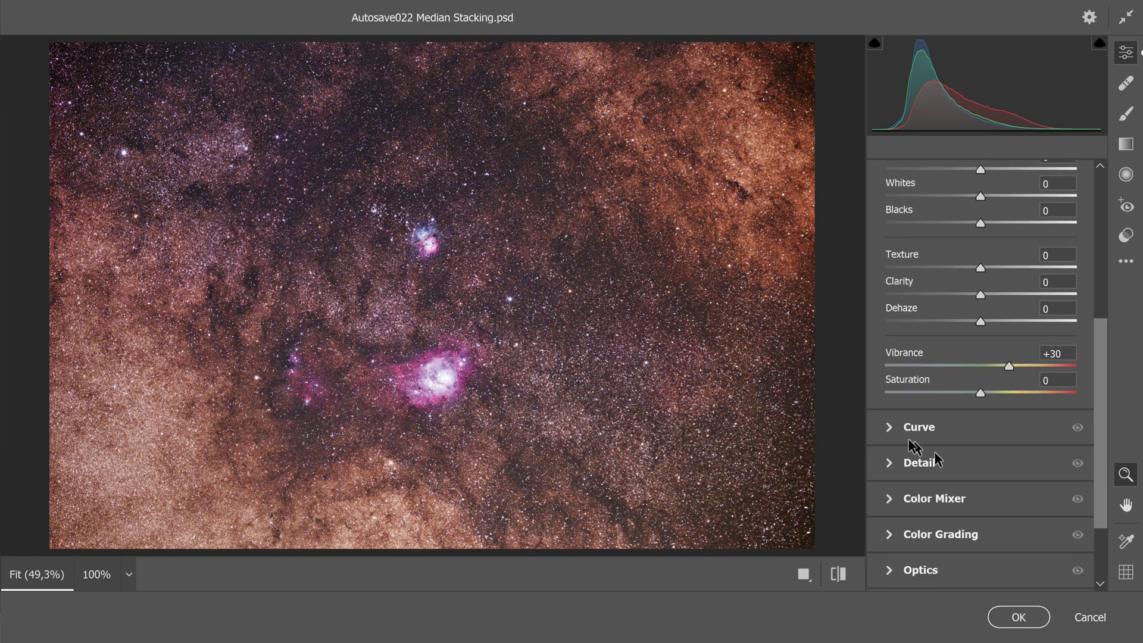
scroll(892, 432, down, 1)
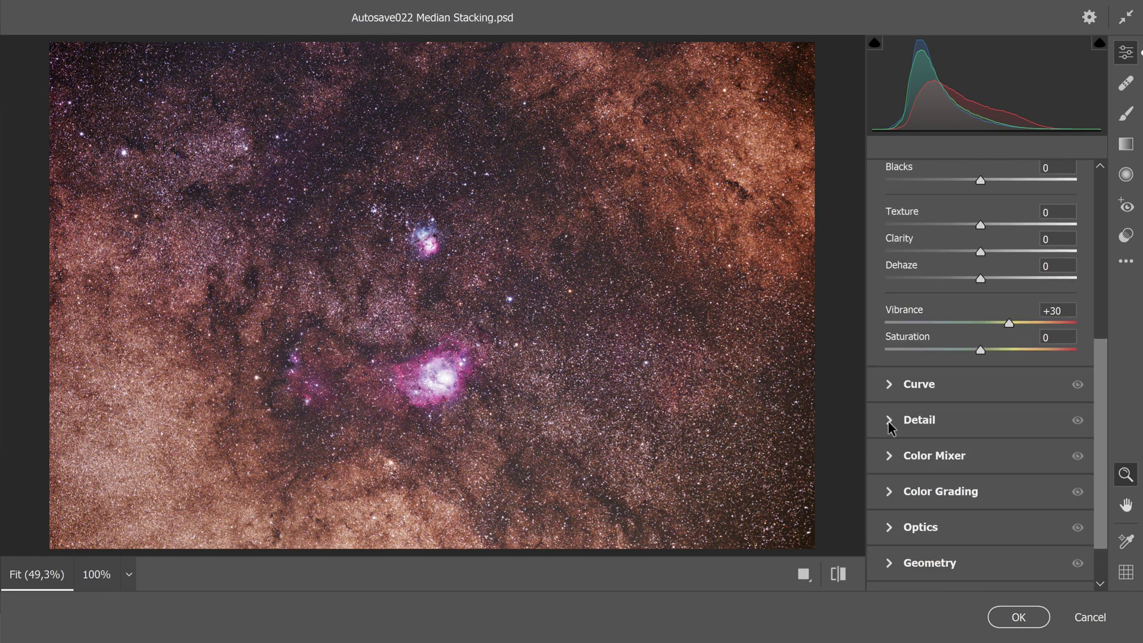
click(889, 422)
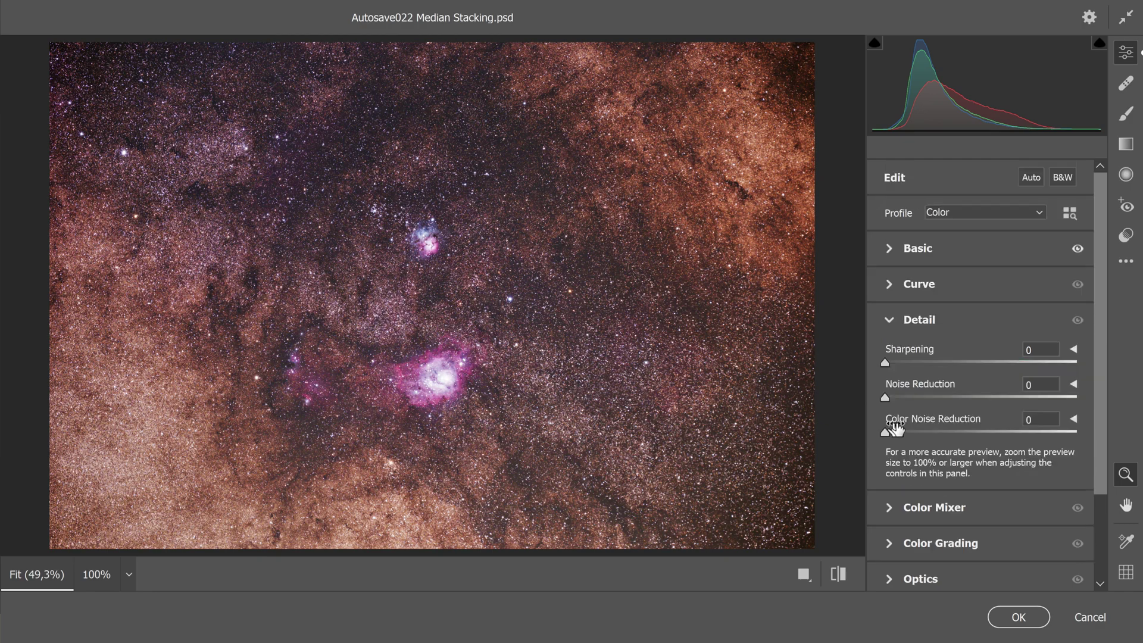
click(369, 337)
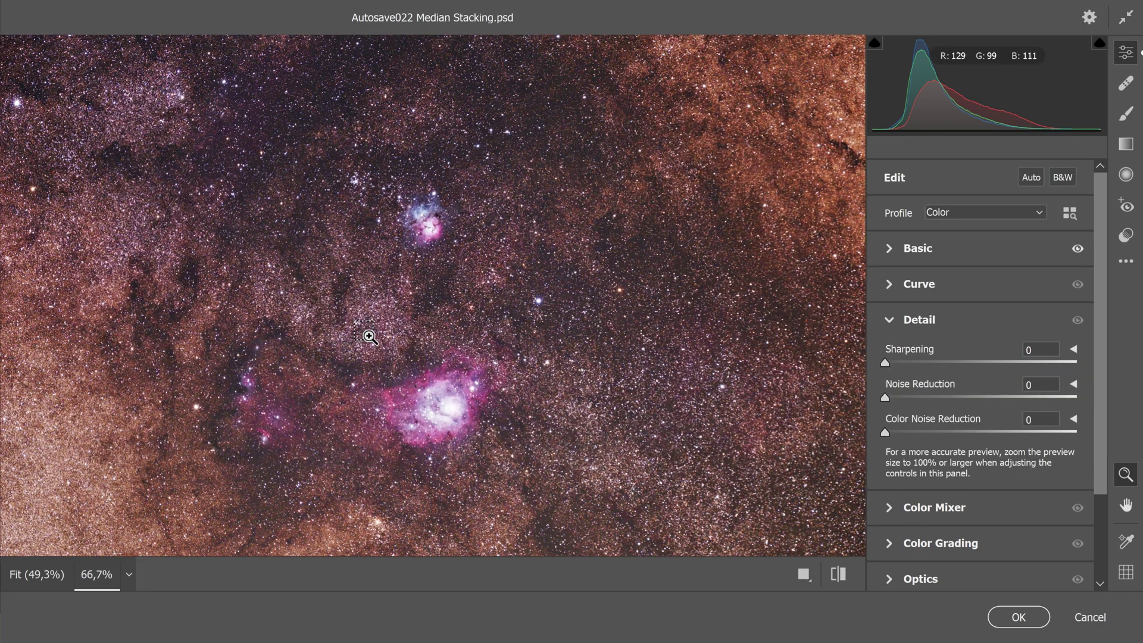
click(370, 337)
click(366, 333)
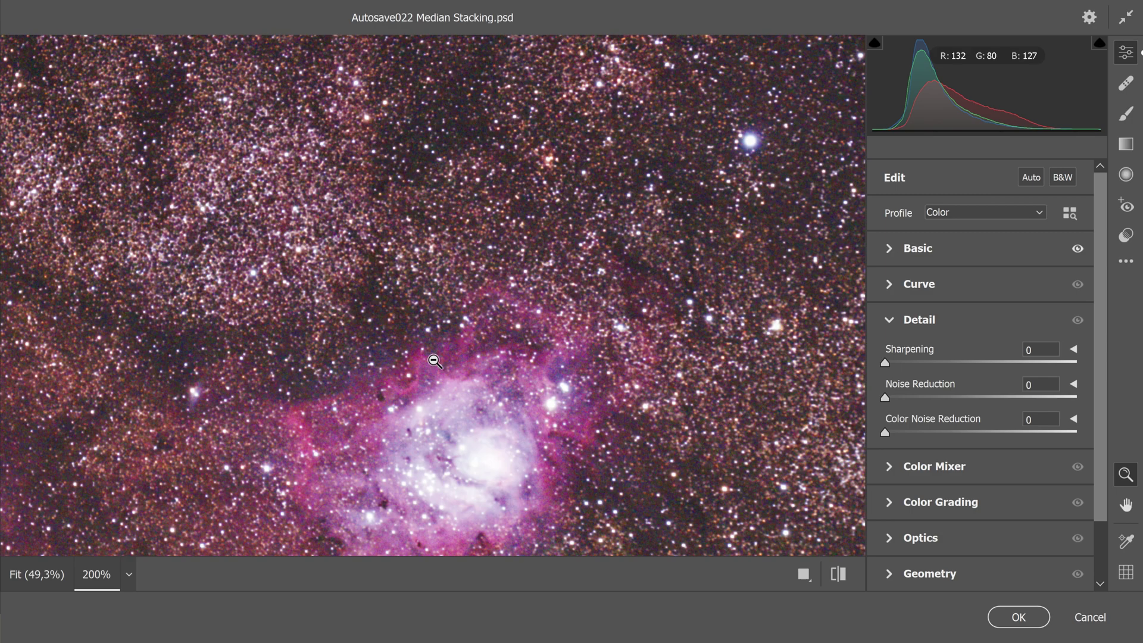
alt+click(434, 361)
click(386, 331)
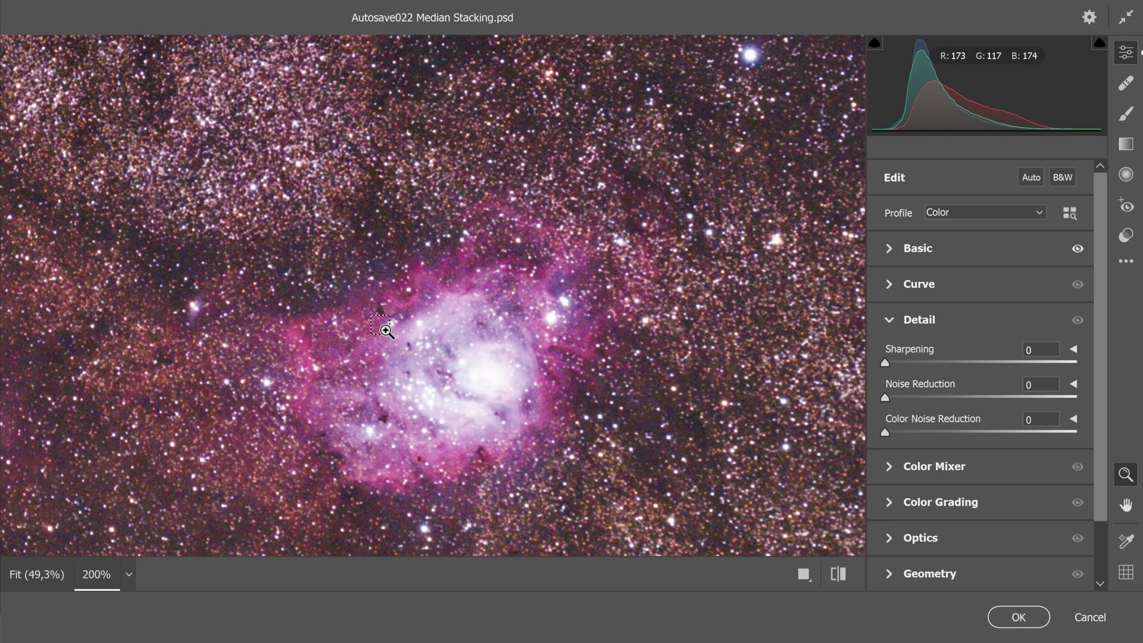
alt+click(386, 332)
click(386, 331)
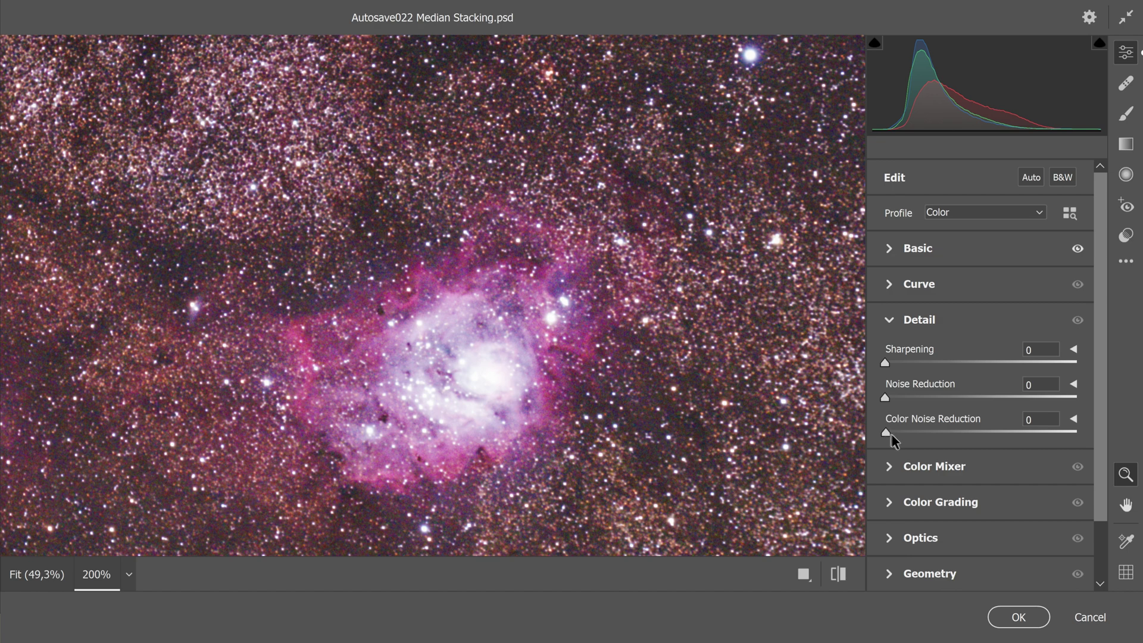
drag(894, 435, 912, 436)
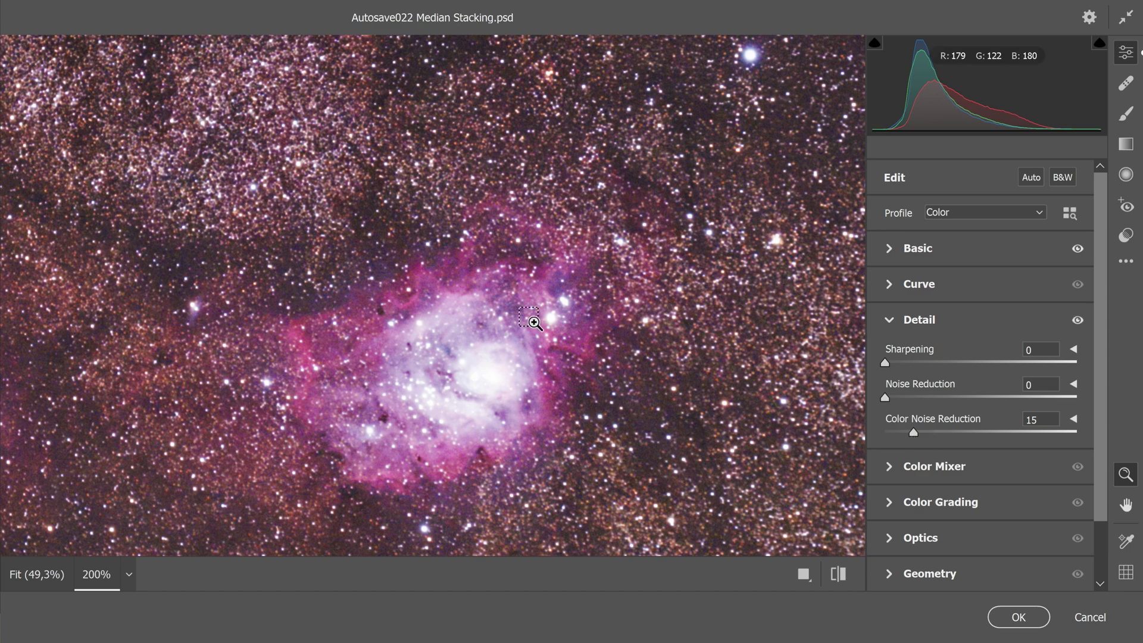
Step: Try Noise Reduction at 17 and 0, settle on 5, and check the result around the Lagoon Nebula
key(ctrl+minus)
key(ctrl+minus)
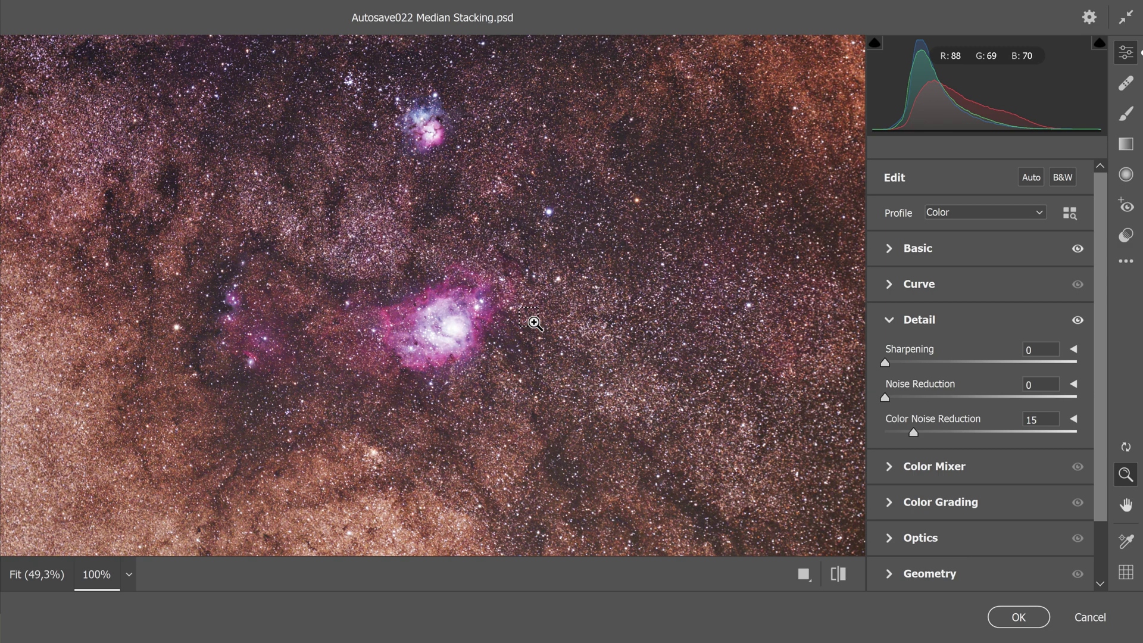
click(534, 321)
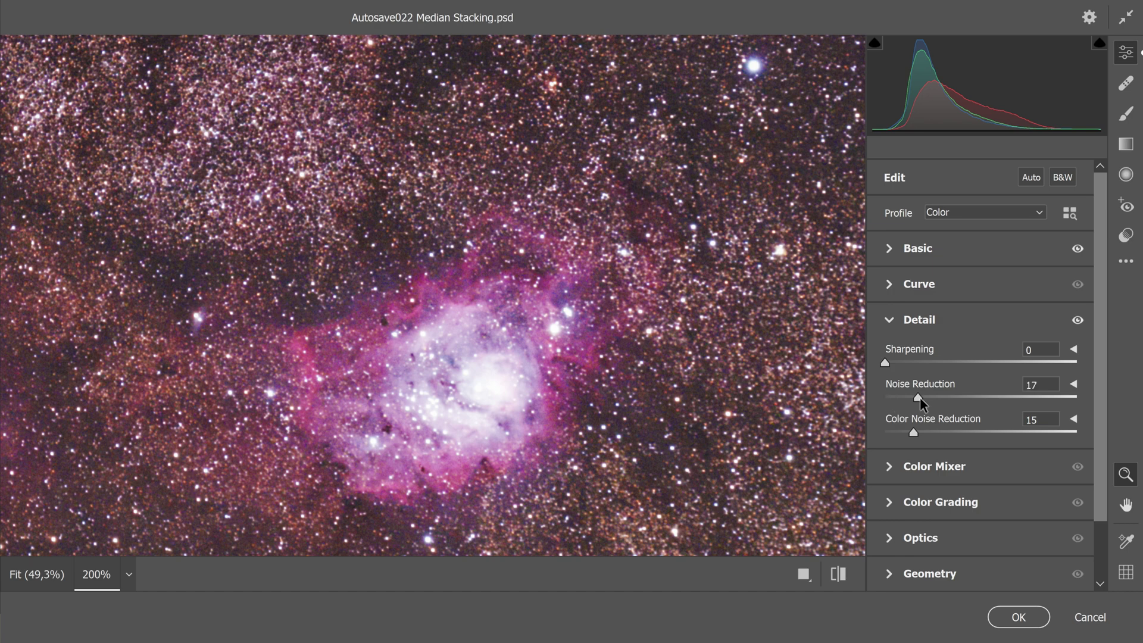
drag(920, 398, 885, 398)
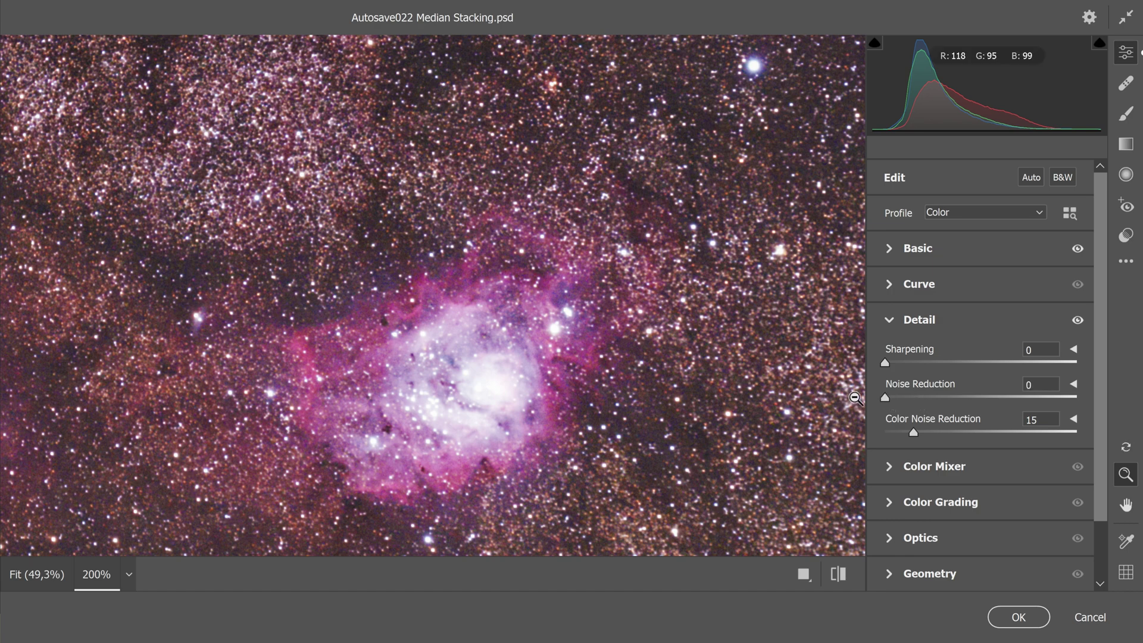
click(1051, 384)
text(5)
key(ctrl+minus)
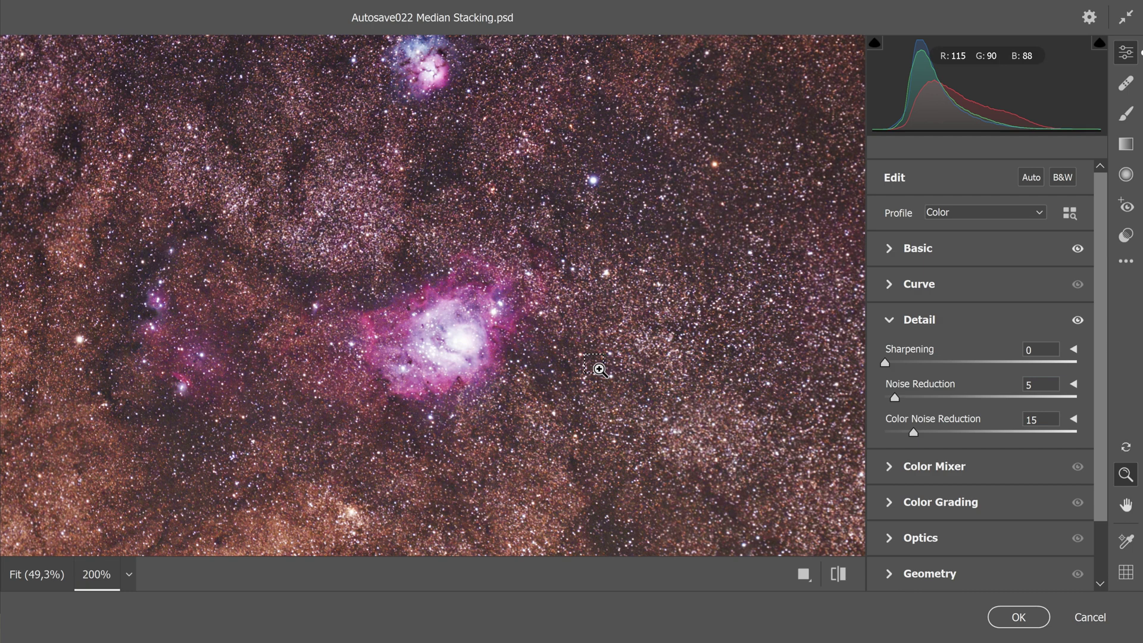
key(ctrl+plus)
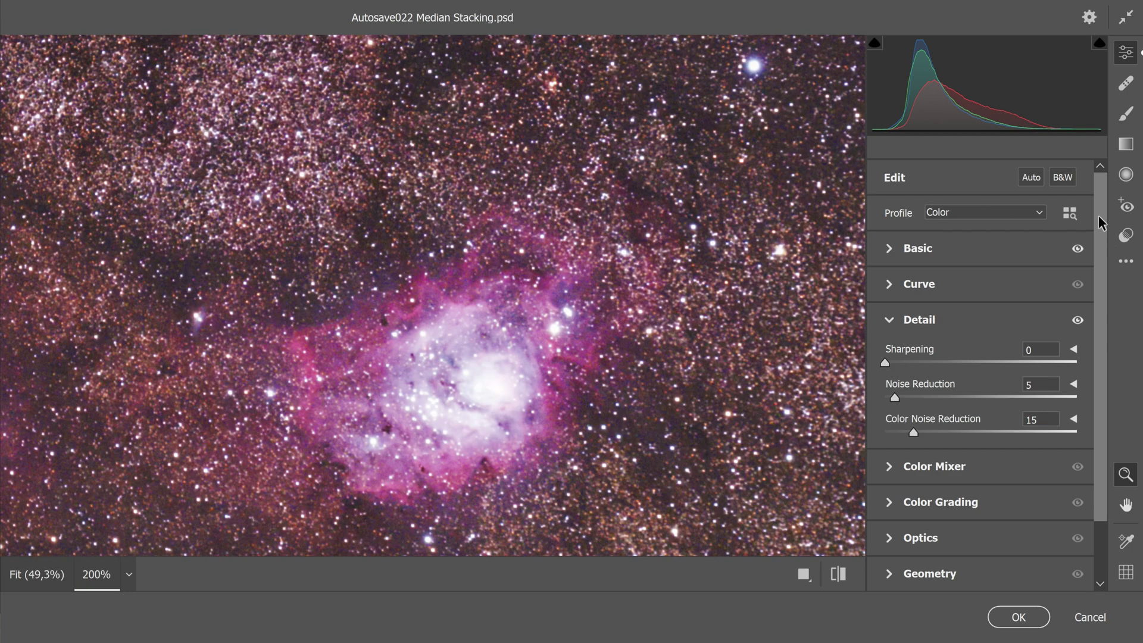
Step: Prepare a new adjustment brush with size 5 and reset its Highlights to 0
scroll(1102, 224, down, 1)
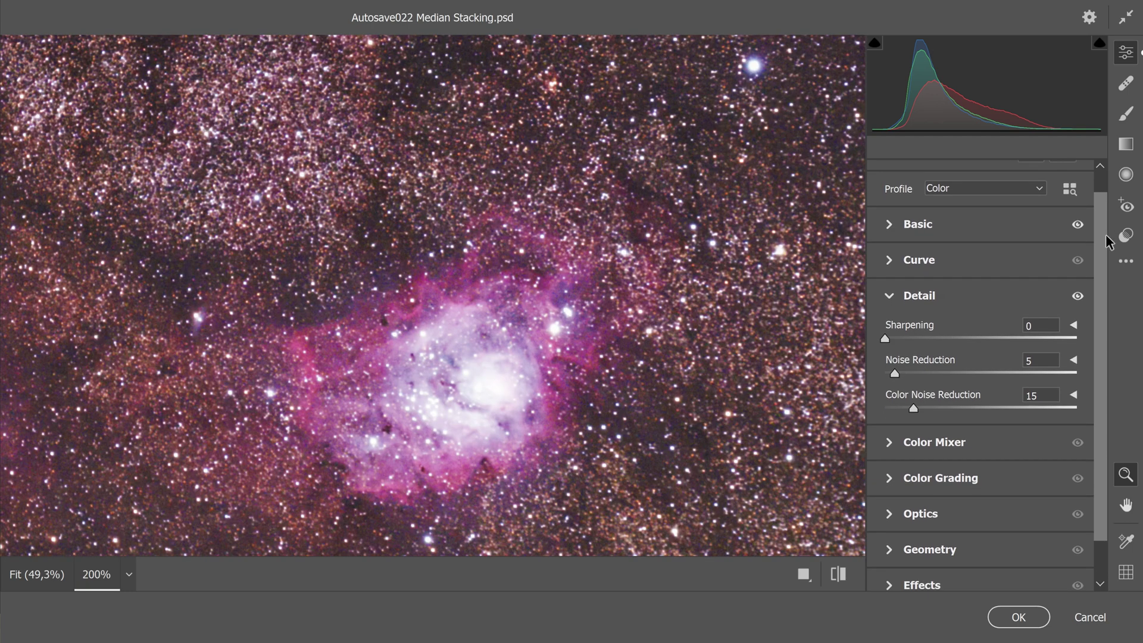
click(1128, 175)
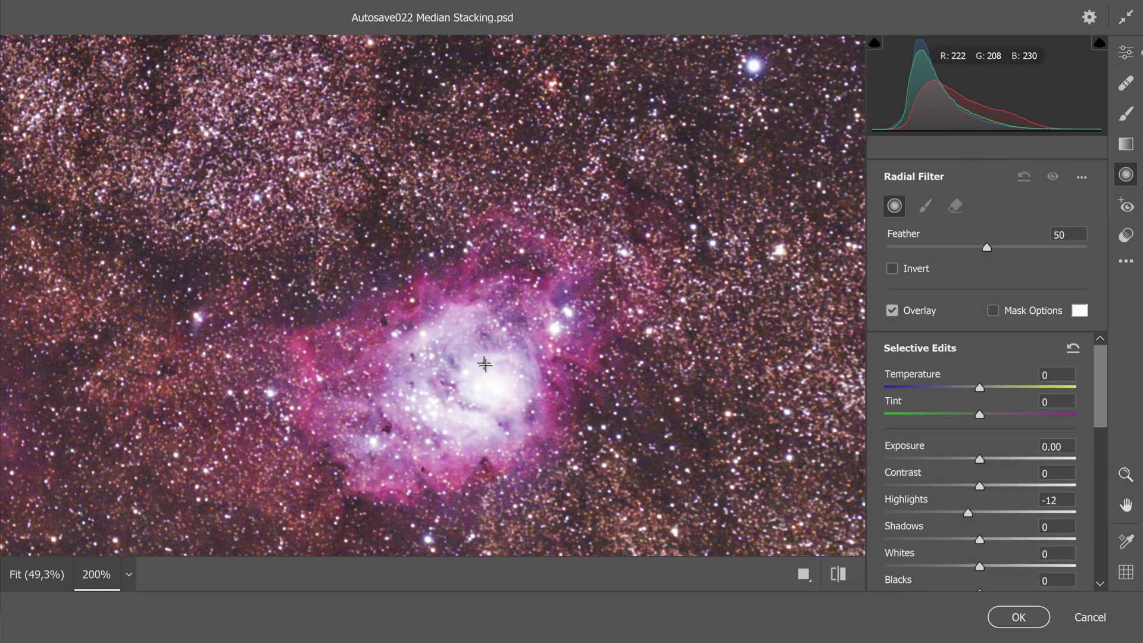
click(1127, 115)
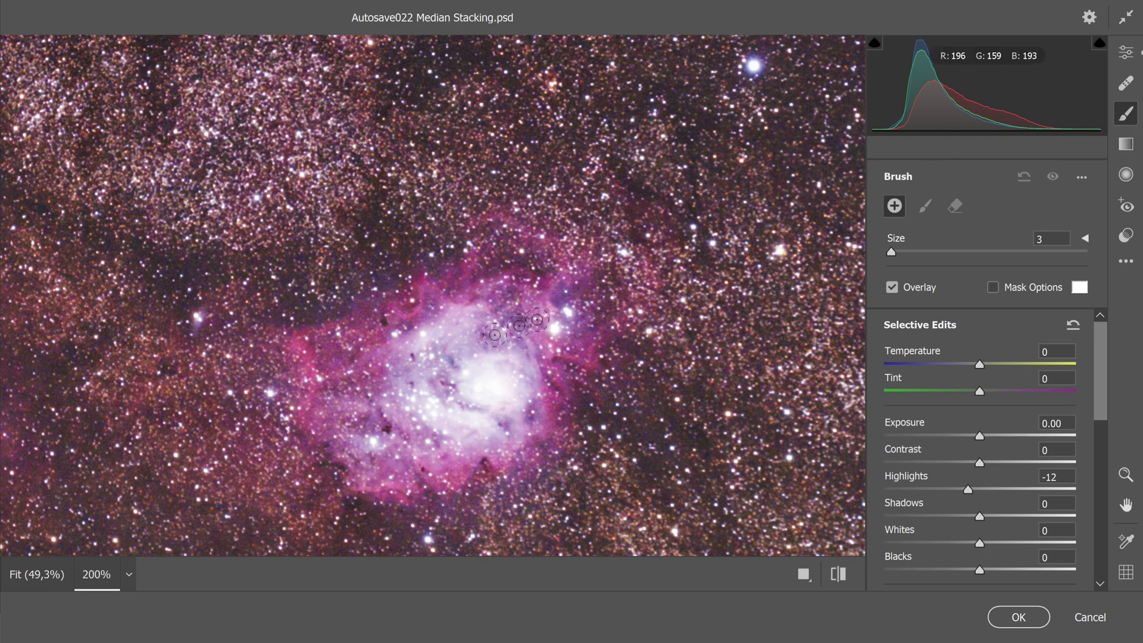
scroll(808, 390, up, 2)
click(1053, 477)
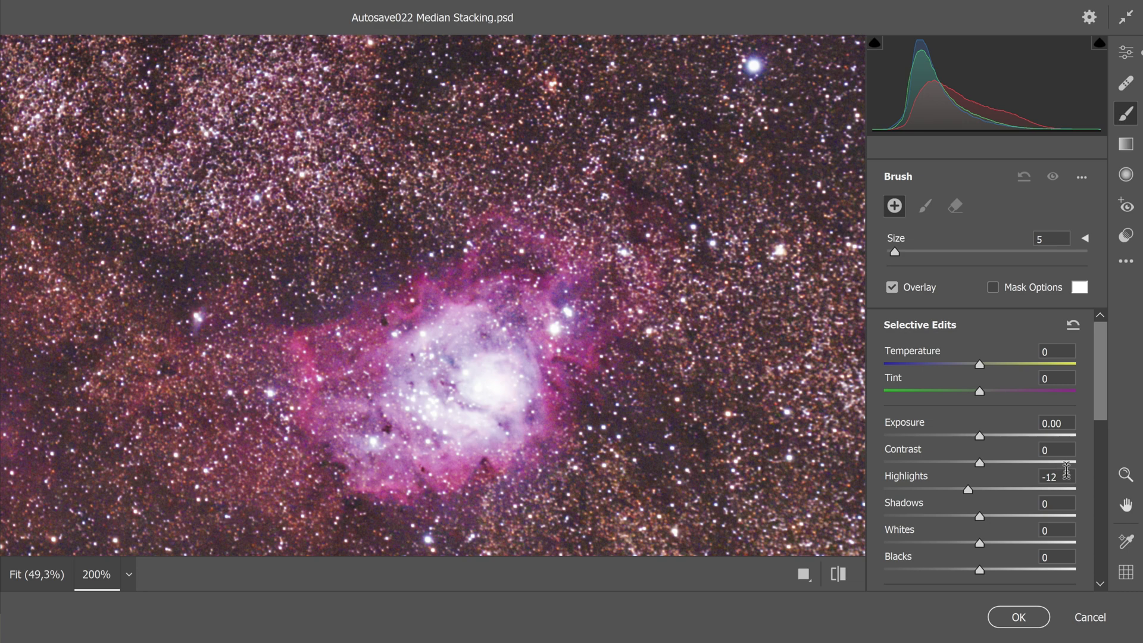
double_click(943, 487)
scroll(1060, 447, down, 5)
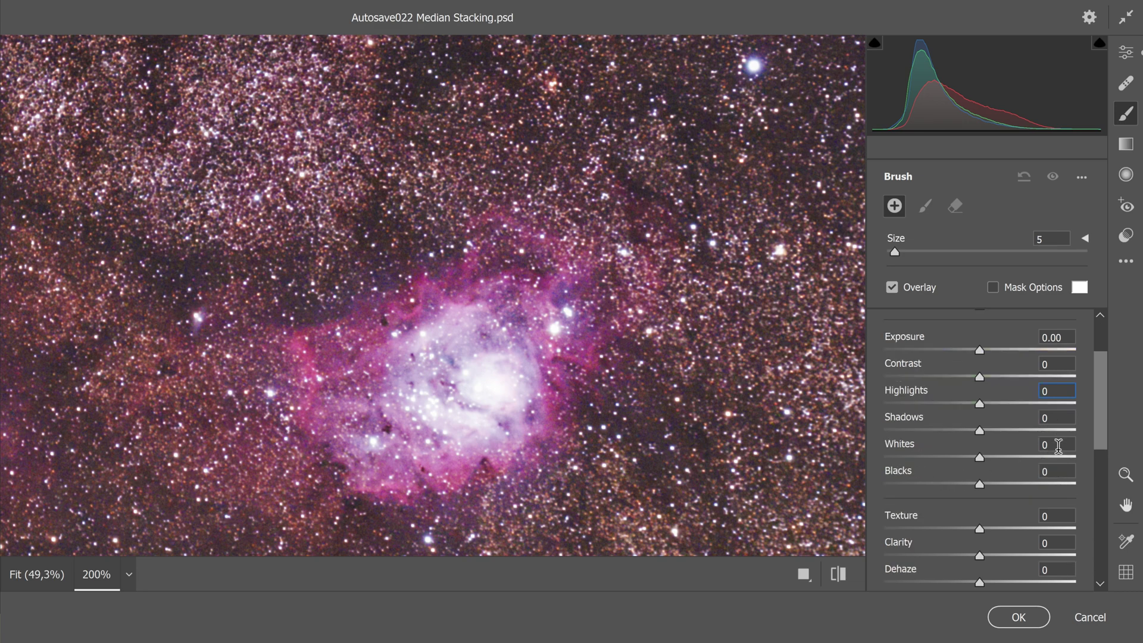
scroll(1054, 473, up, 4)
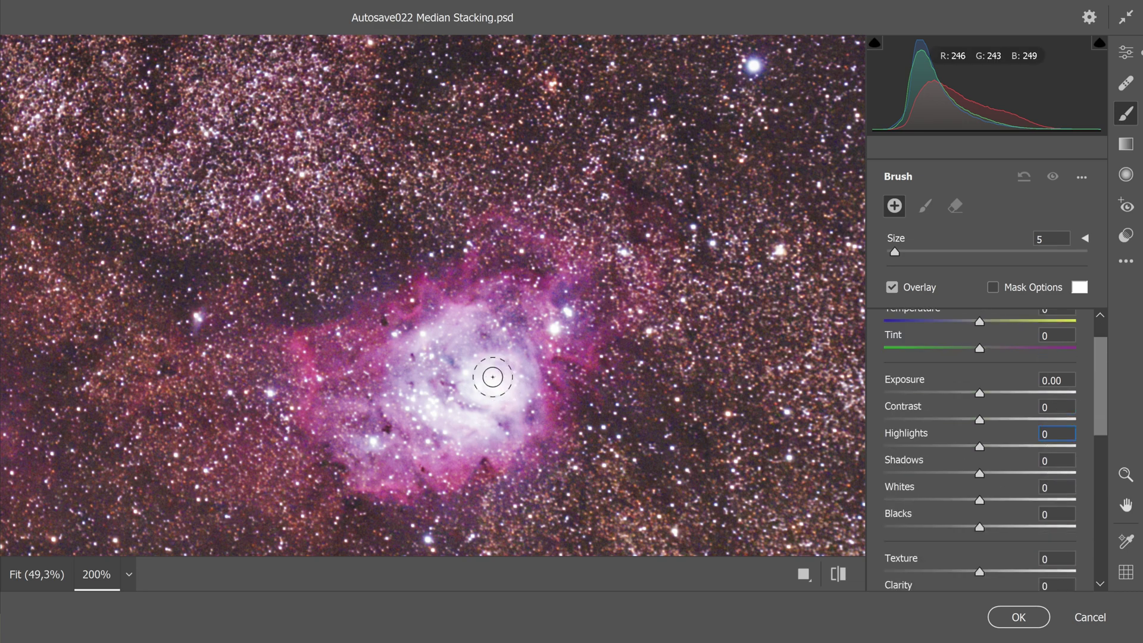
Step: Brush over the bright core of the Lagoon Nebula and set the painted area's Exposure to +0.10 and Highlights to -9
mouse_move(491, 373)
mouse_down()
mouse_move(477, 373)
mouse_move(517, 389)
mouse_move(458, 382)
mouse_move(512, 387)
mouse_move(462, 371)
mouse_up()
drag(530, 407, 535, 405)
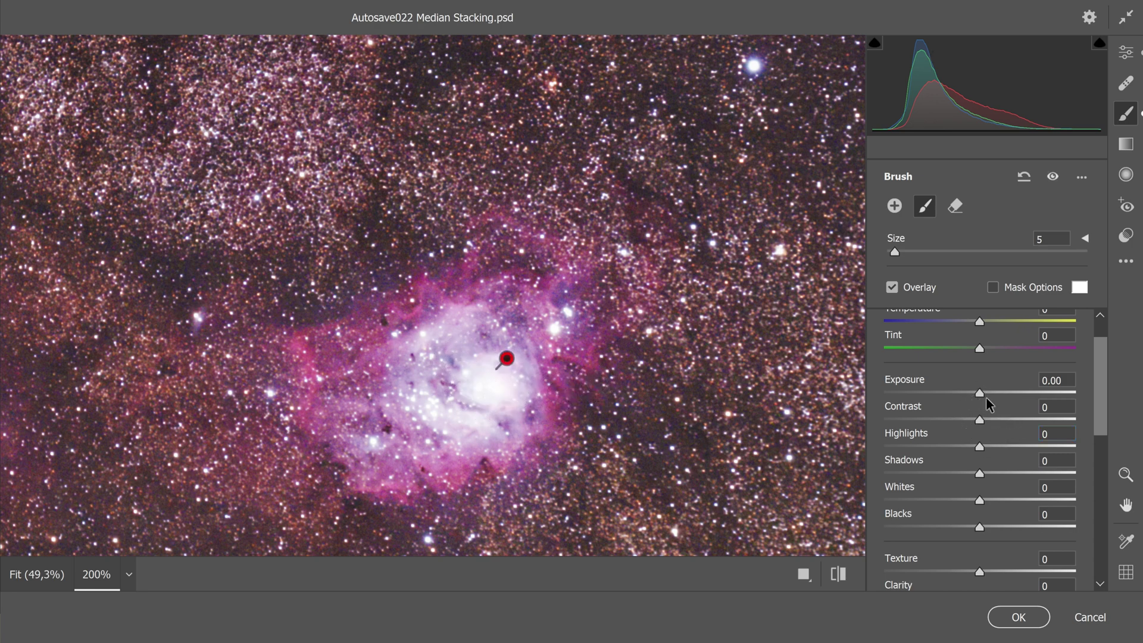
mouse_move(980, 394)
mouse_down()
mouse_move(970, 394)
mouse_move(983, 395)
mouse_up()
drag(979, 448, 971, 447)
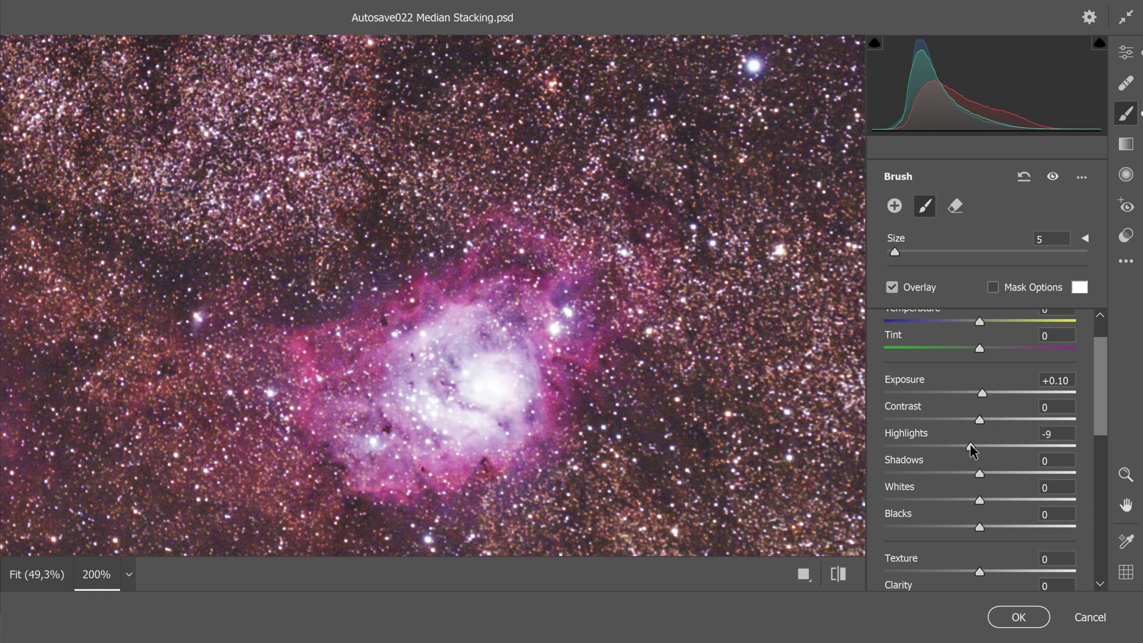
Step: Check the adjustments in the wider view at 66.7% and apply the Camera Raw Filter
key(z)
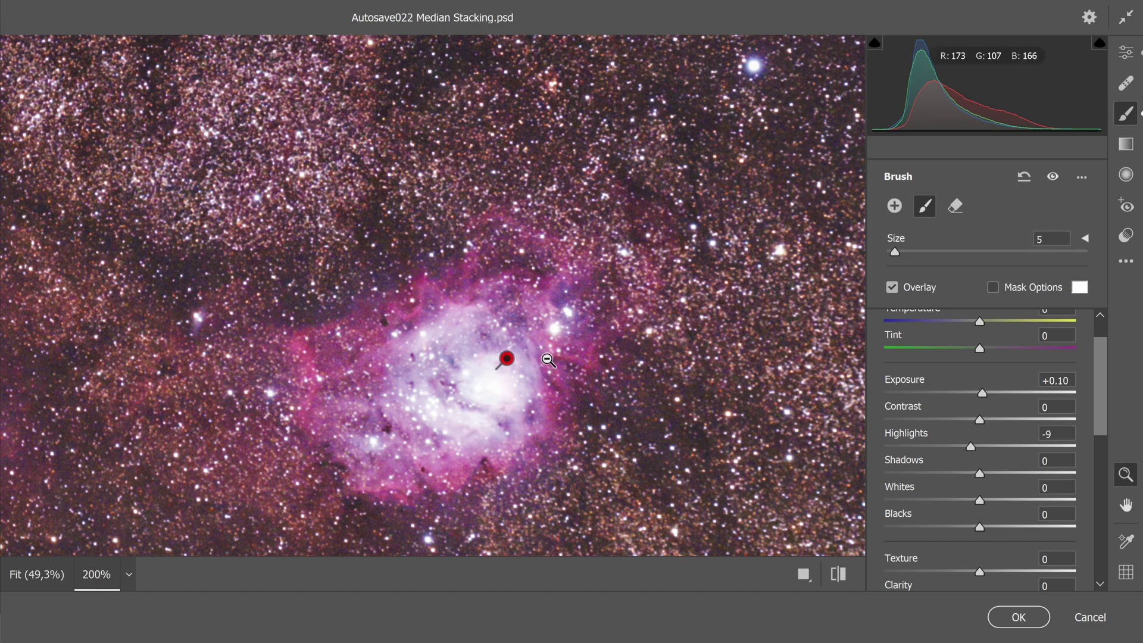
alt+click(548, 360)
alt+click(548, 360)
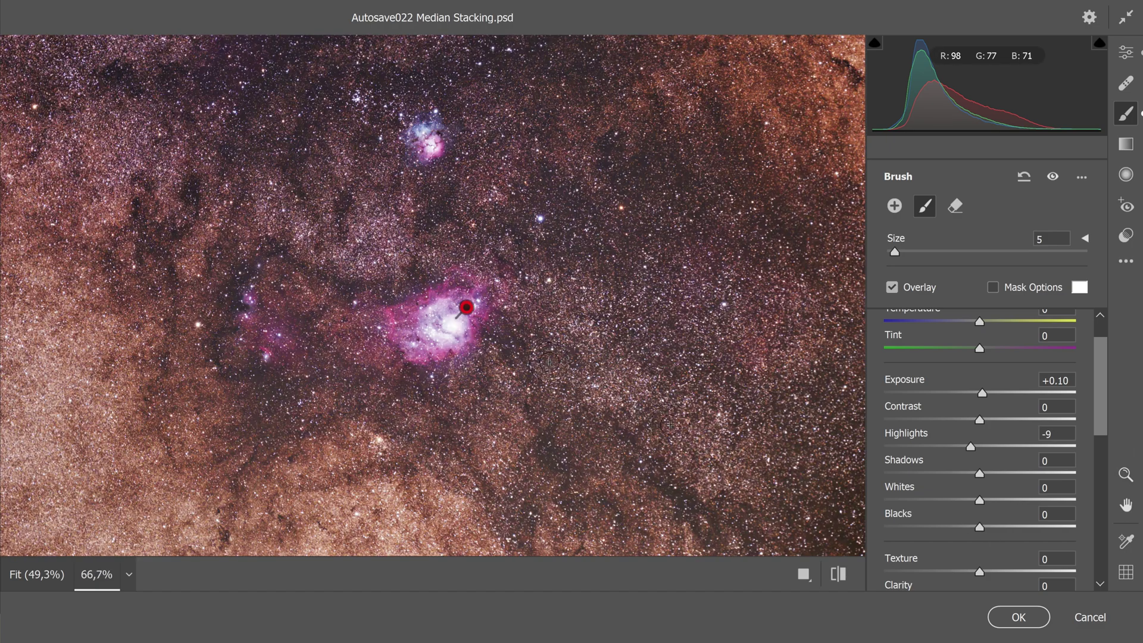
click(1027, 619)
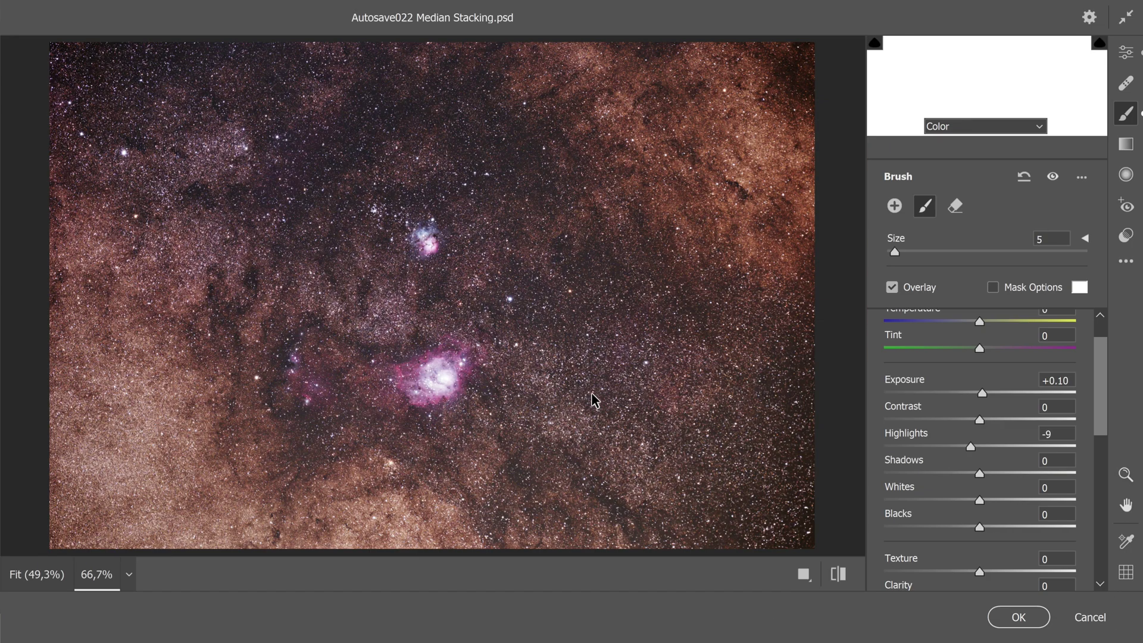
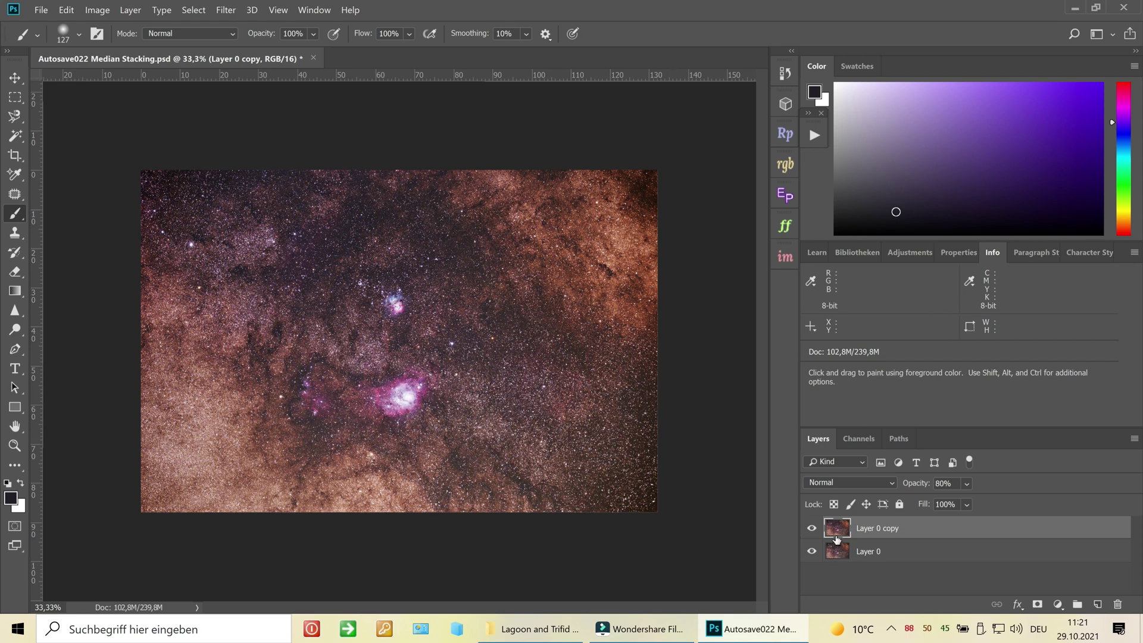
Step: Duplicate the Layer 0 copy layer and copy the entire Red channel of the duplicate to the clipboard
drag(839, 533, 1099, 605)
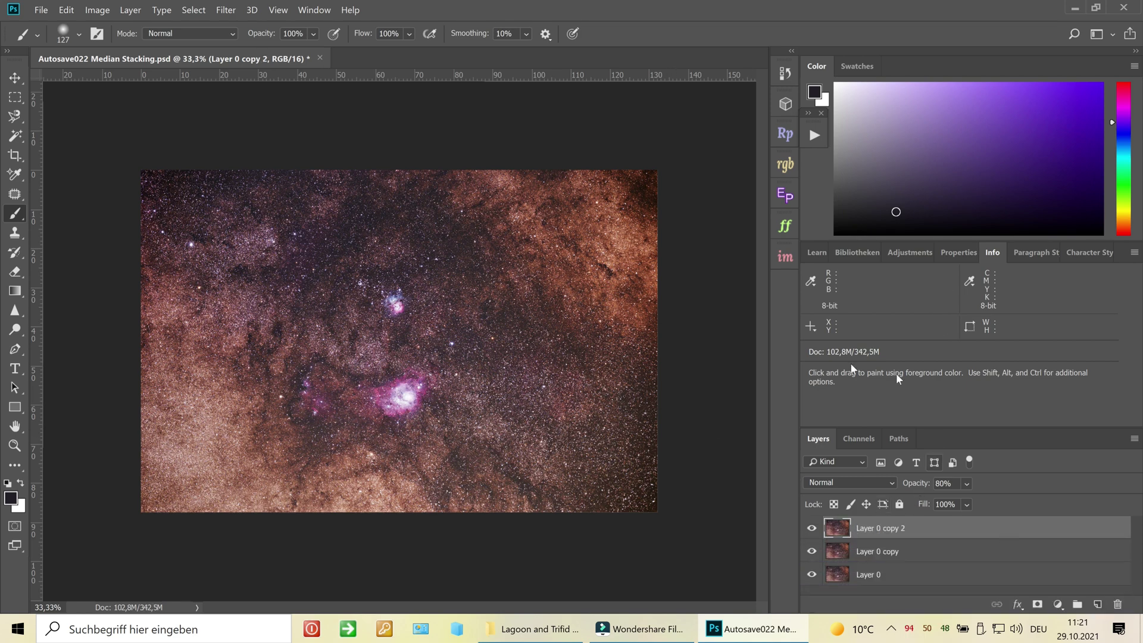
click(863, 440)
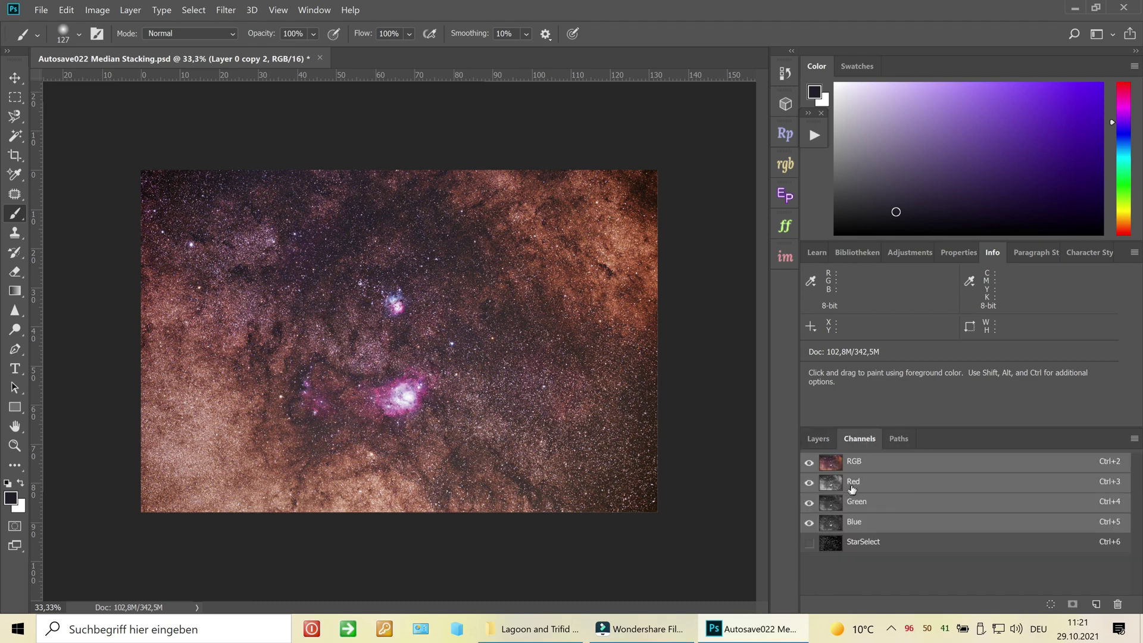
click(856, 485)
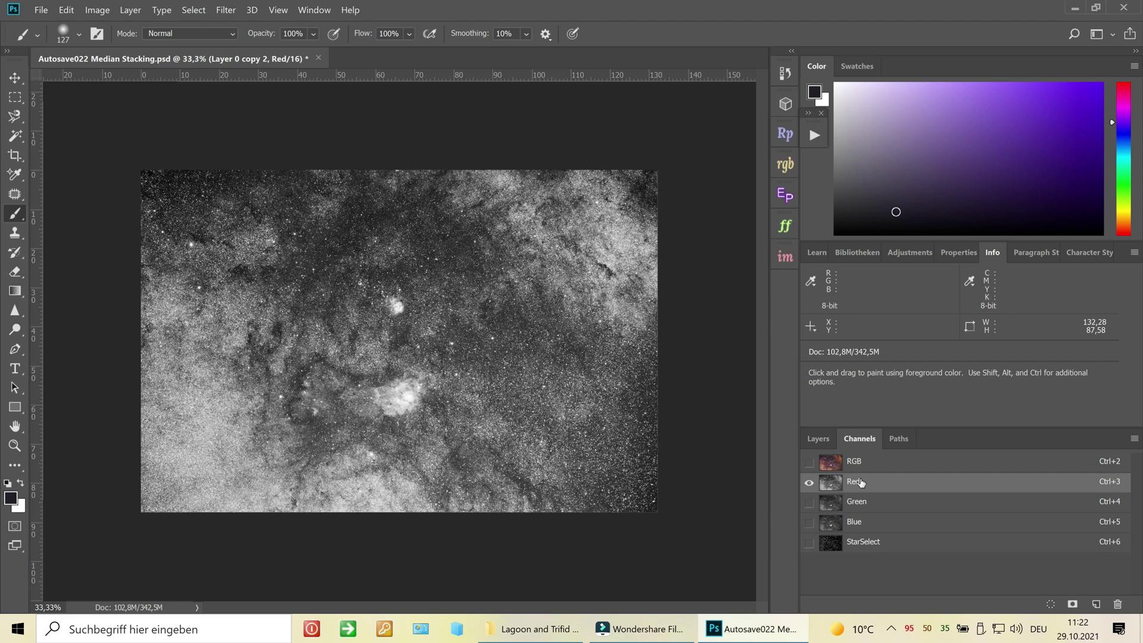
key(ctrl+a)
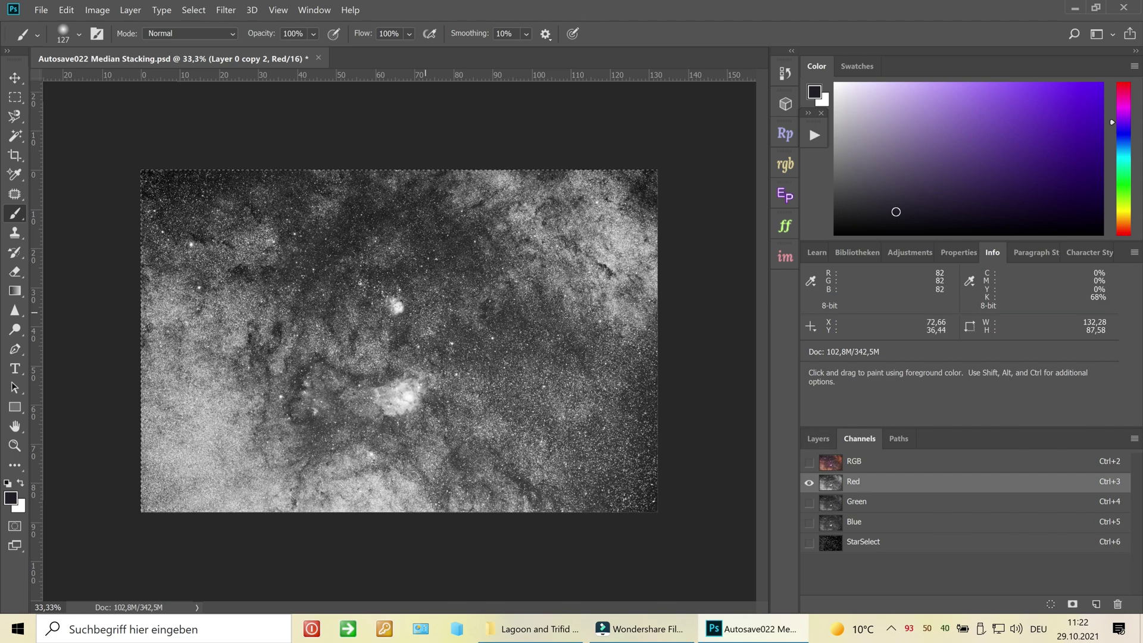
key(ctrl+c)
Step: Create a new 16-bit grayscale document of 5208 x 3448 pixels at 100 ppi and paste the copied Red channel into it
click(41, 11)
key(Right)
click(46, 24)
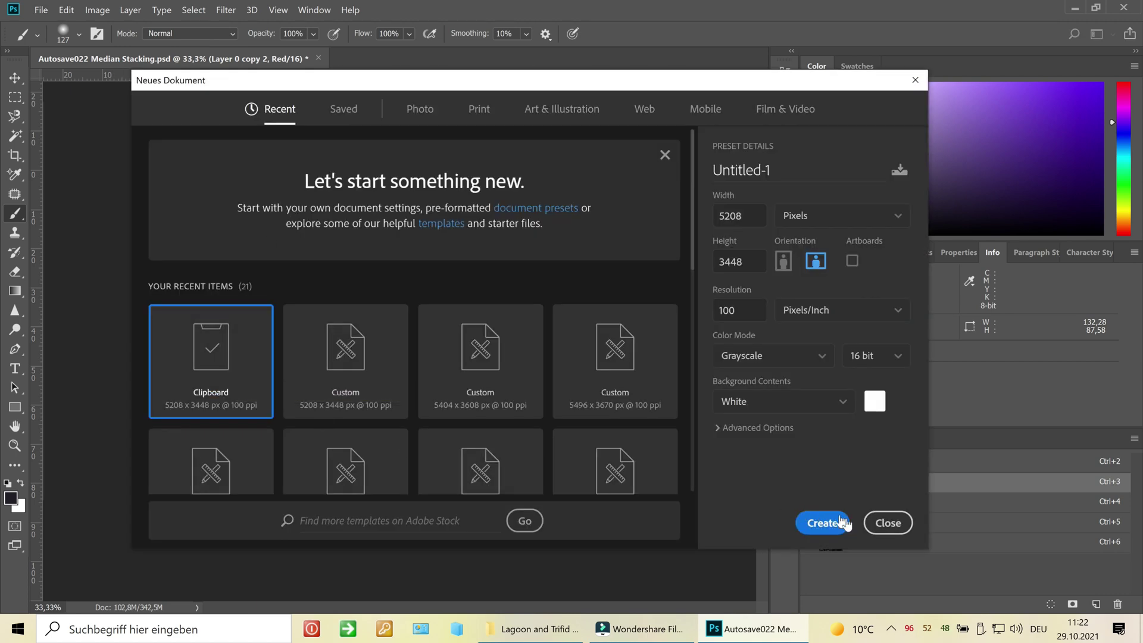
click(822, 523)
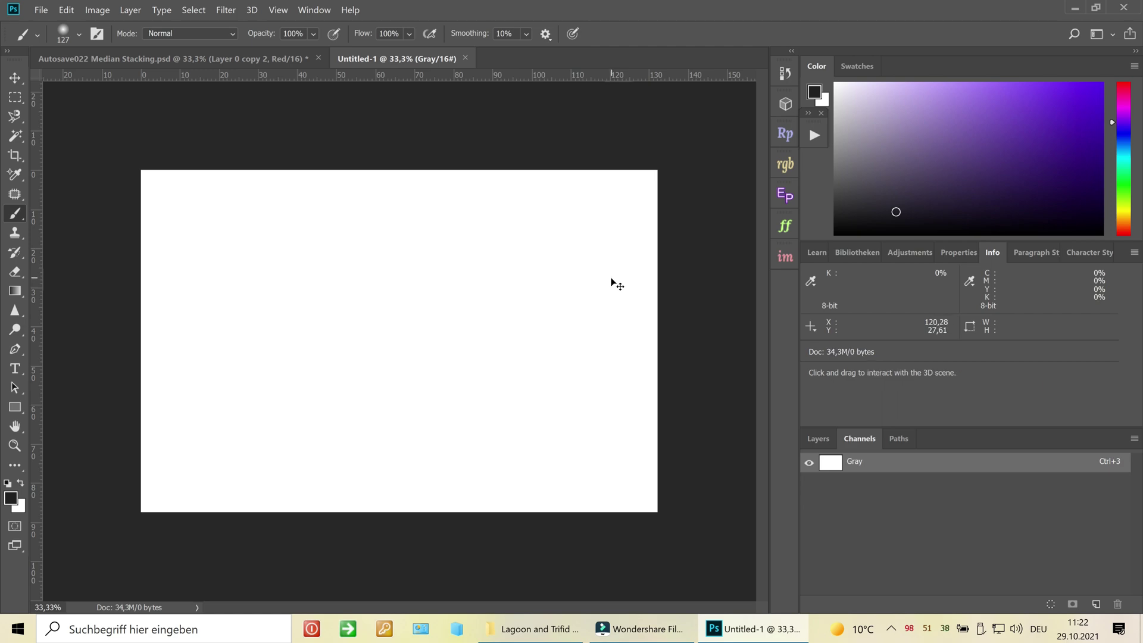
key(ctrl+v)
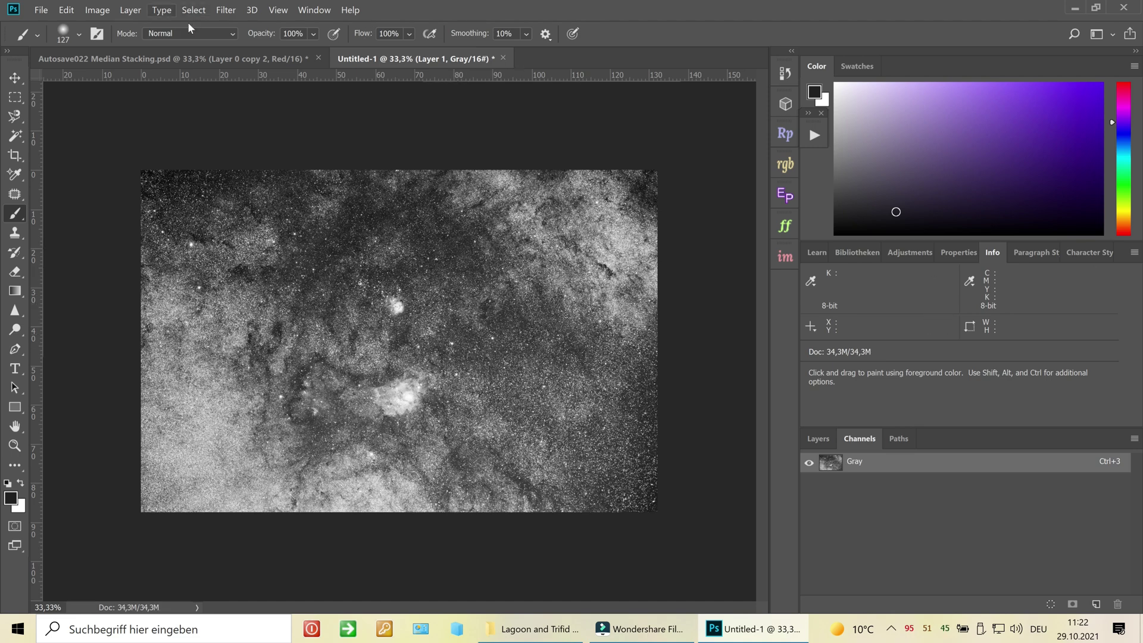
Step: Return to the nebula photo and display the full RGB image with the Red channel targeted
click(200, 58)
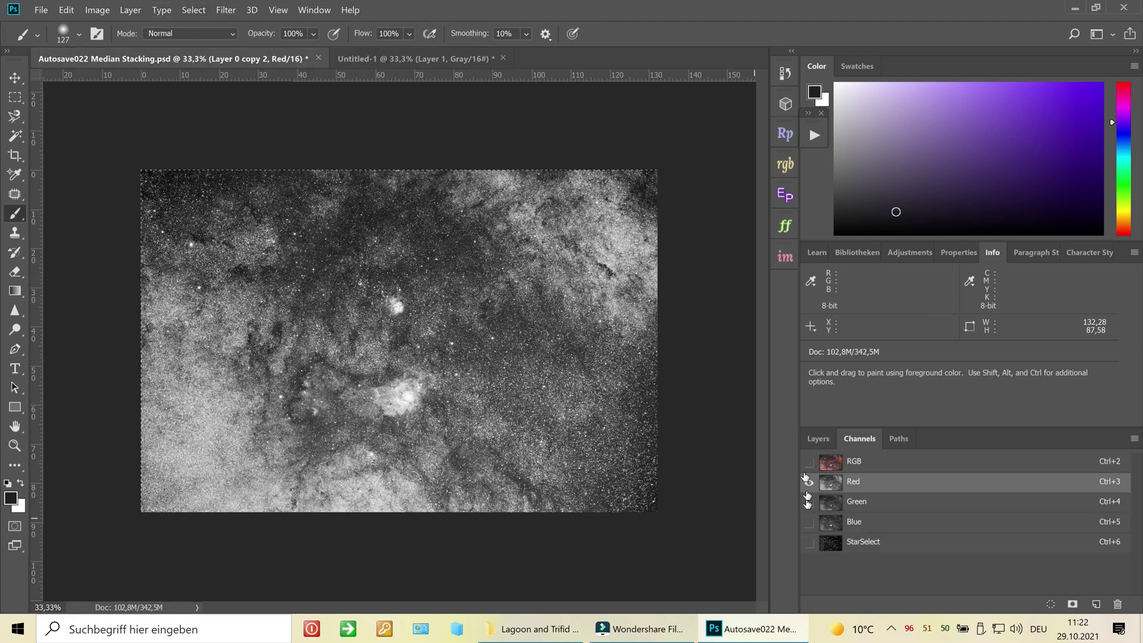
click(809, 463)
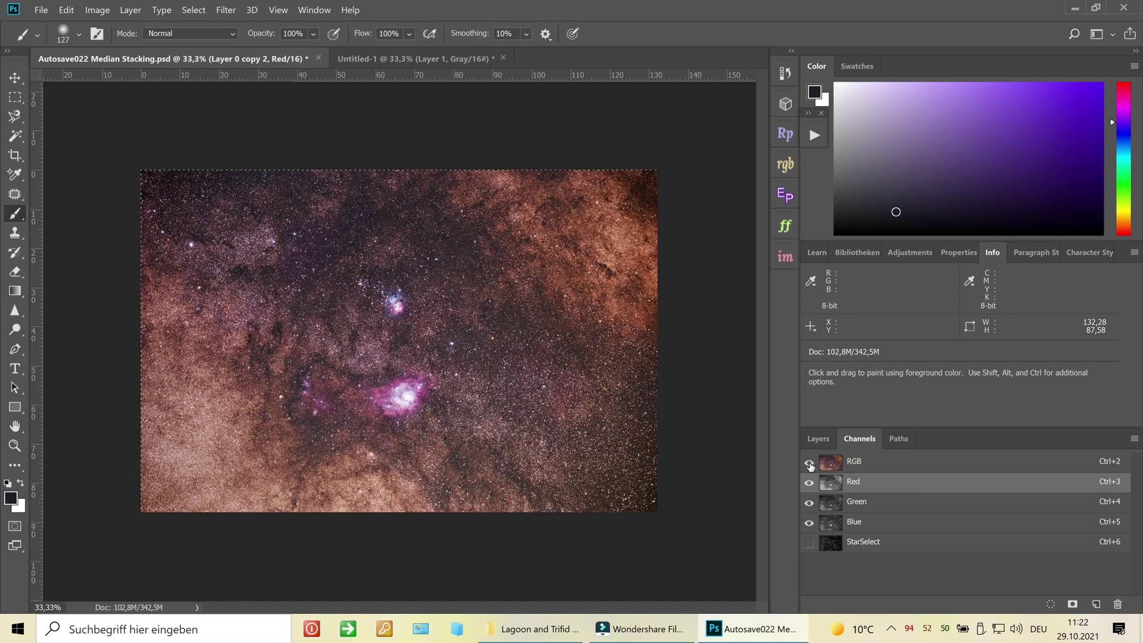
click(841, 503)
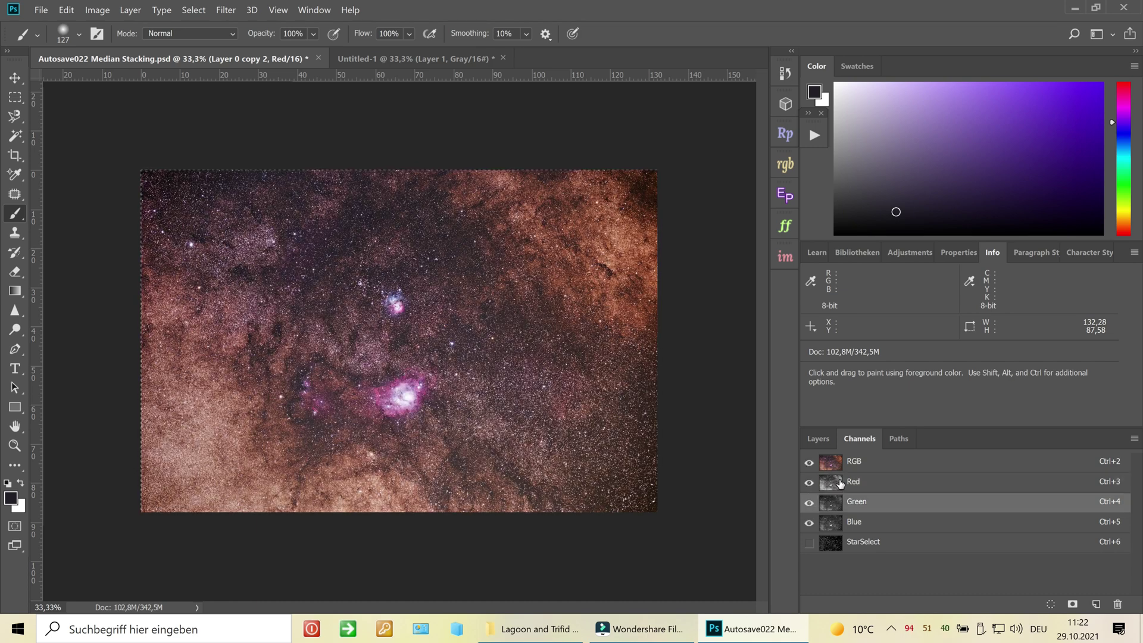
click(841, 484)
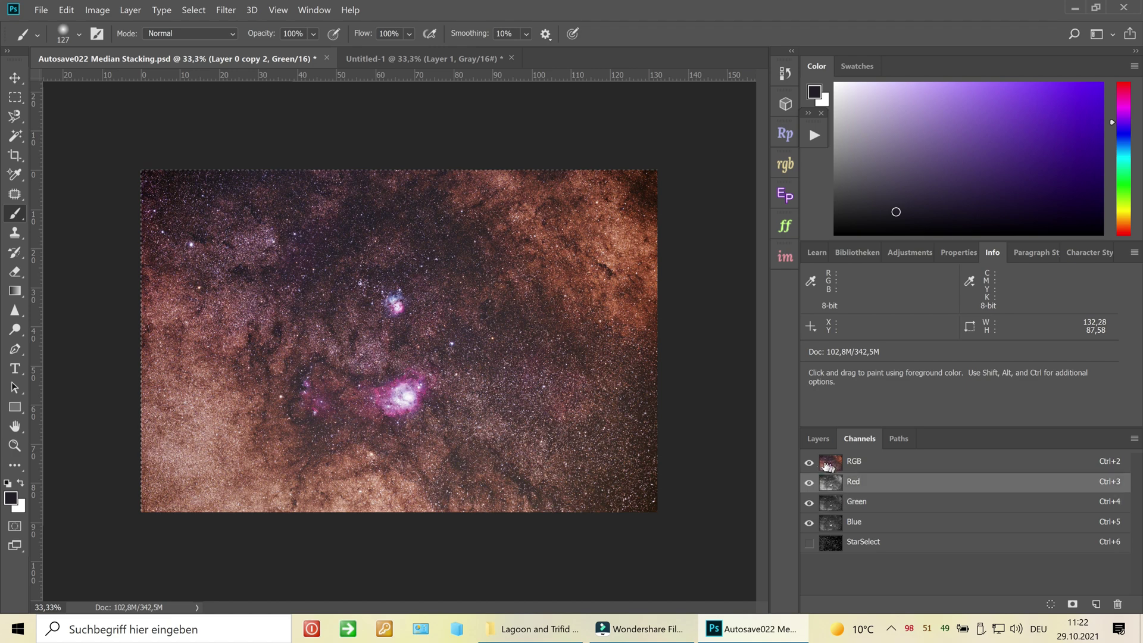
Step: Brighten the pasted grayscale image with Curves, using a point at input 76 and output 73
click(388, 59)
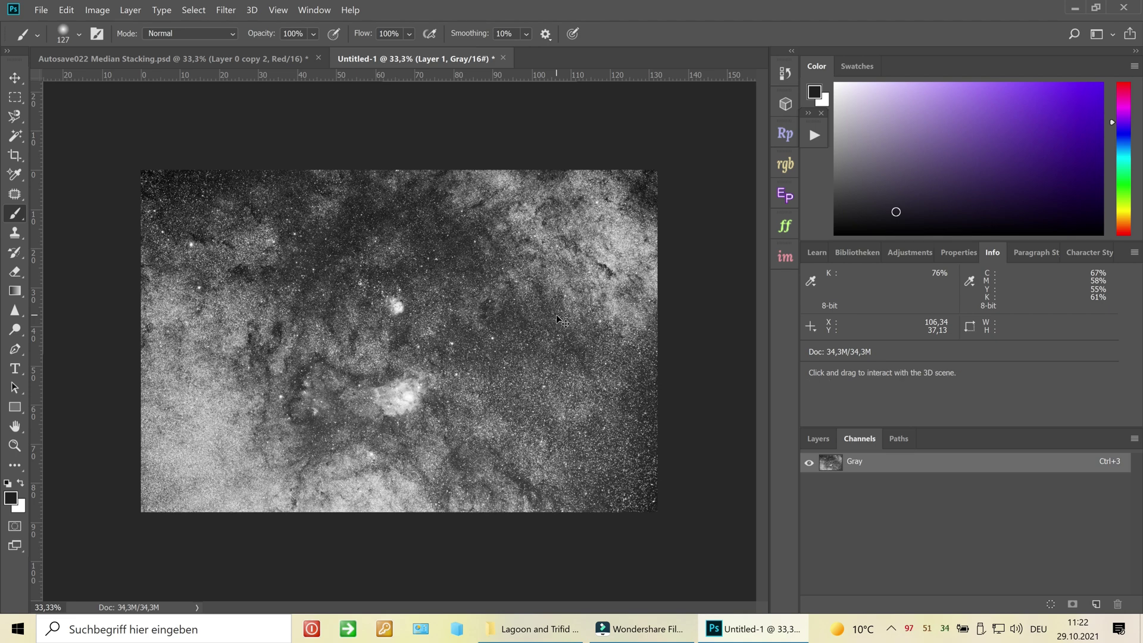
key(ctrl+m)
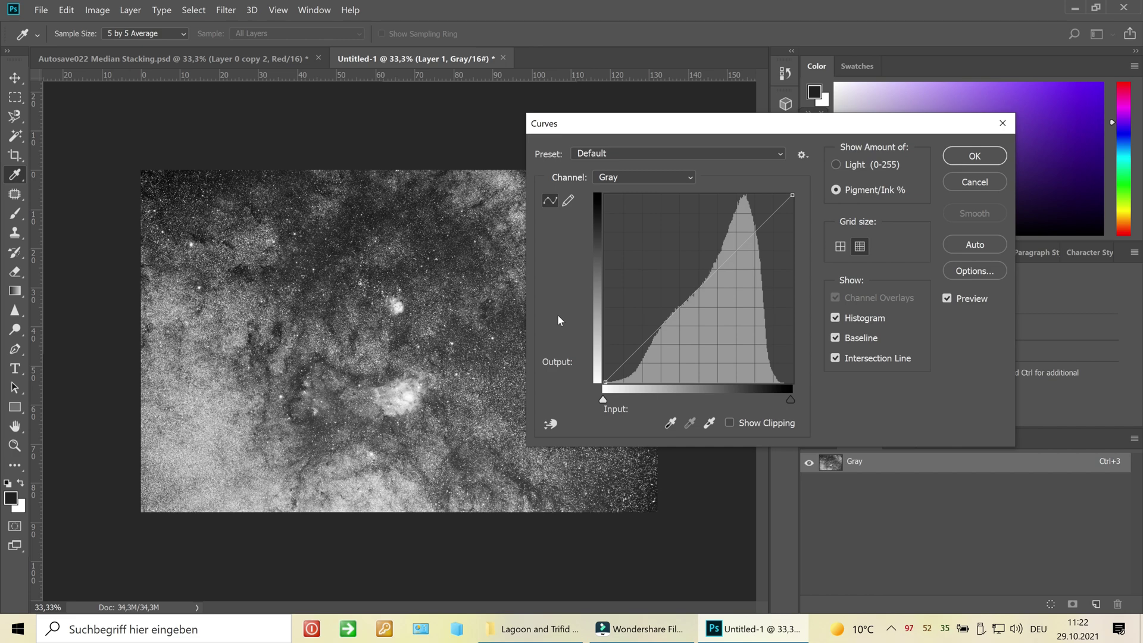
click(748, 242)
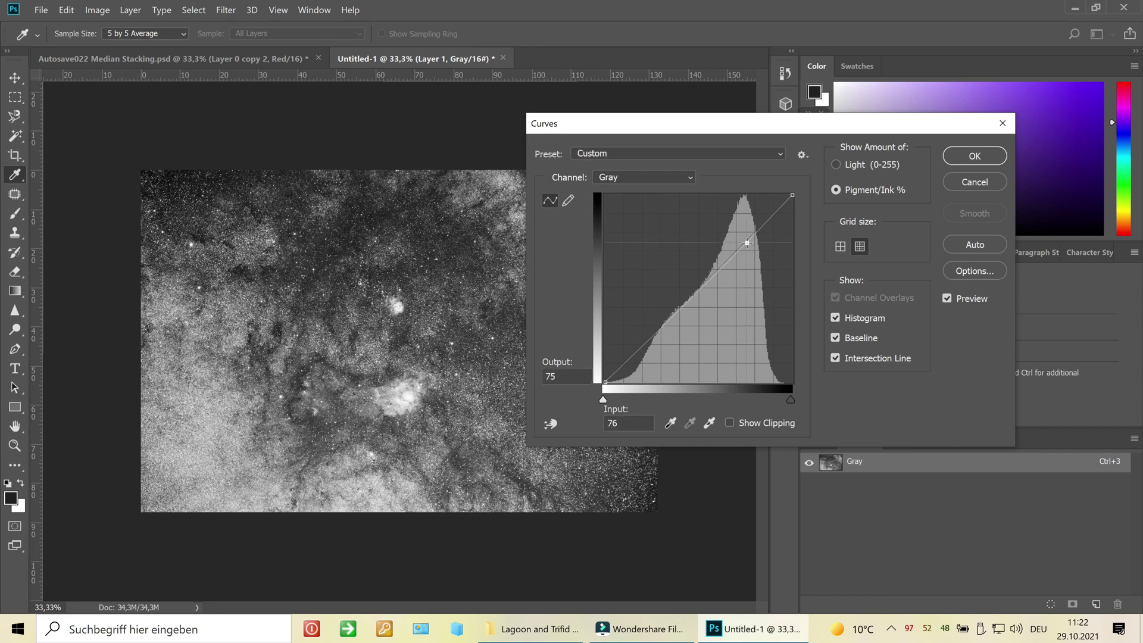
drag(748, 243, 749, 246)
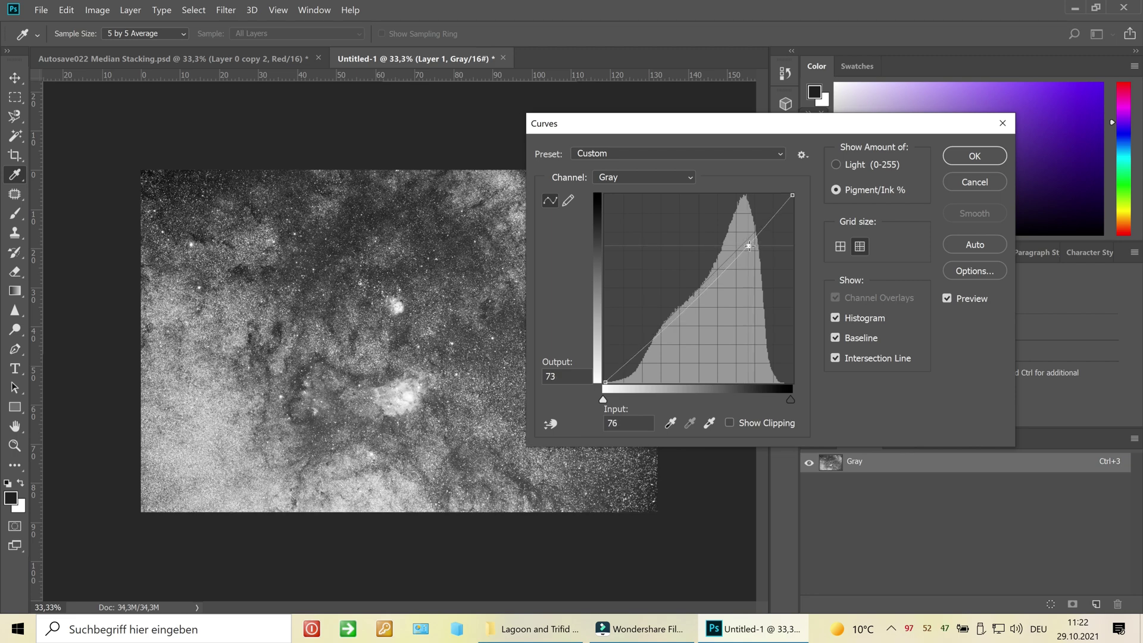
click(975, 156)
key(b)
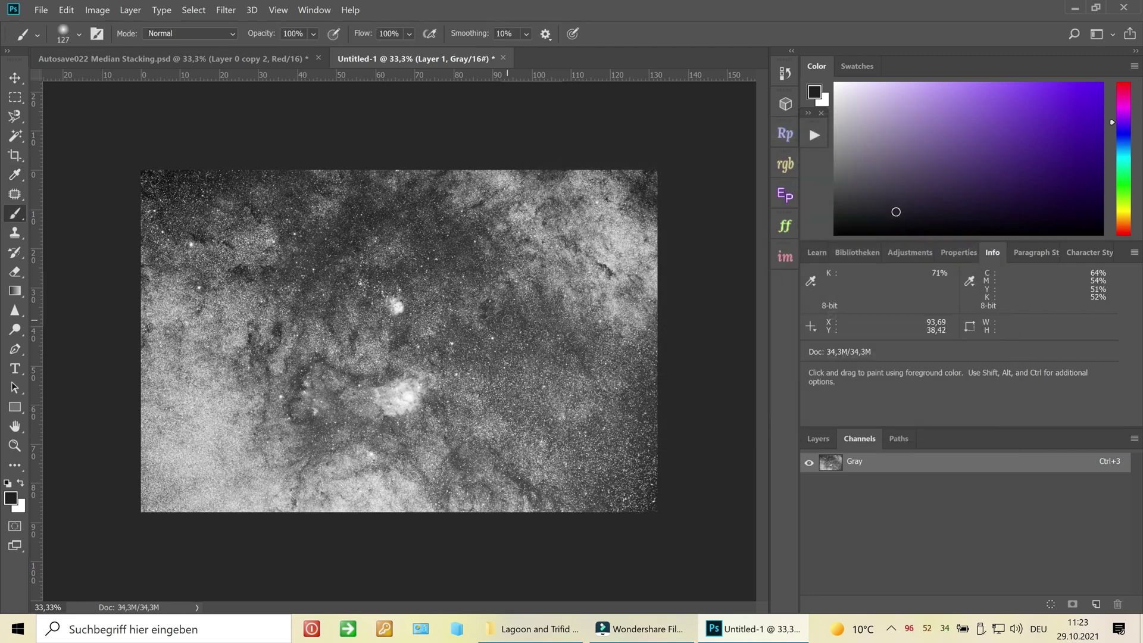
Step: Bring the entire adjusted grayscale image back into the photo's Red channel and display the RGB composite again
key(ctrl+a)
click(246, 58)
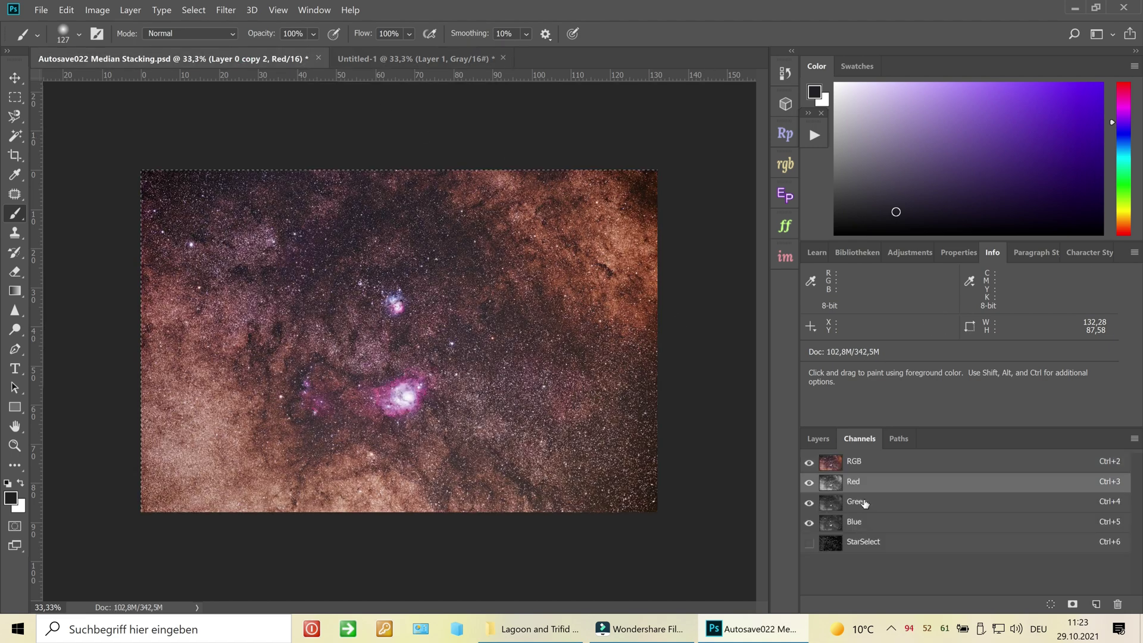
click(867, 504)
click(854, 483)
click(825, 463)
click(810, 482)
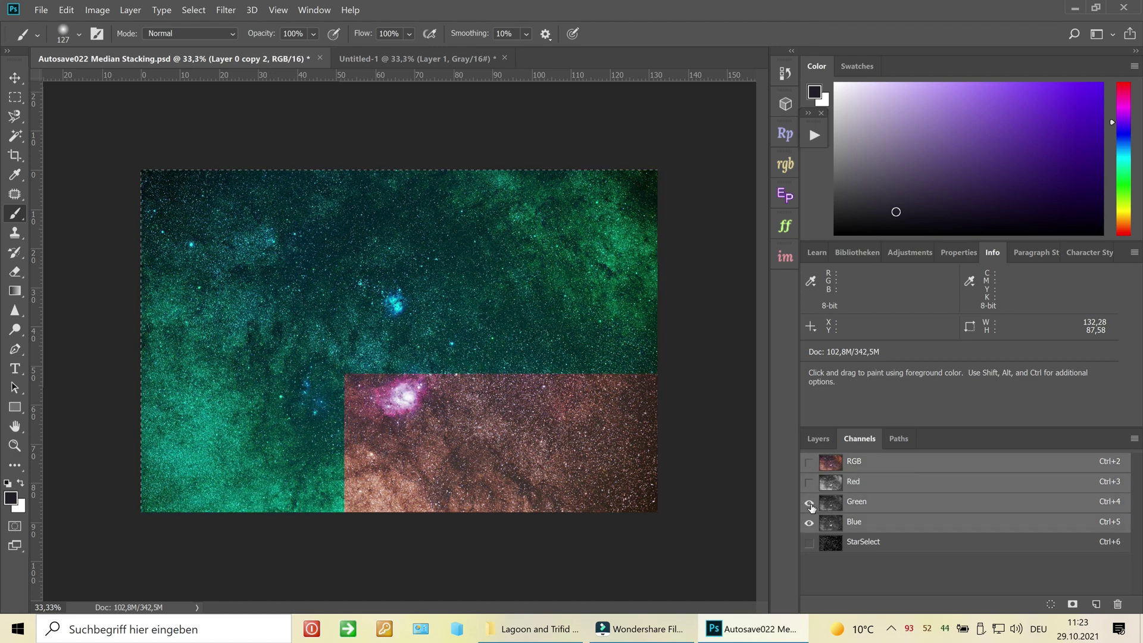
click(809, 503)
click(809, 483)
click(810, 524)
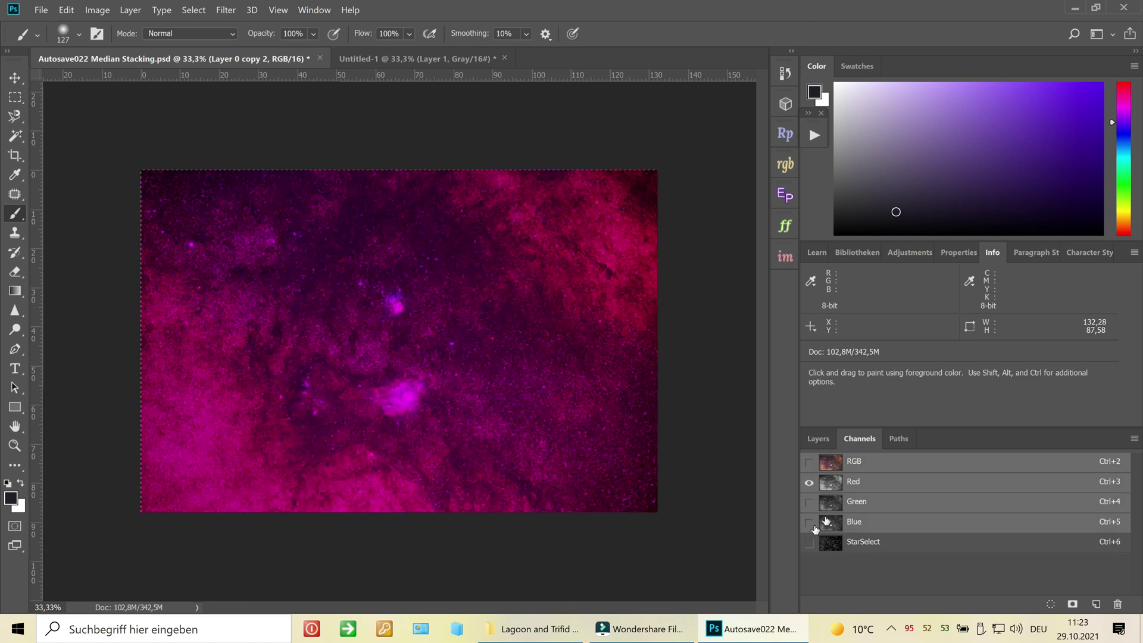
click(842, 487)
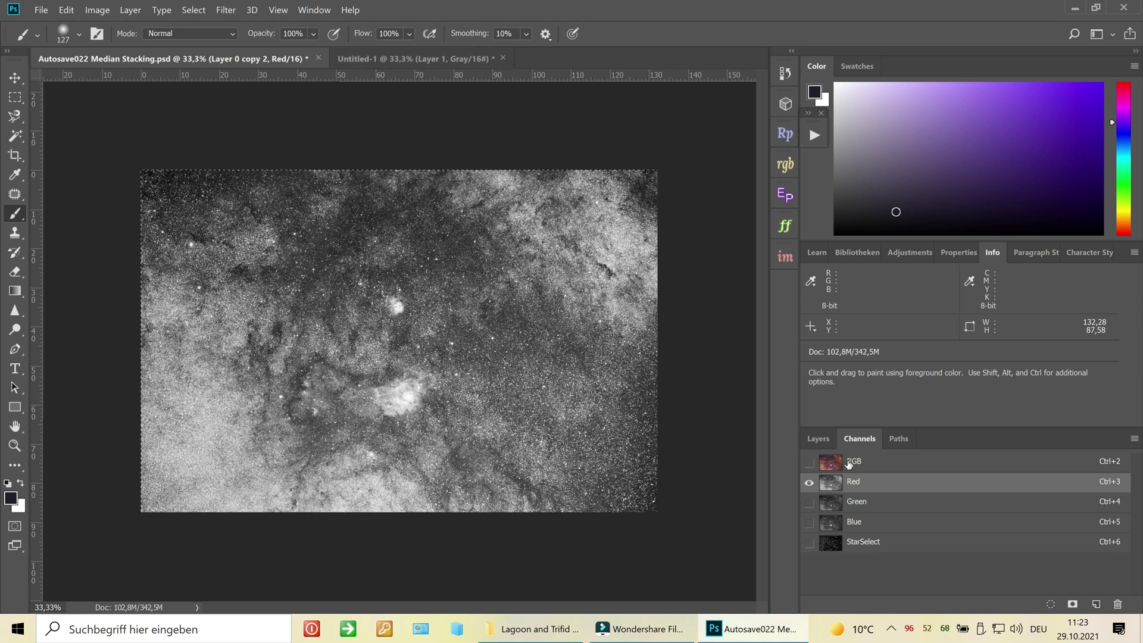
click(811, 463)
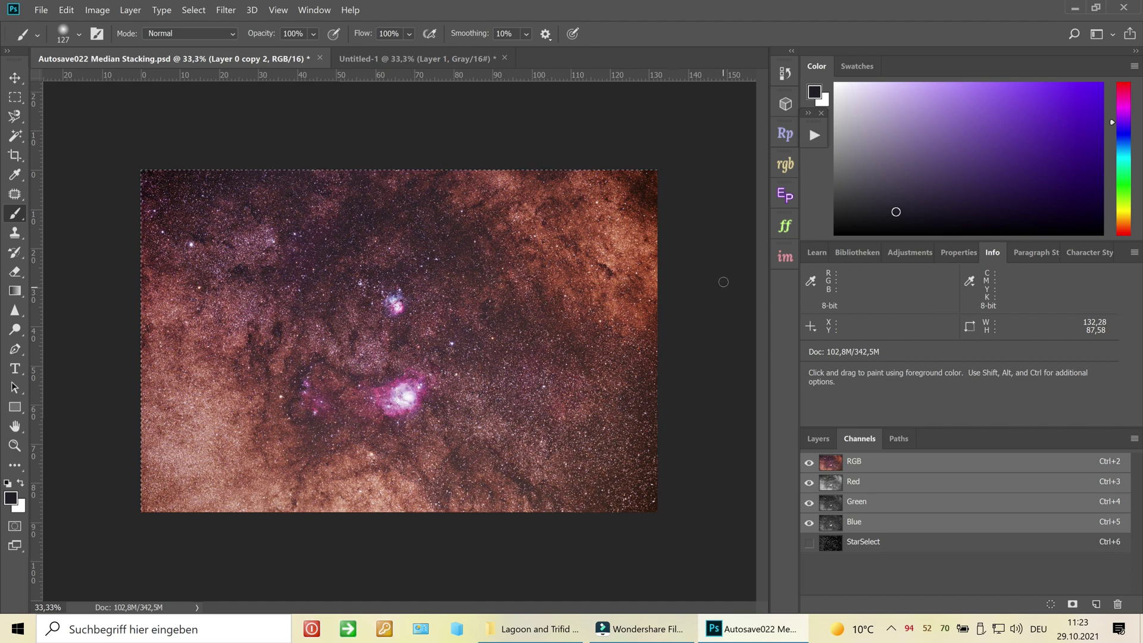
Step: Toggle the visibility of the top layer to compare the photo with and without the channel edit
click(819, 441)
click(813, 529)
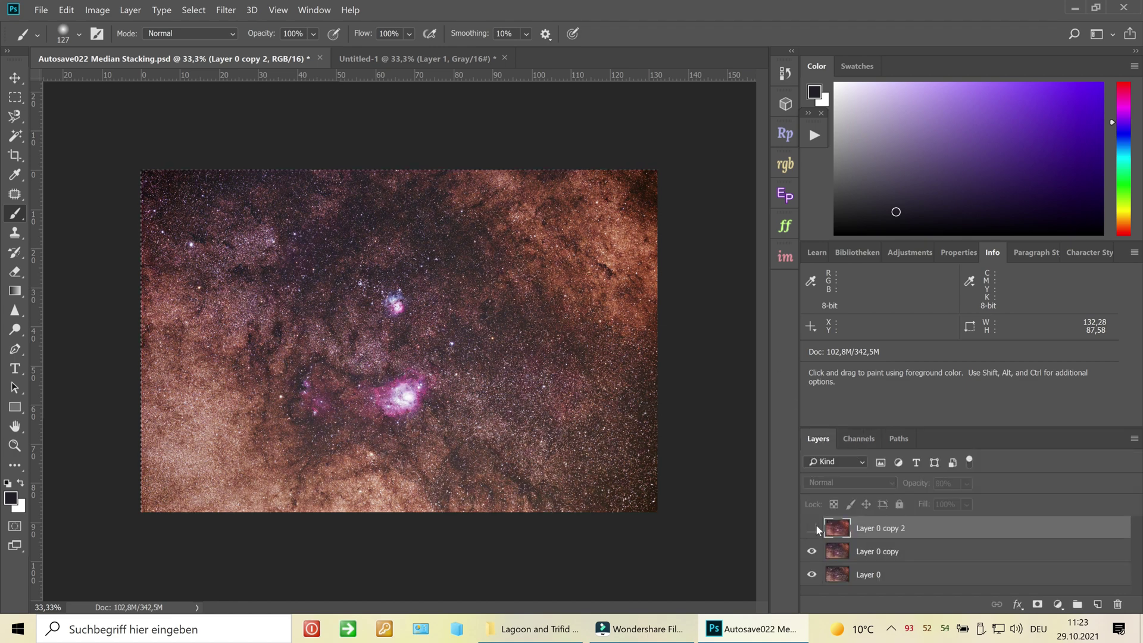
click(813, 528)
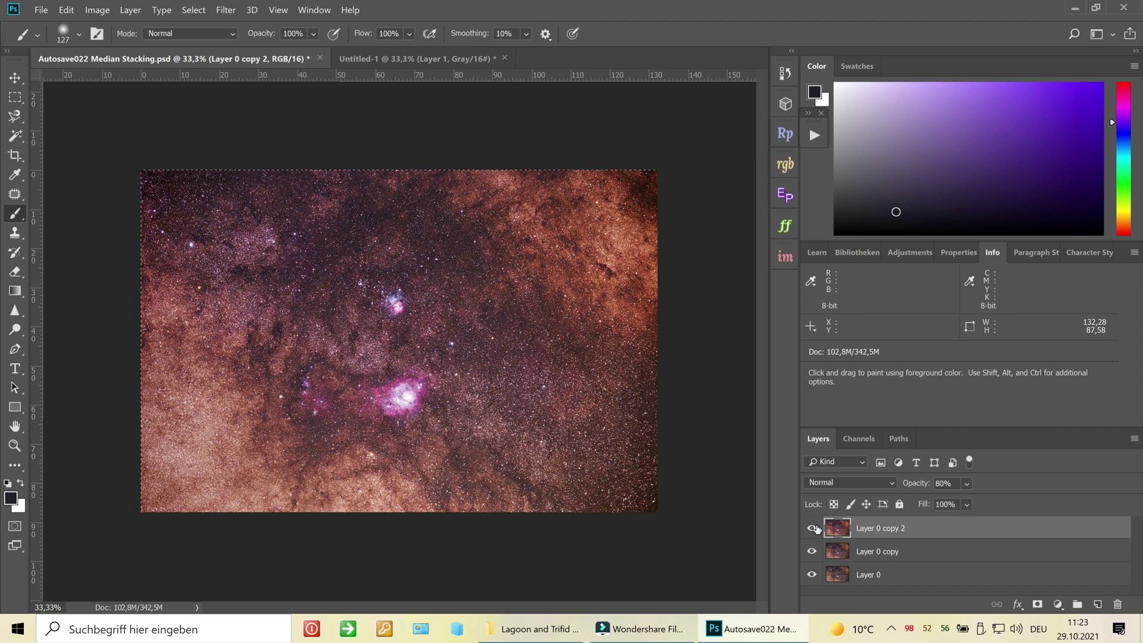
click(812, 529)
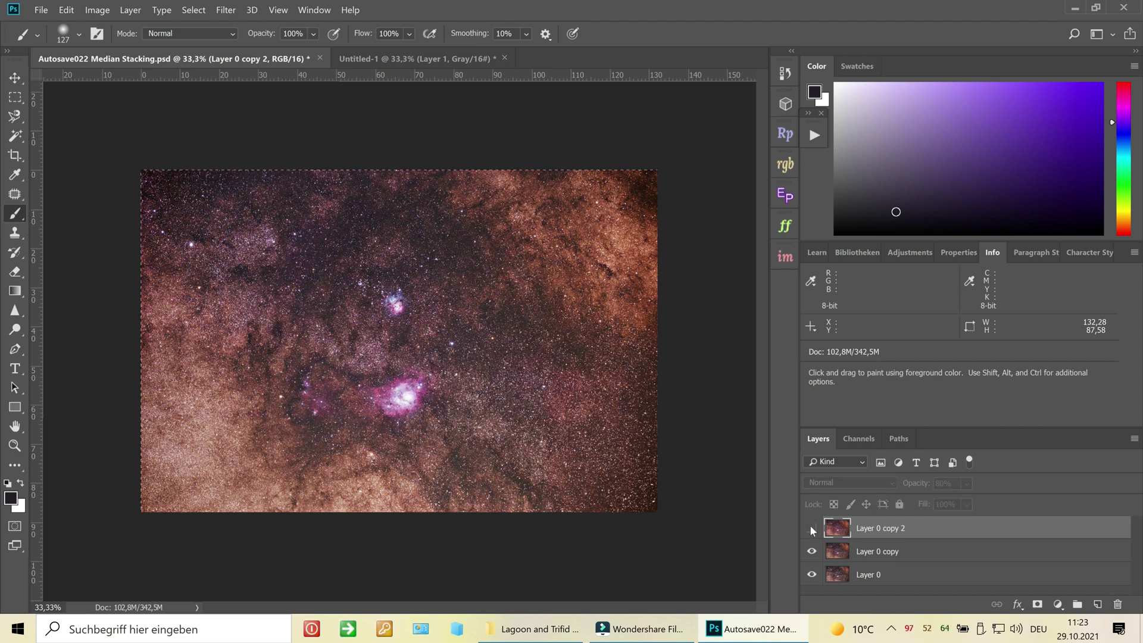
click(812, 529)
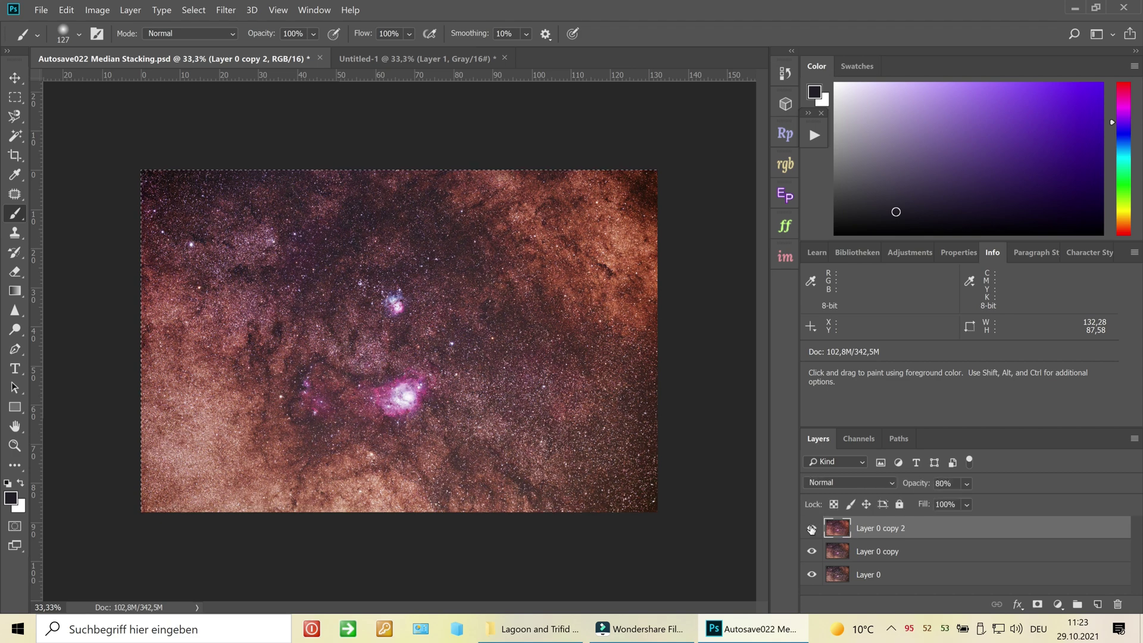
click(812, 529)
Step: Apply Levels to the top layer with the black input level at 1
key(ctrl+l)
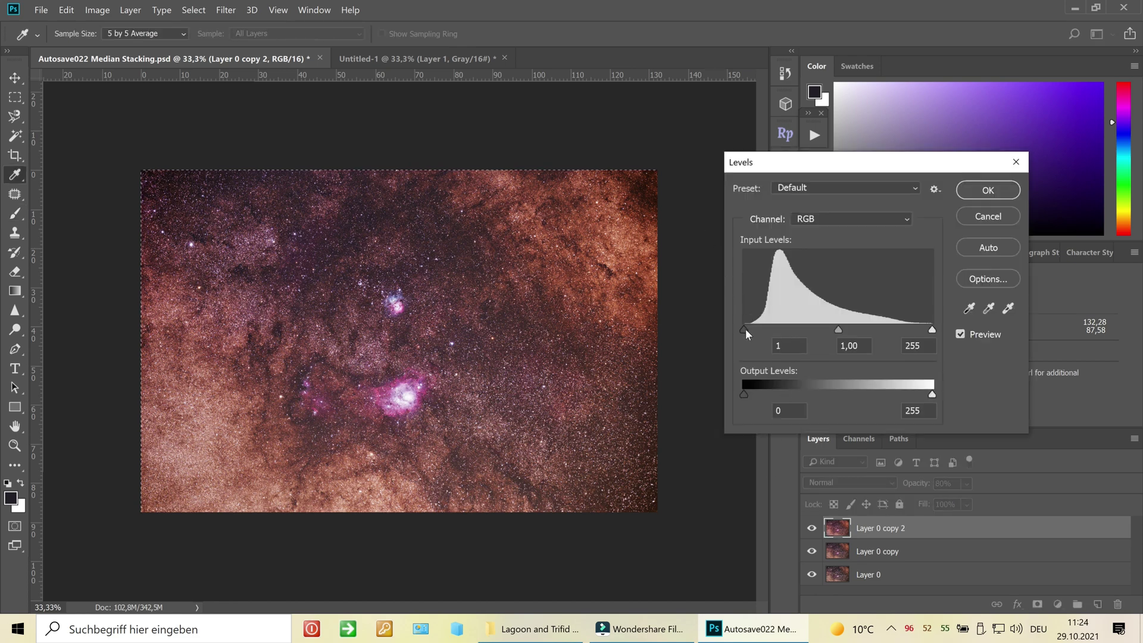
drag(746, 331, 746, 335)
click(989, 191)
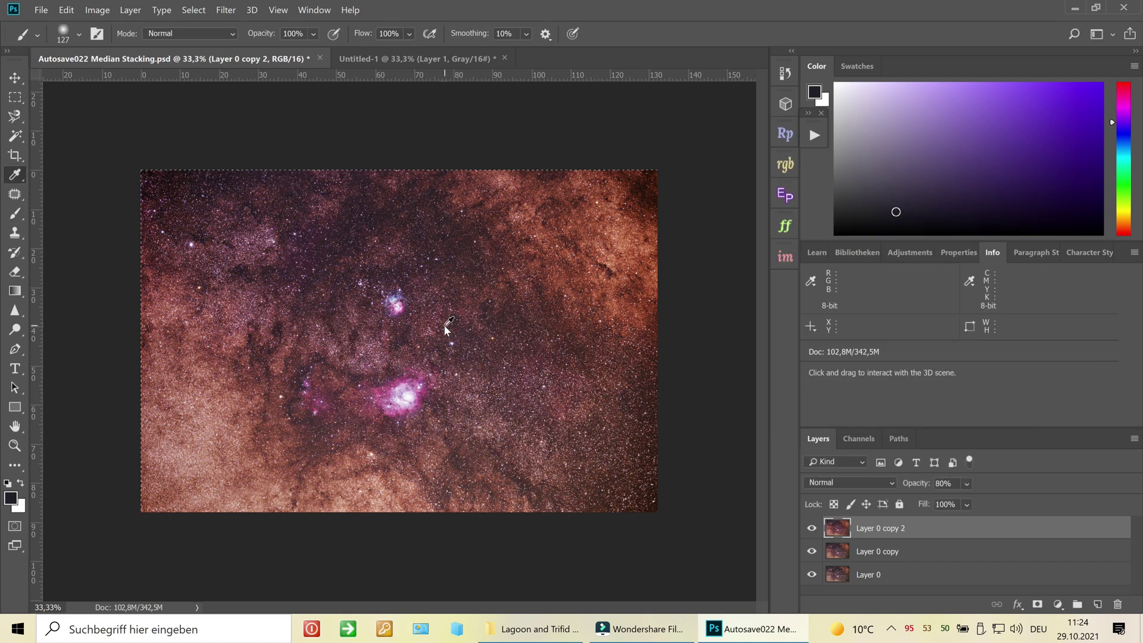
Step: Darken the shadows of the top layer with a Curves point at input 40 and output 33
key(ctrl+m)
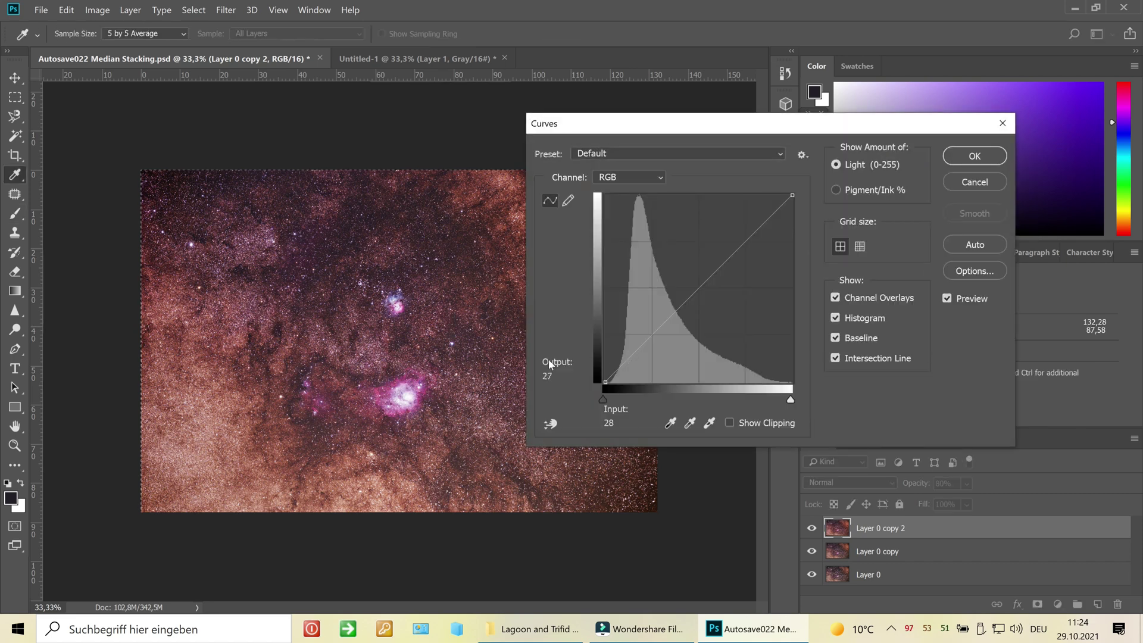
key(ctrl+plus)
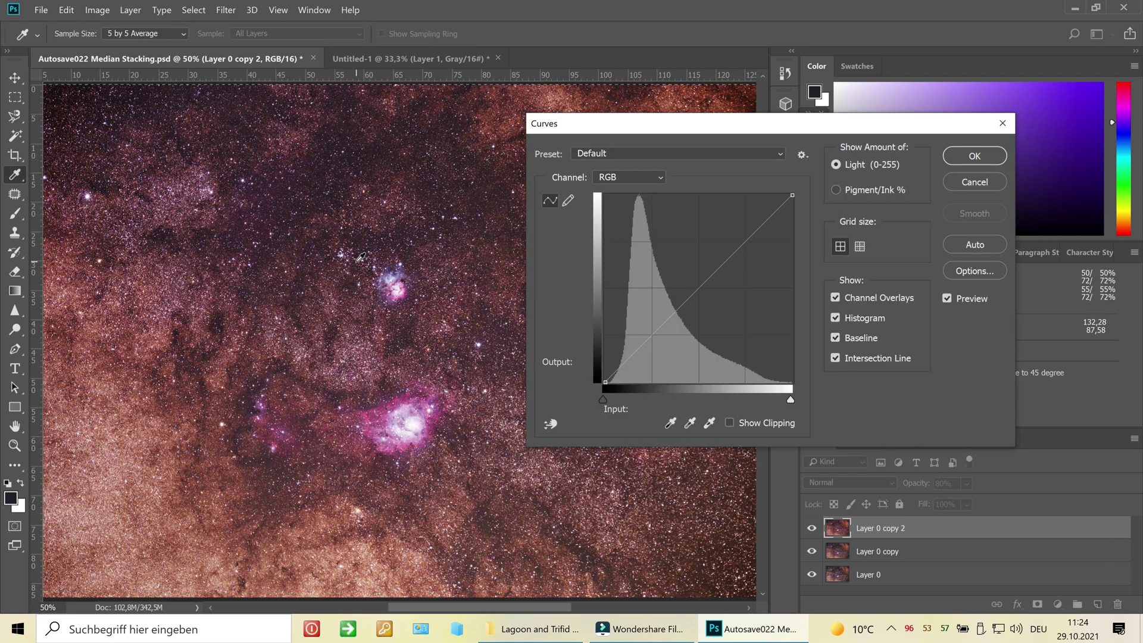
key(ctrl+plus)
key(ctrl+plus)
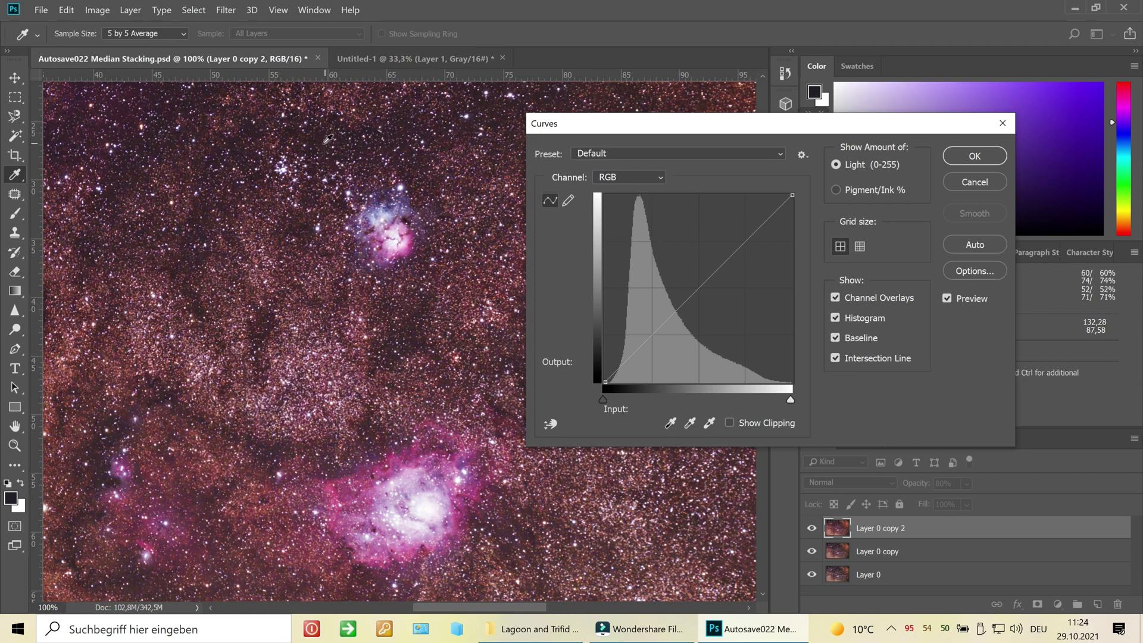
click(318, 147)
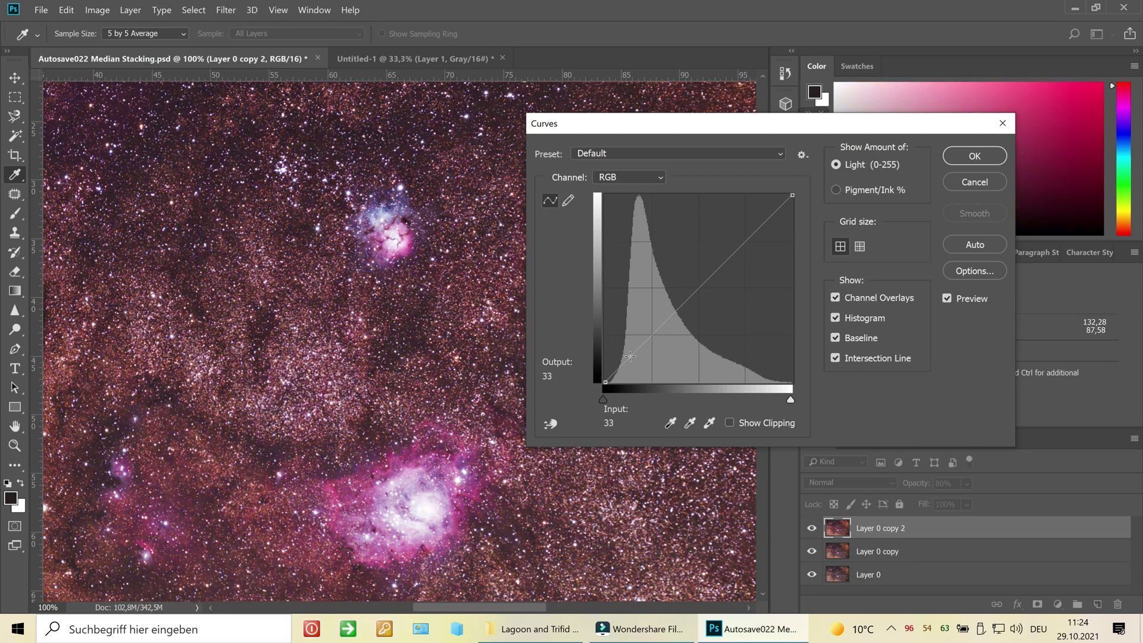
drag(630, 356, 635, 358)
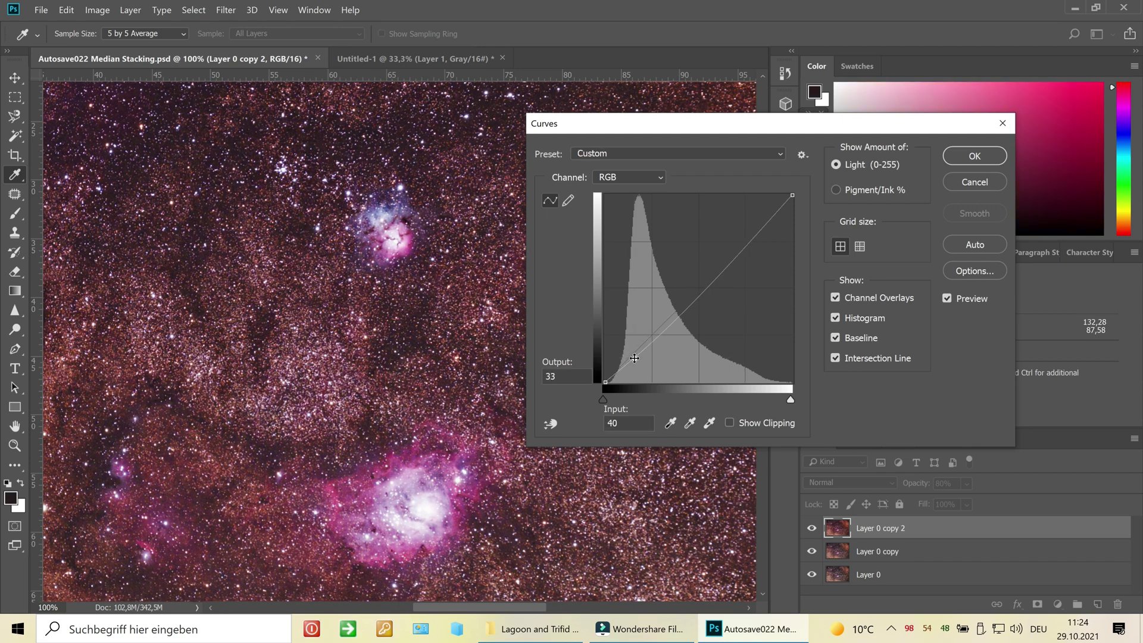
Step: Brighten the highlights in Curves with a second point at input 181 and output 186
key(ctrl+minus)
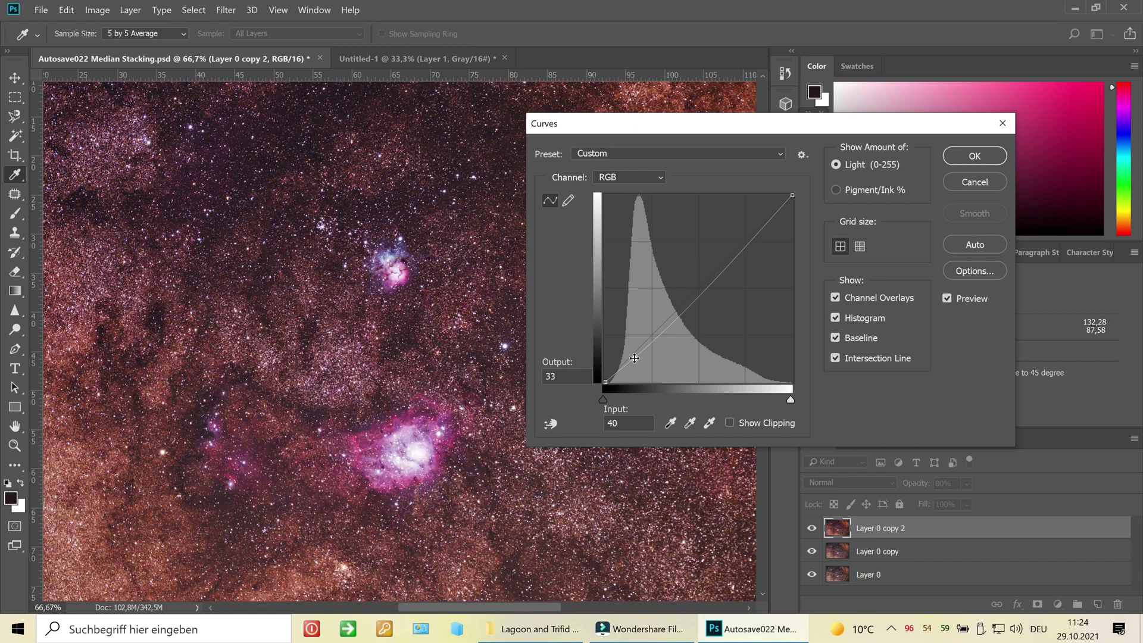
key(ctrl+minus)
key(ctrl+minus)
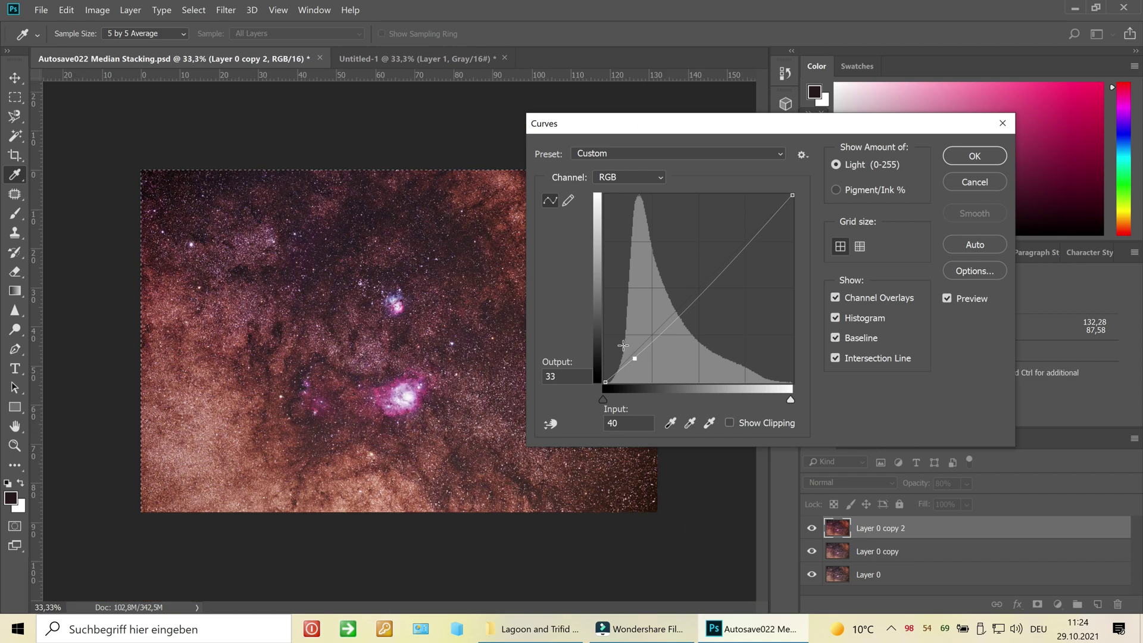
click(739, 246)
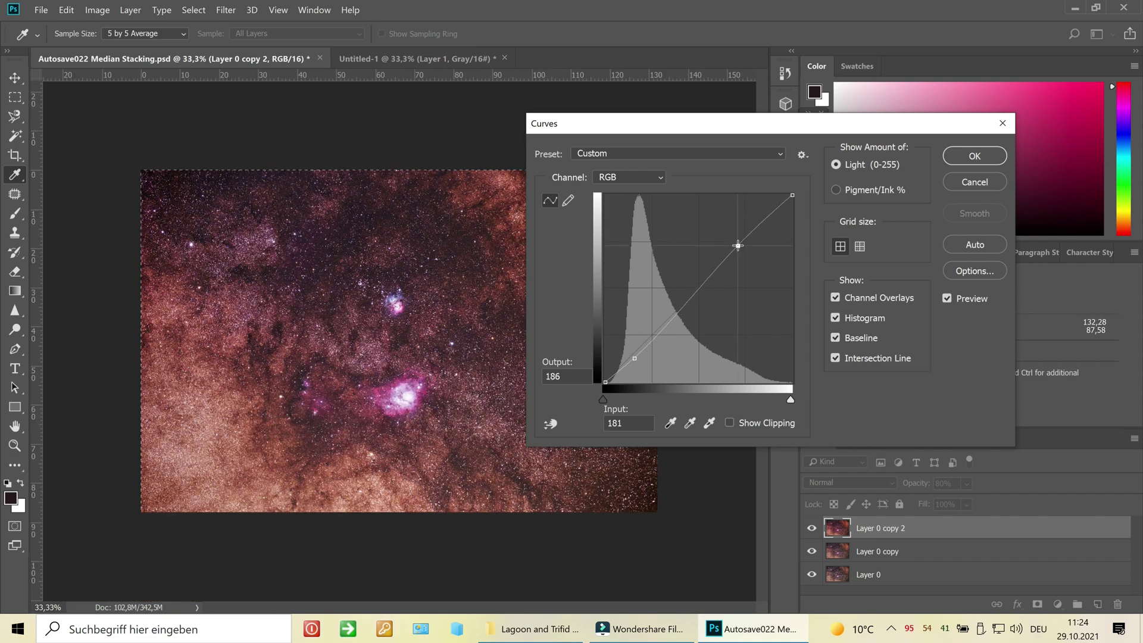
click(625, 369)
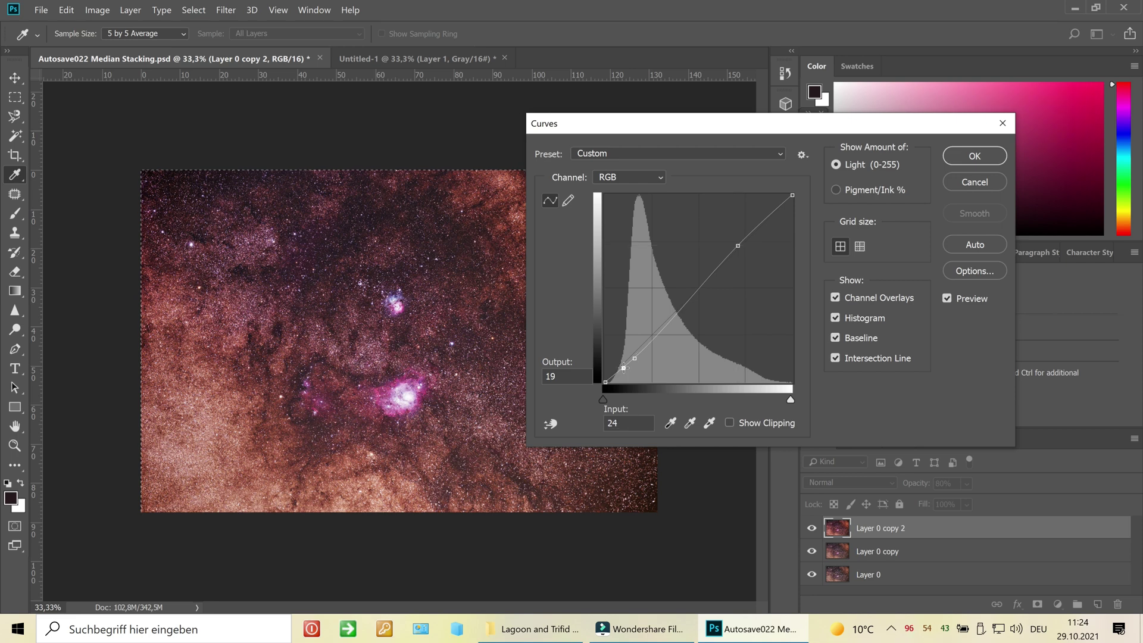
drag(626, 370, 625, 368)
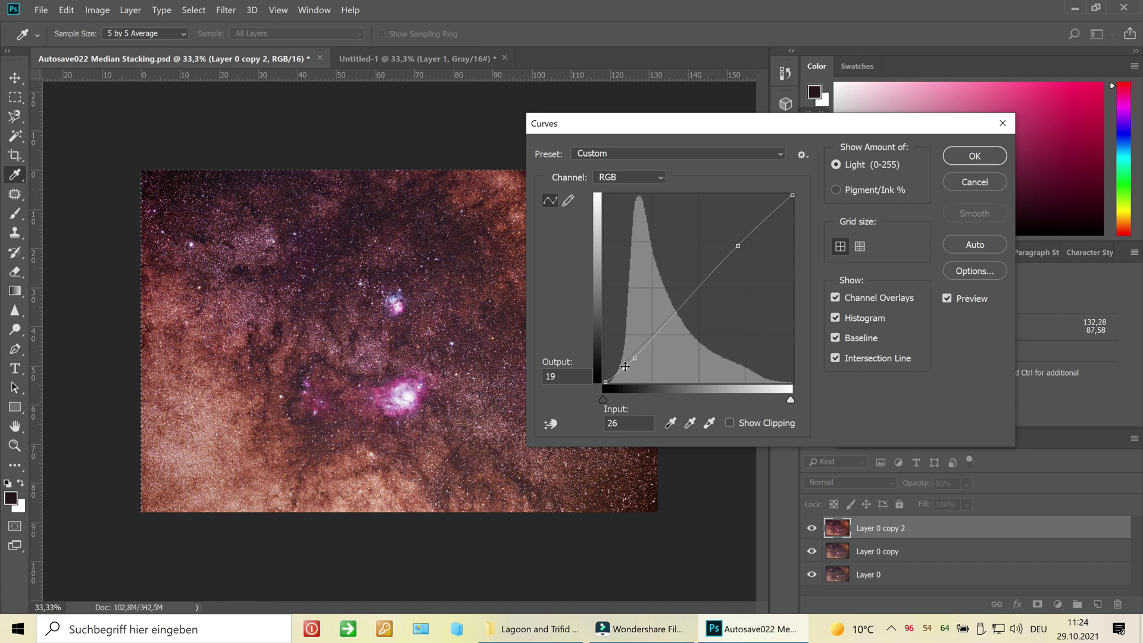
key(Delete)
Step: Fine-tune the shadow point, set the highlight point to input 181 and output 186, and apply the curve
click(637, 360)
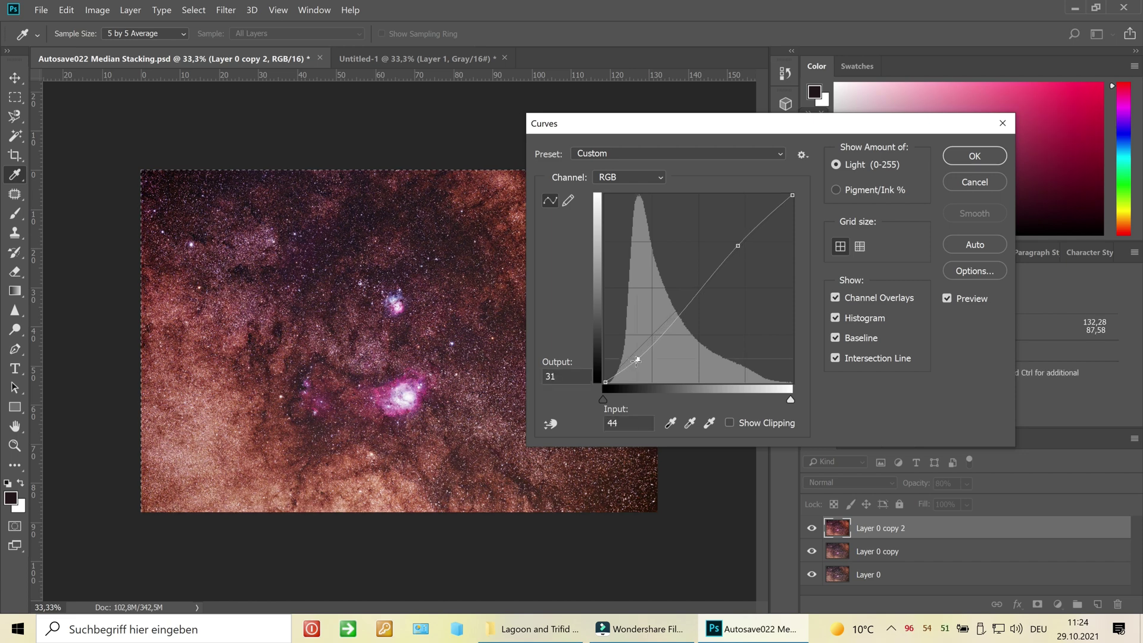
drag(638, 361, 636, 359)
click(738, 246)
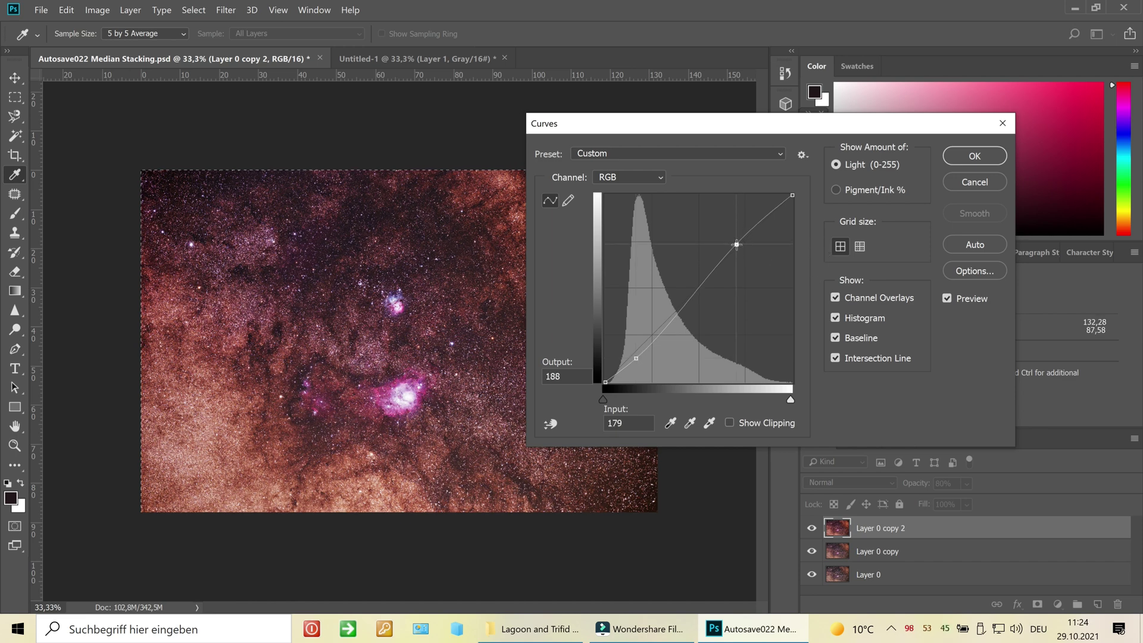
drag(737, 245, 739, 246)
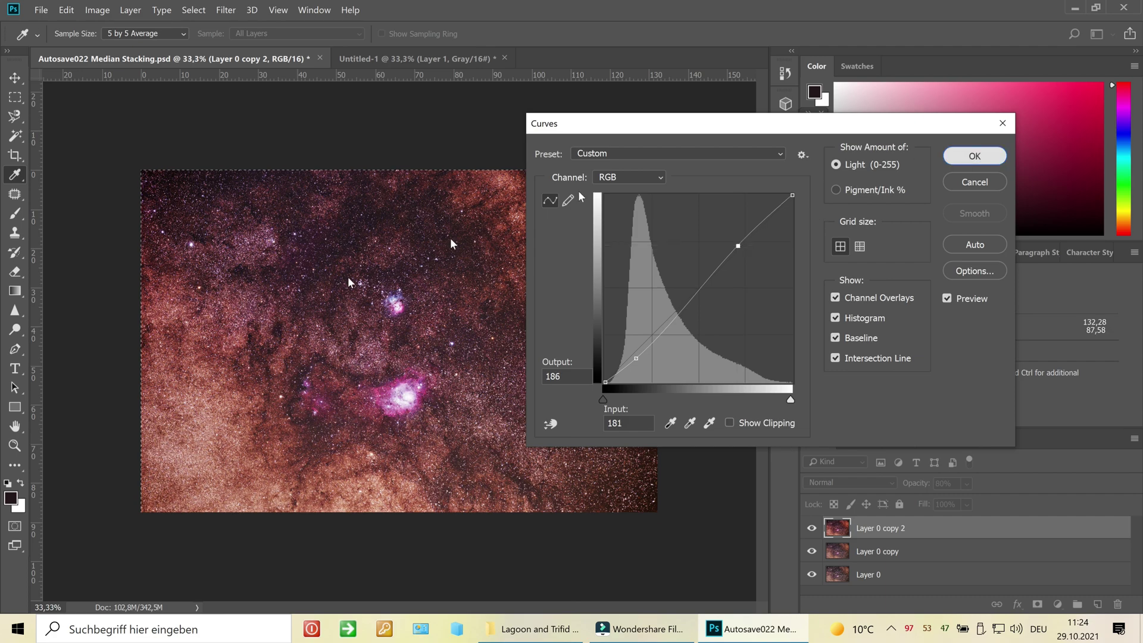
click(975, 156)
Step: Examine both nebulae and the surrounding stars at 100% zoom and return to the full image
key(b)
key(ctrl+plus)
key(ctrl+plus)
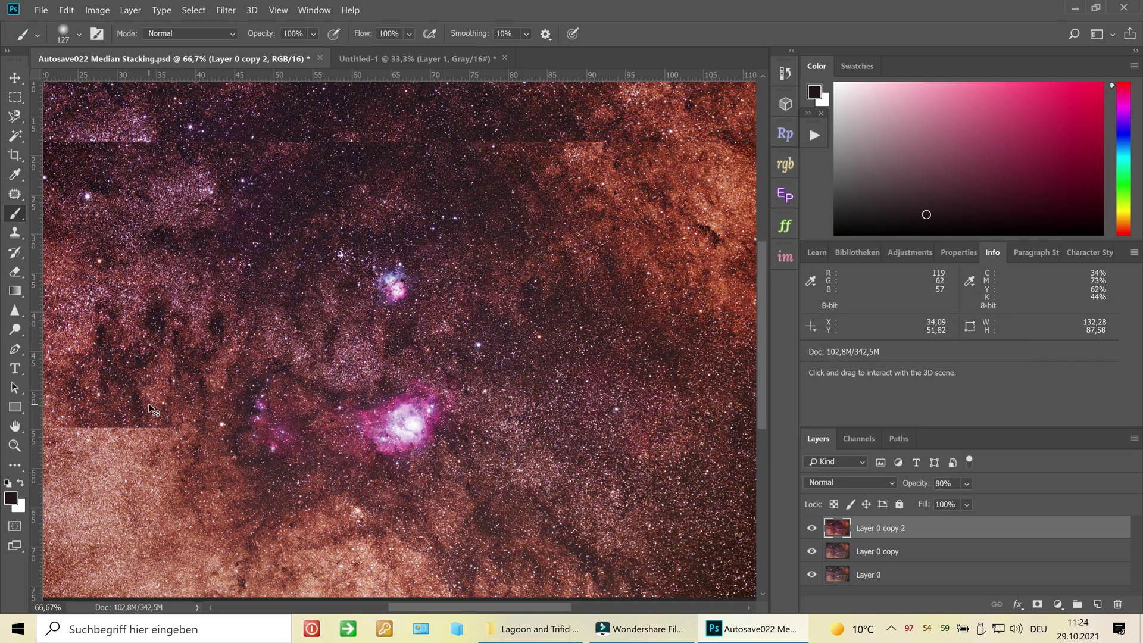
key(ctrl+plus)
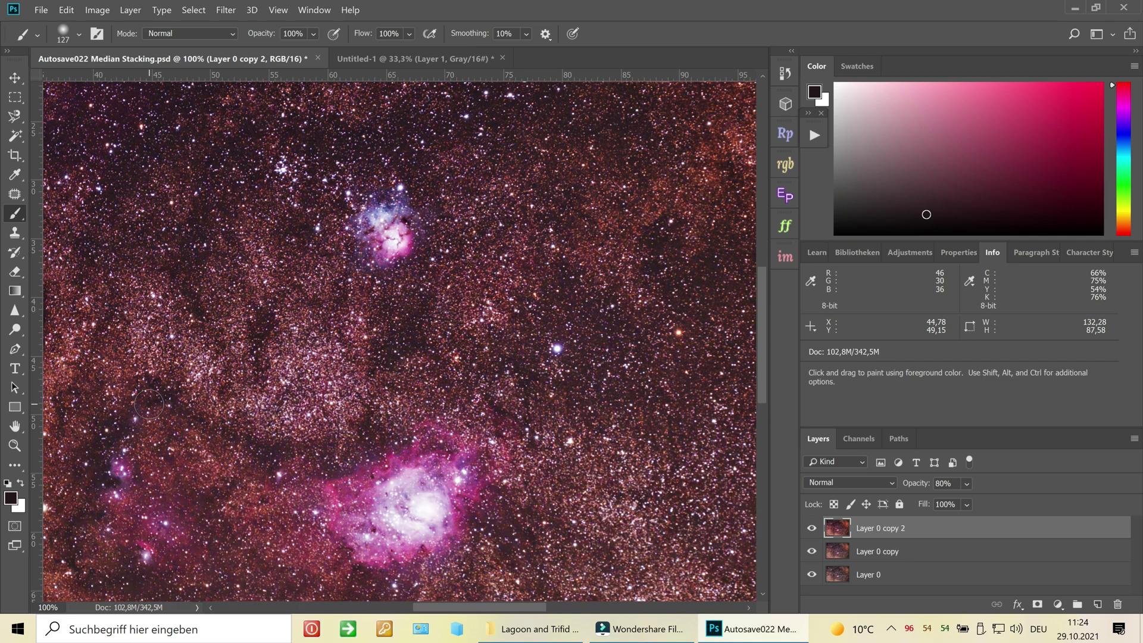
key(ctrl+minus)
key(ctrl+minus)
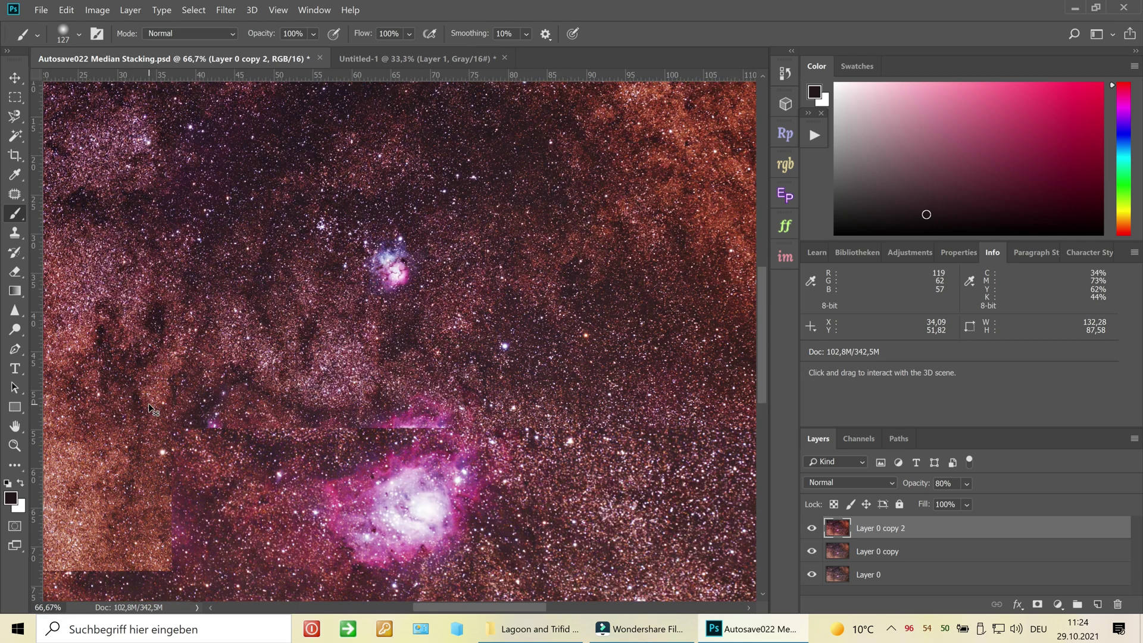
key(ctrl+minus)
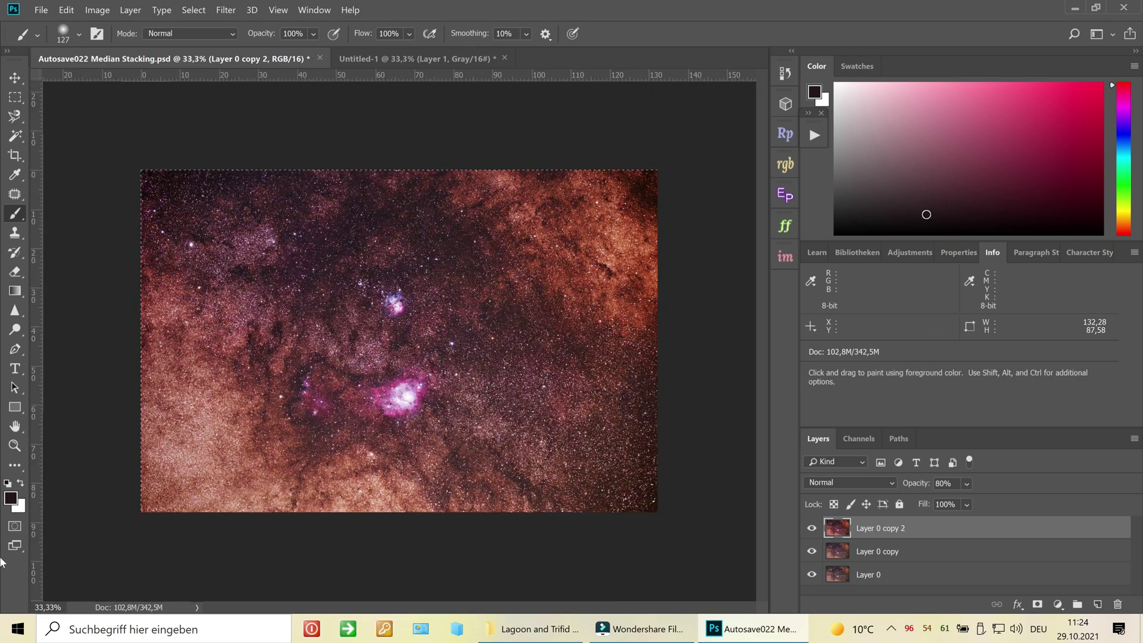
Step: Reduce the top layer's saturation to -5 with a Hue/Saturation adjustment
click(97, 11)
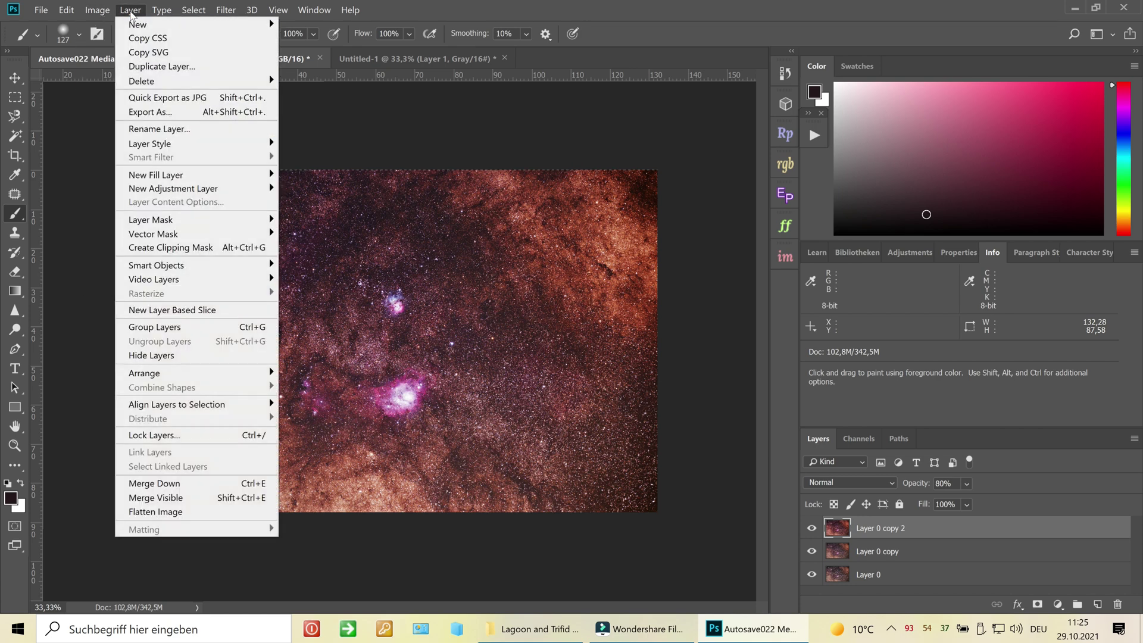
mouse_move(173, 43)
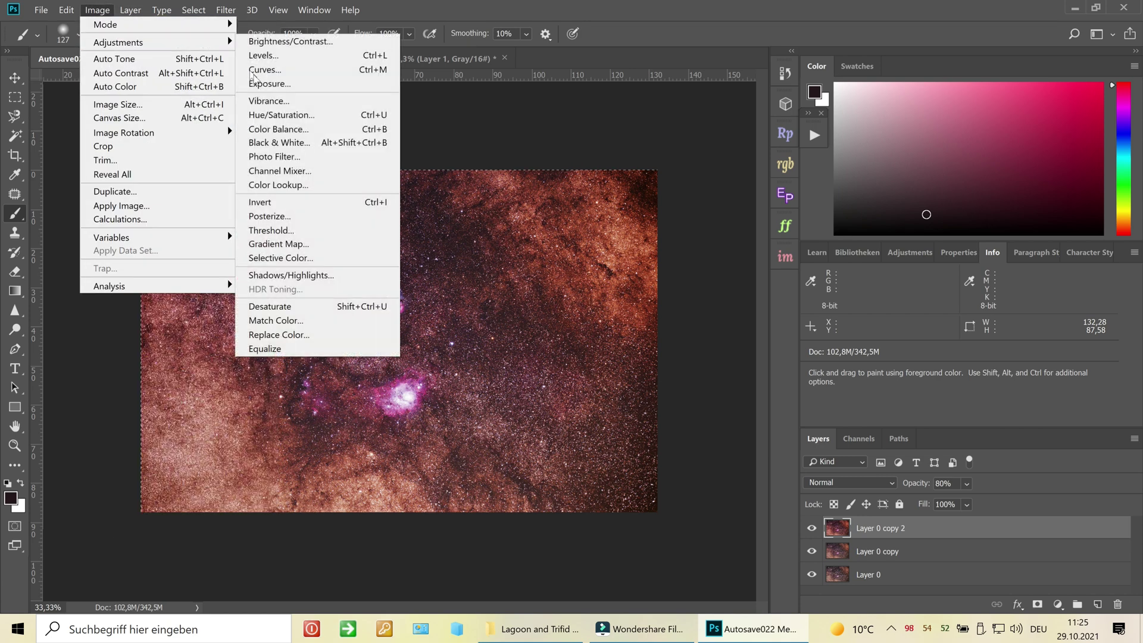
click(277, 115)
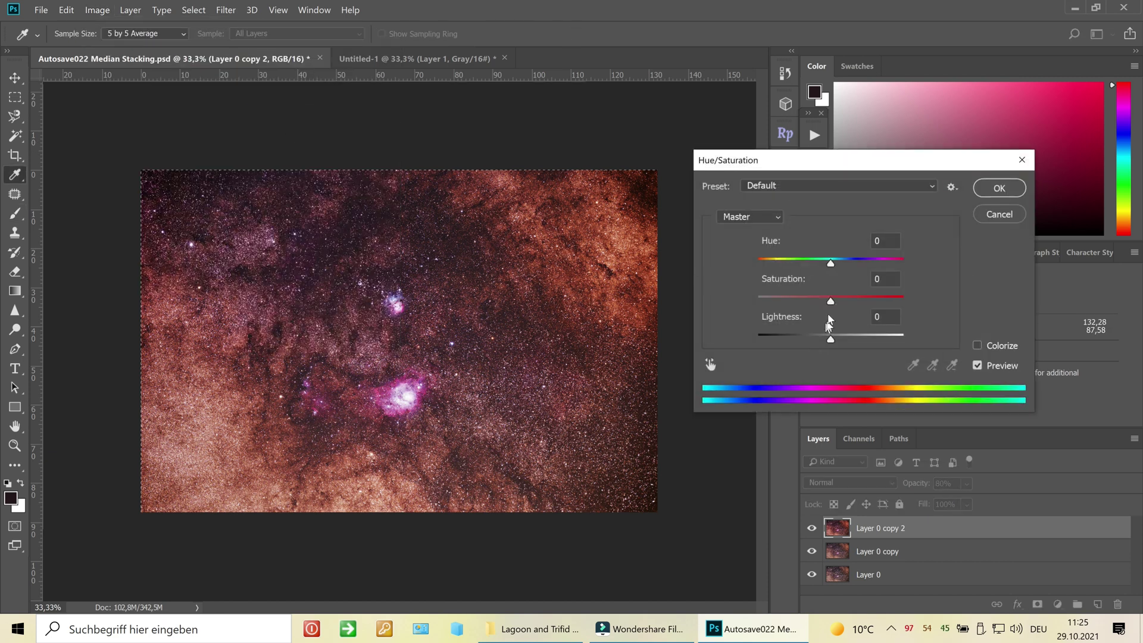
drag(823, 301, 818, 302)
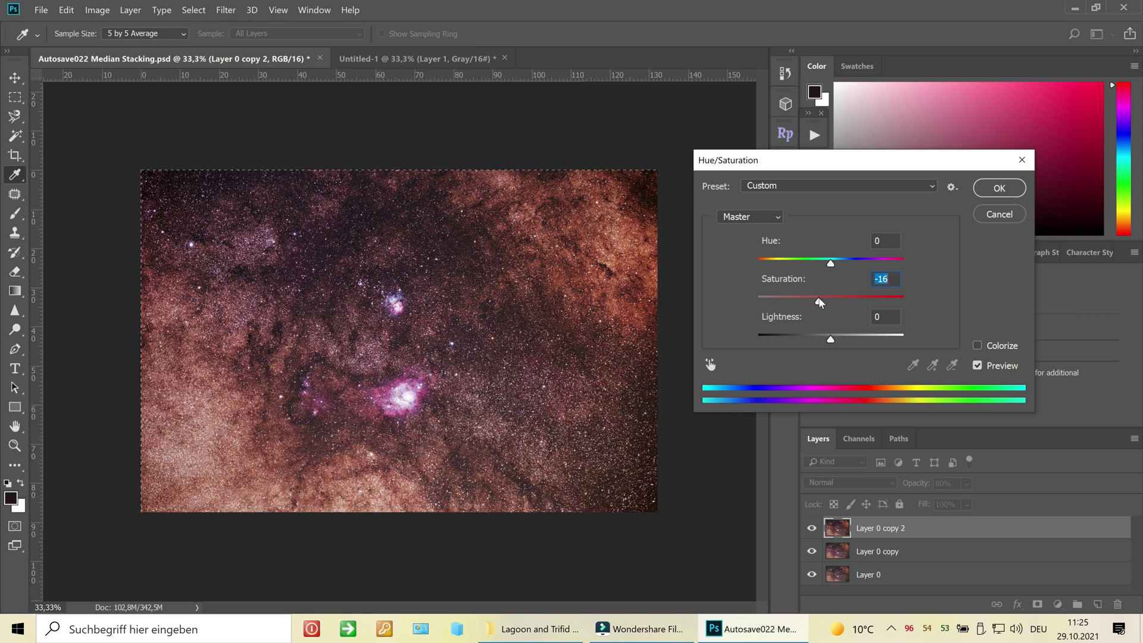
mouse_move(825, 301)
mouse_down()
mouse_move(847, 305)
mouse_move(826, 303)
mouse_up()
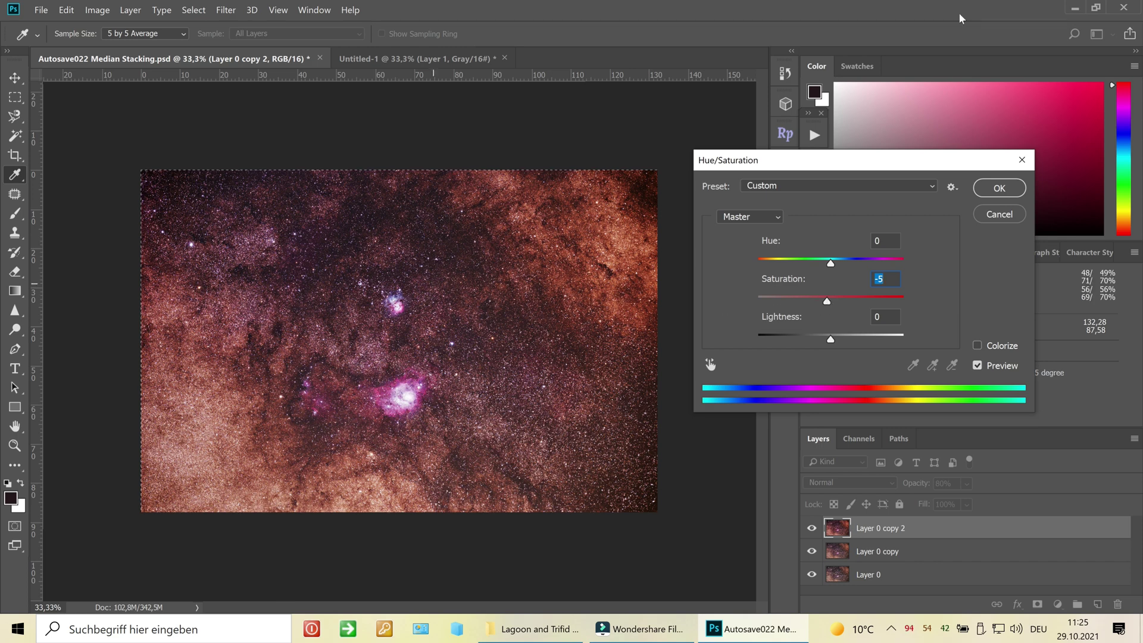
click(981, 199)
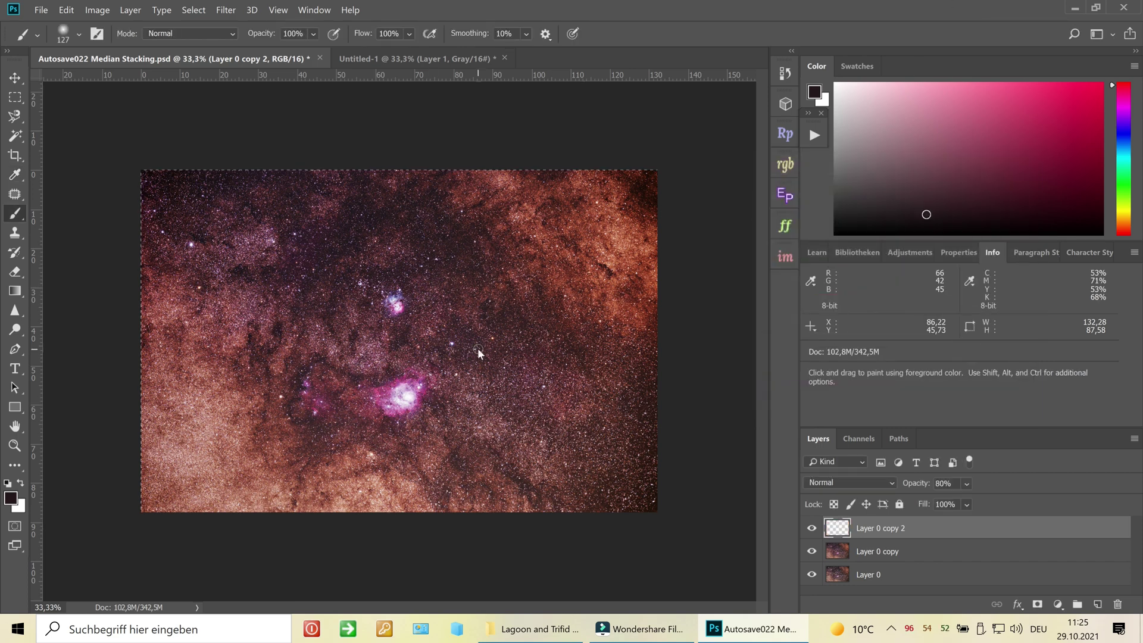
Step: Check the top layer's histogram in Levels and close the dialog with its default values
key(ctrl+l)
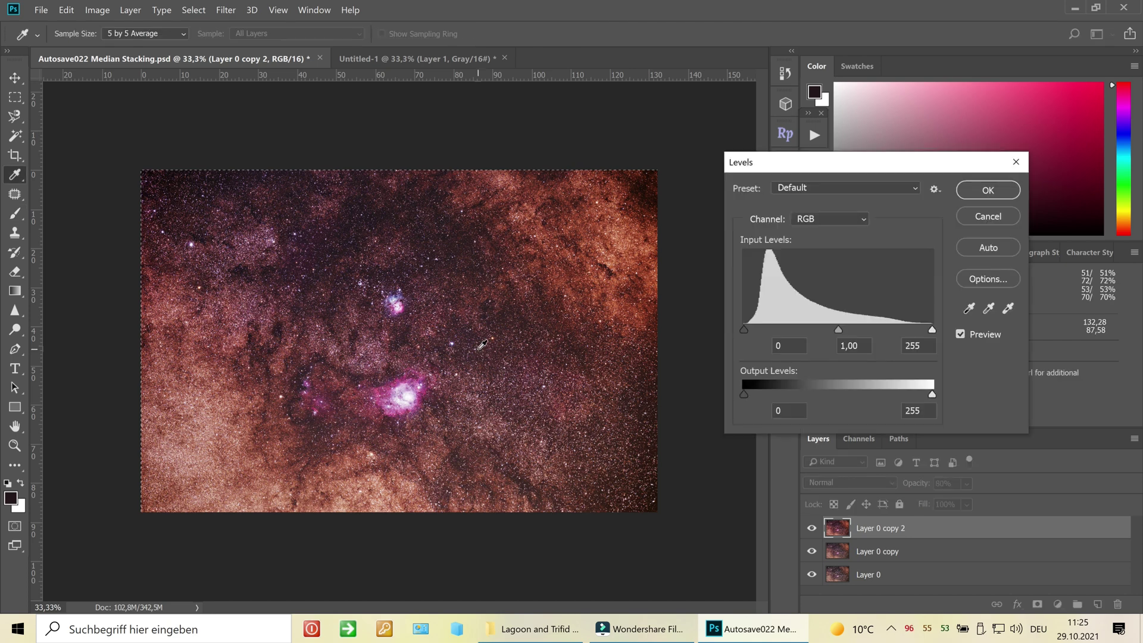
click(976, 191)
key(b)
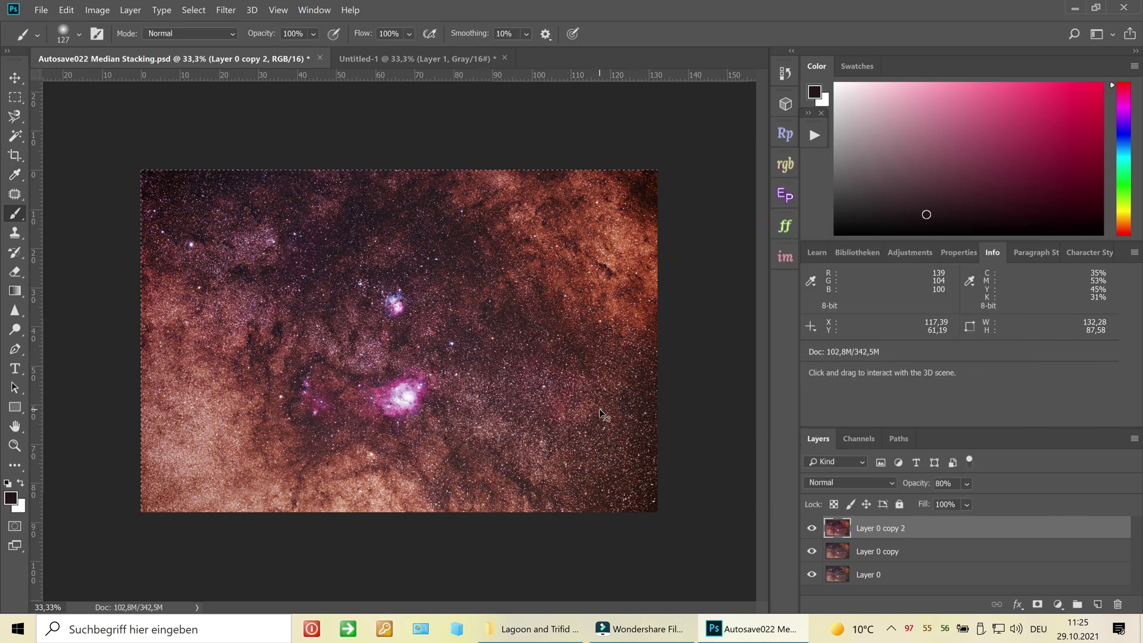
Step: Inspect the star field between the two nebulae and the Lagoon Nebula's edge at 200% zoom
key(ctrl+plus)
key(ctrl+plus)
key(ctrl+plus)
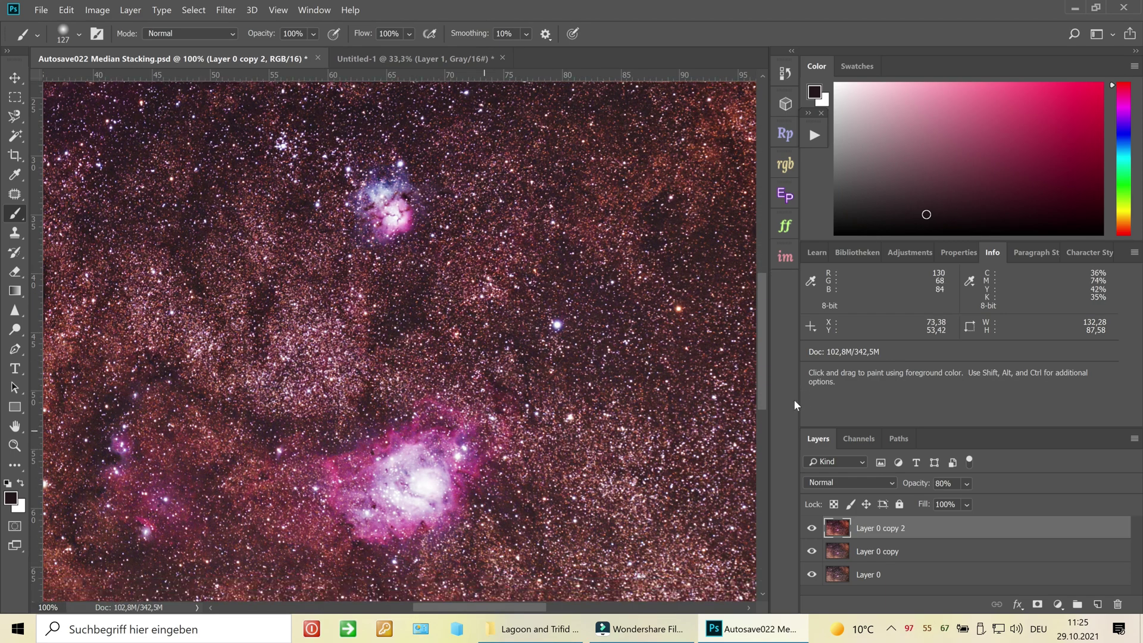
key(ctrl+plus)
scroll(580, 428, down, 5)
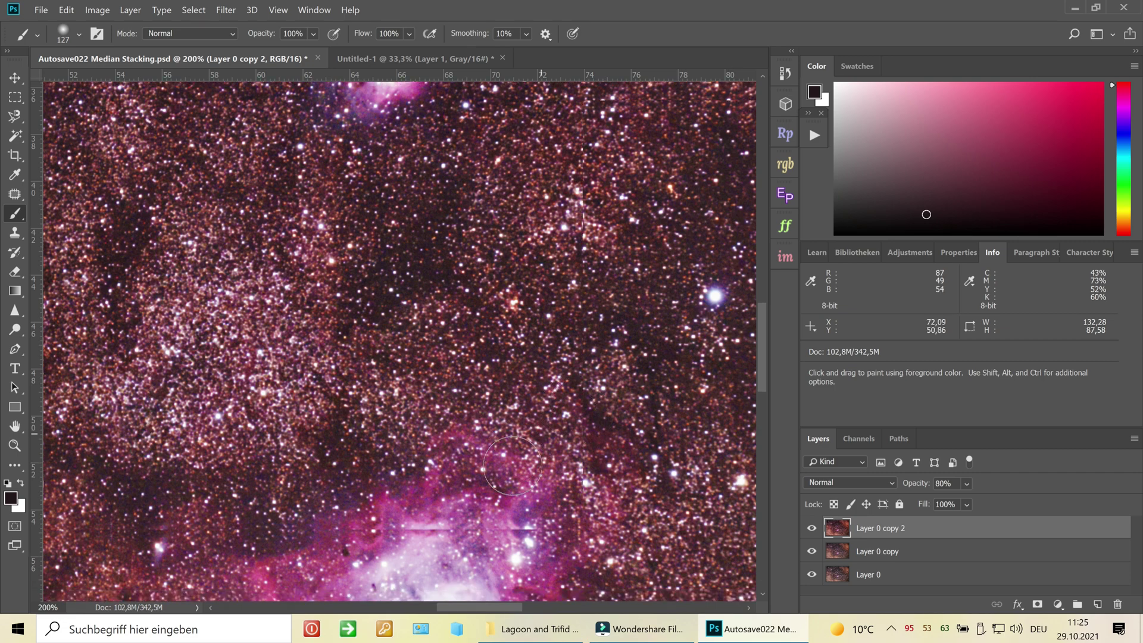
scroll(765, 376, down, 3)
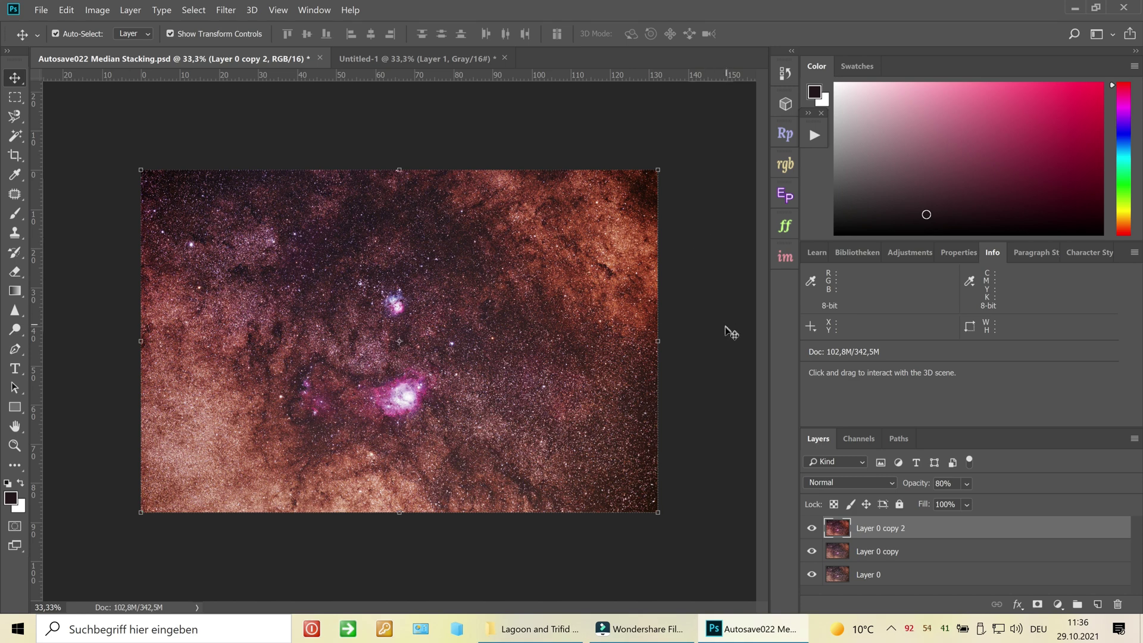
Step: View the grayscale document used for the channel edit and return to the stacked photo
click(431, 59)
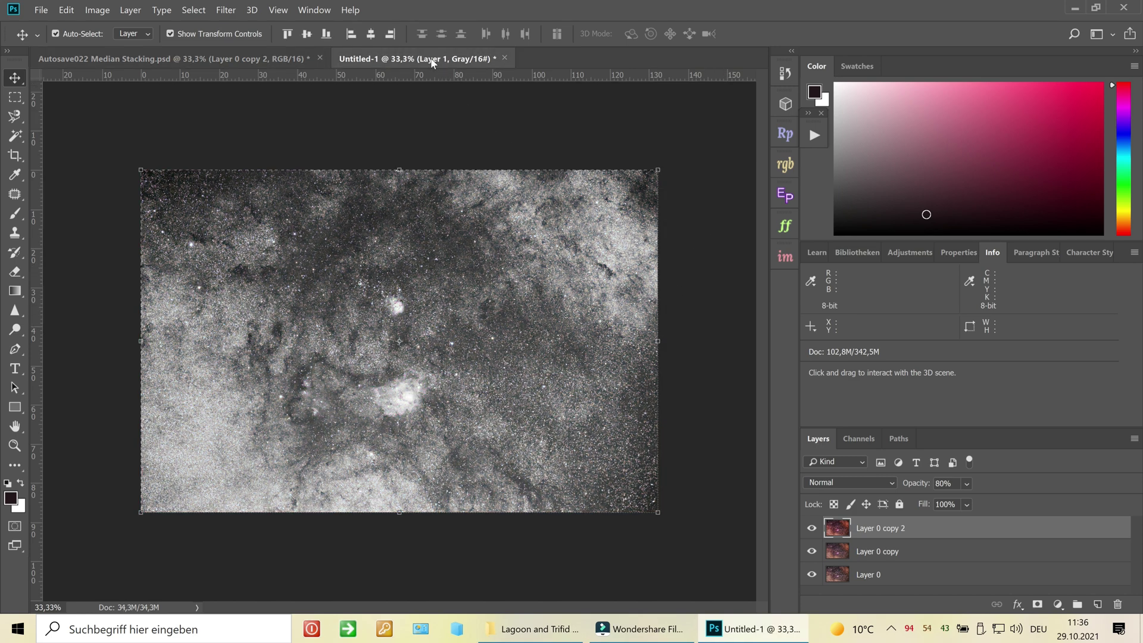
click(233, 56)
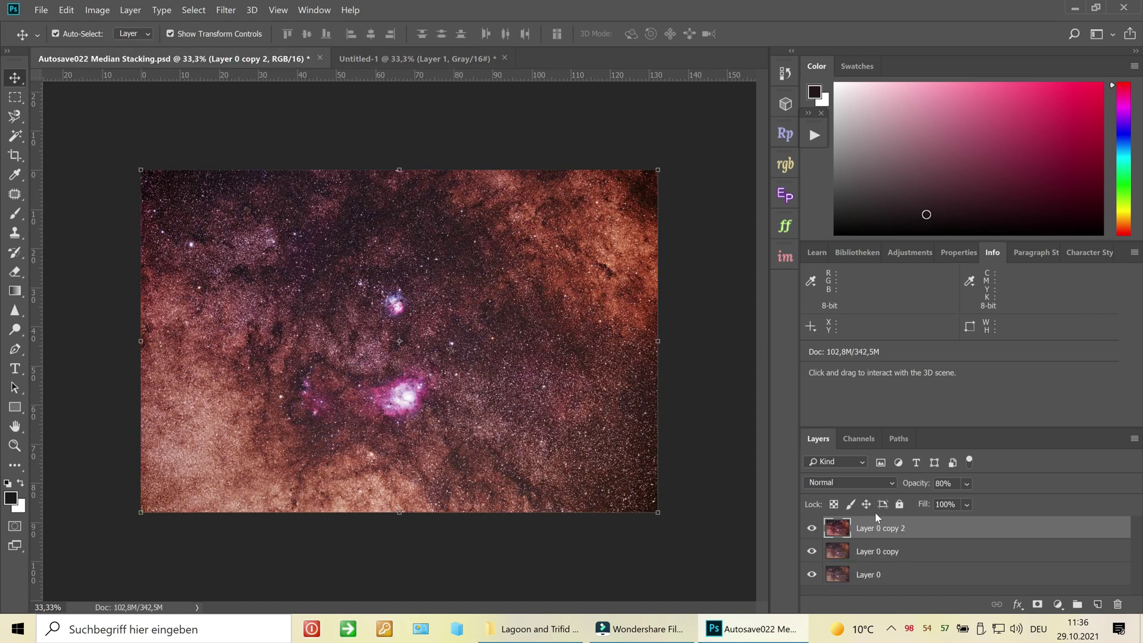
click(861, 436)
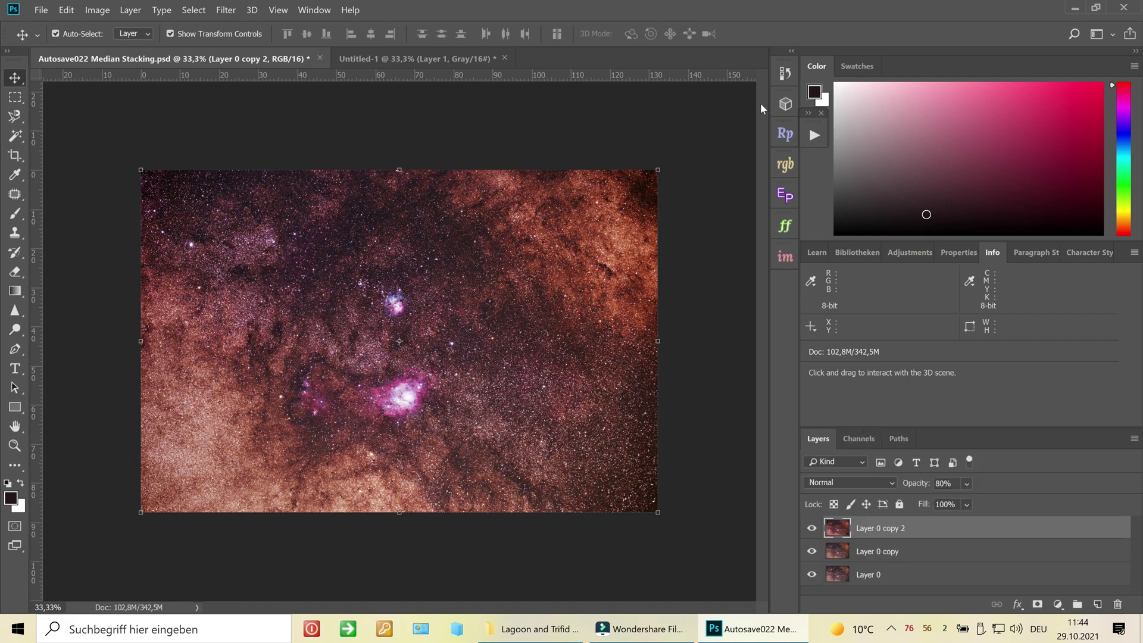
Step: Inspect the Lagoon Nebula in the finished photo at 200% zoom
key(ctrl+plus)
key(ctrl+plus)
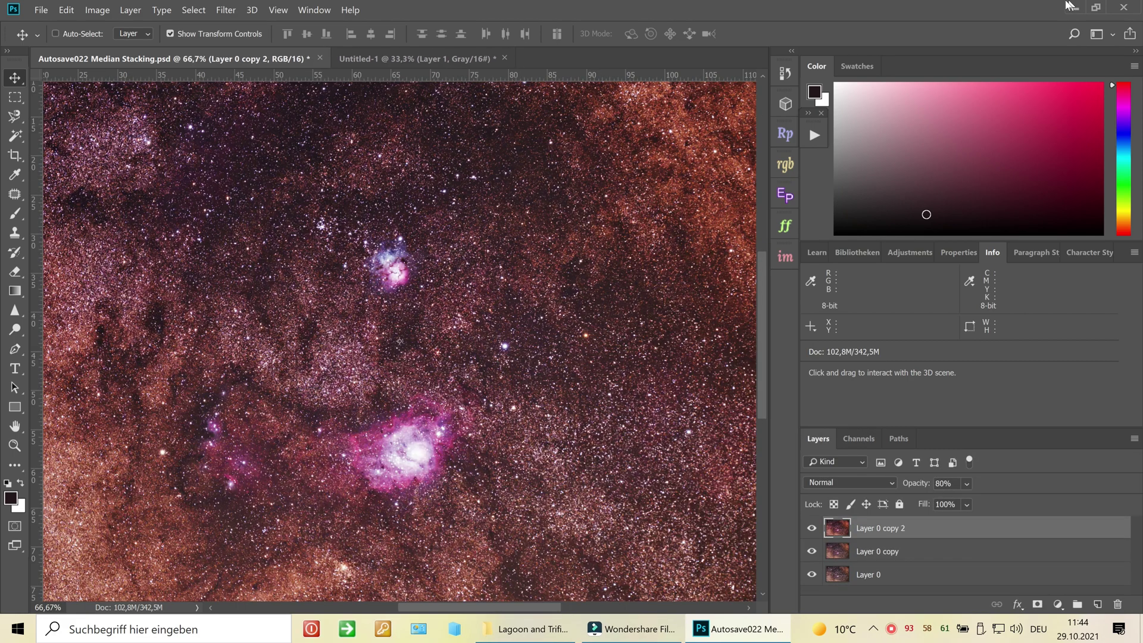
drag(762, 285, 763, 312)
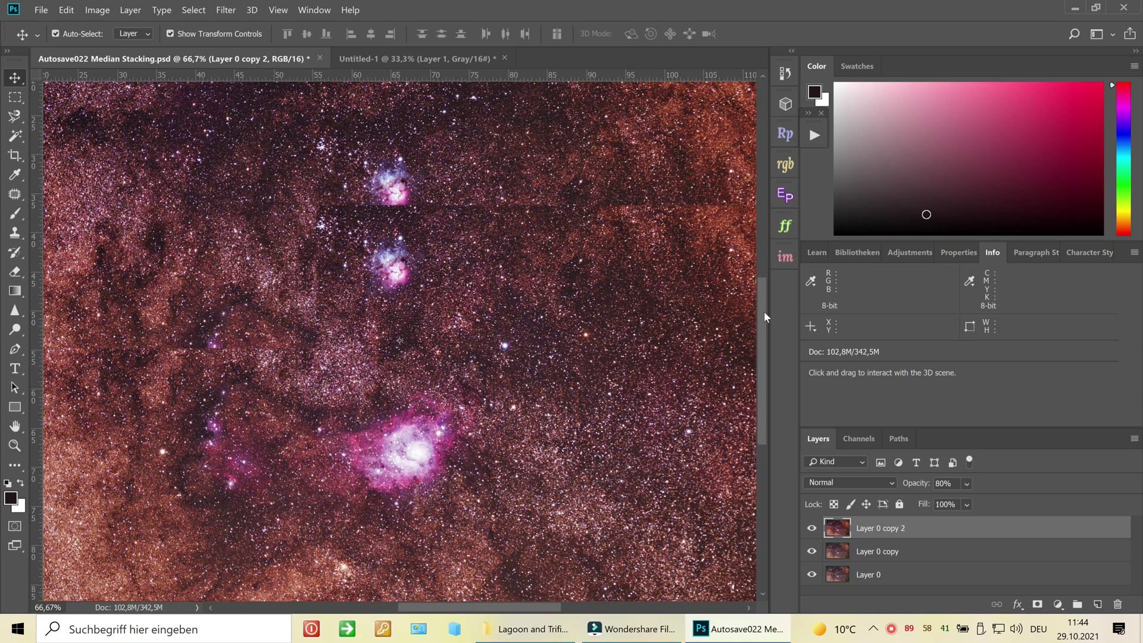
key(ctrl+1)
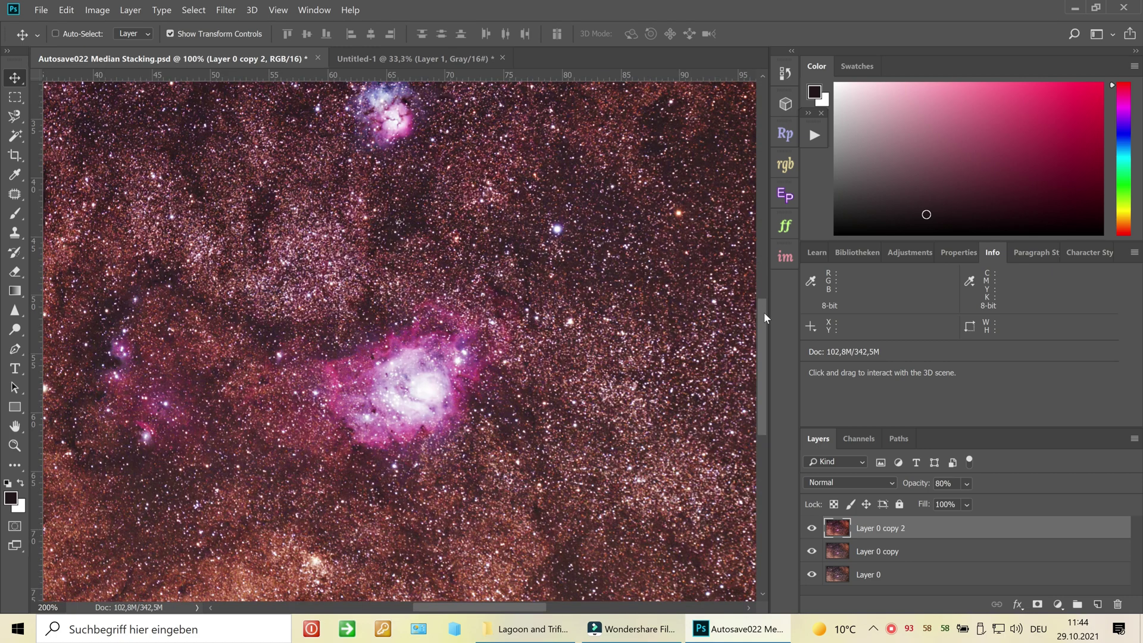
key(ctrl+plus)
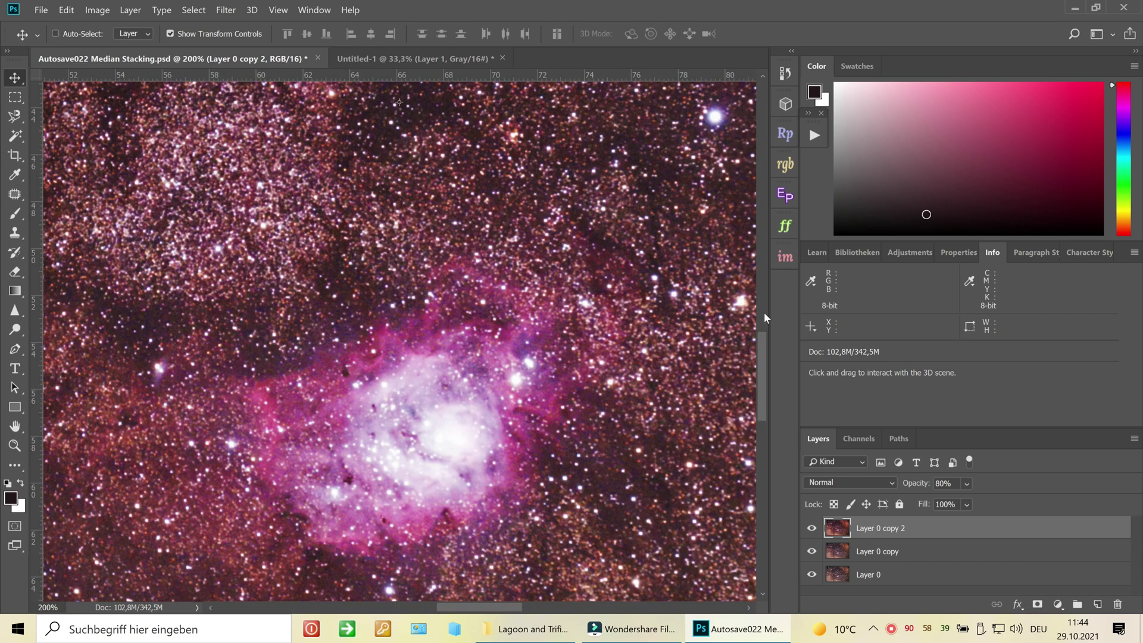
Step: Open the top layer in the Camera Raw filter and reset the adjustment brush's Exposure and Highlights to 0
key(ctrl+minus)
click(243, 9)
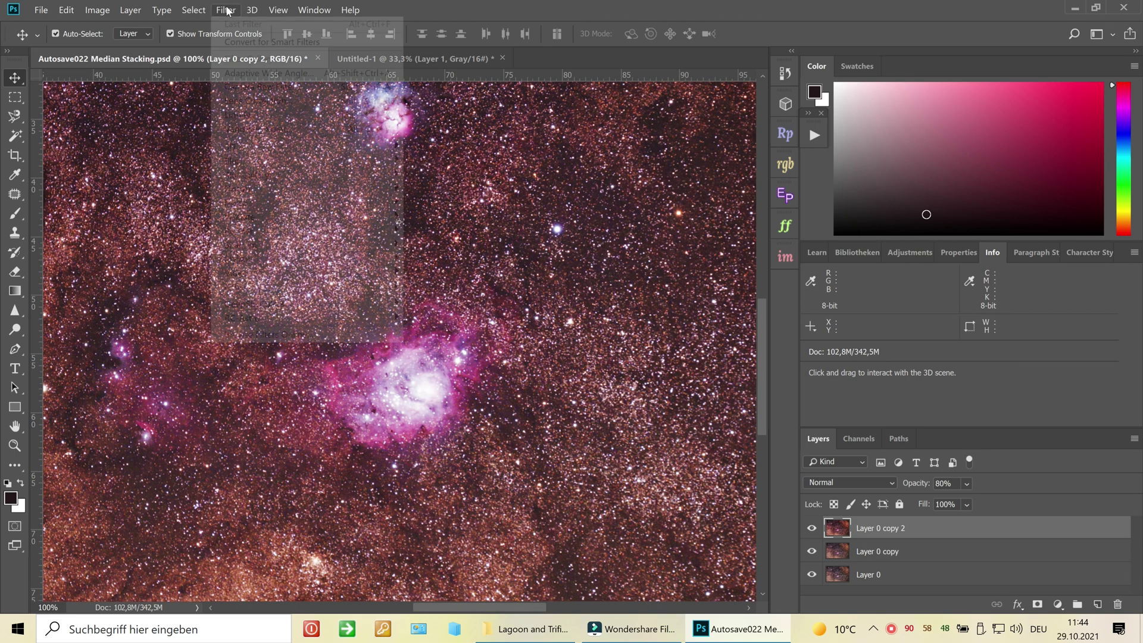
click(262, 84)
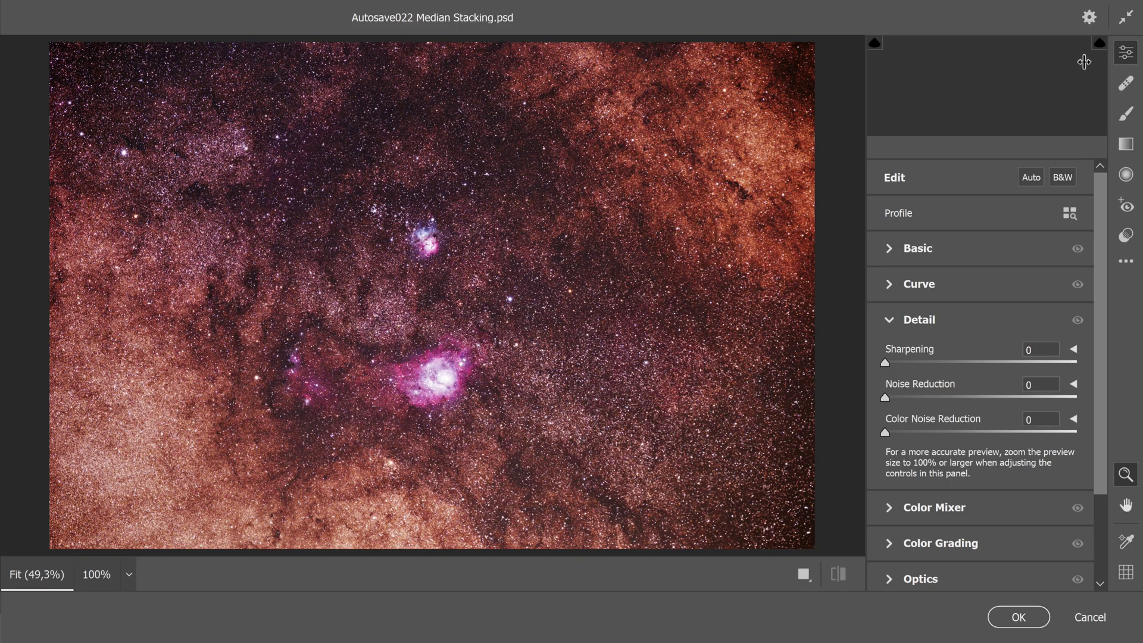
click(1126, 116)
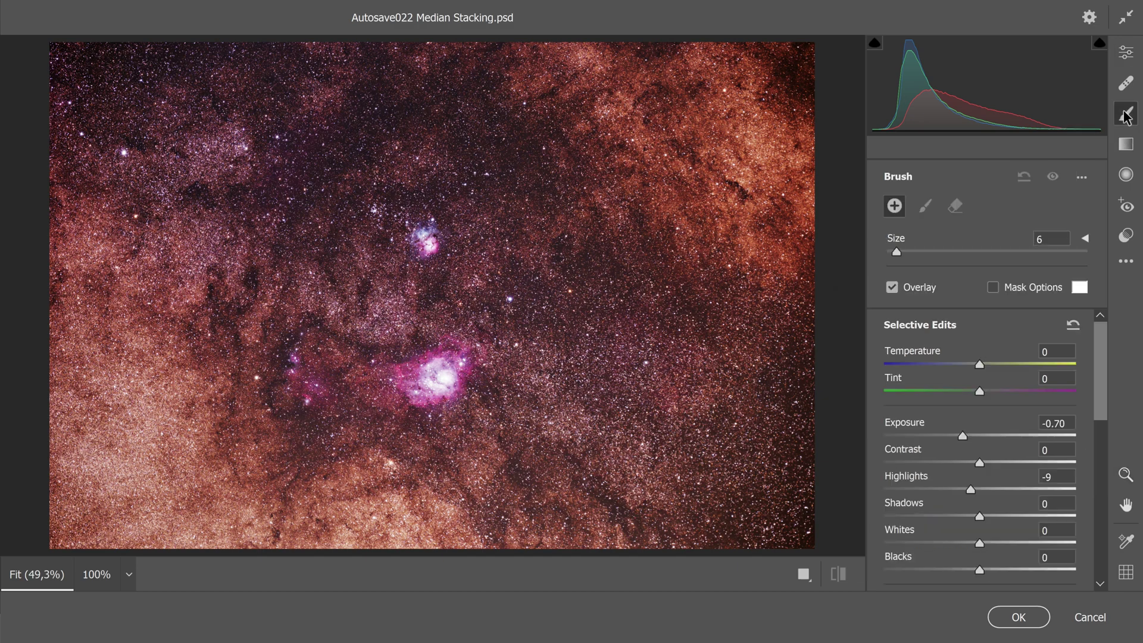
key(ctrl+plus)
key(ctrl+plus)
key(ctrl+plus)
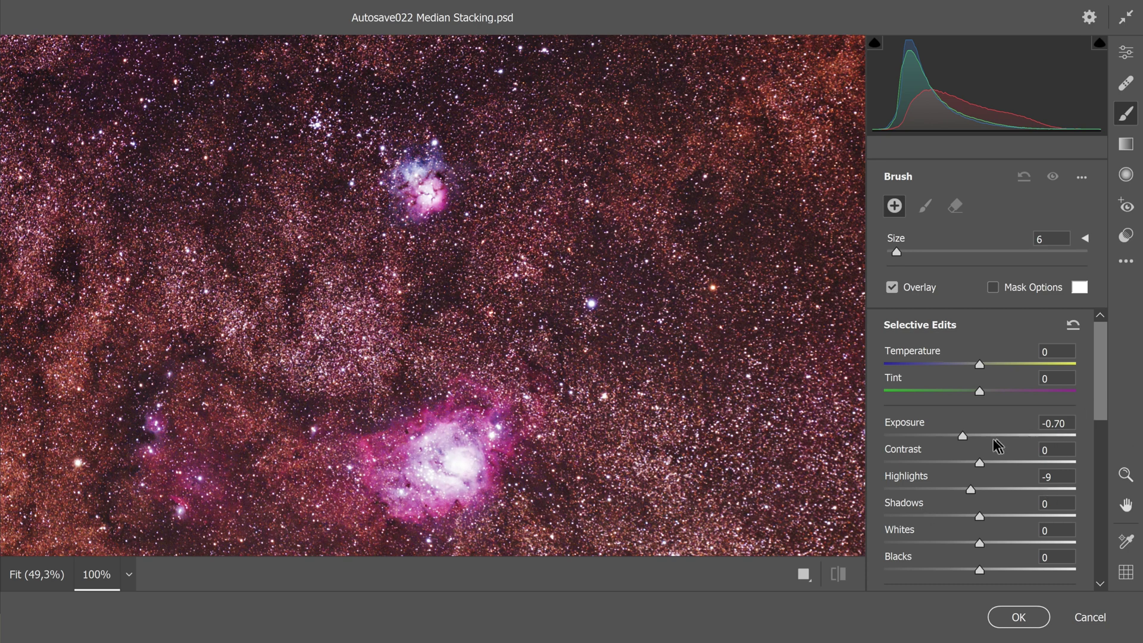
drag(965, 438, 963, 437)
click(1042, 424)
text(0)
click(1058, 477)
text(0)
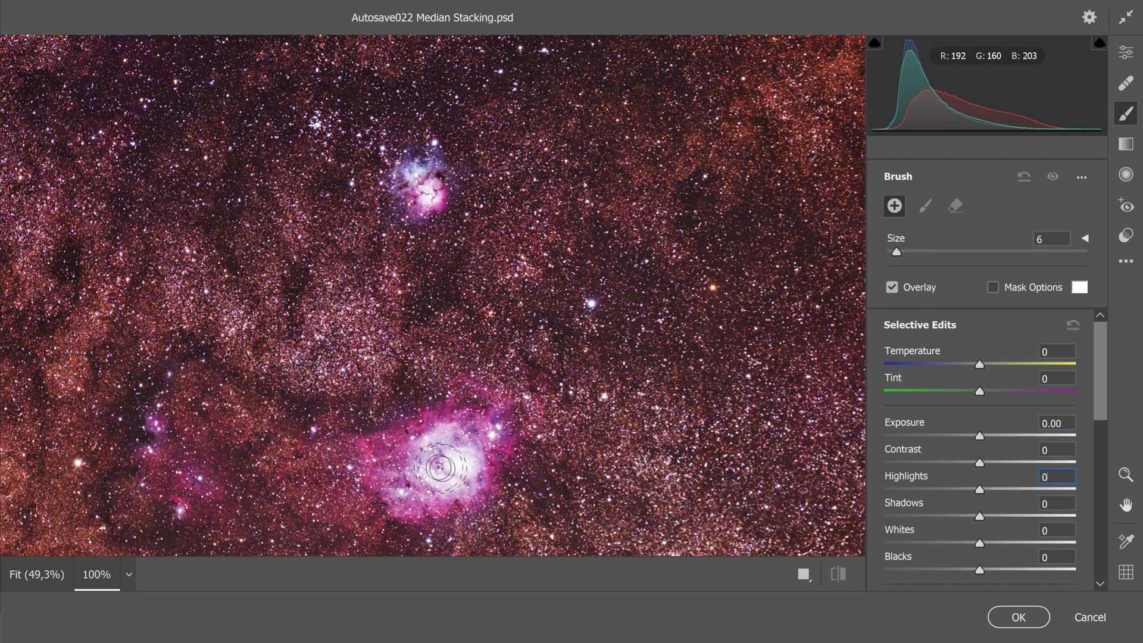
Step: Brush over the Lagoon Nebula's bright core, set its Exposure to -0.35 and Highlights to -17, and apply the filter
mouse_move(441, 468)
mouse_down()
mouse_move(464, 452)
mouse_move(411, 465)
mouse_move(476, 461)
mouse_move(429, 460)
mouse_move(437, 474)
mouse_up()
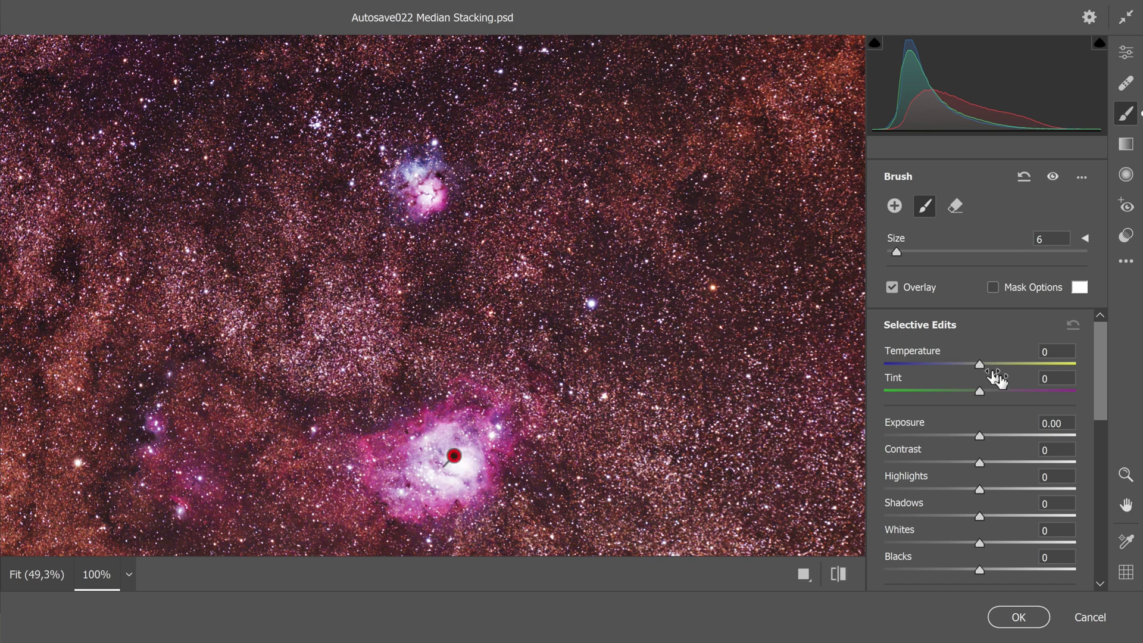
drag(980, 437, 971, 436)
drag(980, 490, 958, 480)
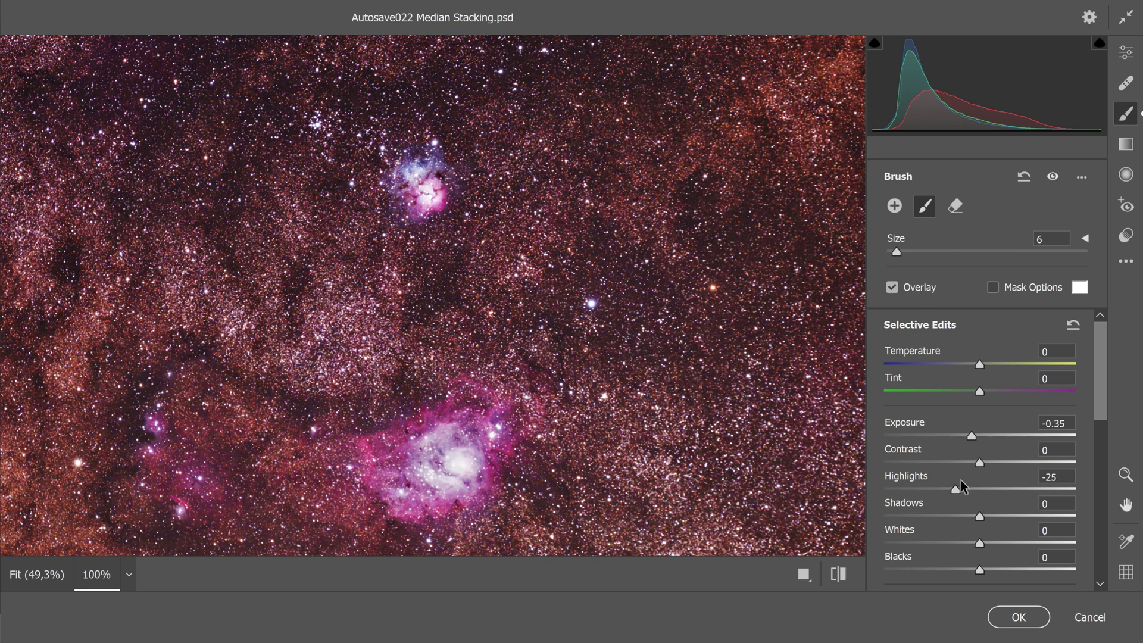
drag(963, 485, 978, 485)
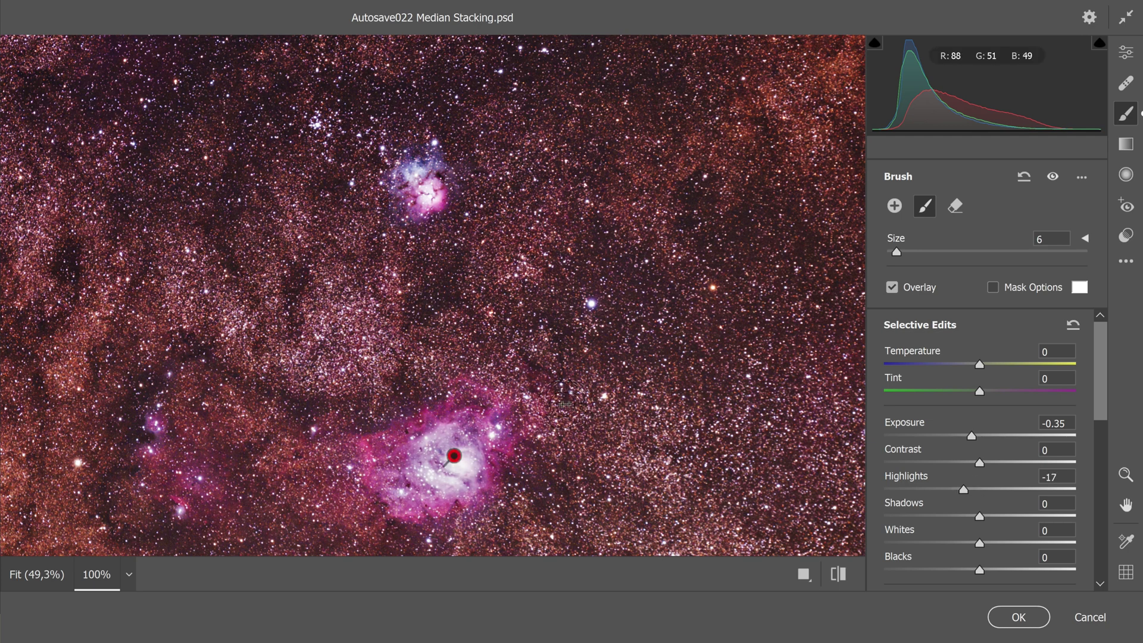
click(1019, 618)
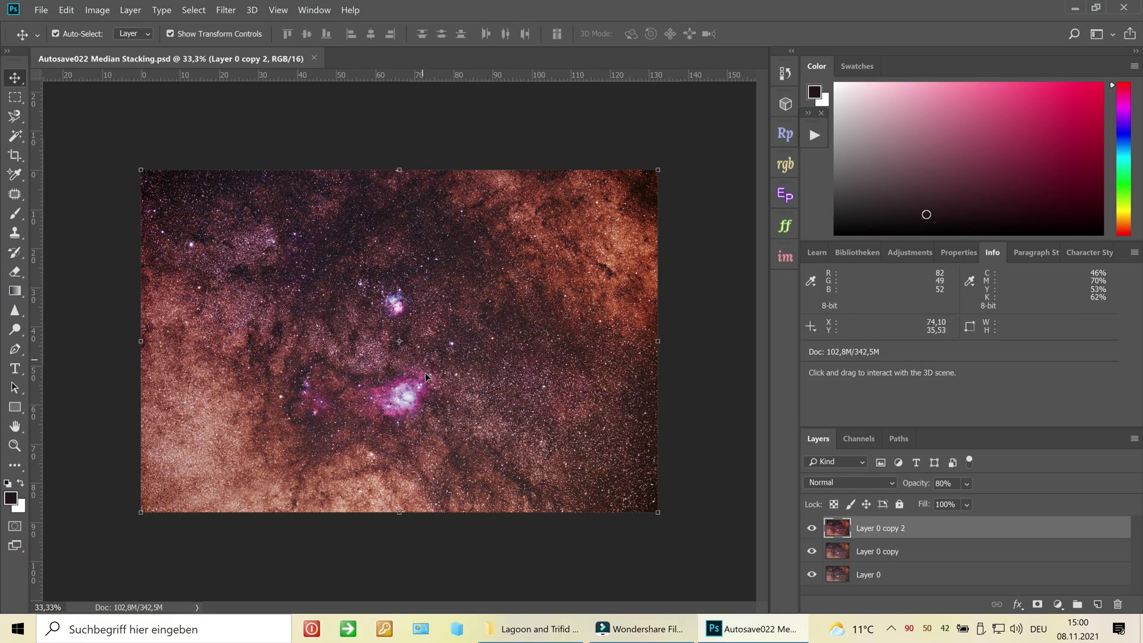
Step: Duplicate the top layer, Layer 0 copy 2
key(ctrl+plus)
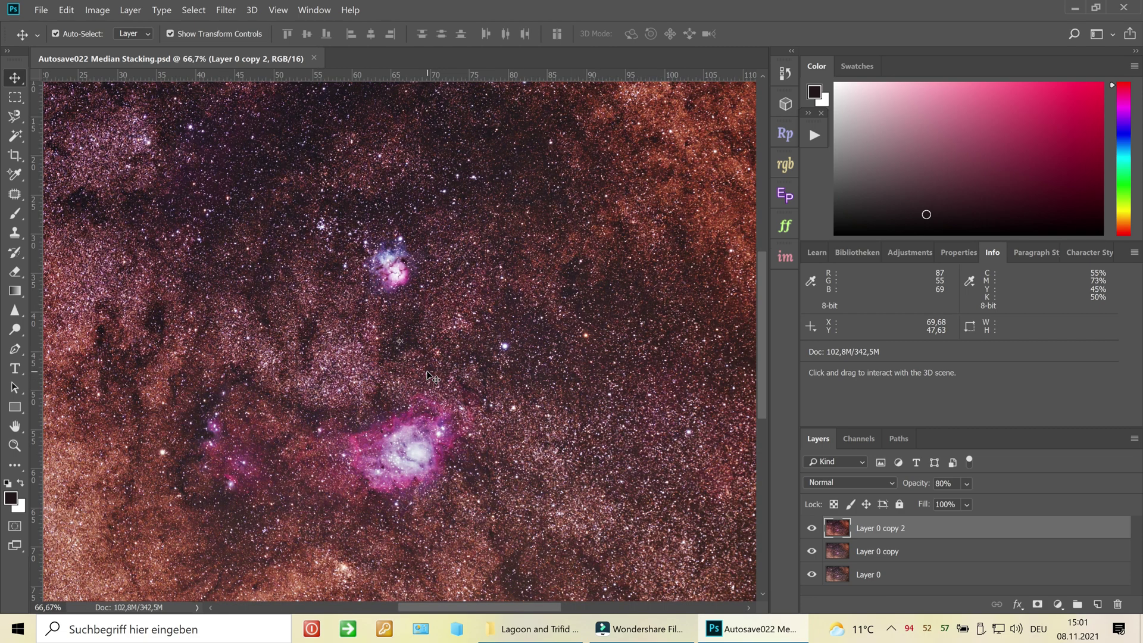
key(ctrl+minus)
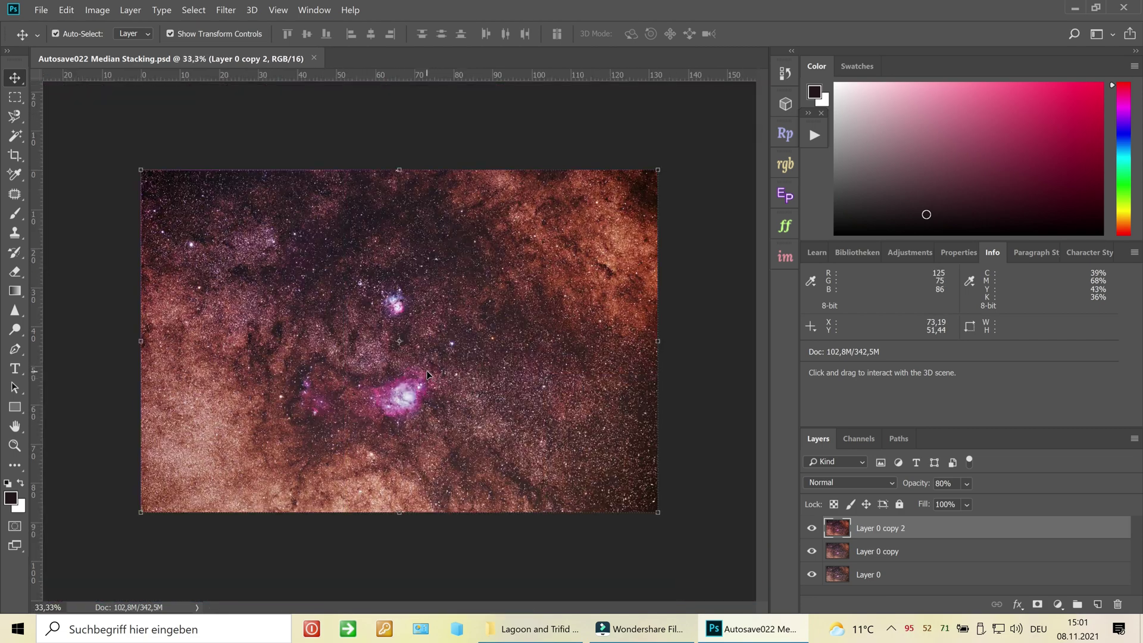
drag(870, 529, 1097, 603)
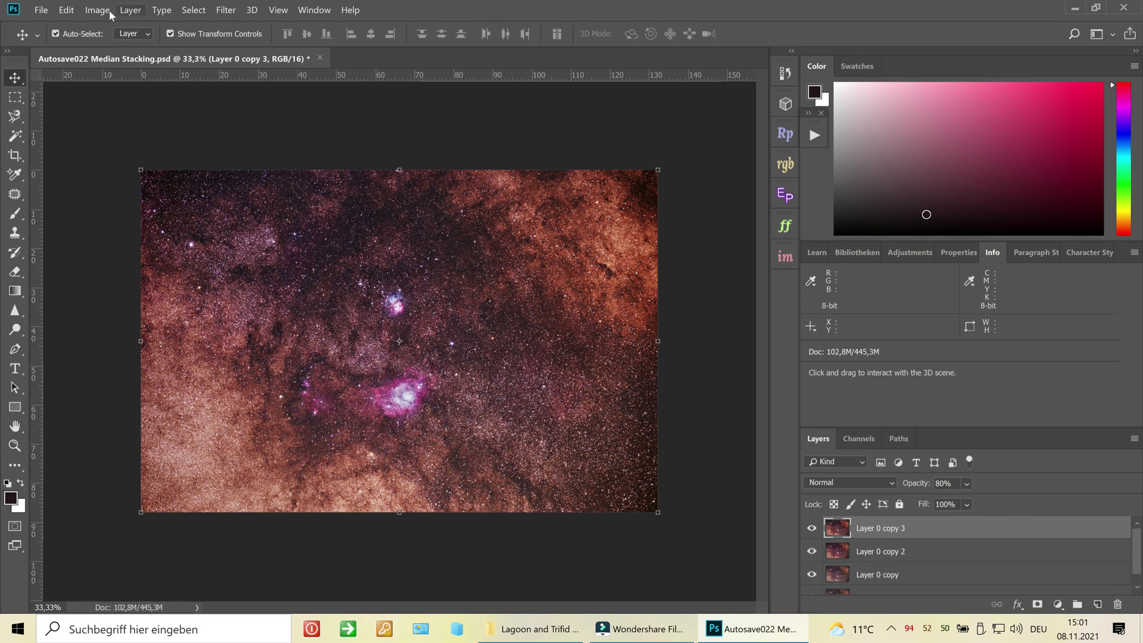
Step: Adjust the Red channel of the duplicated layer with Levels, setting the black input to 3 and the midtones to 0,90
key(ctrl+l)
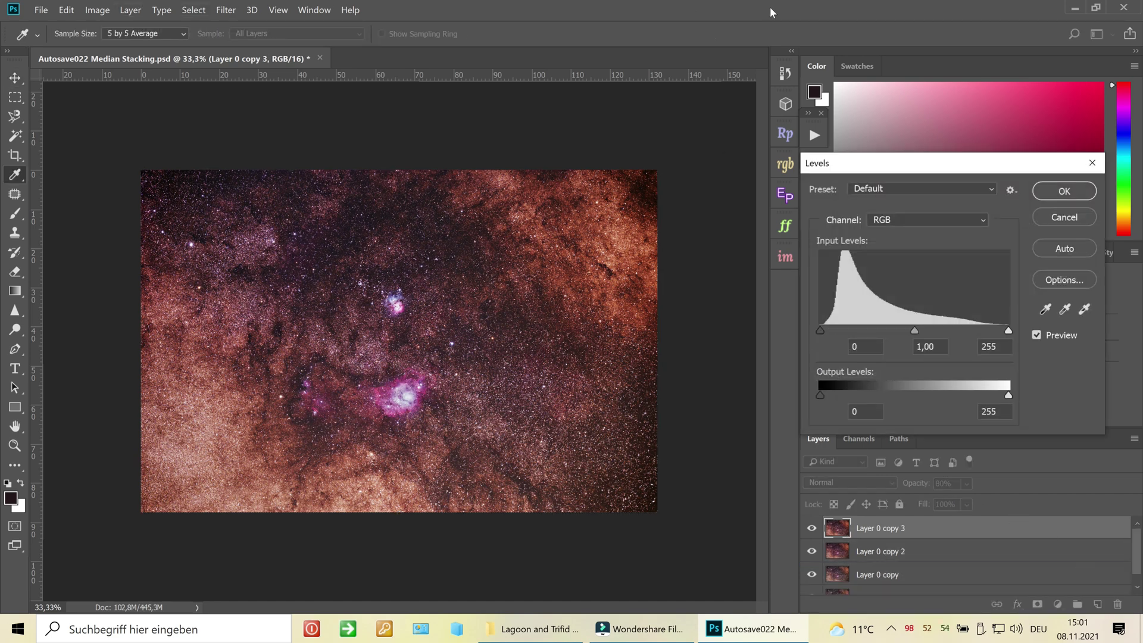
click(981, 219)
click(894, 244)
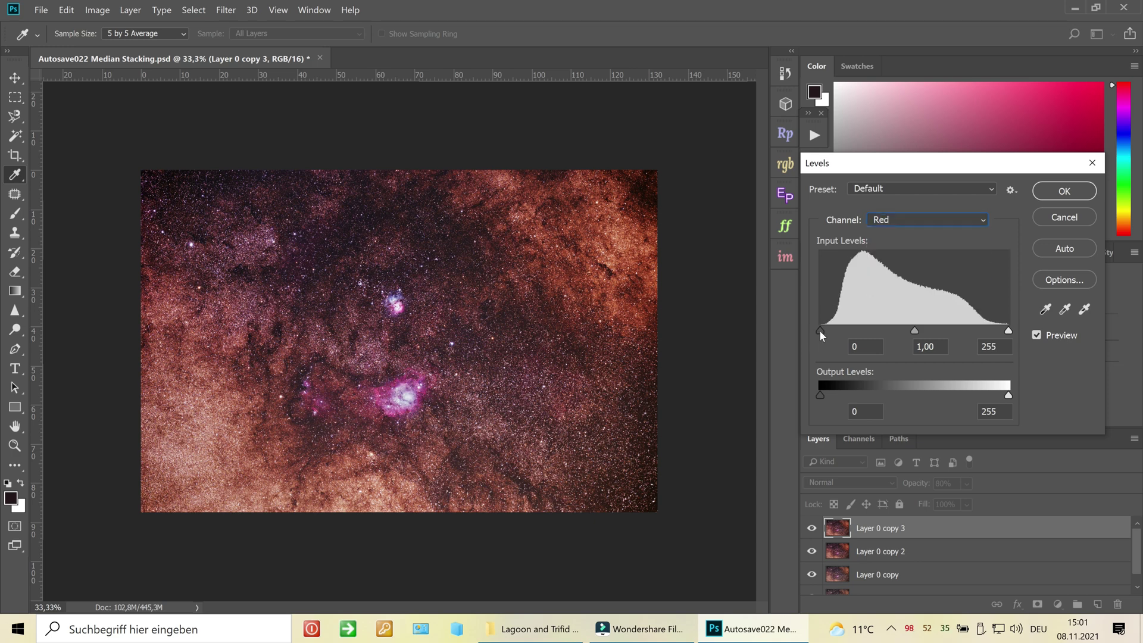
drag(821, 331, 822, 332)
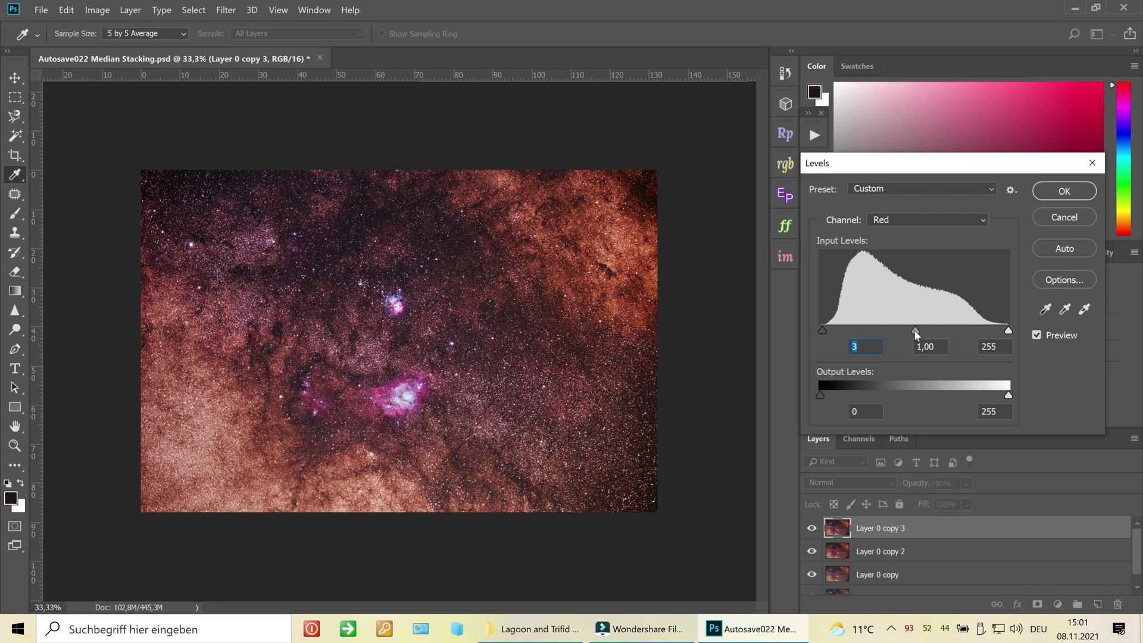
drag(916, 333, 921, 336)
key(Tab)
text(0,90)
mouse_move(822, 330)
mouse_down()
mouse_move(811, 329)
mouse_move(822, 334)
mouse_up()
click(1066, 192)
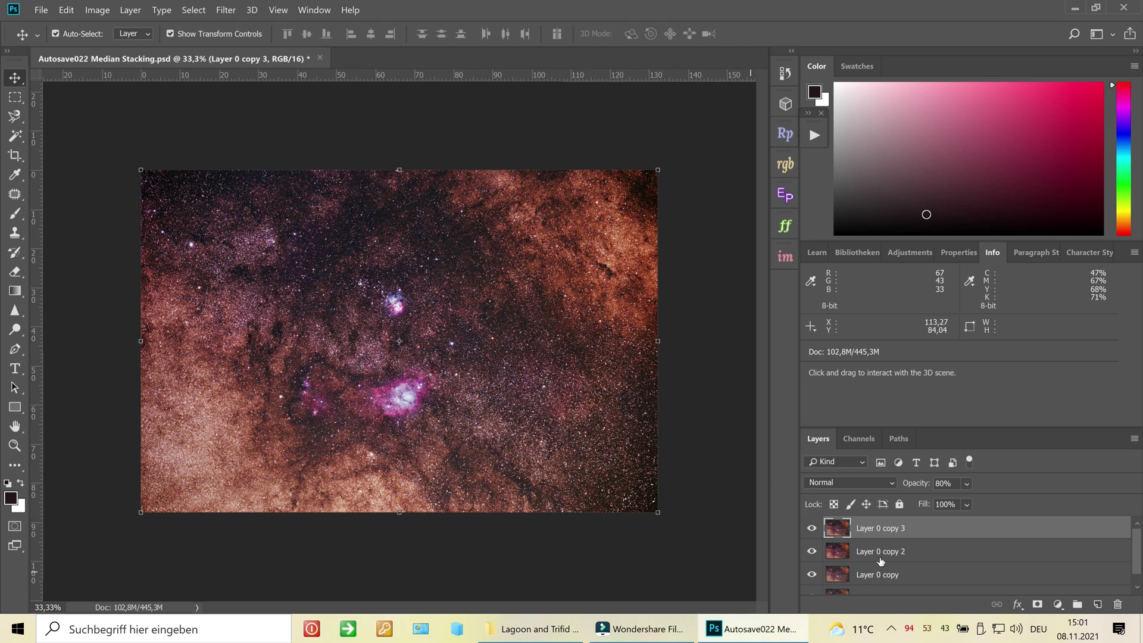
Step: Compare the photo with and without the Red channel correction by toggling the top layer's visibility
click(812, 529)
click(813, 529)
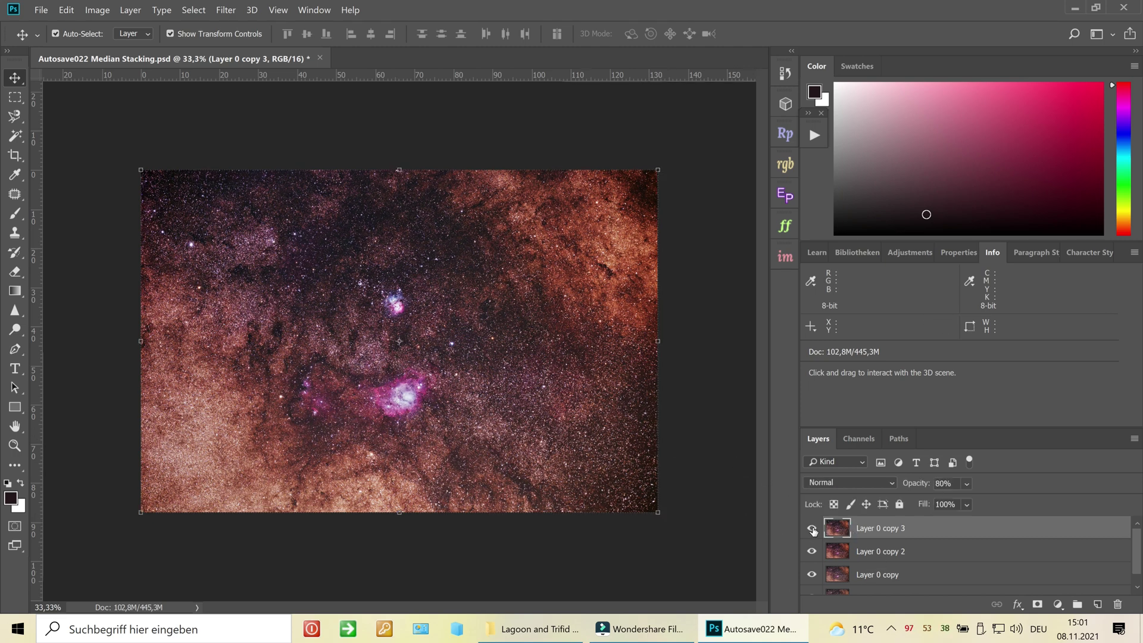
click(813, 529)
click(814, 529)
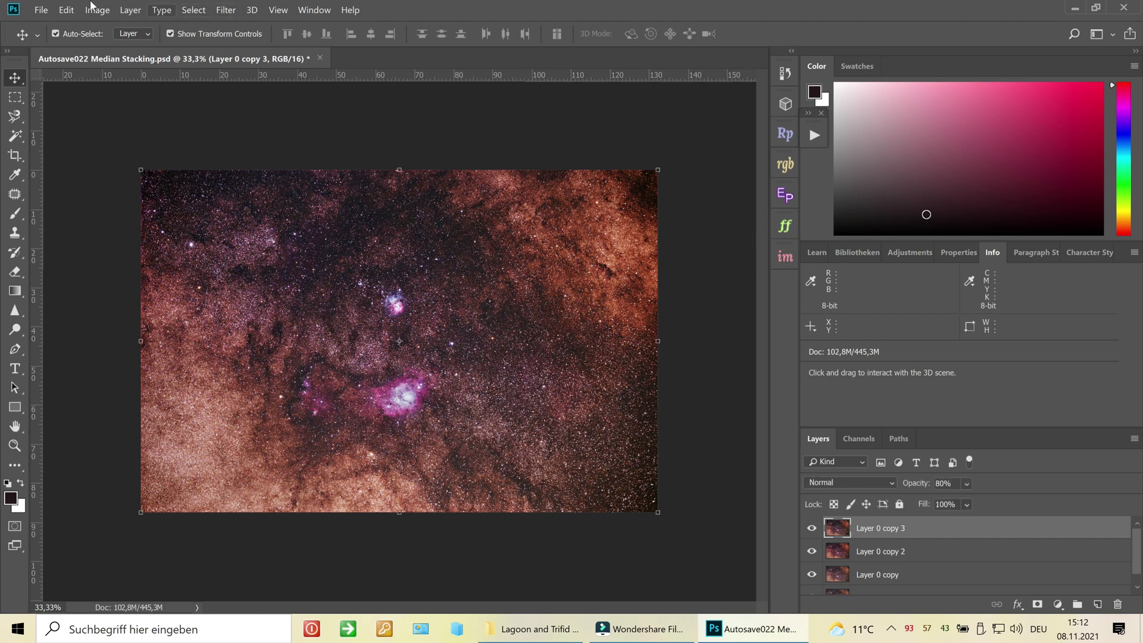
Step: Export the photo as a full-size JPG at 100% quality, named "Lagoon and Trifid Nebula Version 2", in the tutorial folder
click(40, 10)
mouse_move(126, 204)
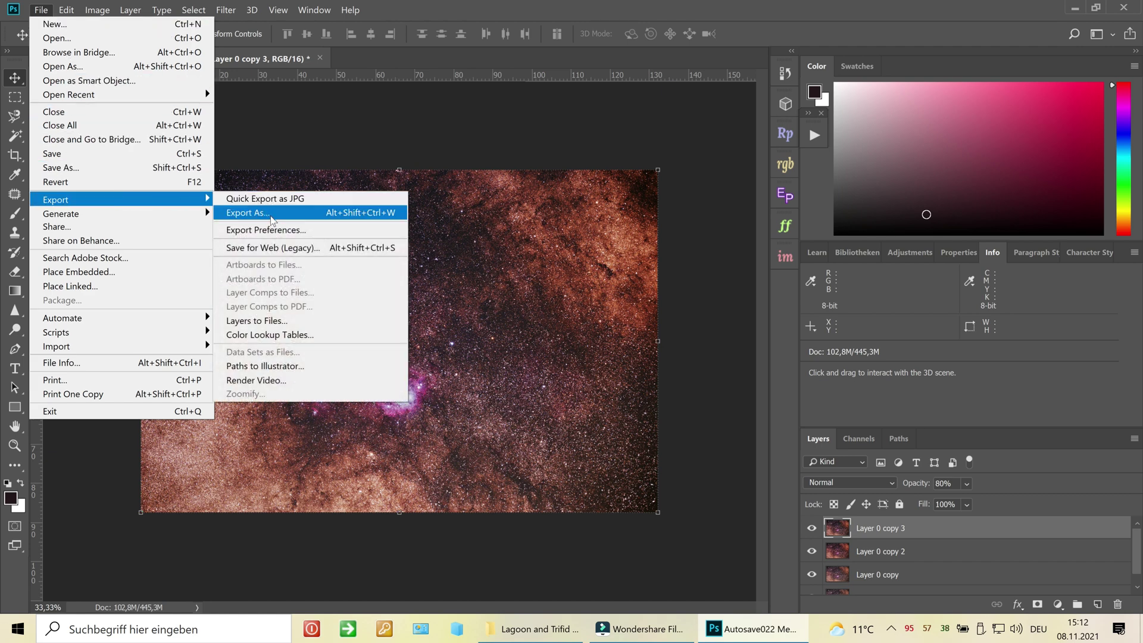
click(276, 213)
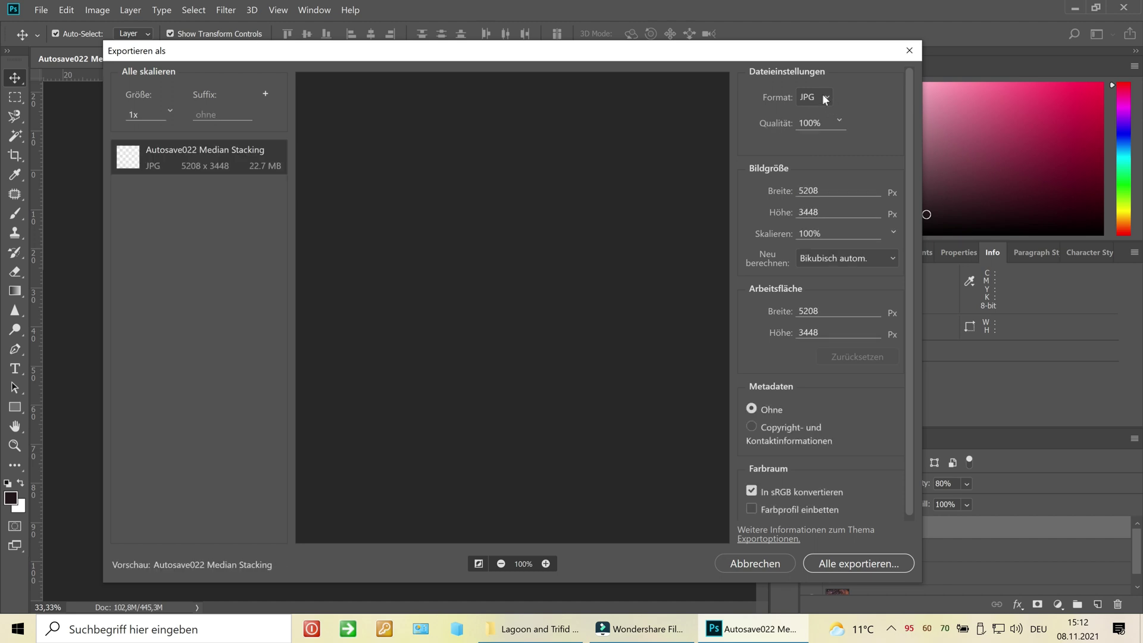
click(826, 99)
click(814, 126)
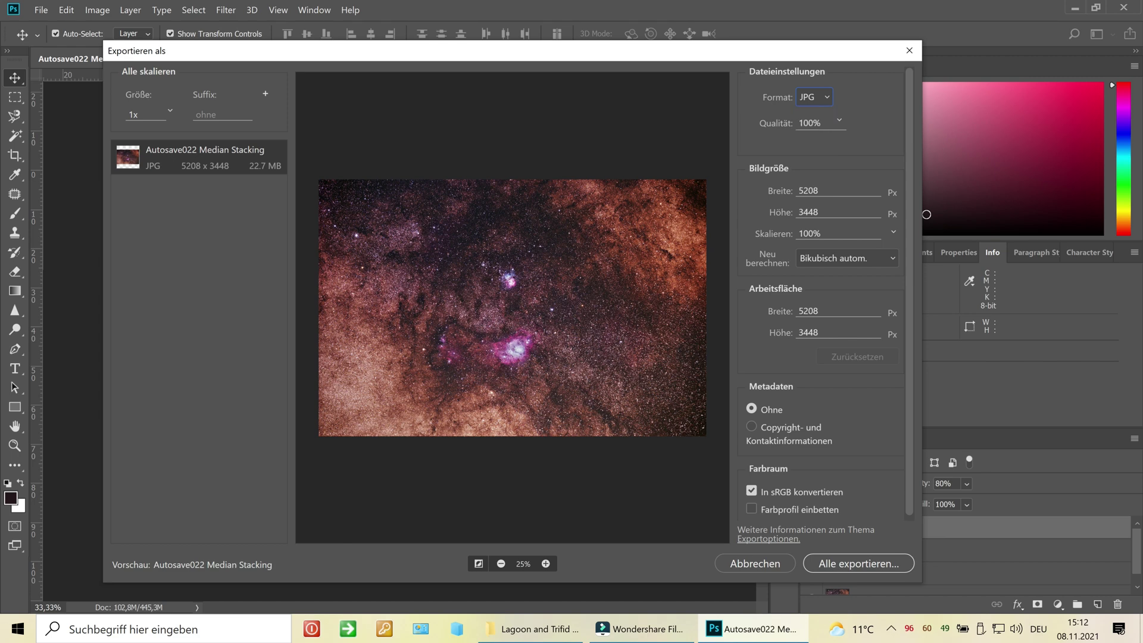
click(870, 566)
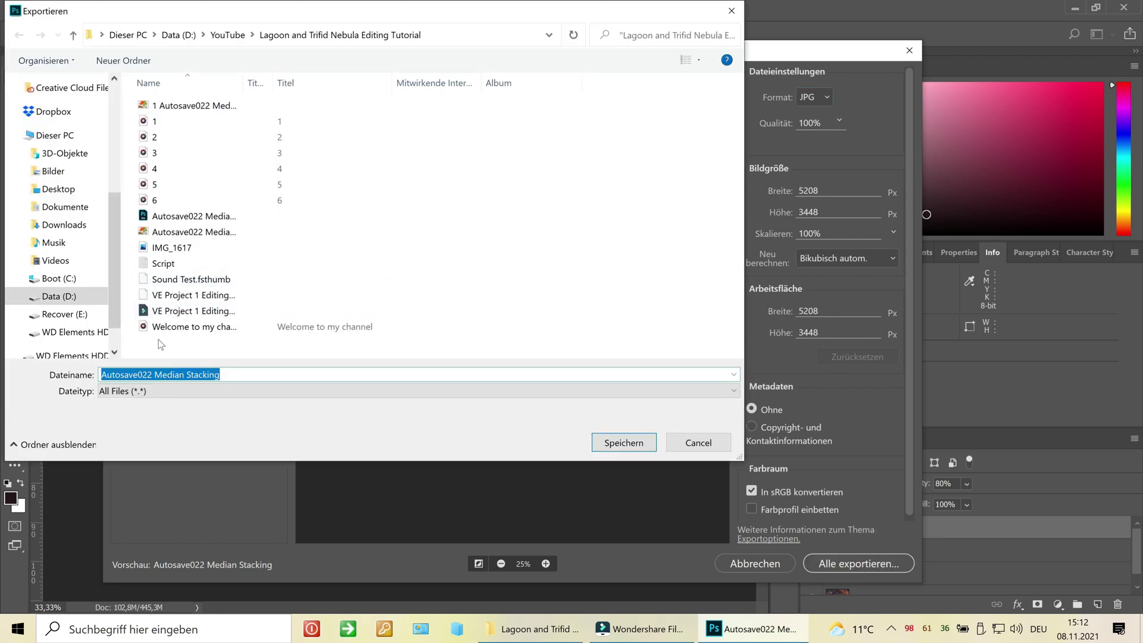
text(Lagoon and Tri)
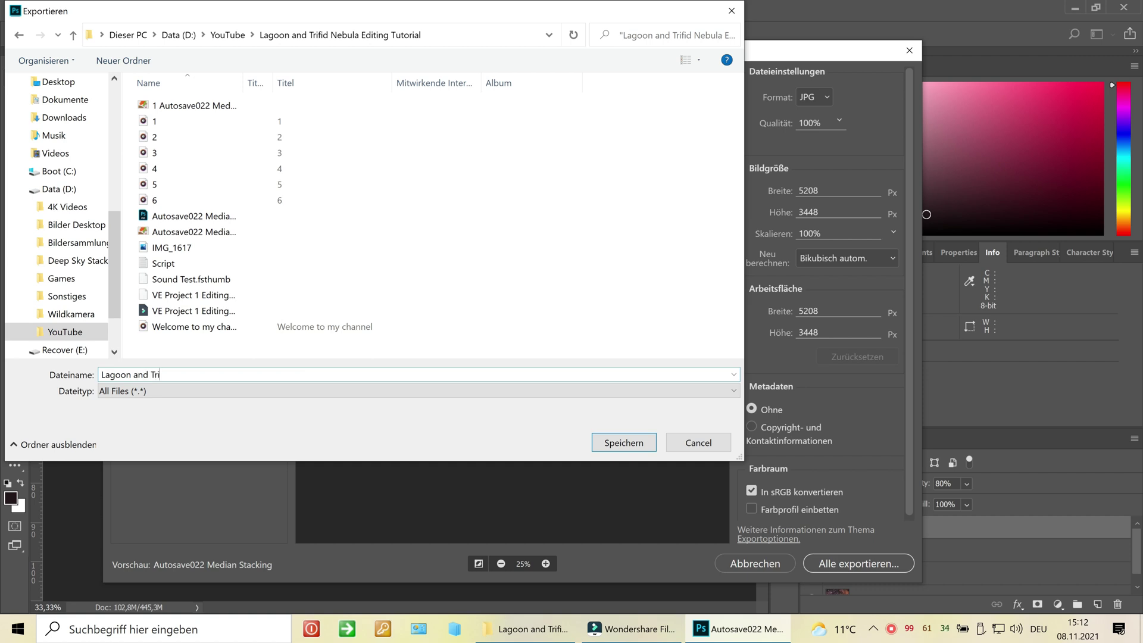
text(fid Nebula Version 2)
click(606, 443)
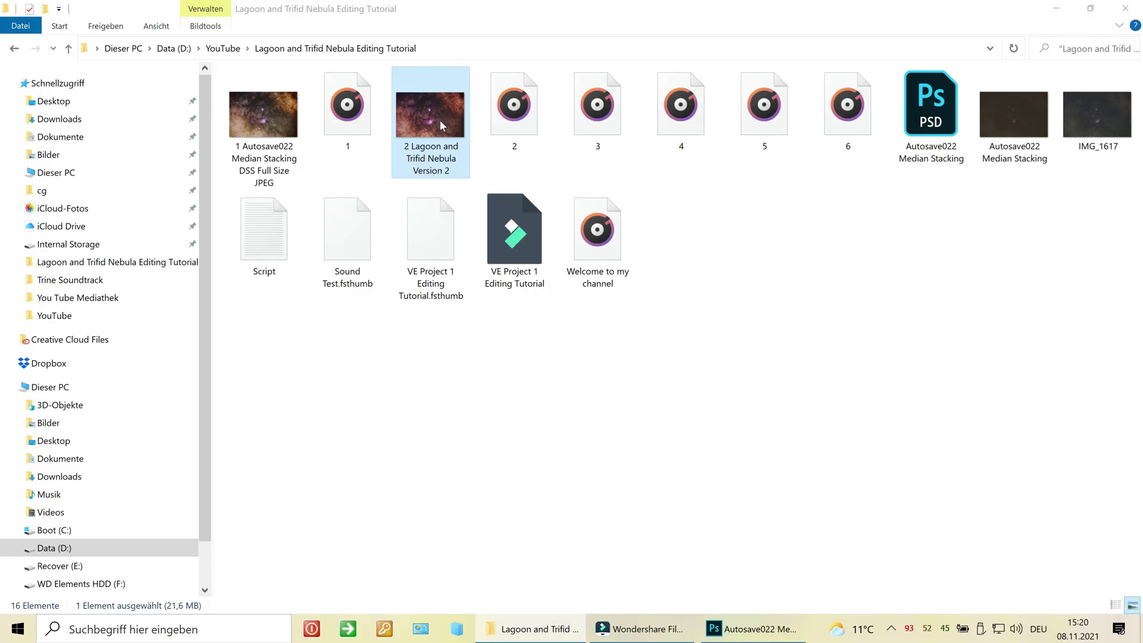
Step: Open the exported Version 2 image in Windows Photo Viewer and compare it repeatedly with the first Median Stacking JPEG
double_click(434, 120)
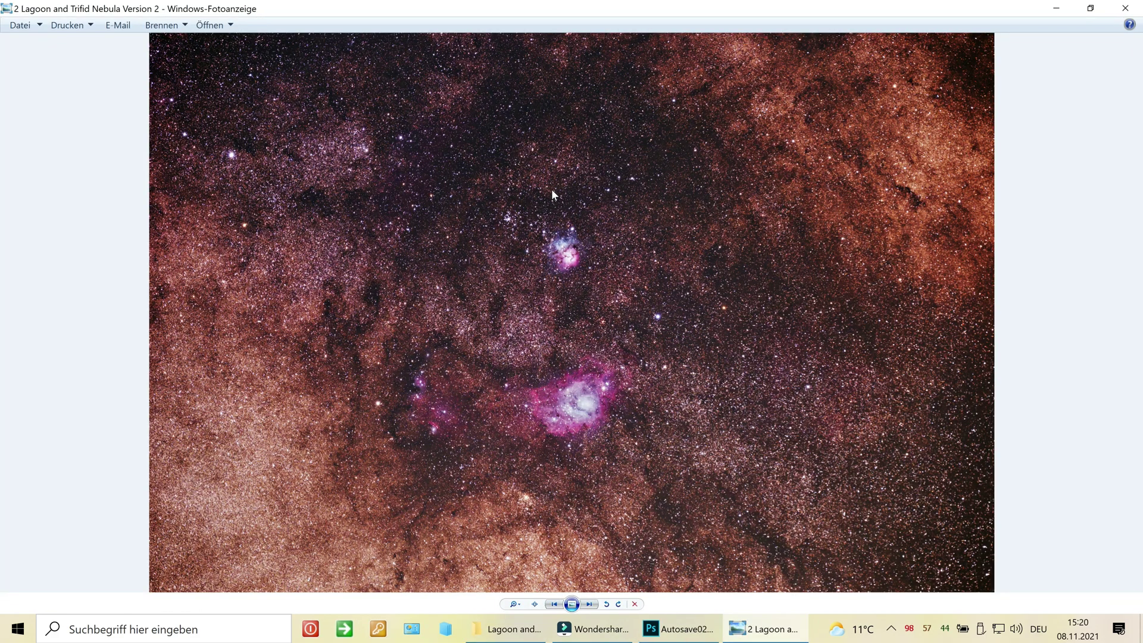
key(Left)
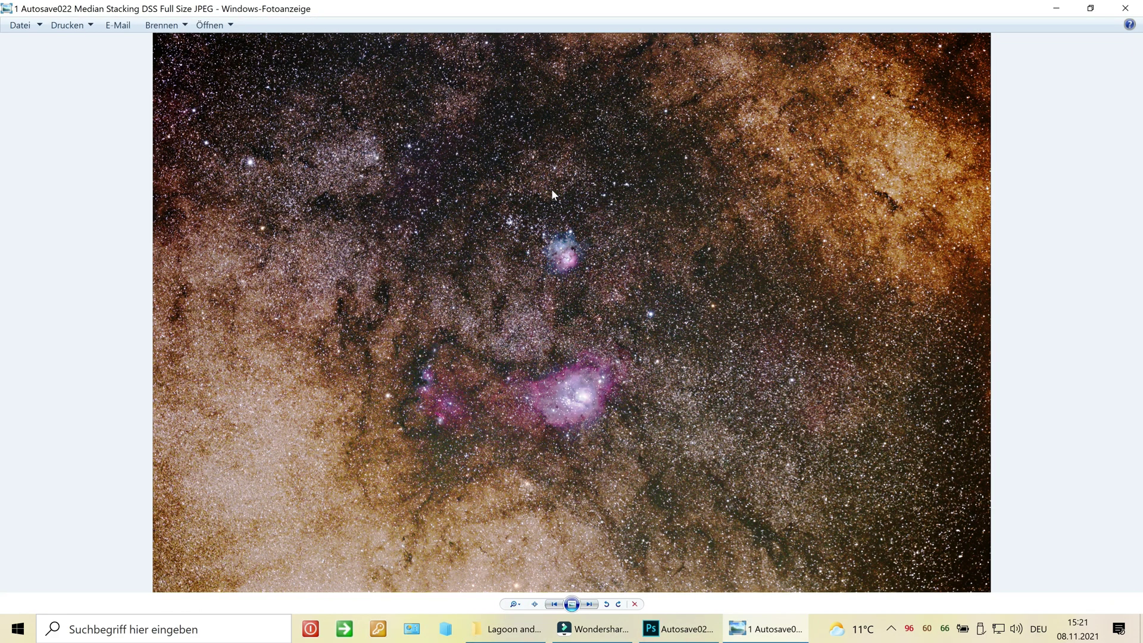
key(Right)
key(Left)
key(Right)
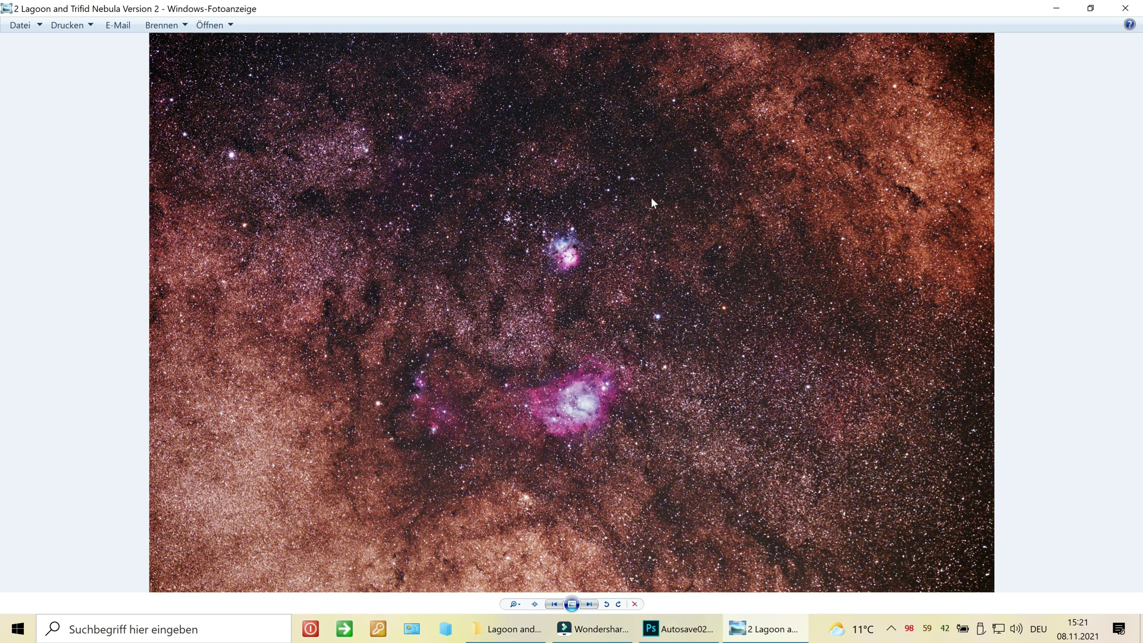
key(Left)
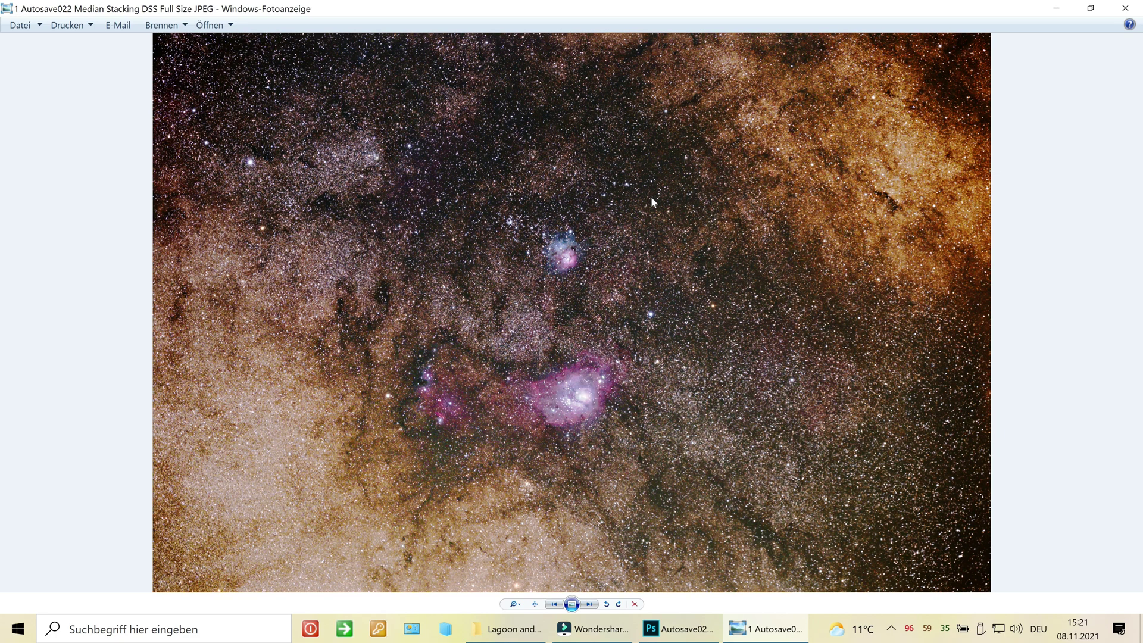
key(Right)
key(Left)
key(Right)
key(Left)
key(Right)
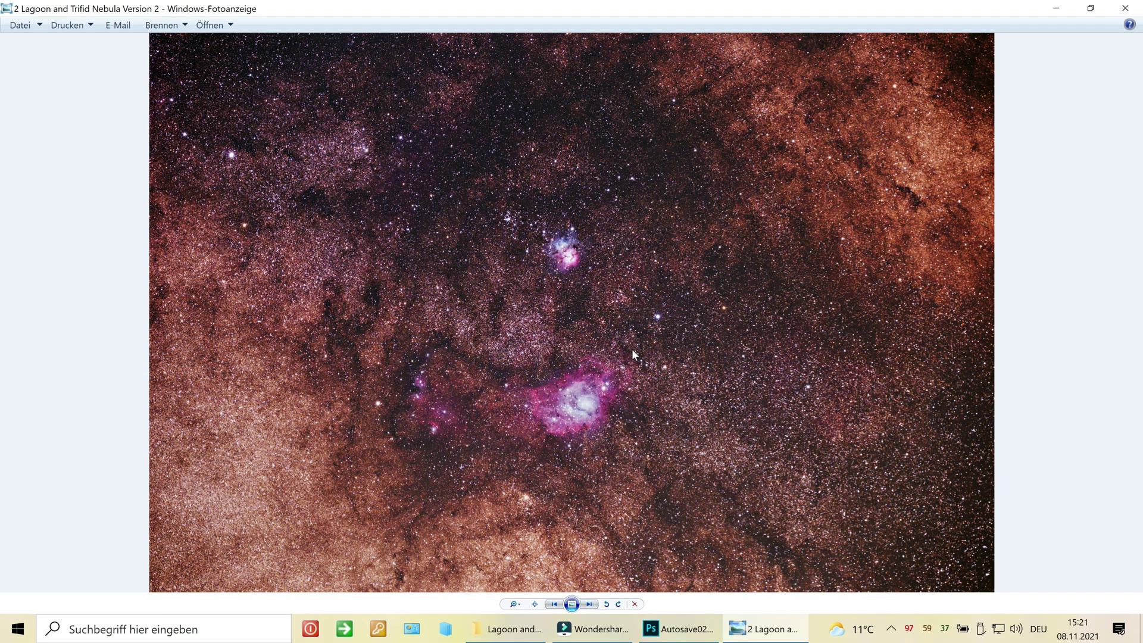
key(Left)
key(Right)
key(Left)
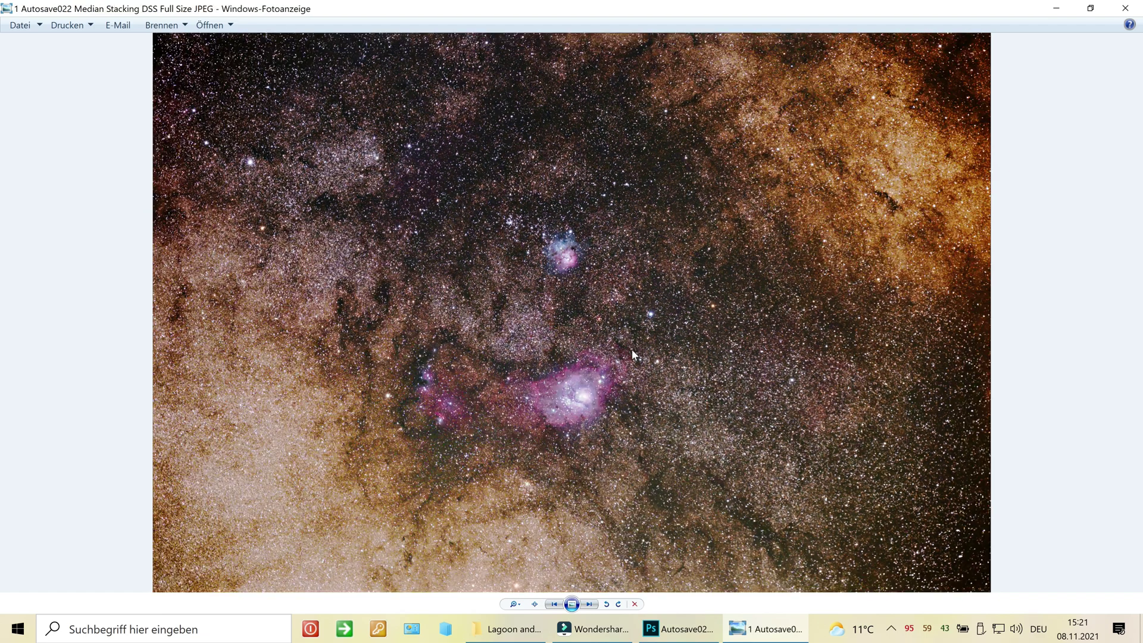
key(Right)
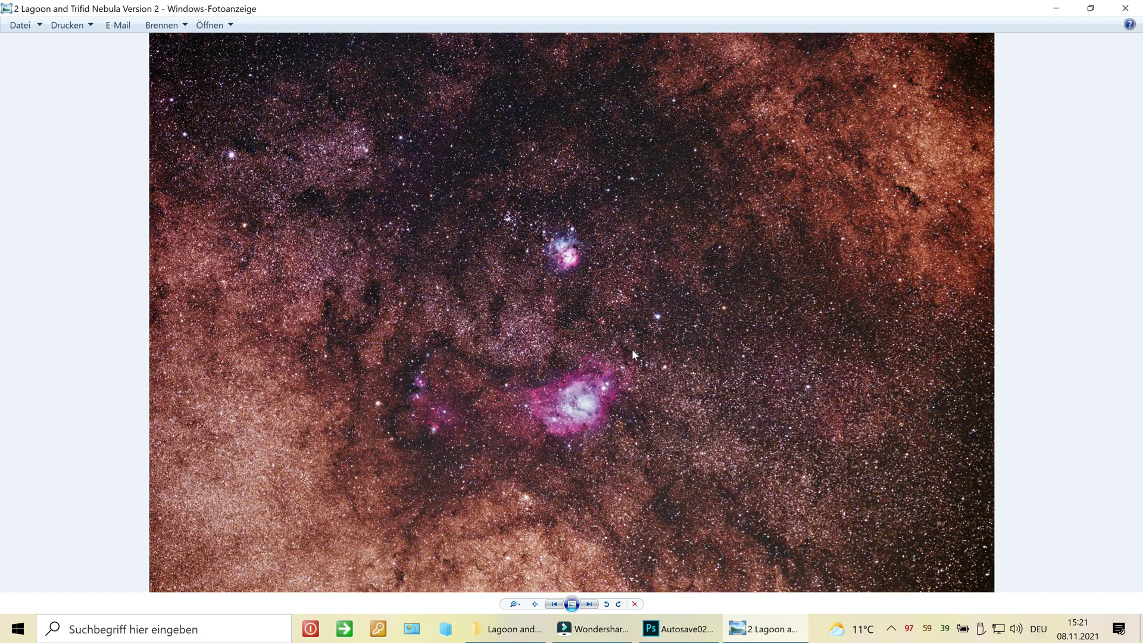
key(Left)
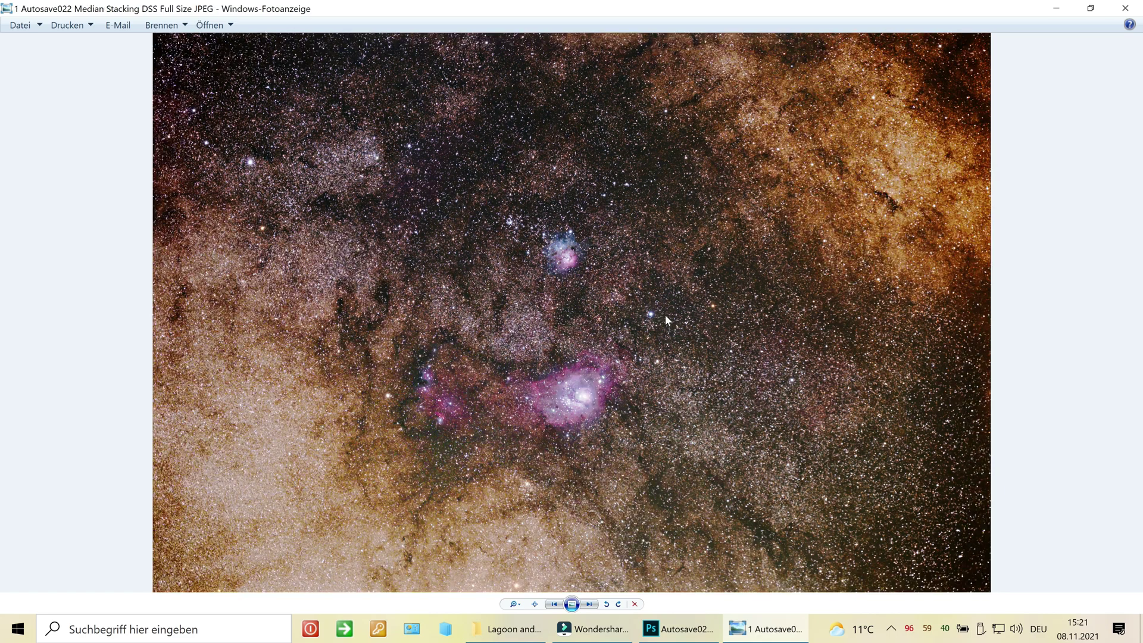
key(Right)
key(Left)
key(Right)
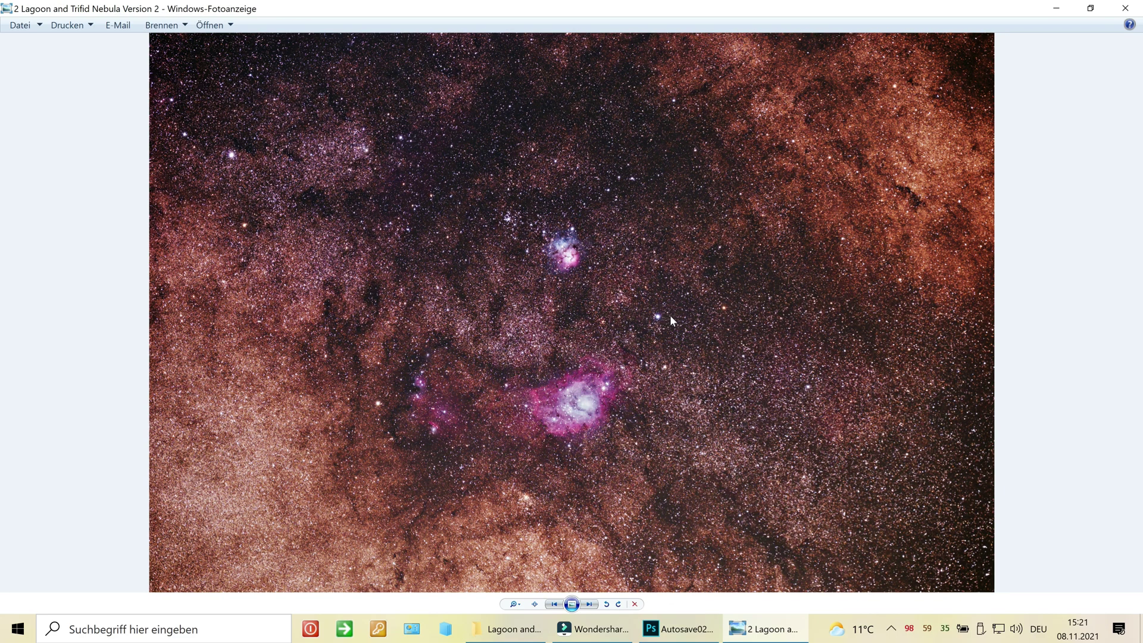
key(Left)
key(Right)
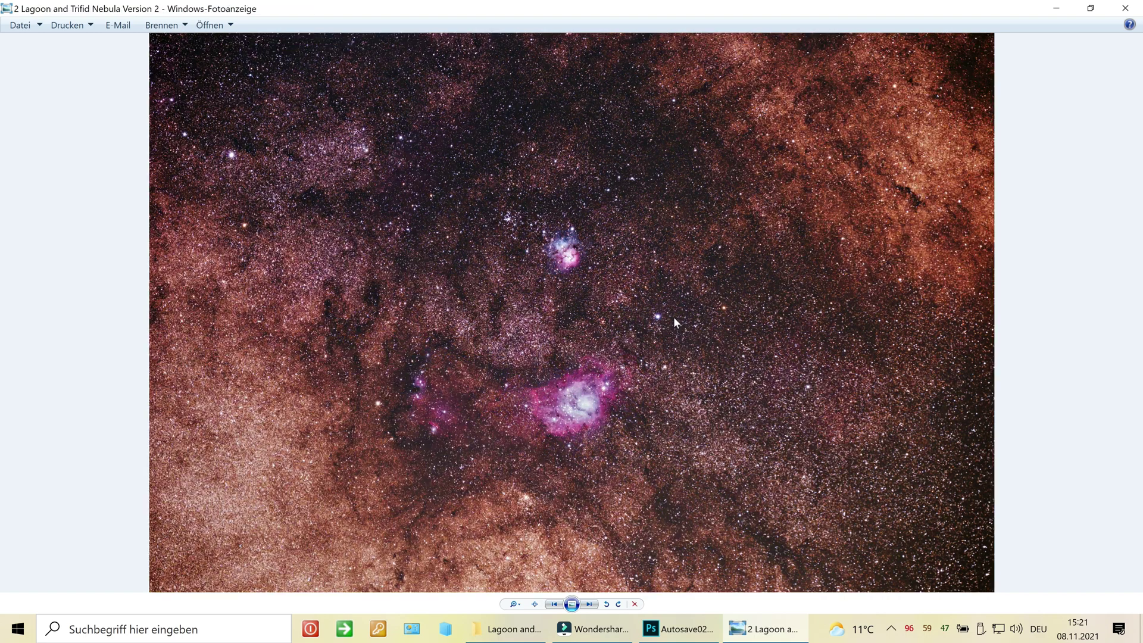